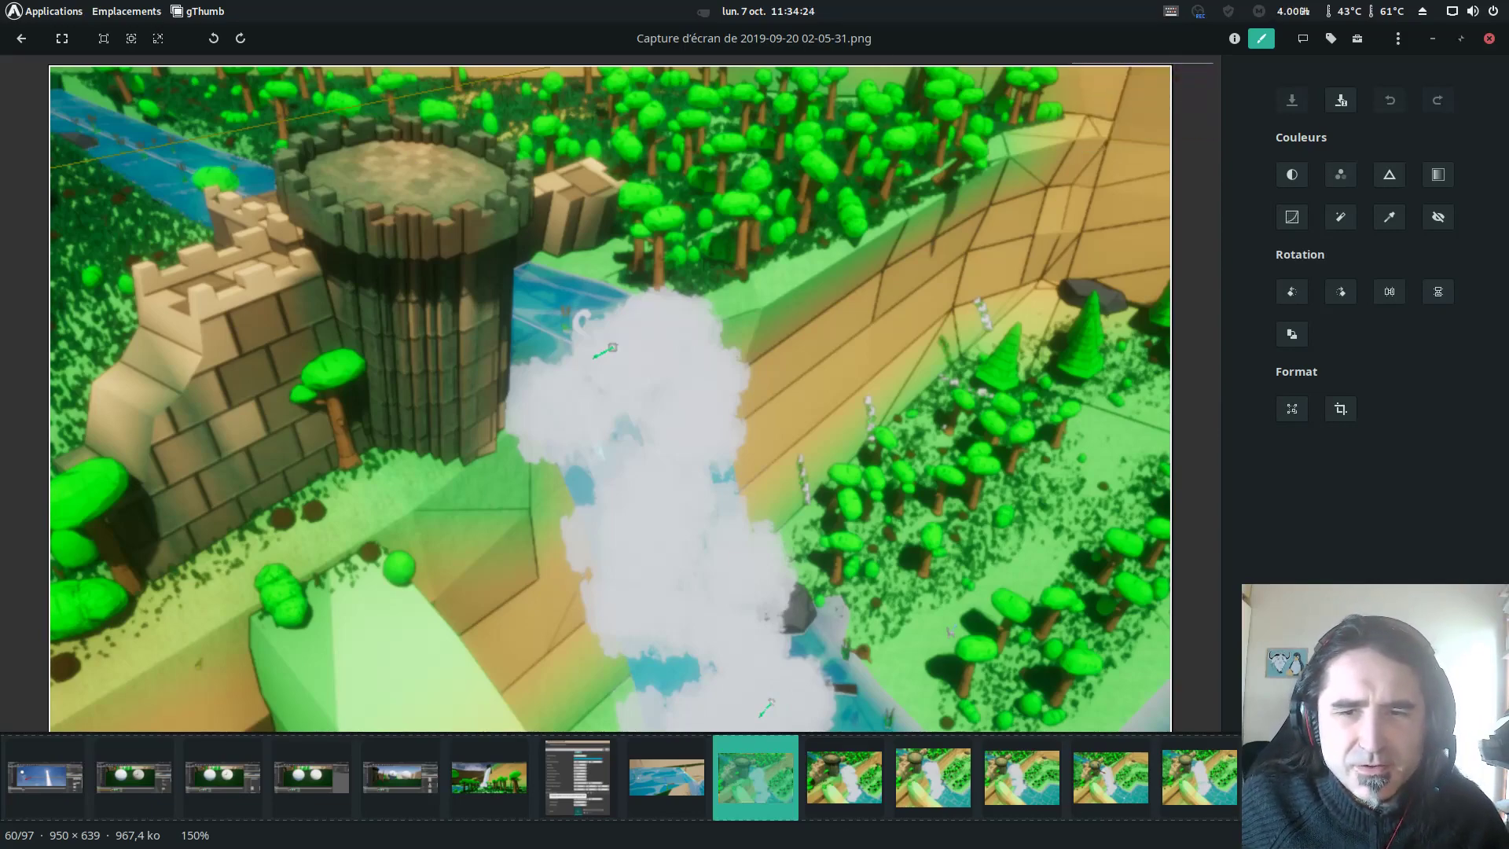
- Browse the image collection to the 2019-10-02 screenshot of the game scene's lake and waterfall
scroll(424, 355, down, 6)
scroll(1037, 729, down, 6)
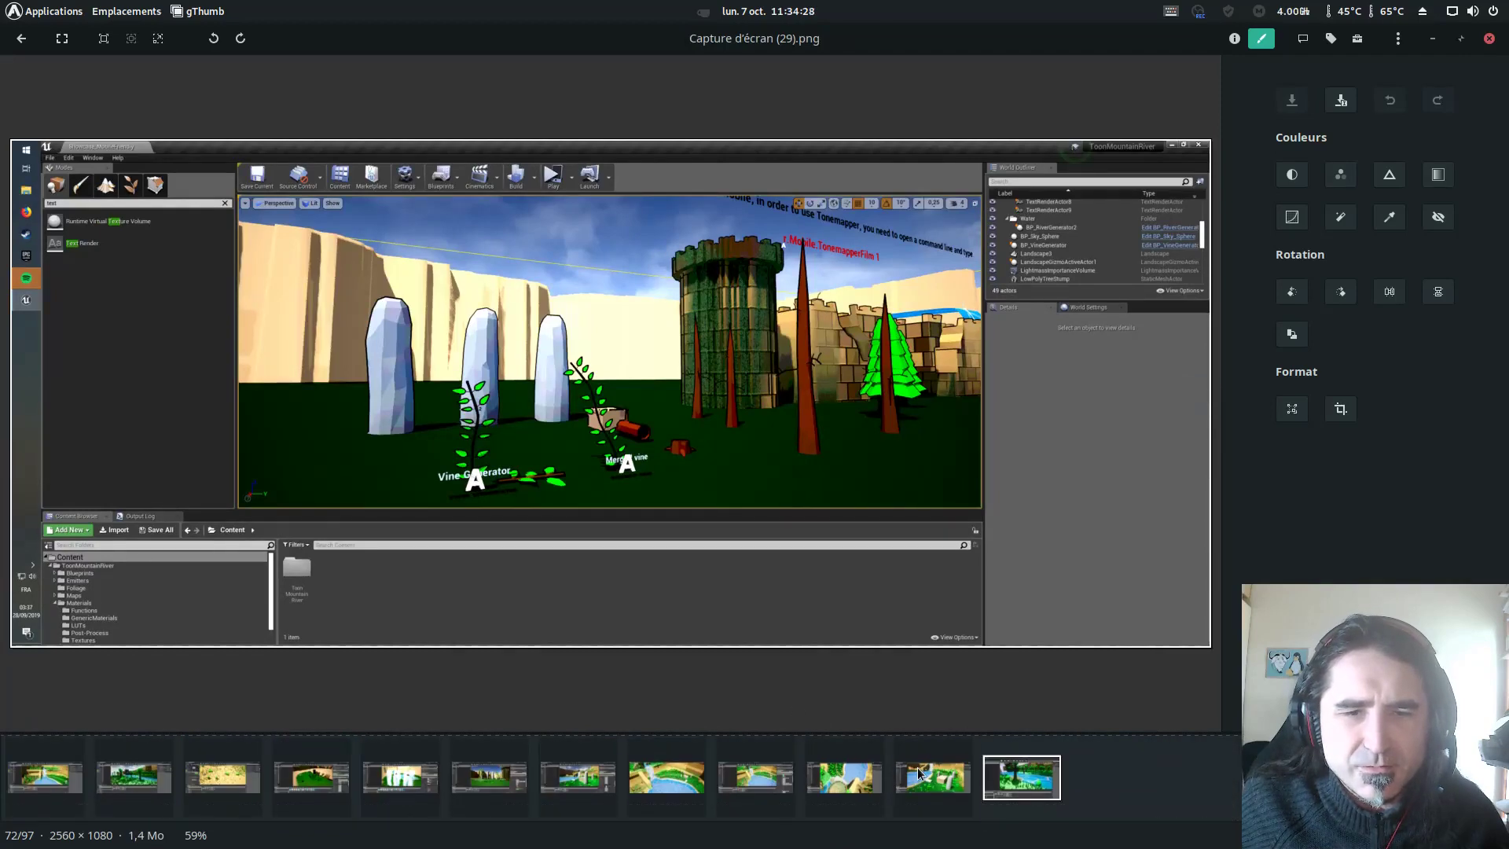
click(896, 789)
click(836, 785)
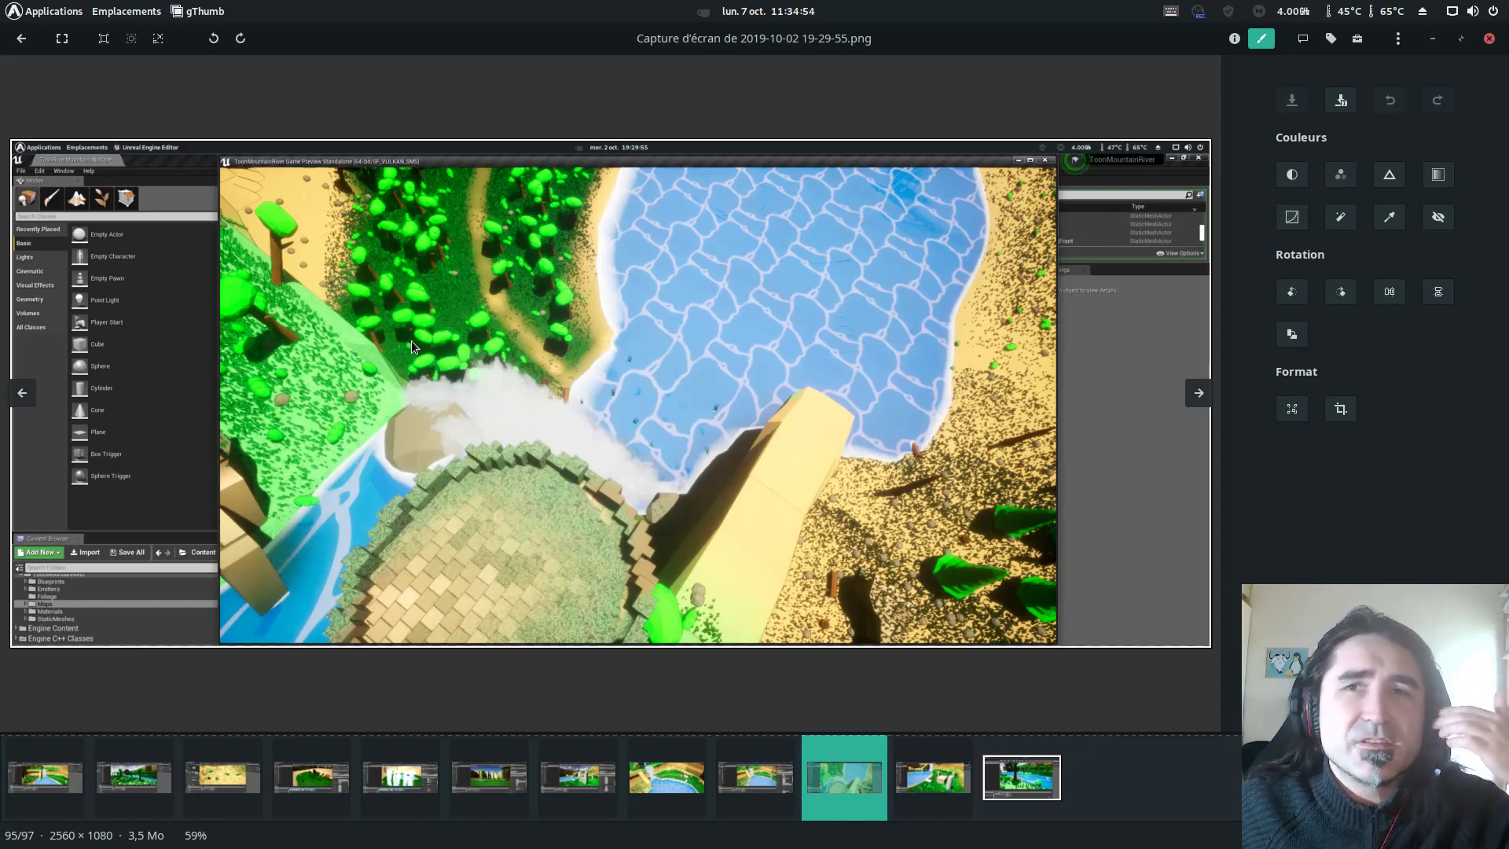
- Switch to Blender and examine the katana's blade, guard and handle in both Edit Mode and Object Mode
mouse_move(16, 314)
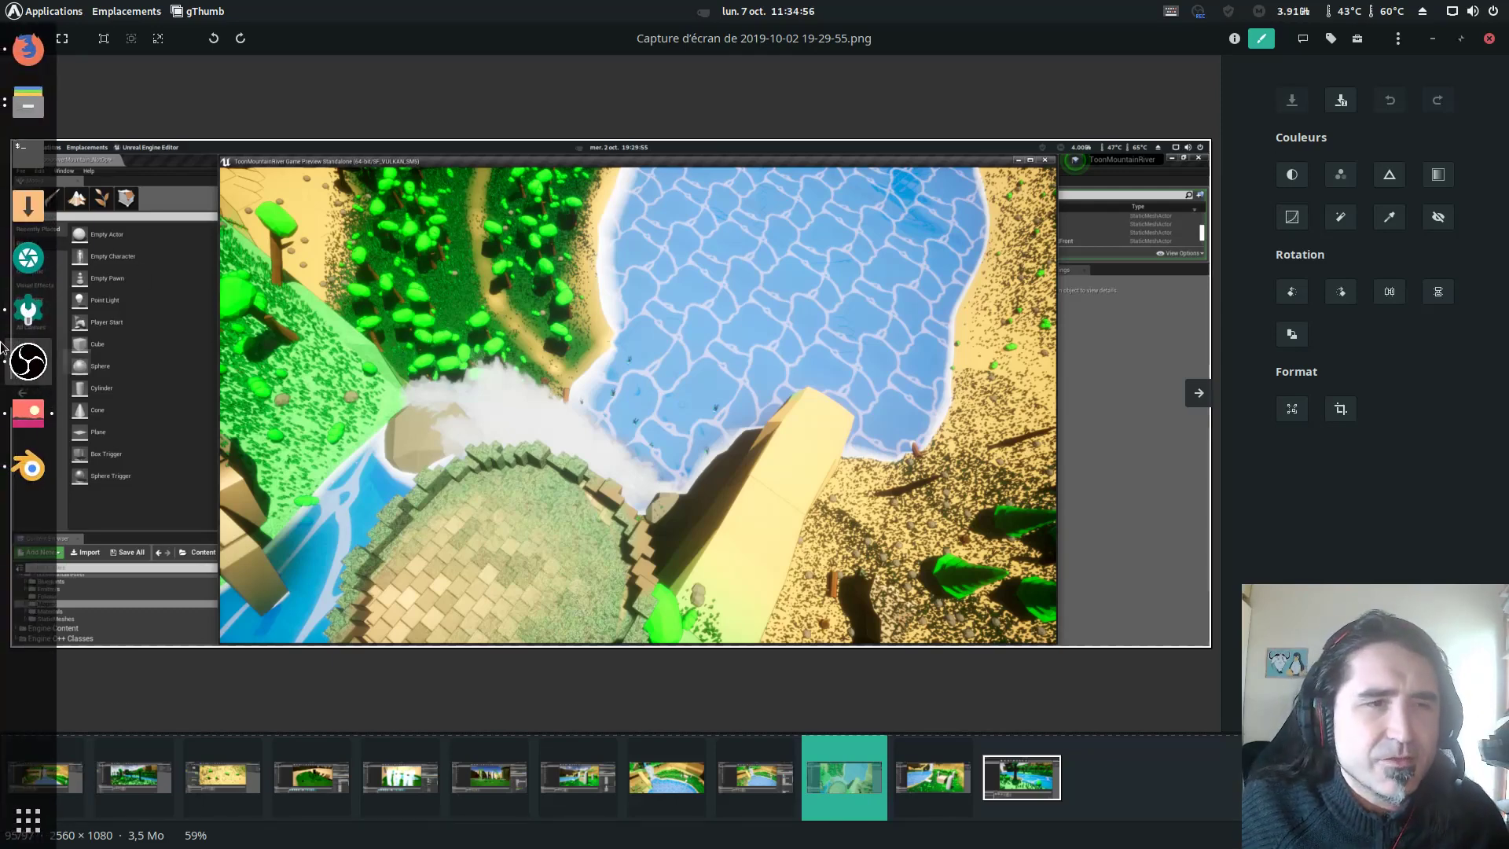
click(30, 470)
shift+middle_drag(935, 491, 812, 564)
scroll(944, 531, up, 3)
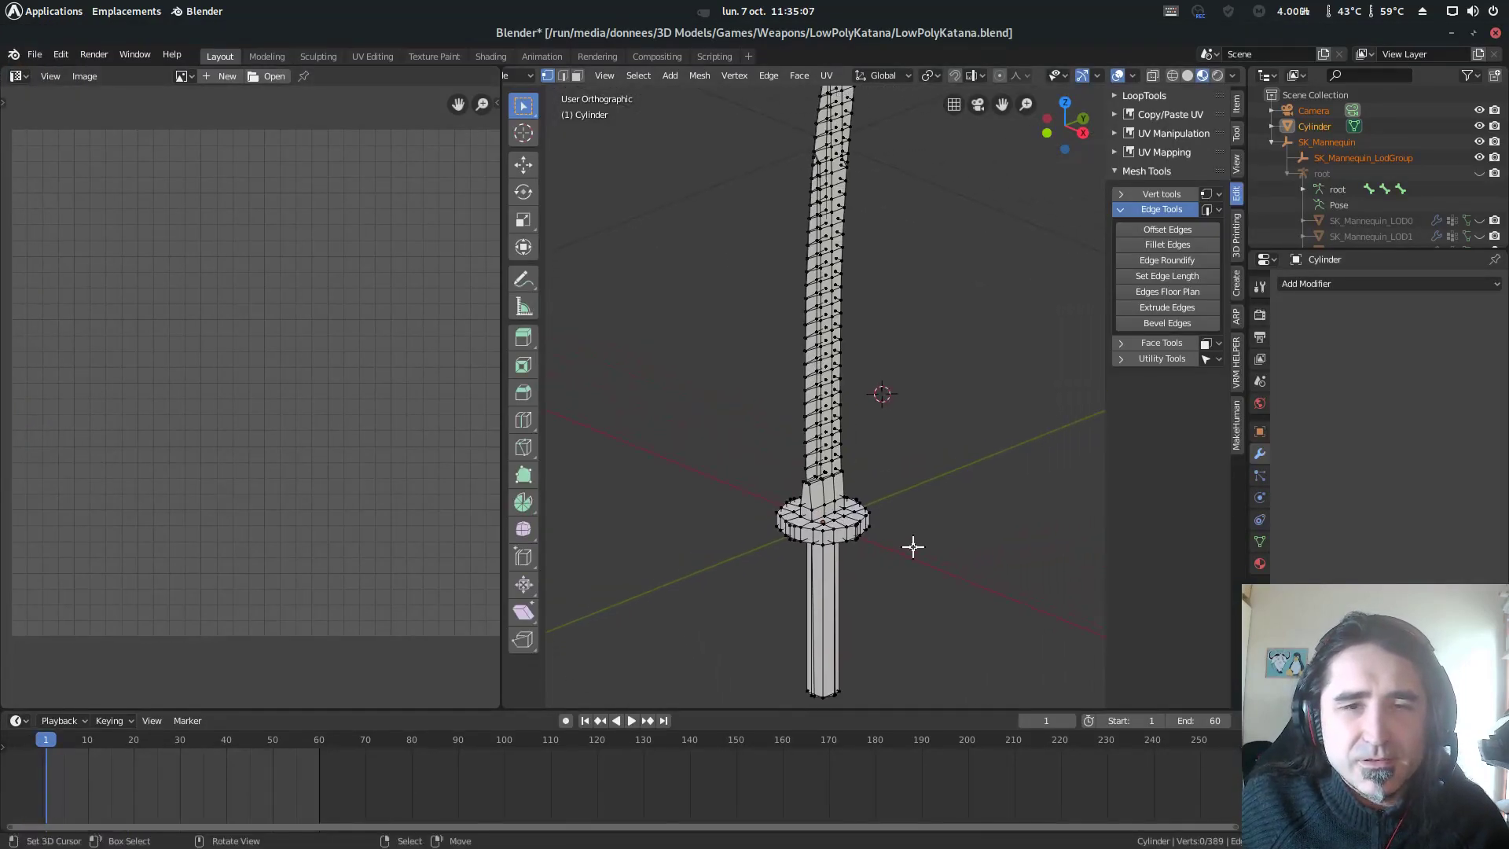
key(Tab)
scroll(932, 515, up, 3)
middle_drag(917, 493, 880, 511)
scroll(901, 529, down, 3)
key(Tab)
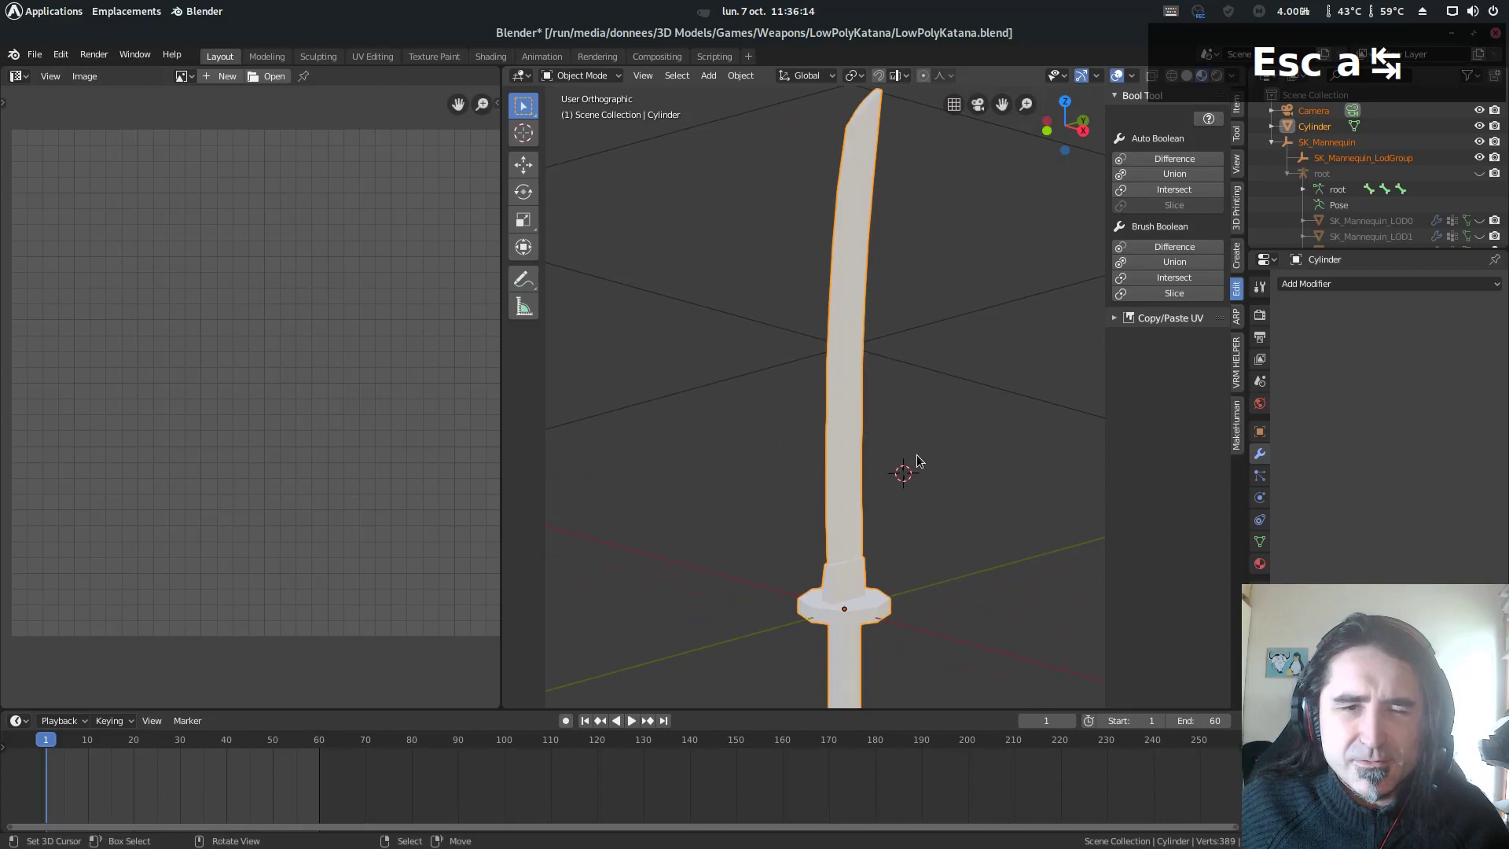
middle_drag(918, 458, 984, 450)
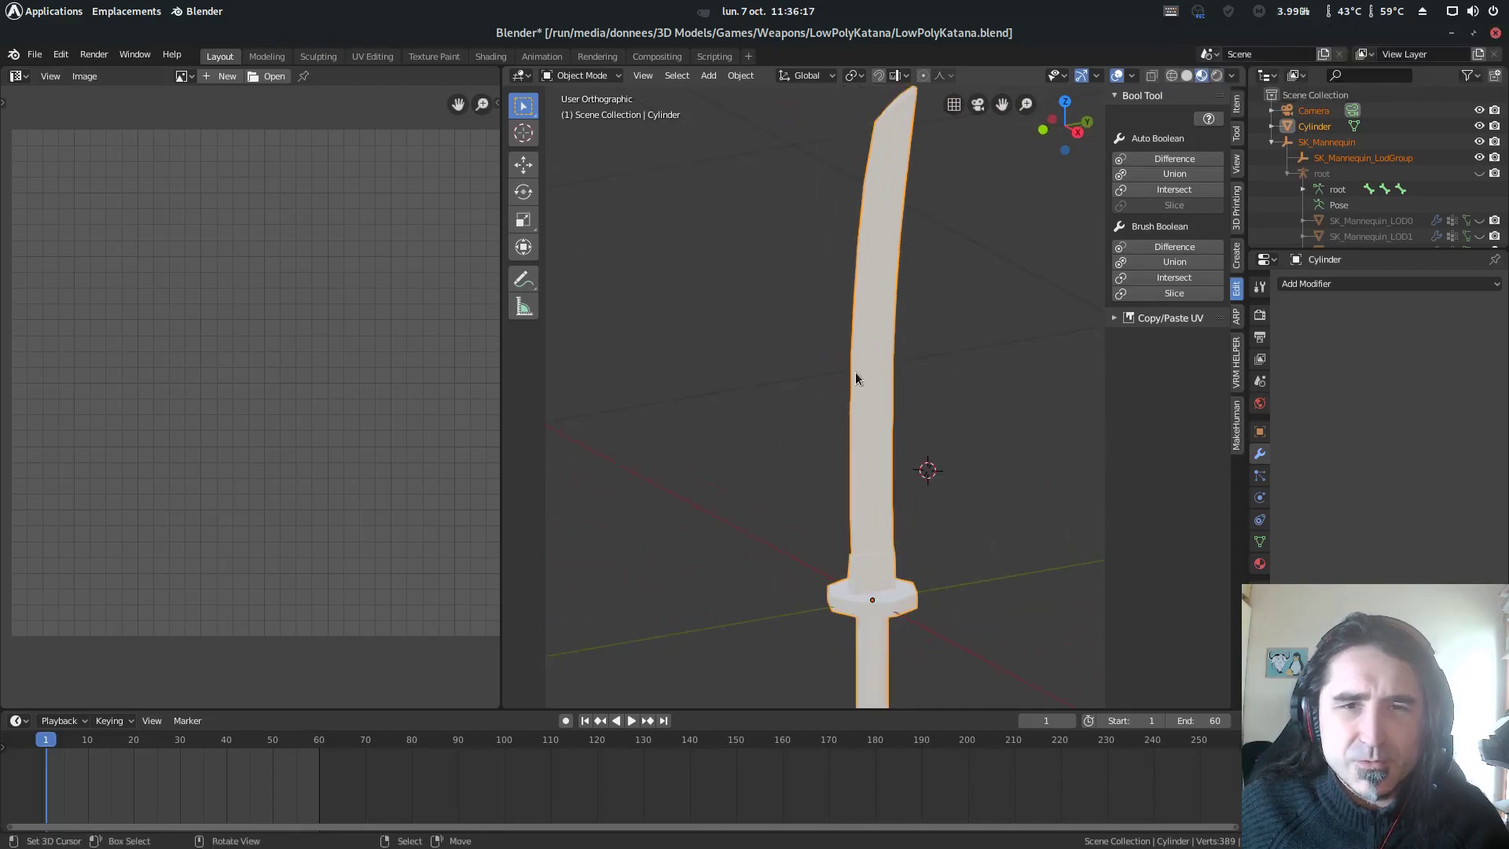
shift+middle_drag(957, 435, 880, 408)
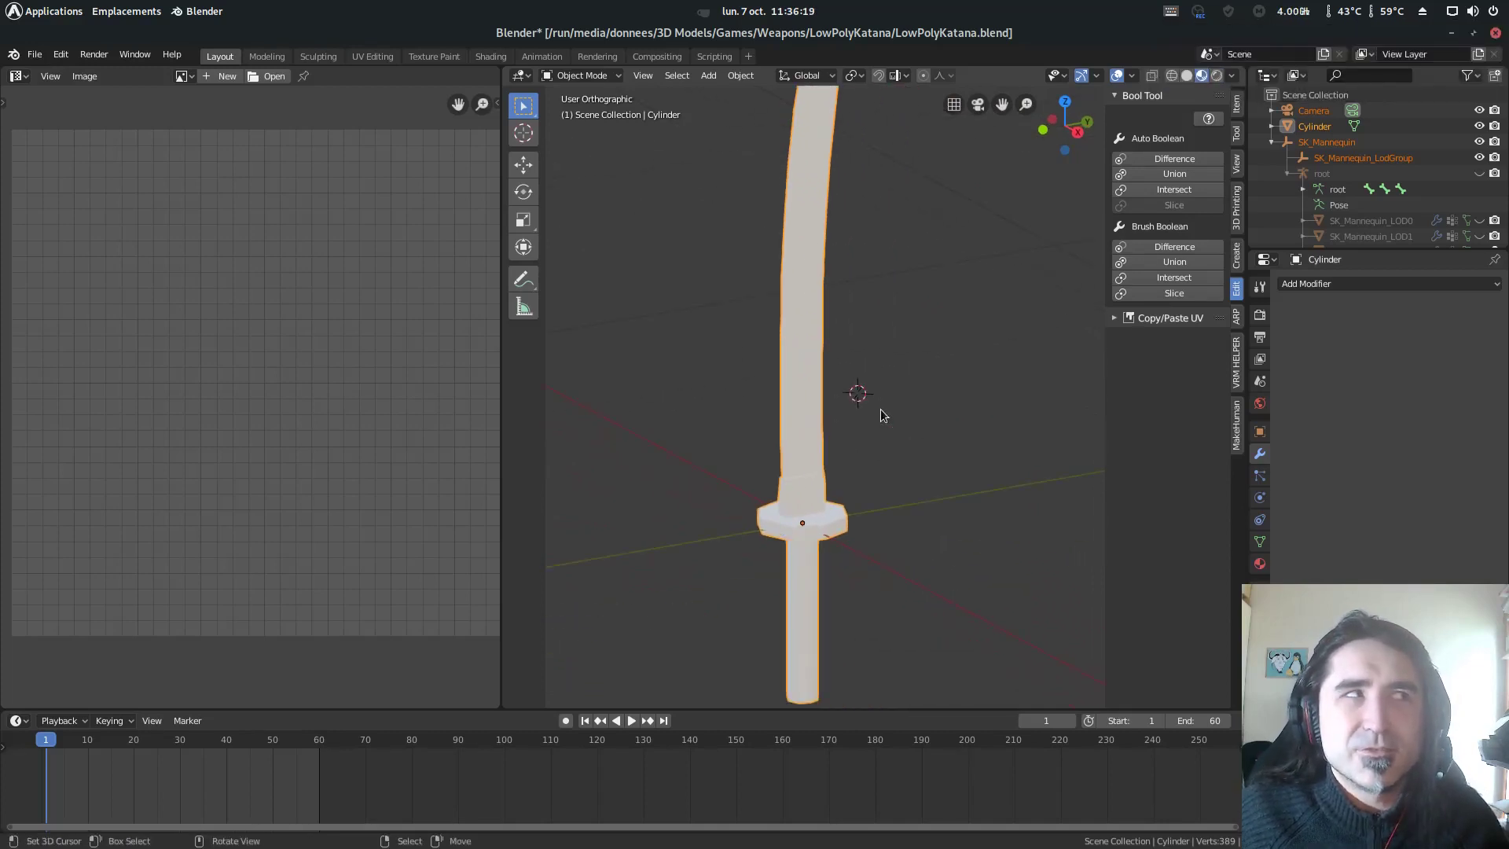
scroll(812, 536, up, 2)
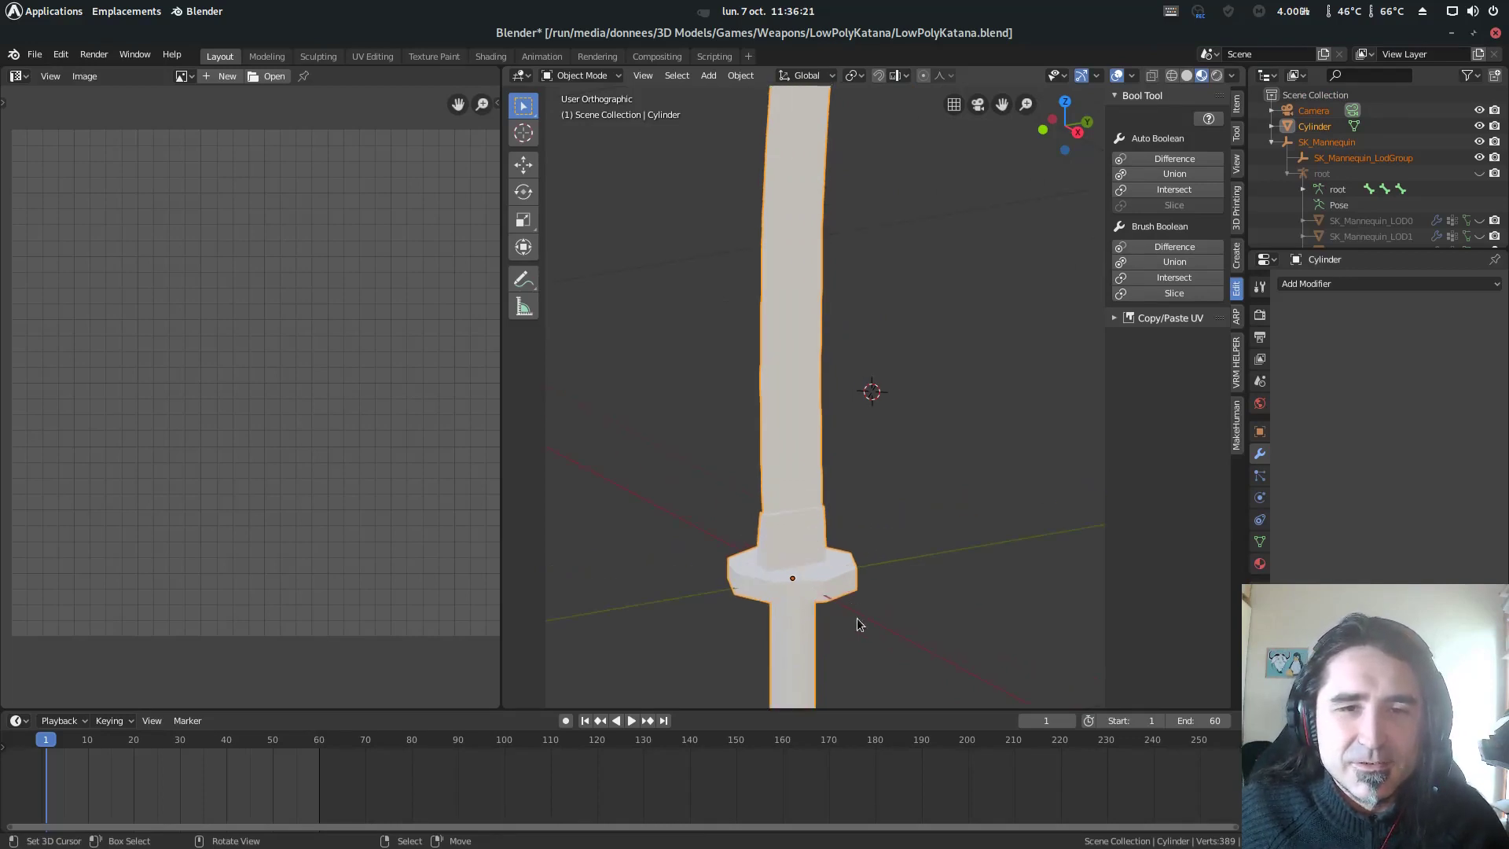
shift+middle_drag(842, 699, 904, 535)
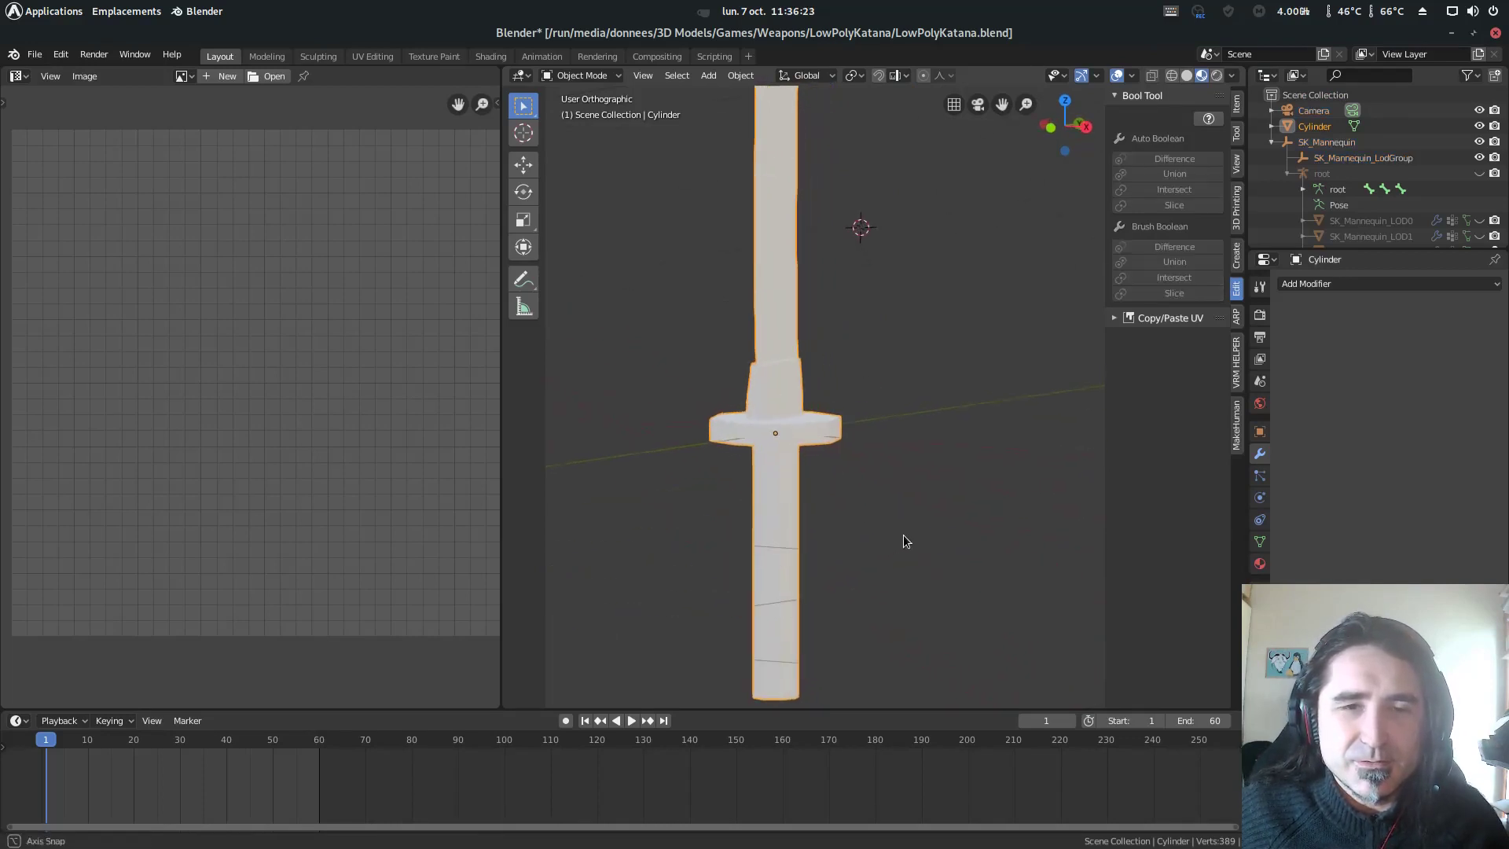
- In Edit Mode, merge the stray extra vertex at the handle's lower end into its neighbouring corner using At First
scroll(767, 547, up, 3)
key(Tab)
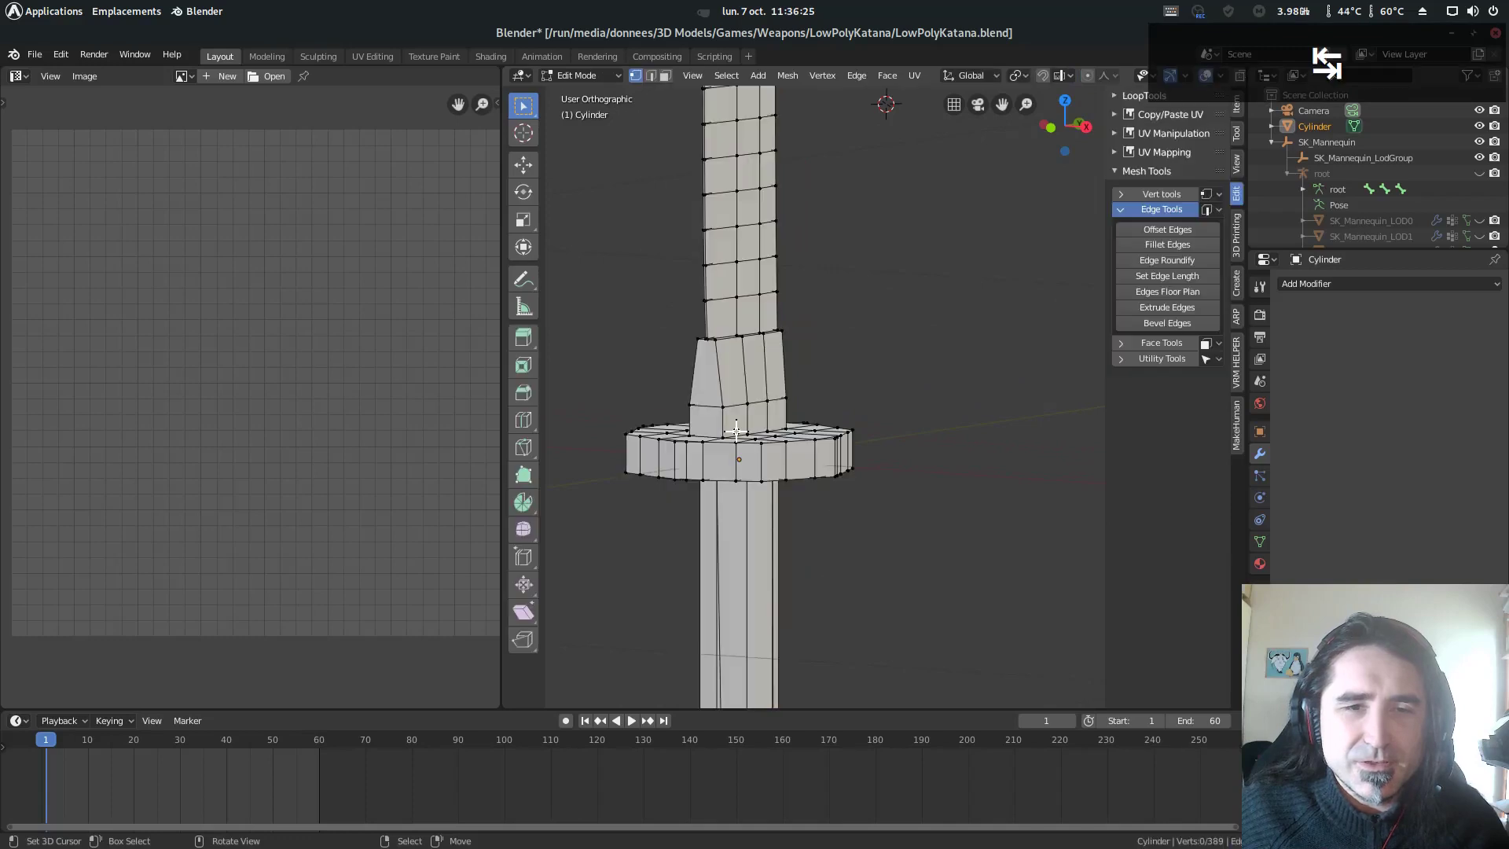
middle_drag(787, 636, 862, 391)
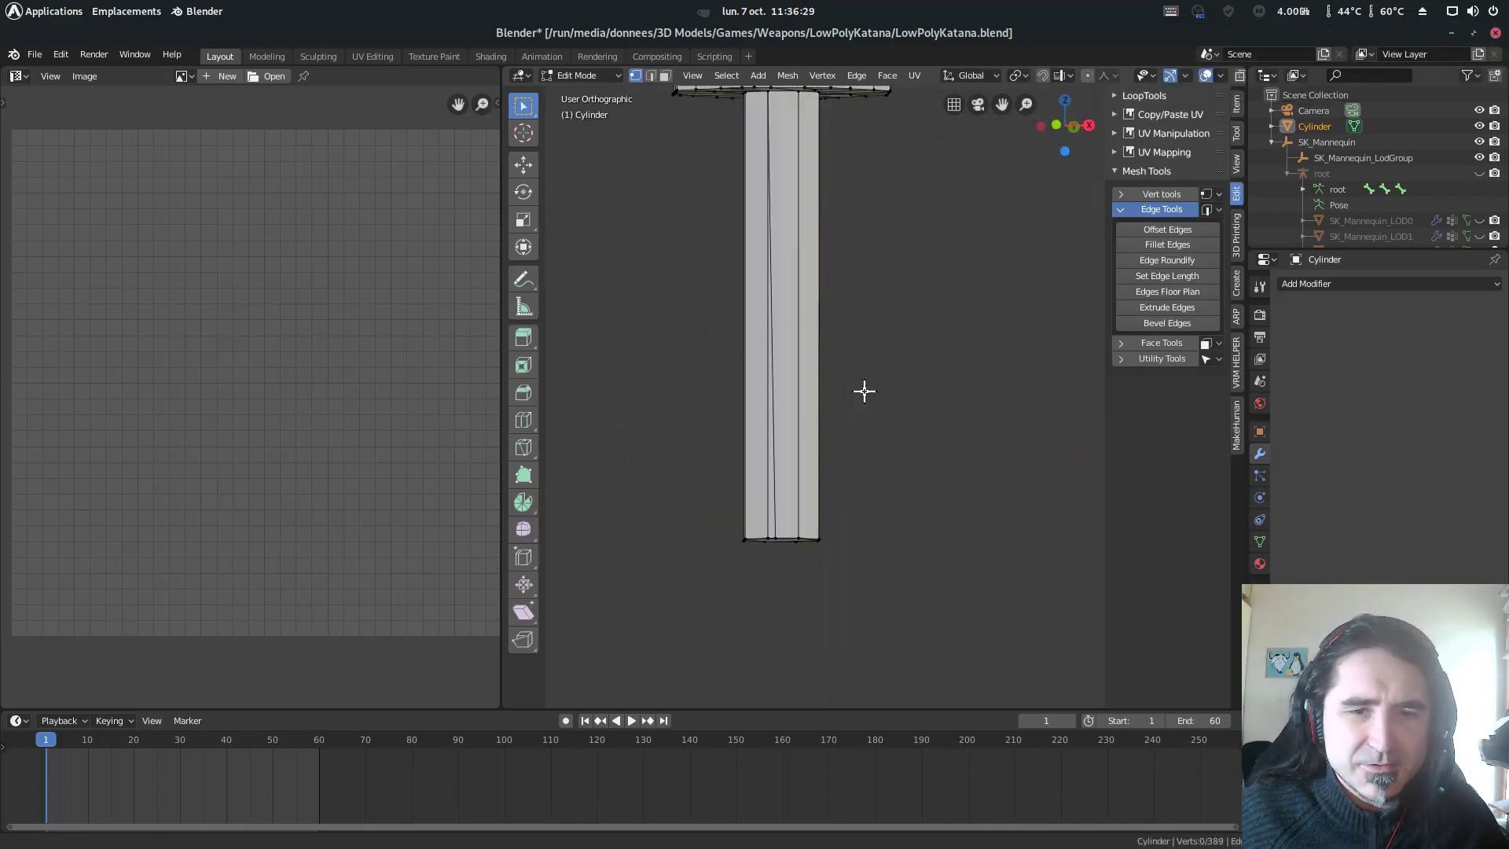
middle_drag(778, 338, 860, 337)
scroll(802, 648, up, 3)
middle_drag(801, 649, 854, 385)
scroll(854, 385, up, 3)
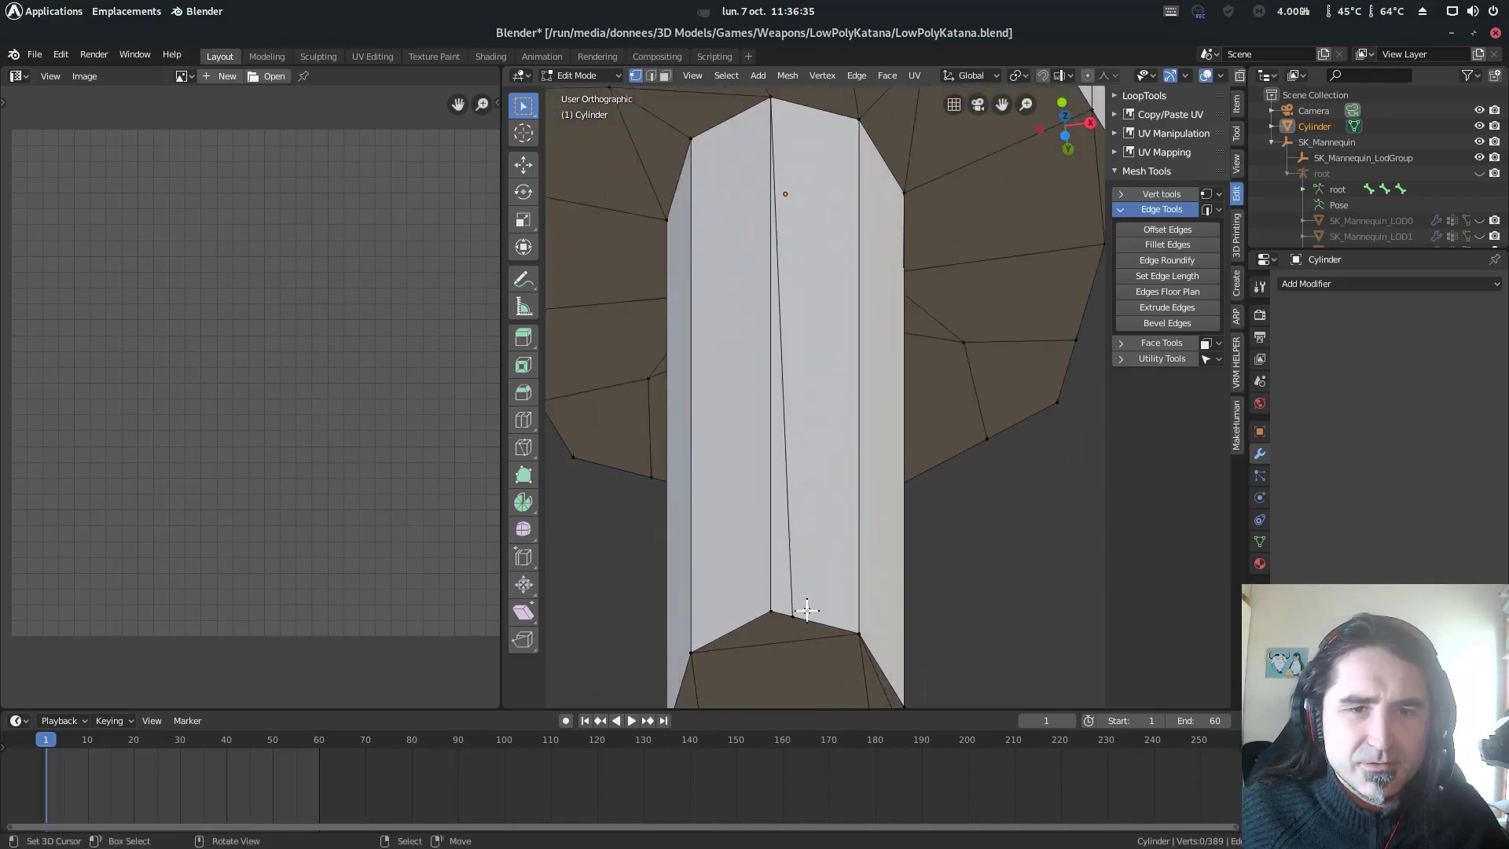
key(Tab)
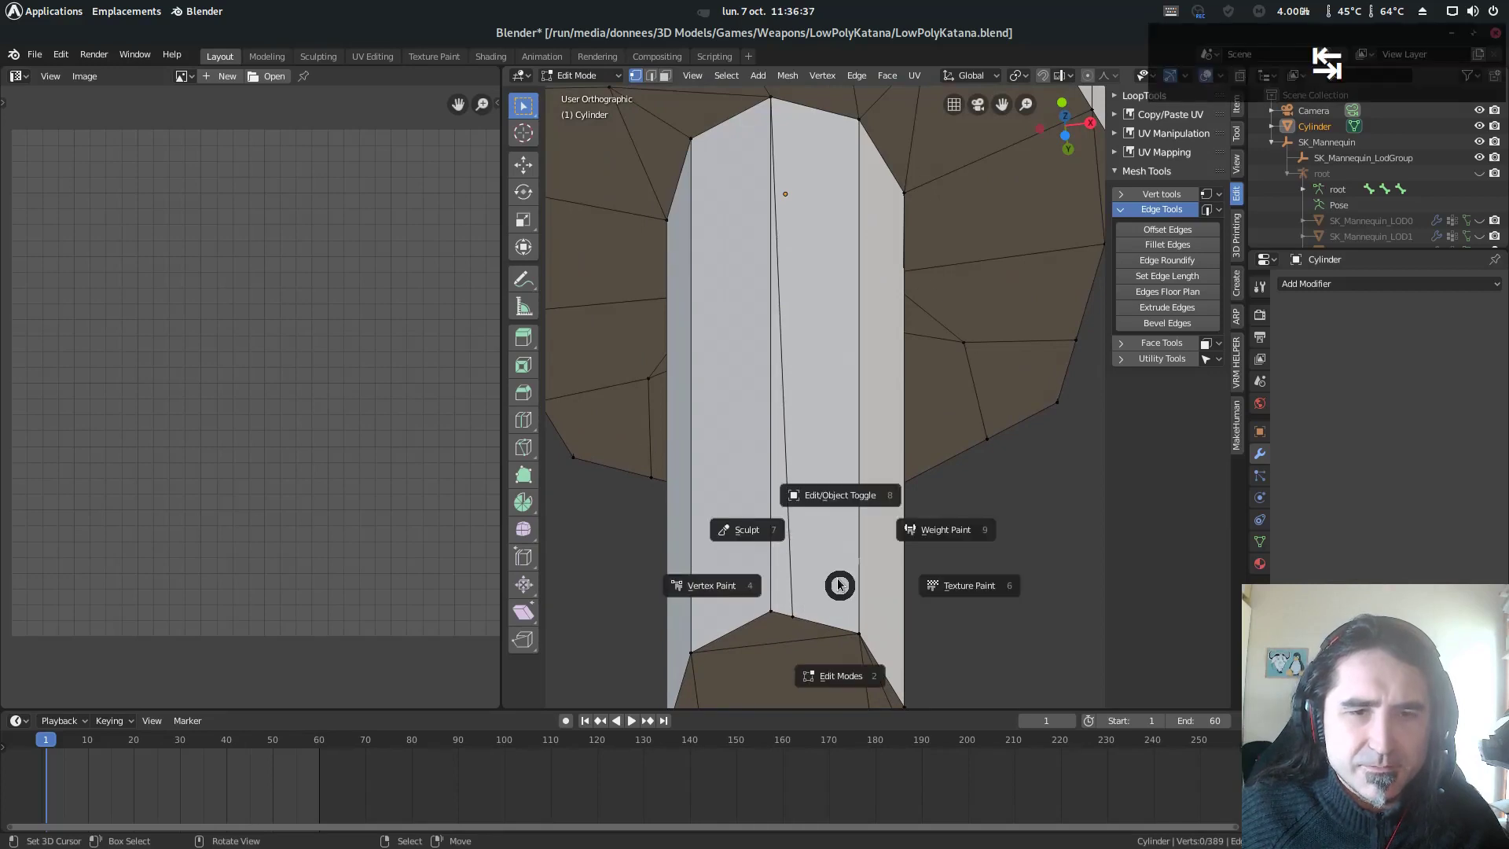
key(Tab)
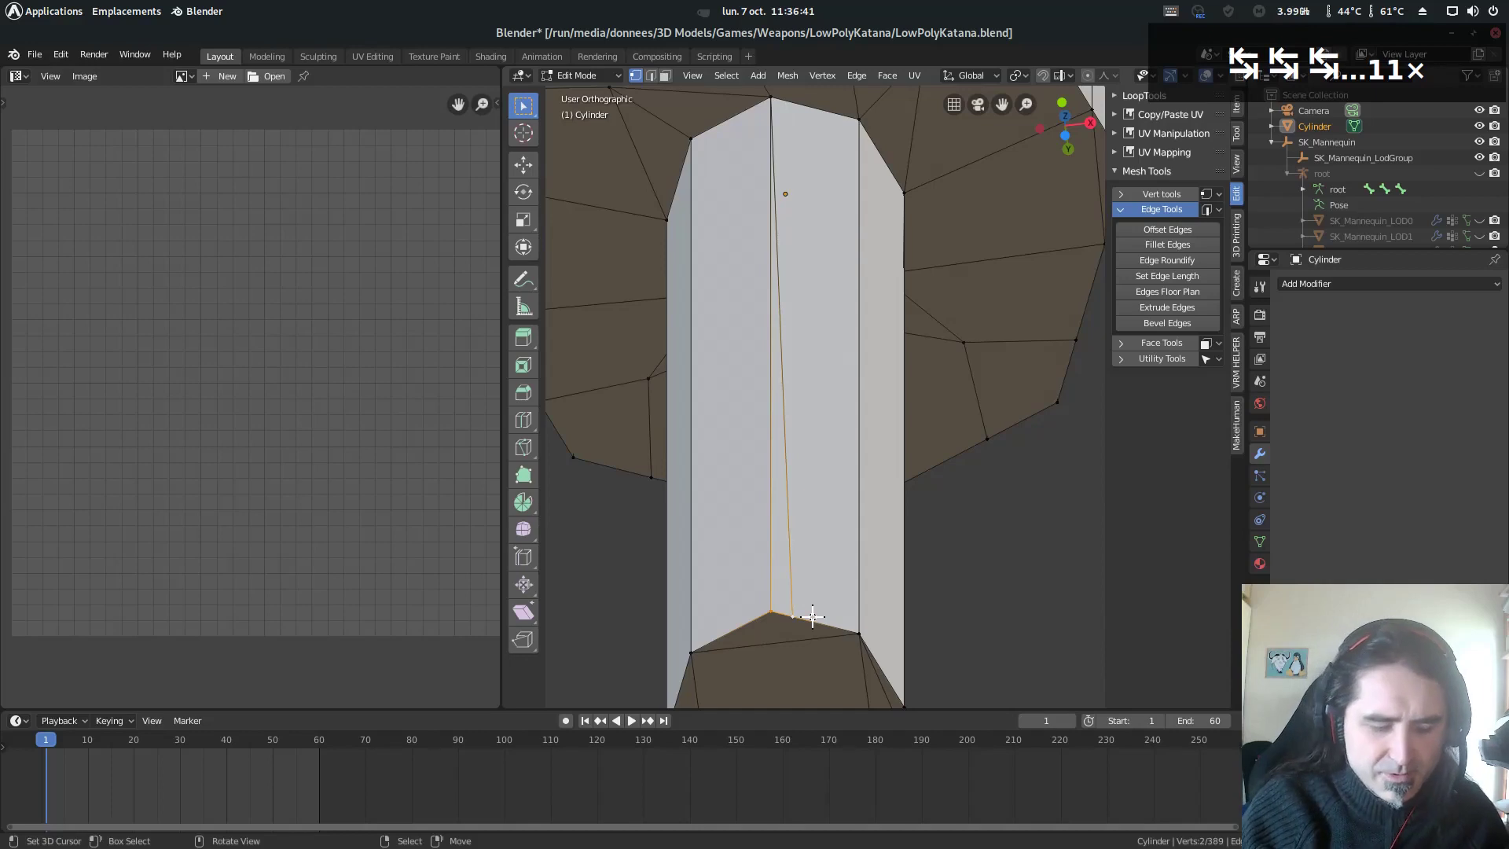
key(alt+m)
click(812, 619)
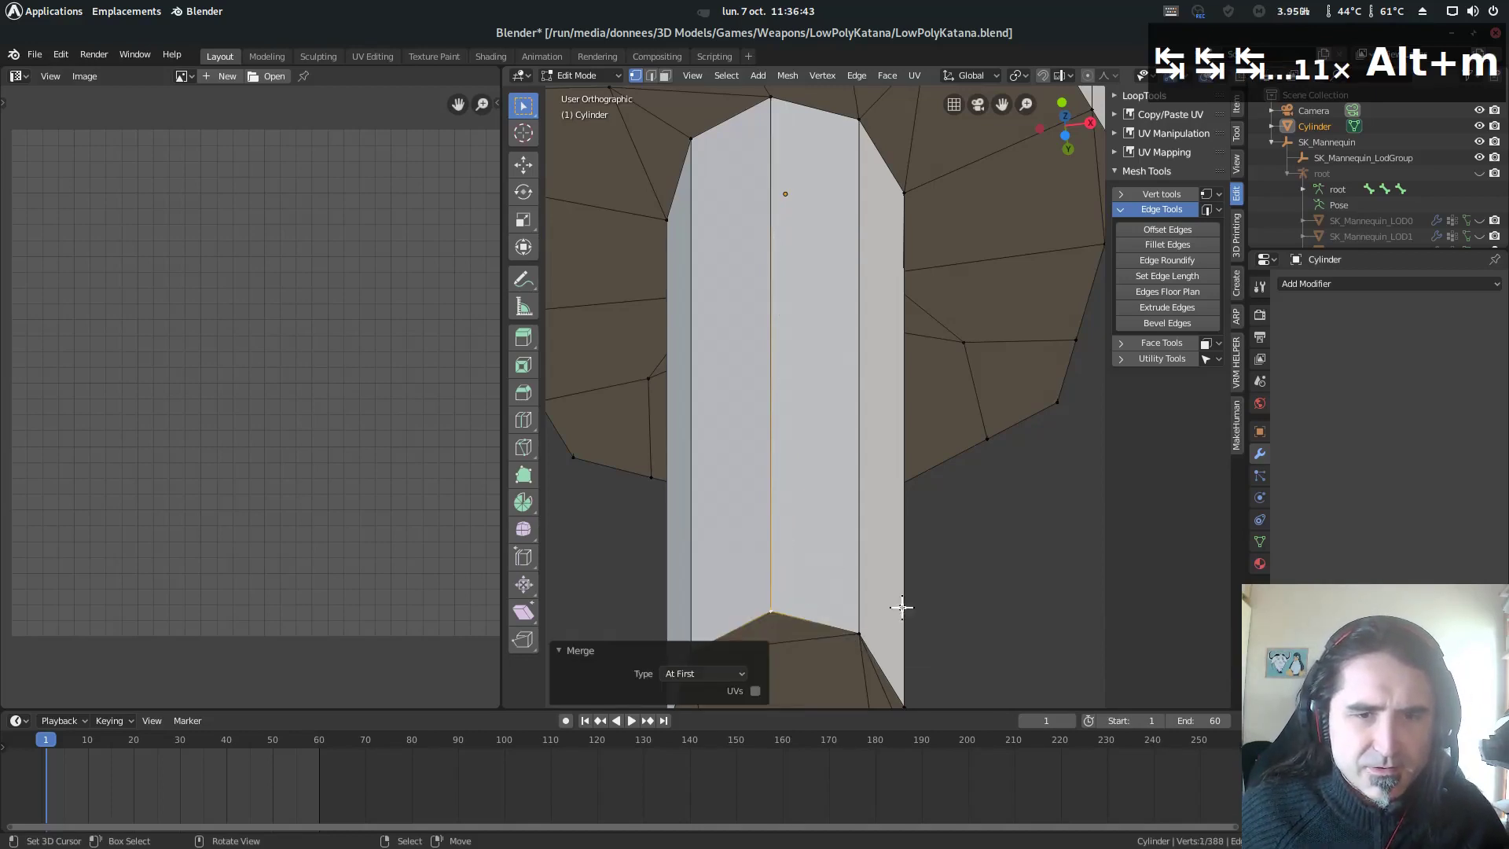
- Merge the second pair of near-duplicate vertices on the handle's end rim using At First
scroll(899, 606, up, 3)
key(alt+m)
click(856, 537)
middle_drag(856, 532, 824, 209)
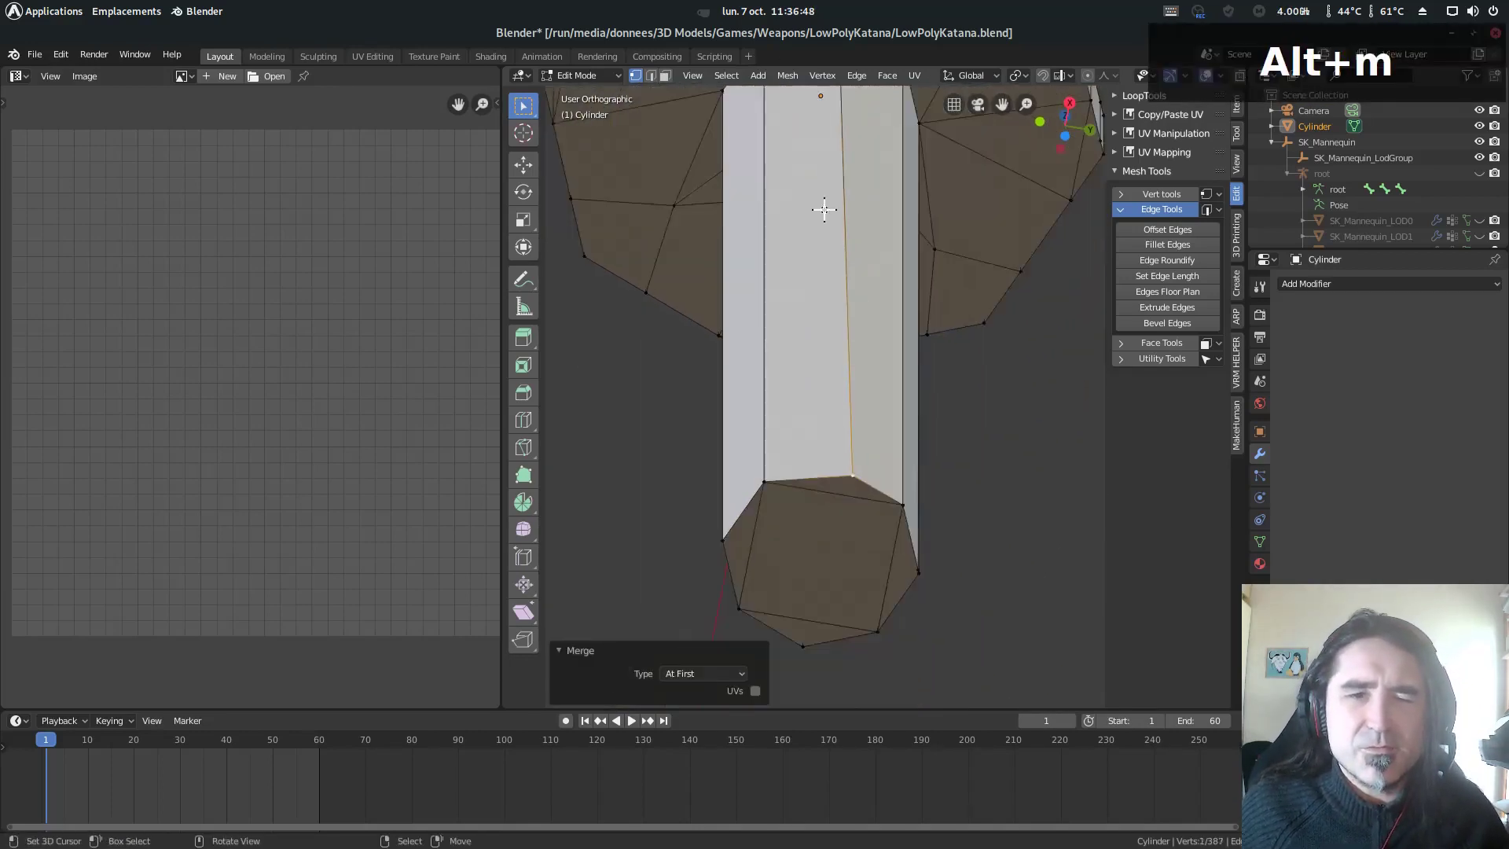
- Merge the two nearly coincident vertices on the other side of the handle's end using At First
middle_drag(933, 455, 755, 468)
scroll(950, 610, up, 3)
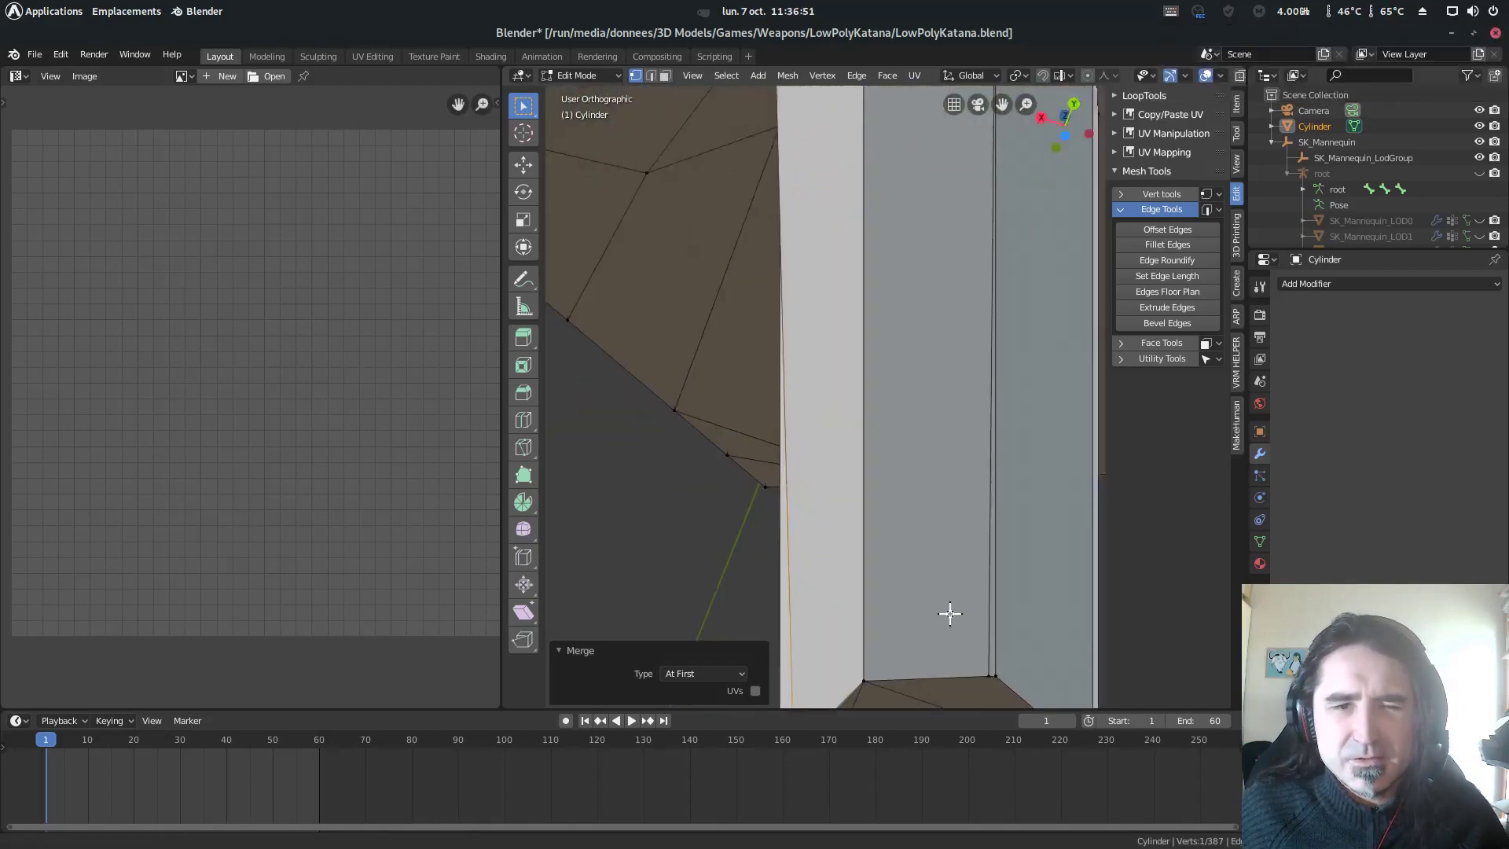
shift+click(877, 535)
middle_drag(951, 610, 691, 664)
key(alt+m)
click(882, 540)
scroll(964, 519, down, 4)
scroll(953, 495, down, 5)
- Return to Object Mode, check the whole katana and save LowPolyKatana.blend
key(Tab)
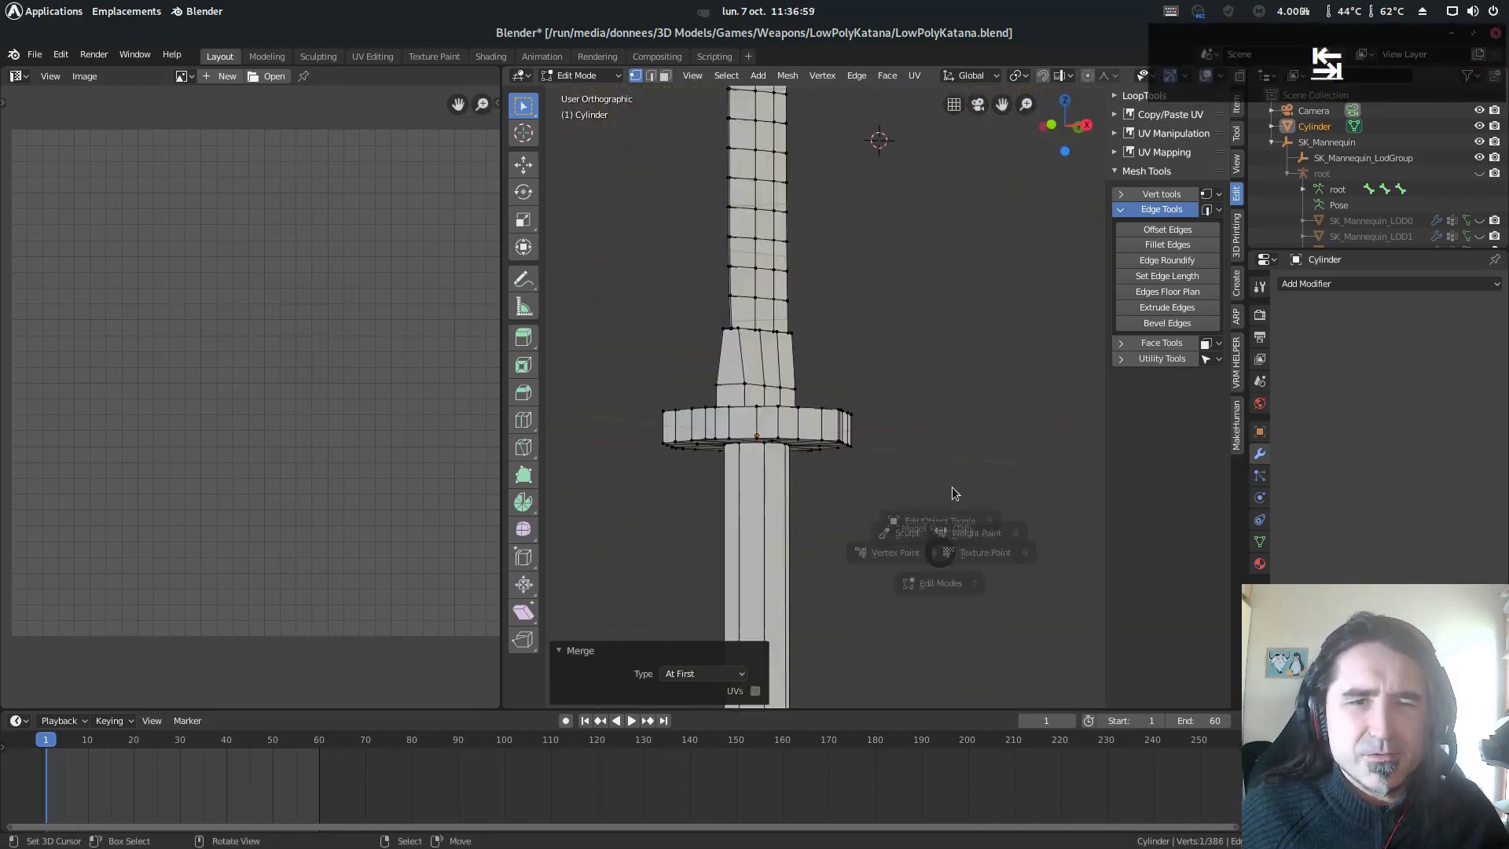
key(Tab)
middle_drag(953, 495, 751, 518)
key(Tab)
scroll(969, 340, down, 6)
middle_drag(969, 339, 955, 422)
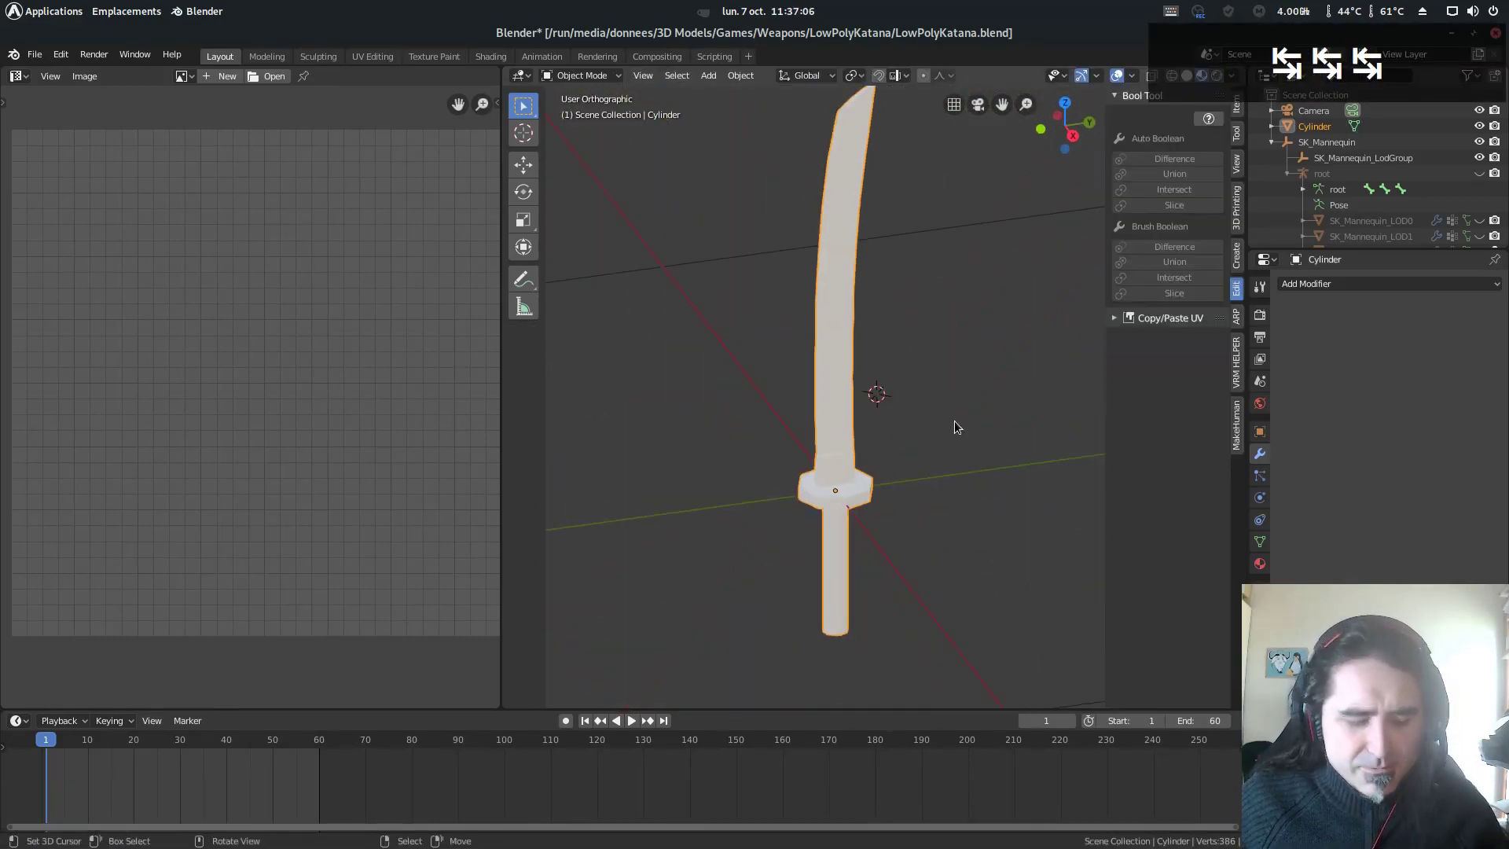
key(ctrl+s)
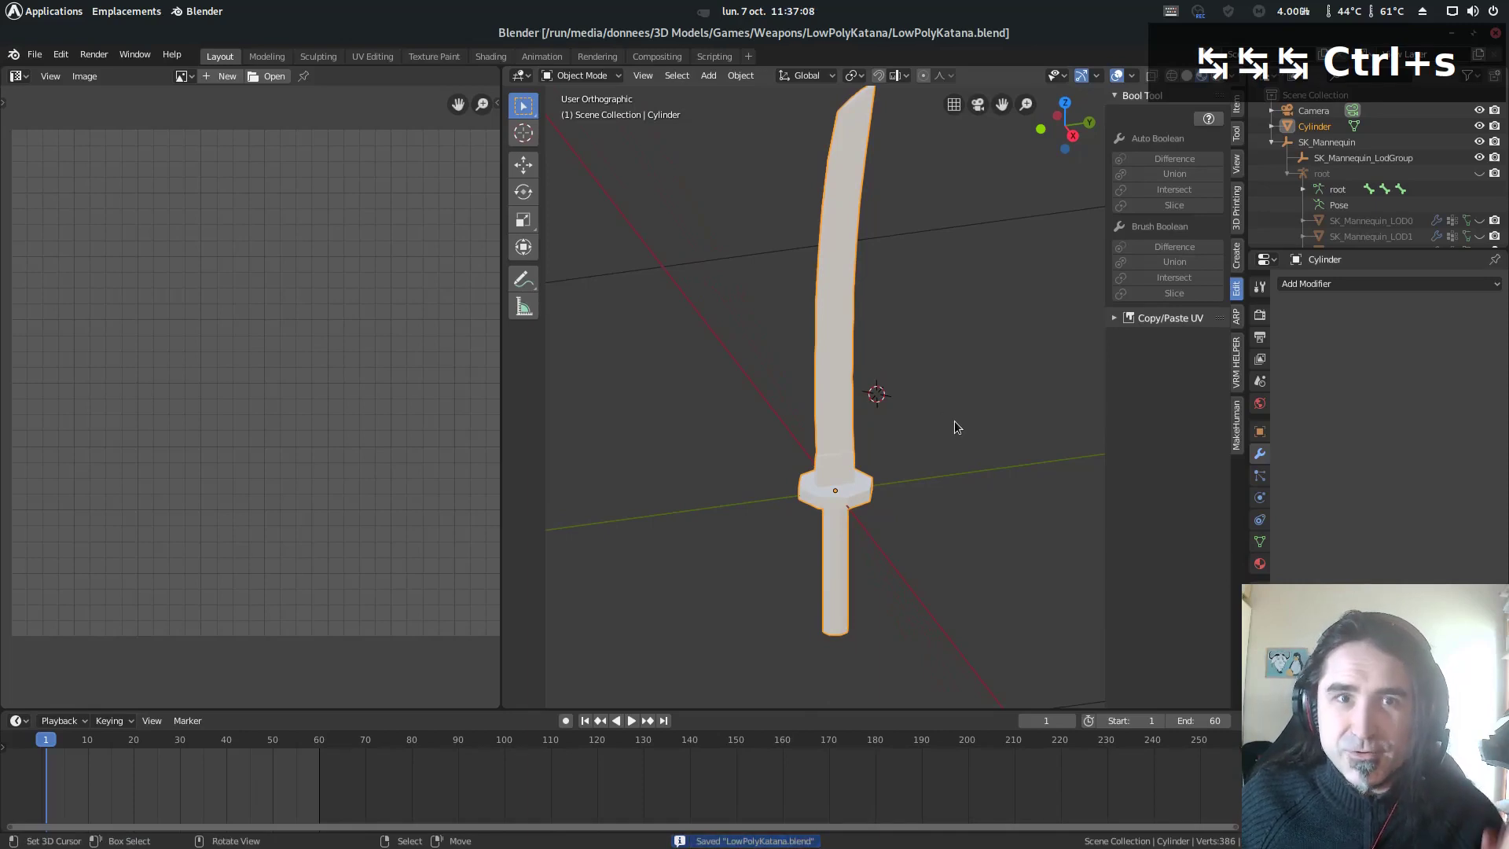
- Enter Edit Mode on the katana and select all of its vertices
scroll(950, 425, up, 1)
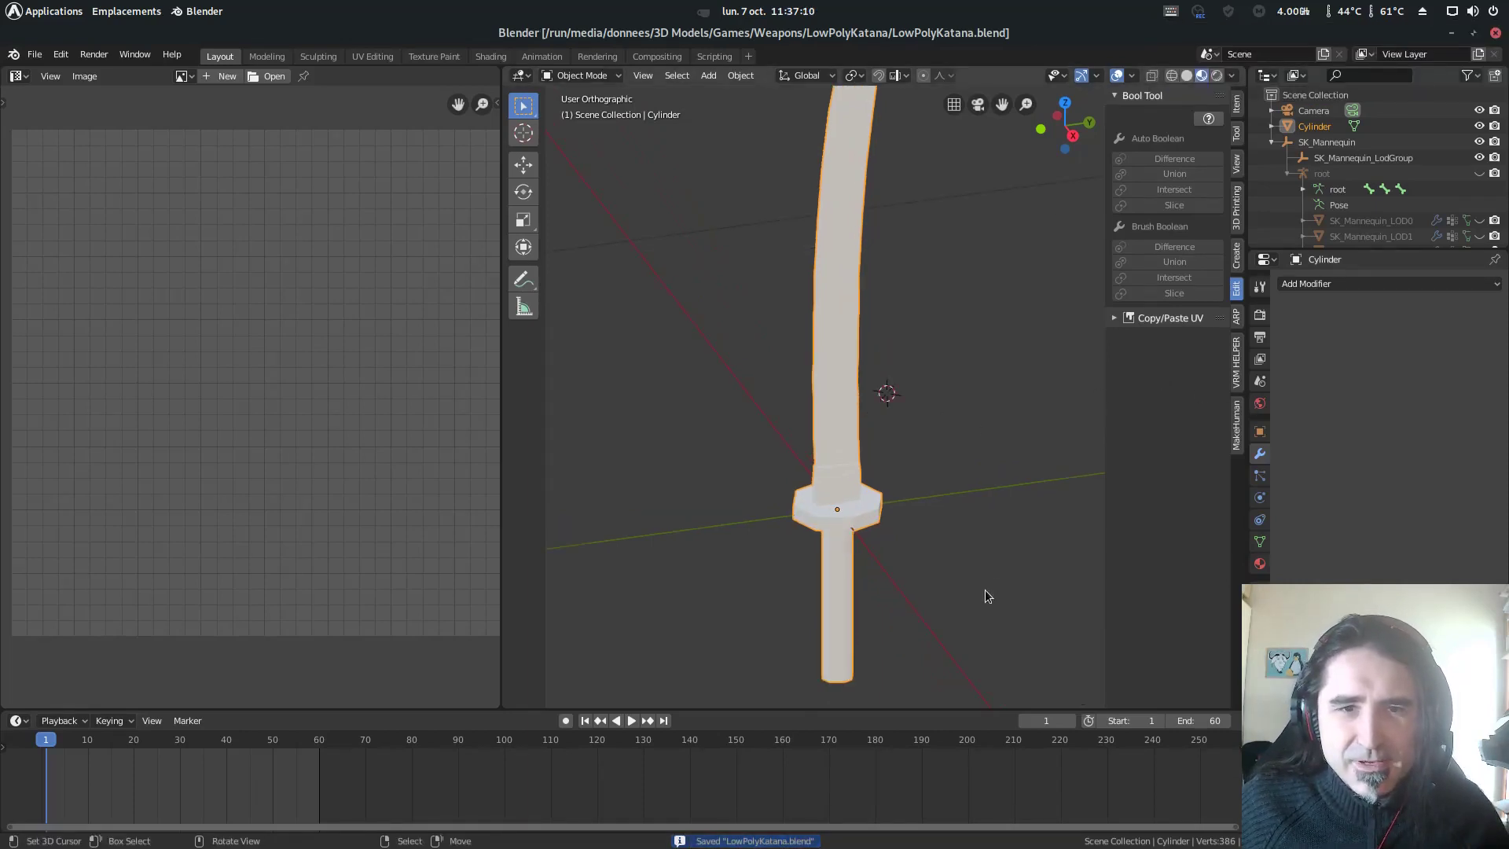
key(Tab)
scroll(944, 529, down, 3)
key(a)
key(a)
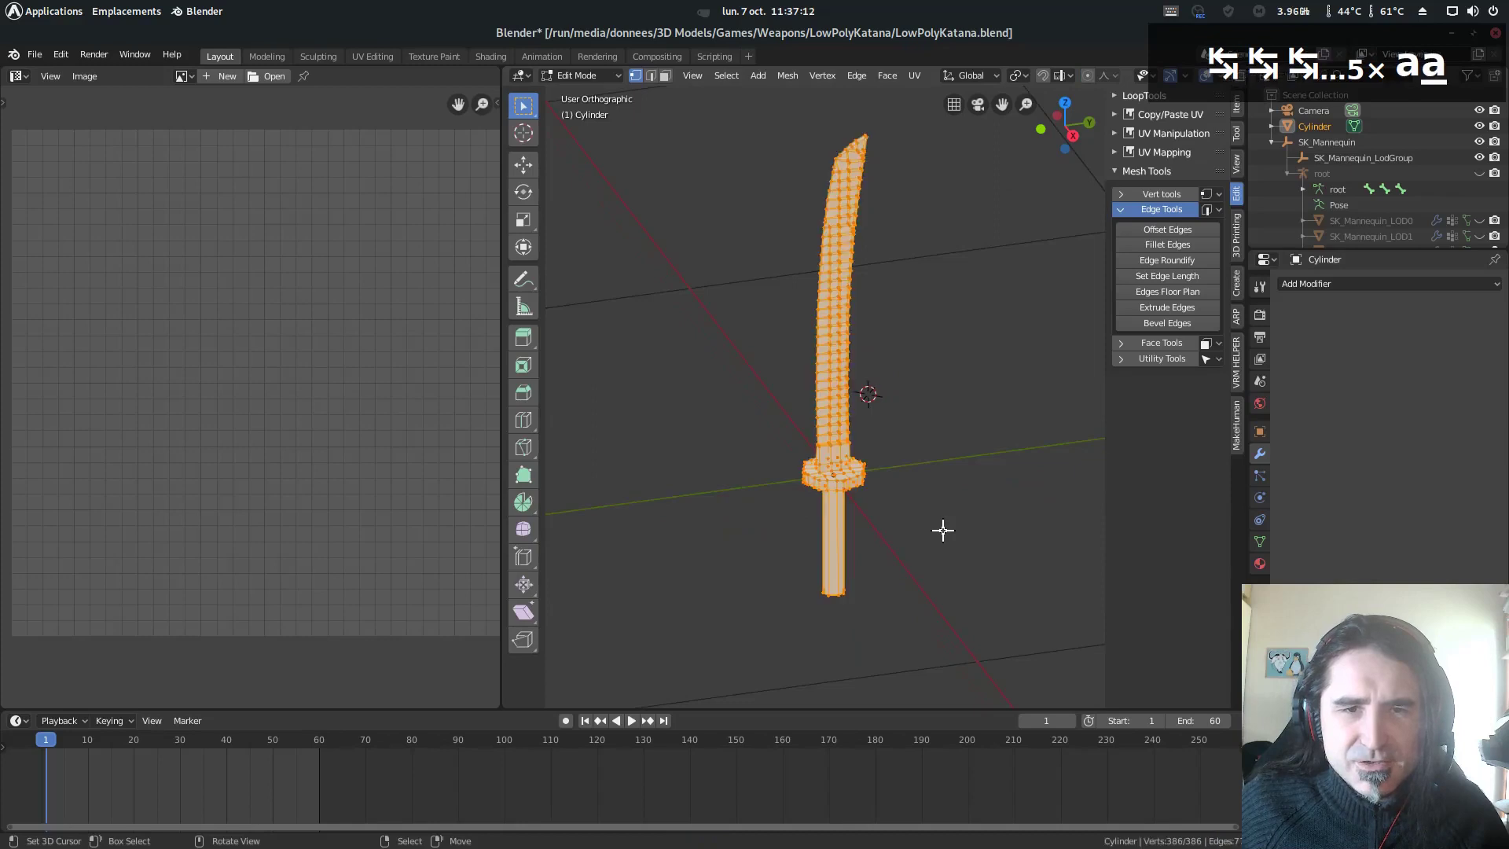
- Display the fully selected katana mesh in wireframe shading in the right orthographic view
scroll(875, 455, up, 3)
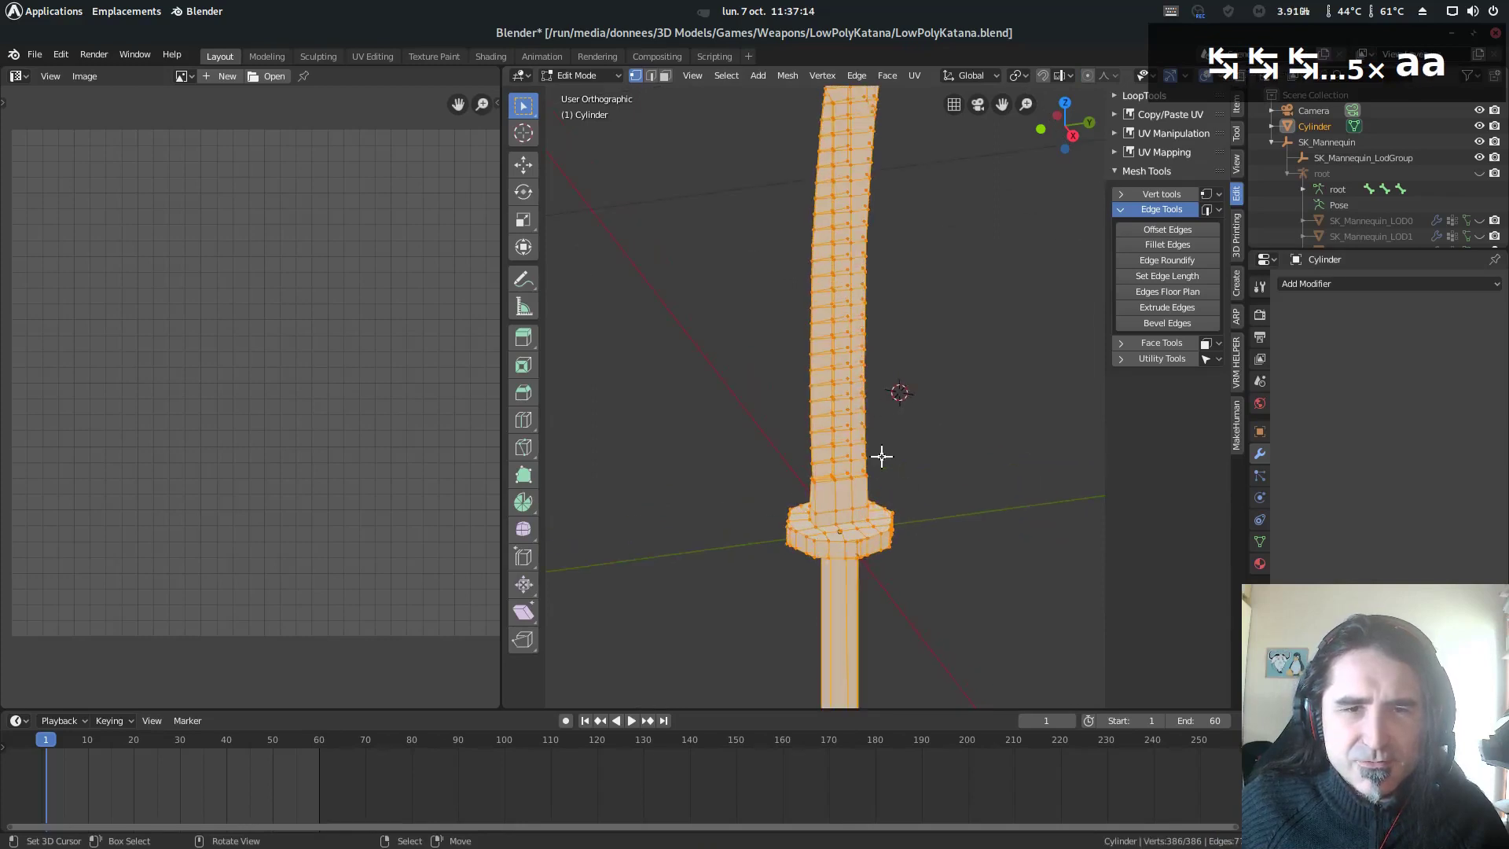
scroll(882, 456, down, 3)
key(KP_1)
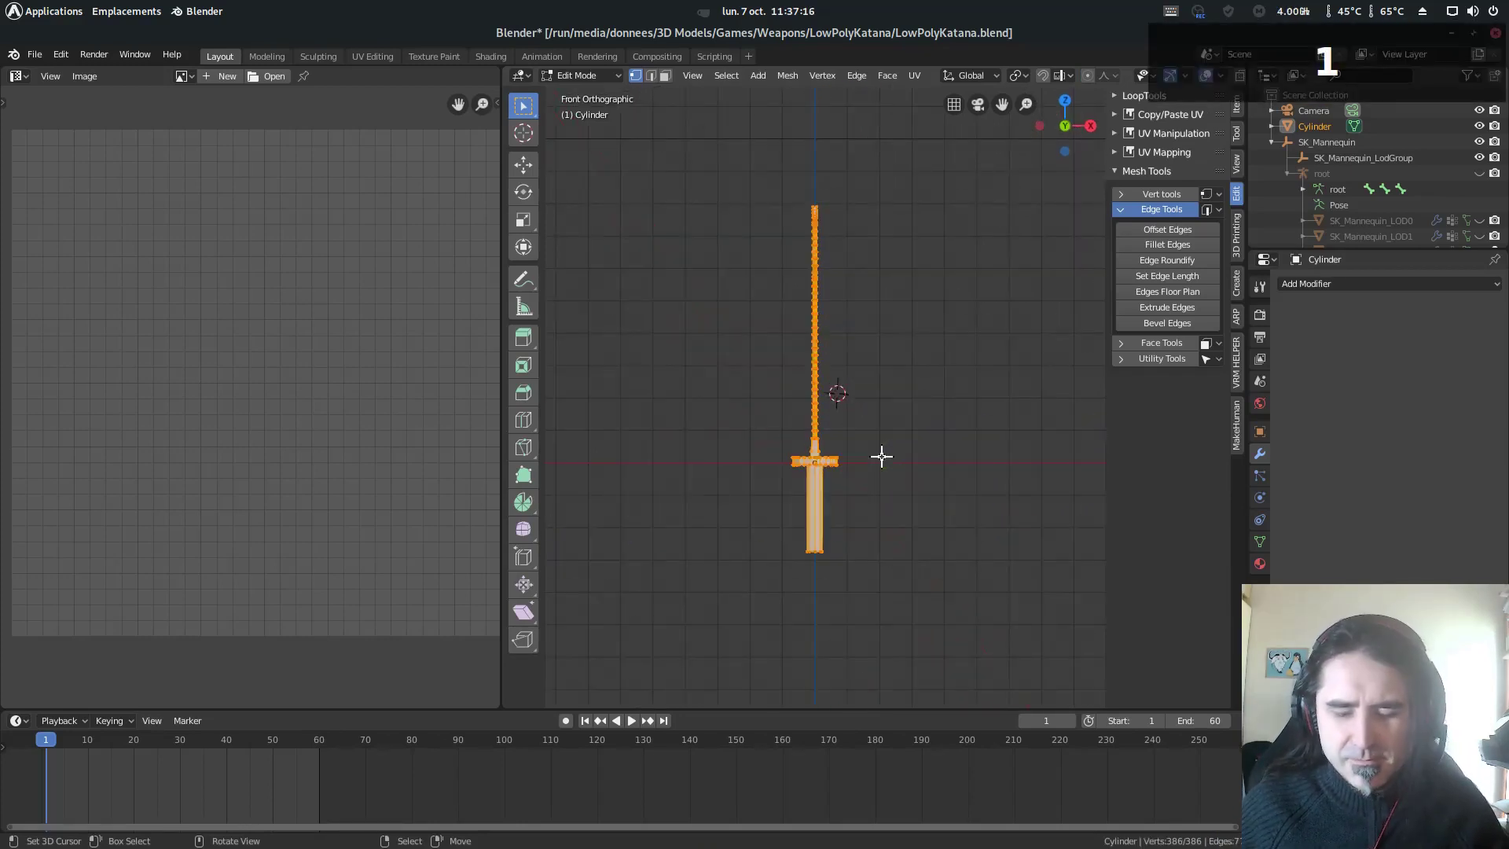
key(KP_3)
scroll(913, 445, up, 4)
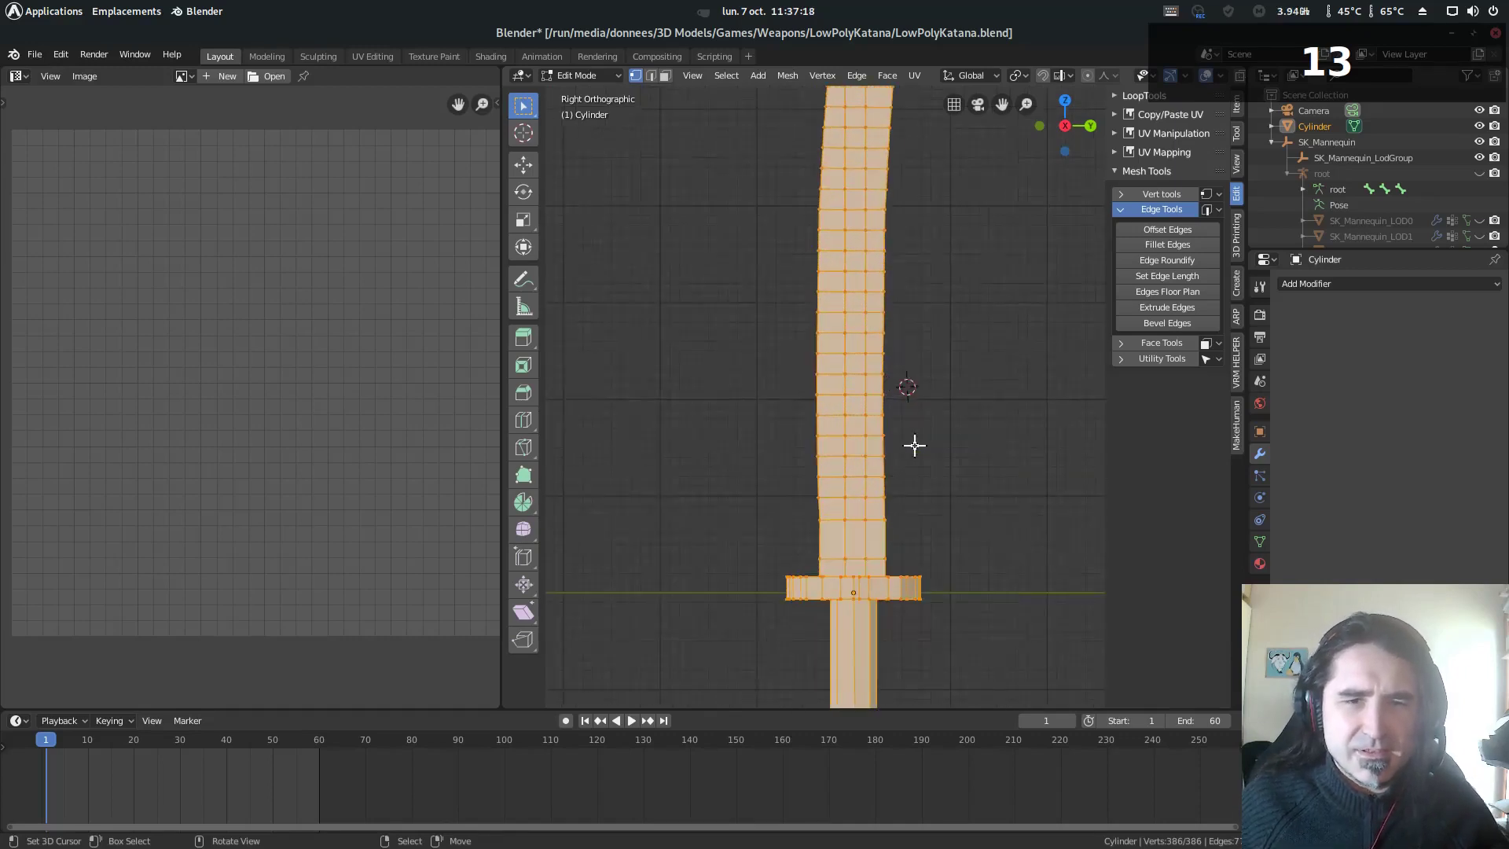
middle_drag(915, 446, 997, 522)
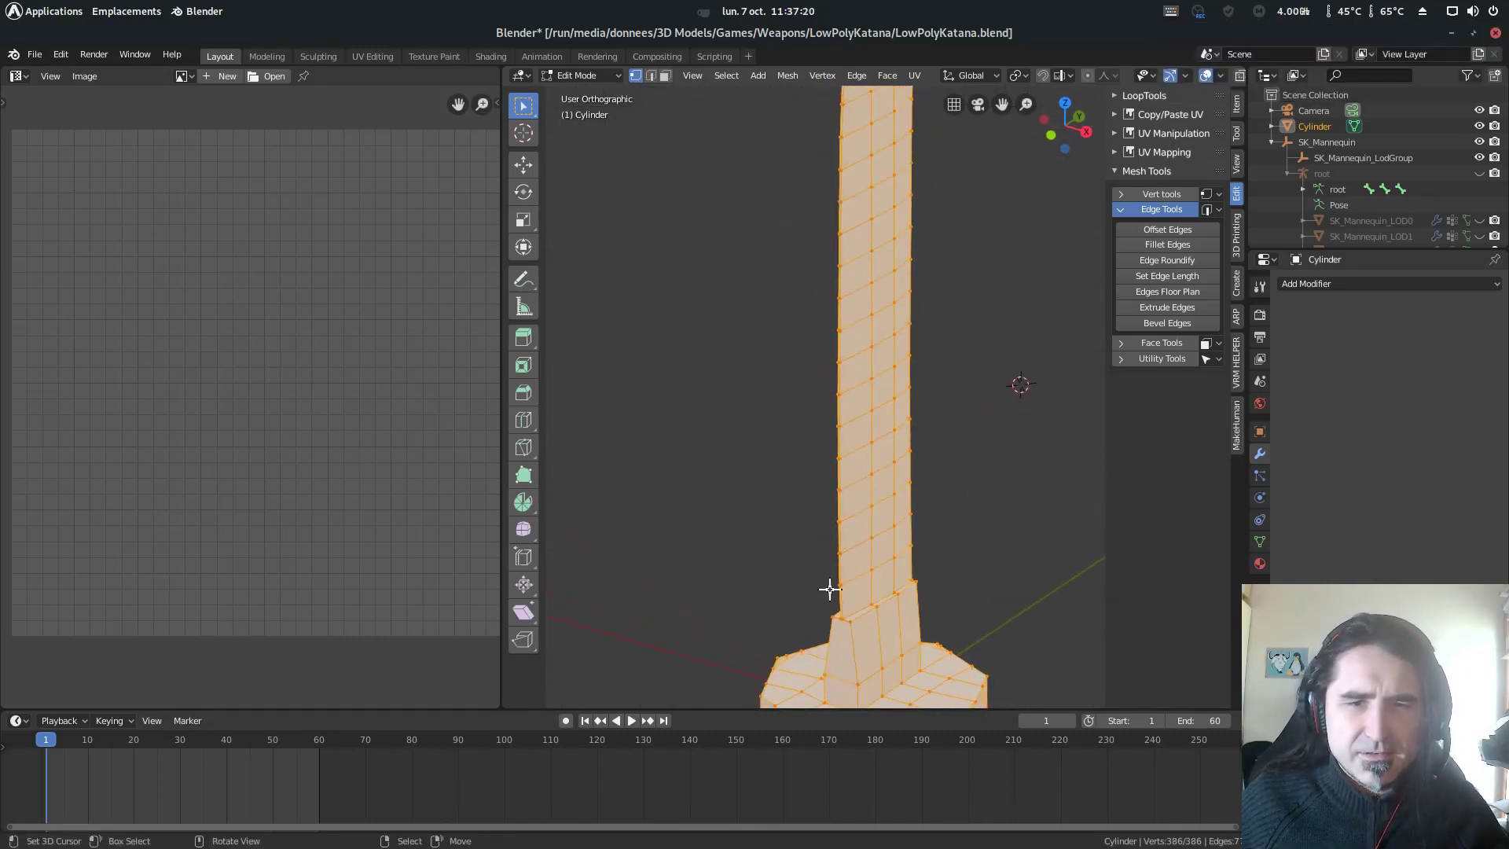
middle_drag(829, 589, 853, 564)
key(c)
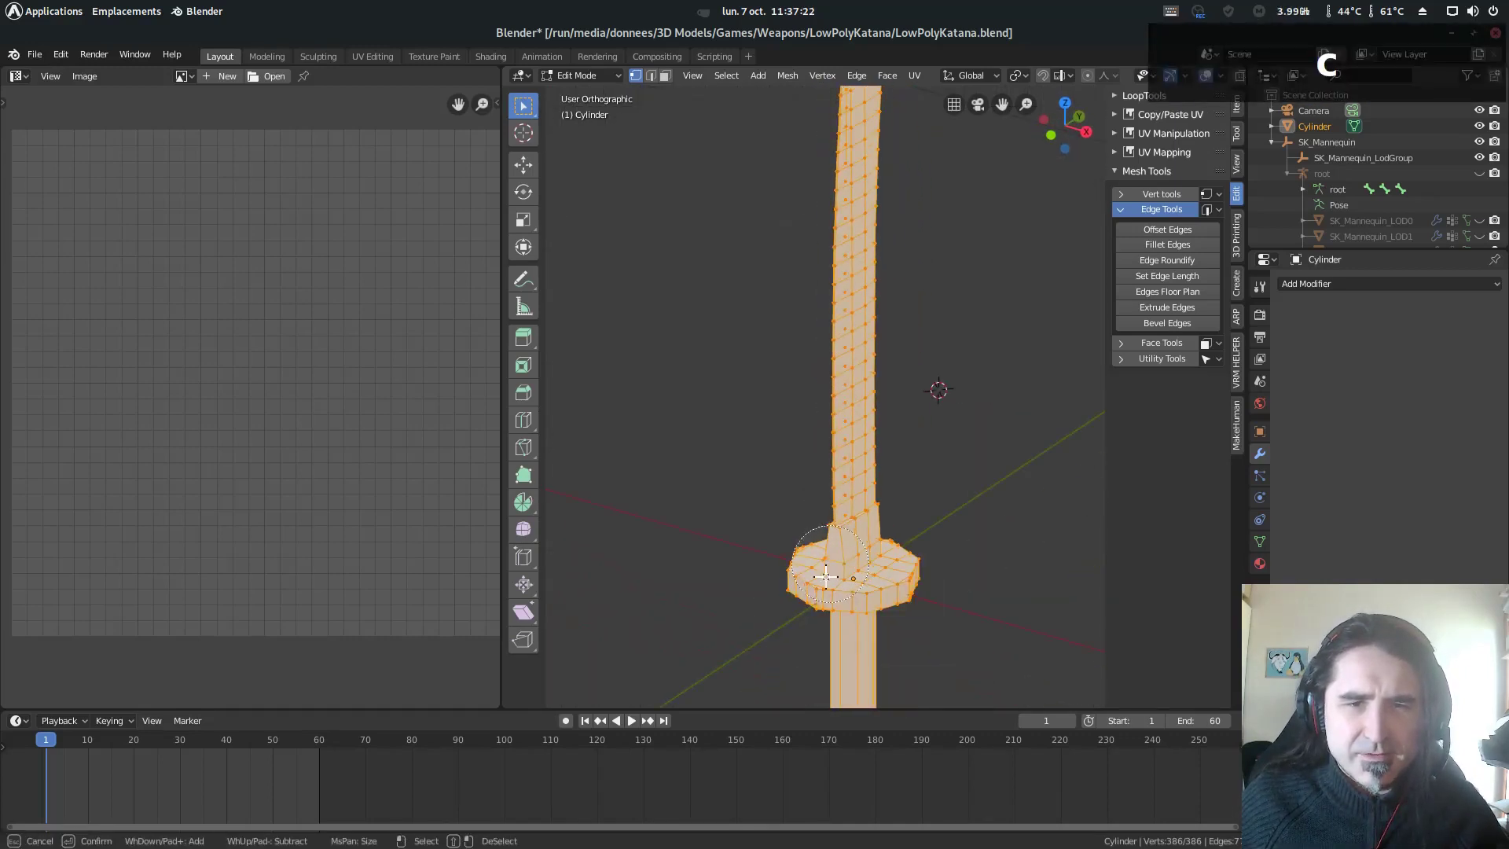
right_click(823, 573)
key(z)
key(z)
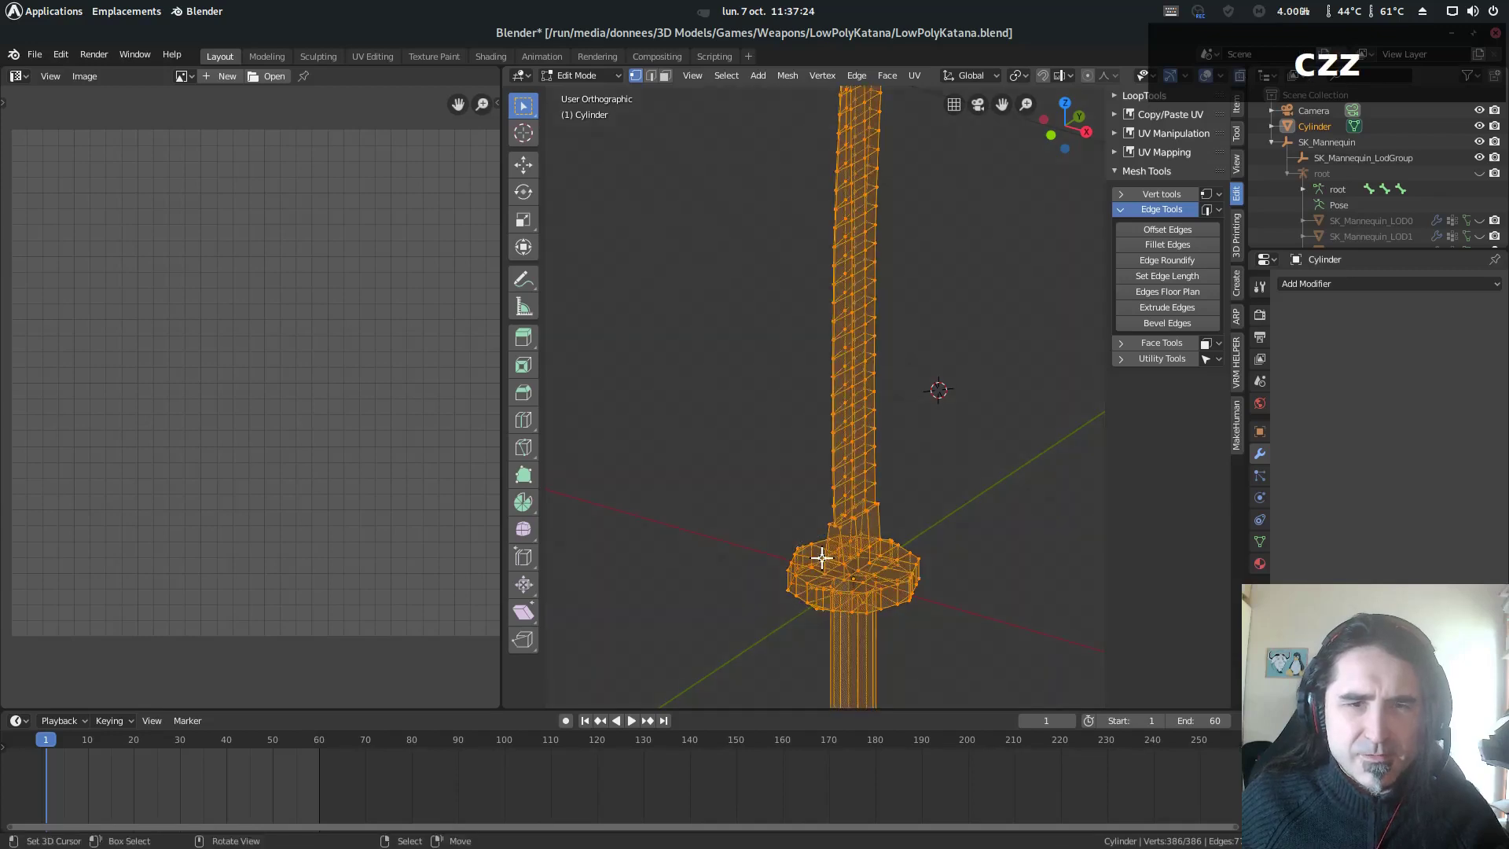
key(KP_6)
key(KP_3)
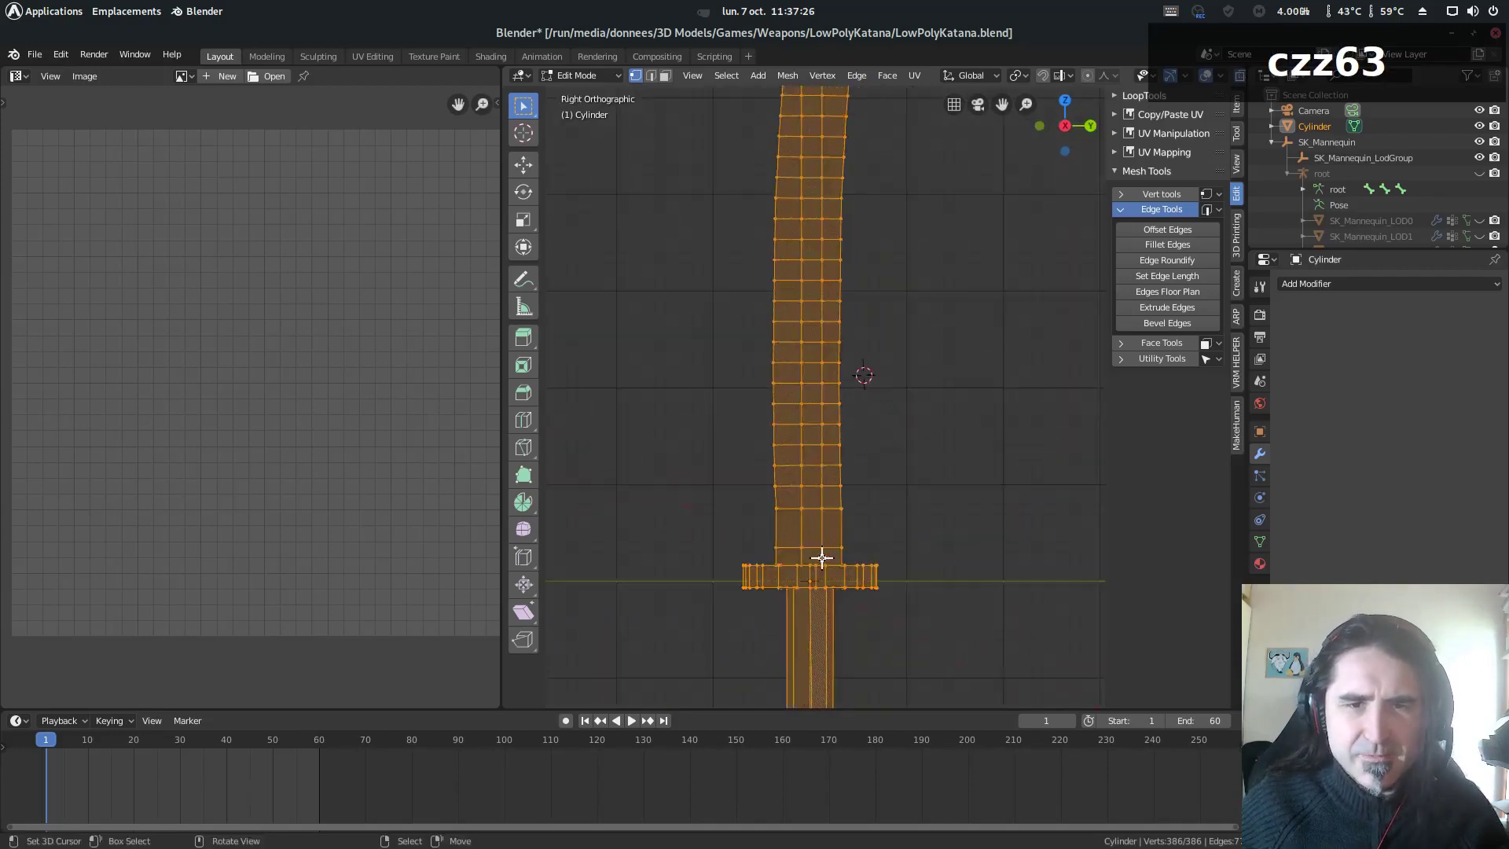
- Use Circle Select to deselect the guard, the handle and the base of the blade collar
mouse_move(775, 499)
shift+middle_down()
mouse_move(802, 415)
mouse_move(939, 440)
mouse_move(876, 589)
mouse_move(836, 623)
shift+middle_up()
key(c)
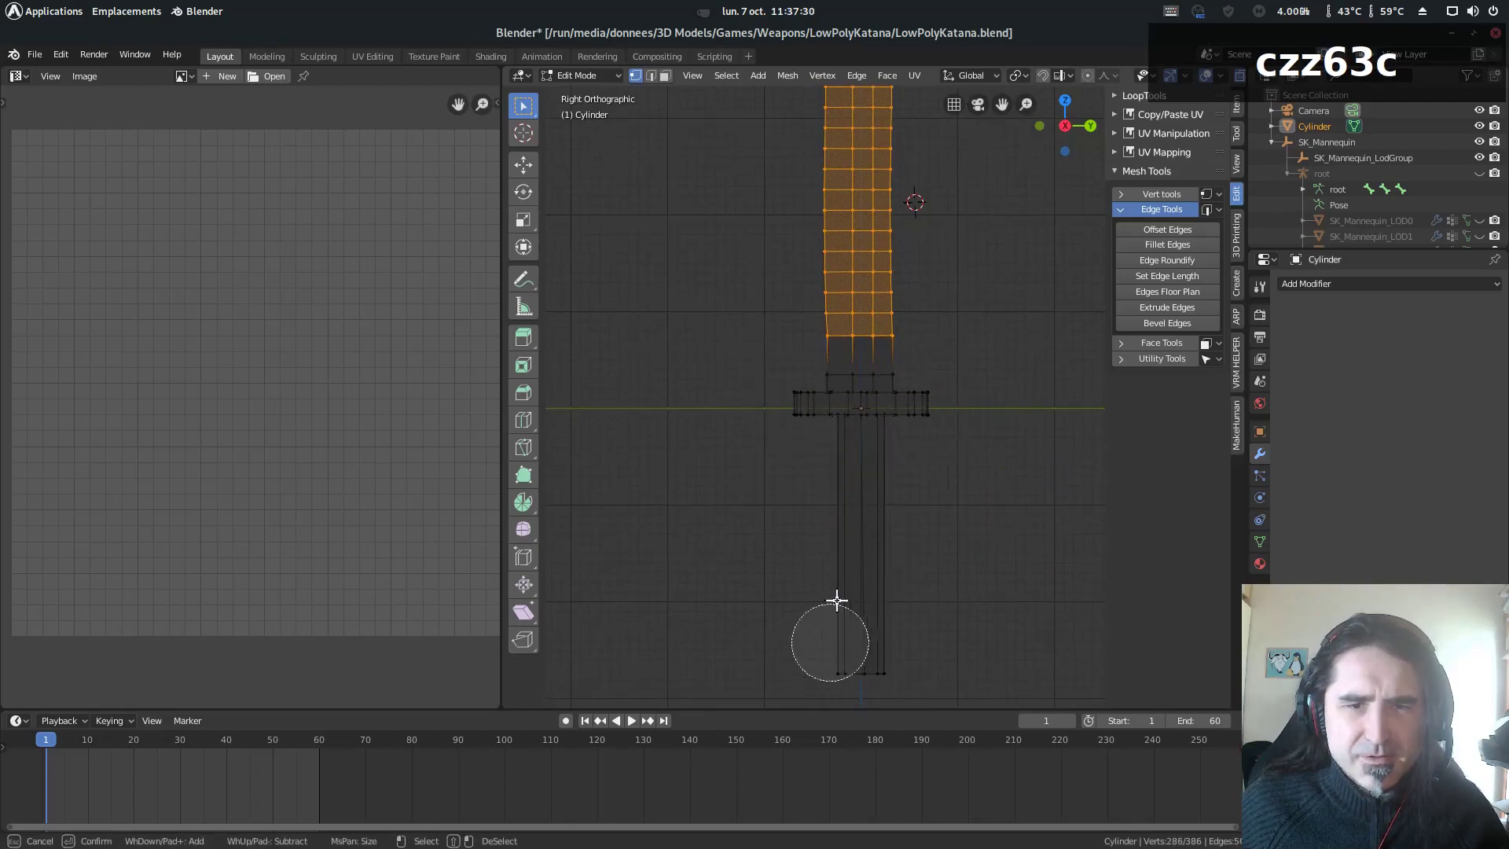
key(Escape)
- Use Circle Select to deselect the vertices around the collar's upper rim, leaving only the blade selected
mouse_move(711, 445)
middle_down()
mouse_move(823, 498)
mouse_move(965, 225)
mouse_move(899, 495)
middle_up()
scroll(966, 224, up, 1)
scroll(915, 501, up, 3)
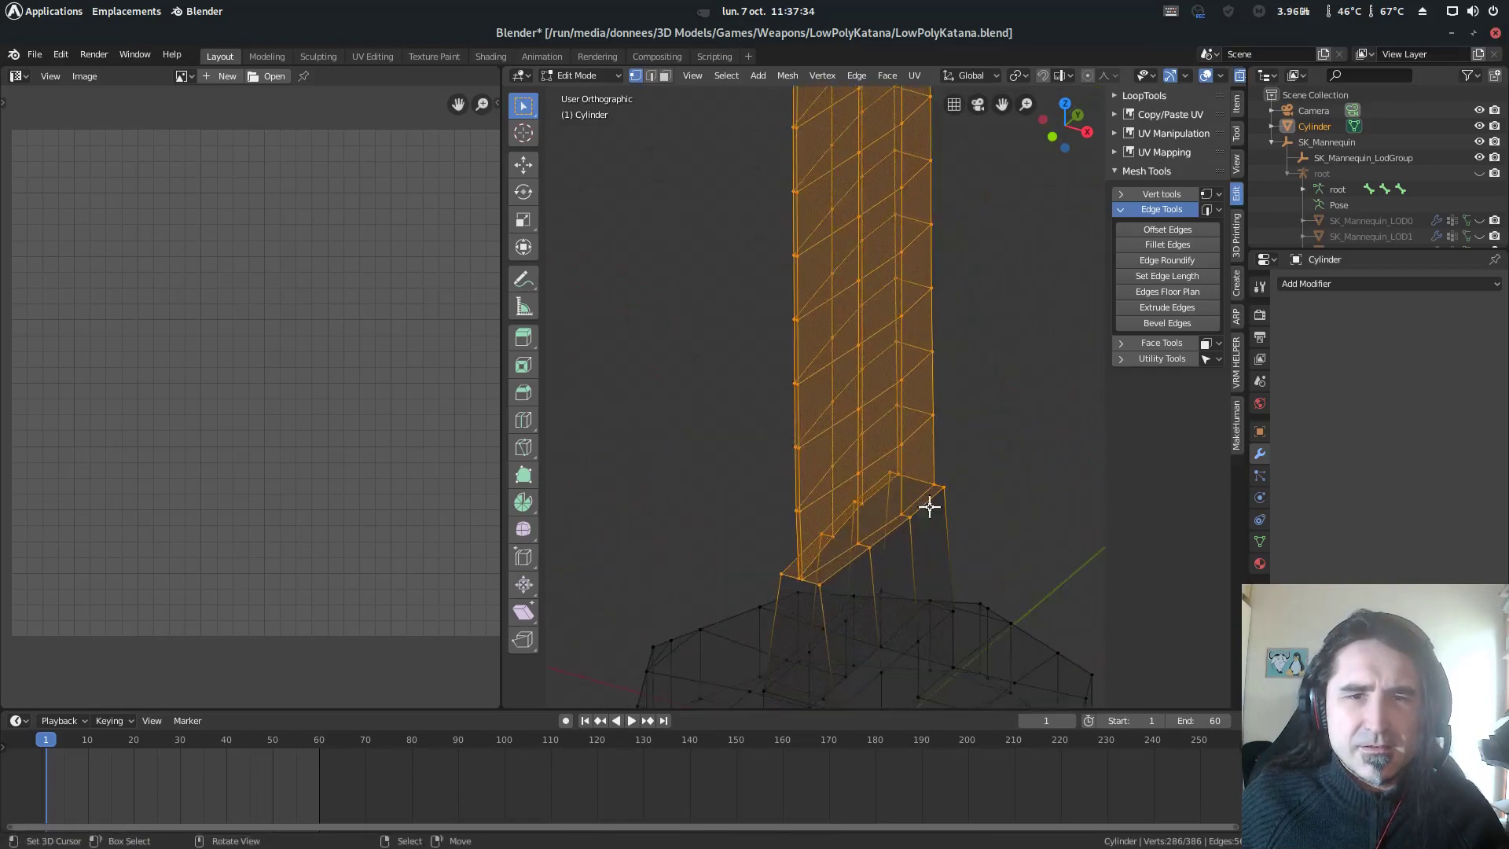
key(c)
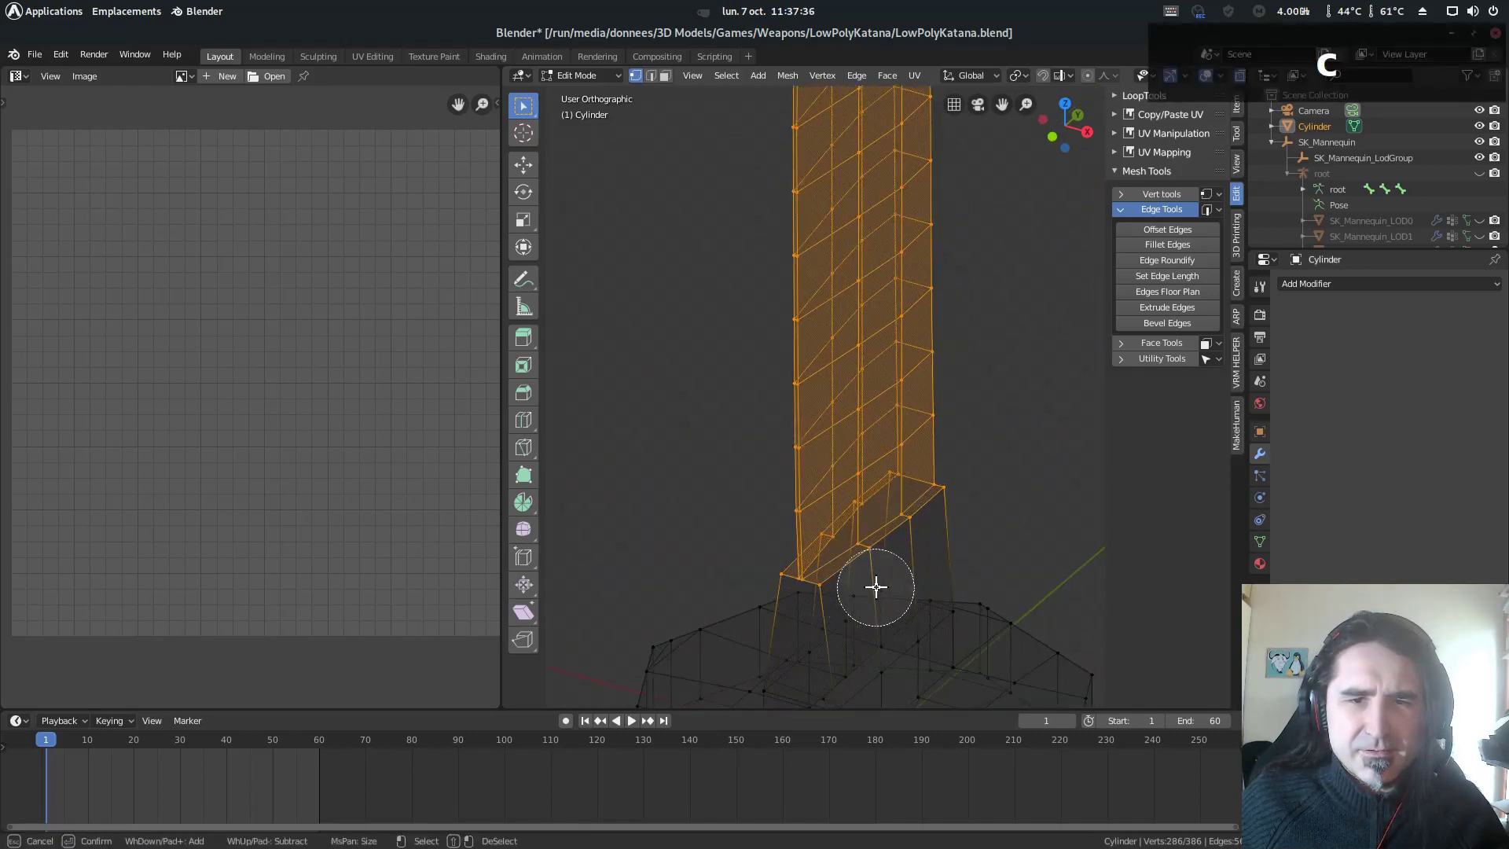
mouse_move(841, 617)
middle_down()
mouse_move(933, 552)
mouse_move(945, 525)
middle_up()
right_click(859, 640)
middle_drag(739, 633, 865, 617)
key(c)
middle_click(933, 496)
right_click(932, 496)
middle_drag(821, 489, 934, 531)
key(c)
middle_click(899, 492)
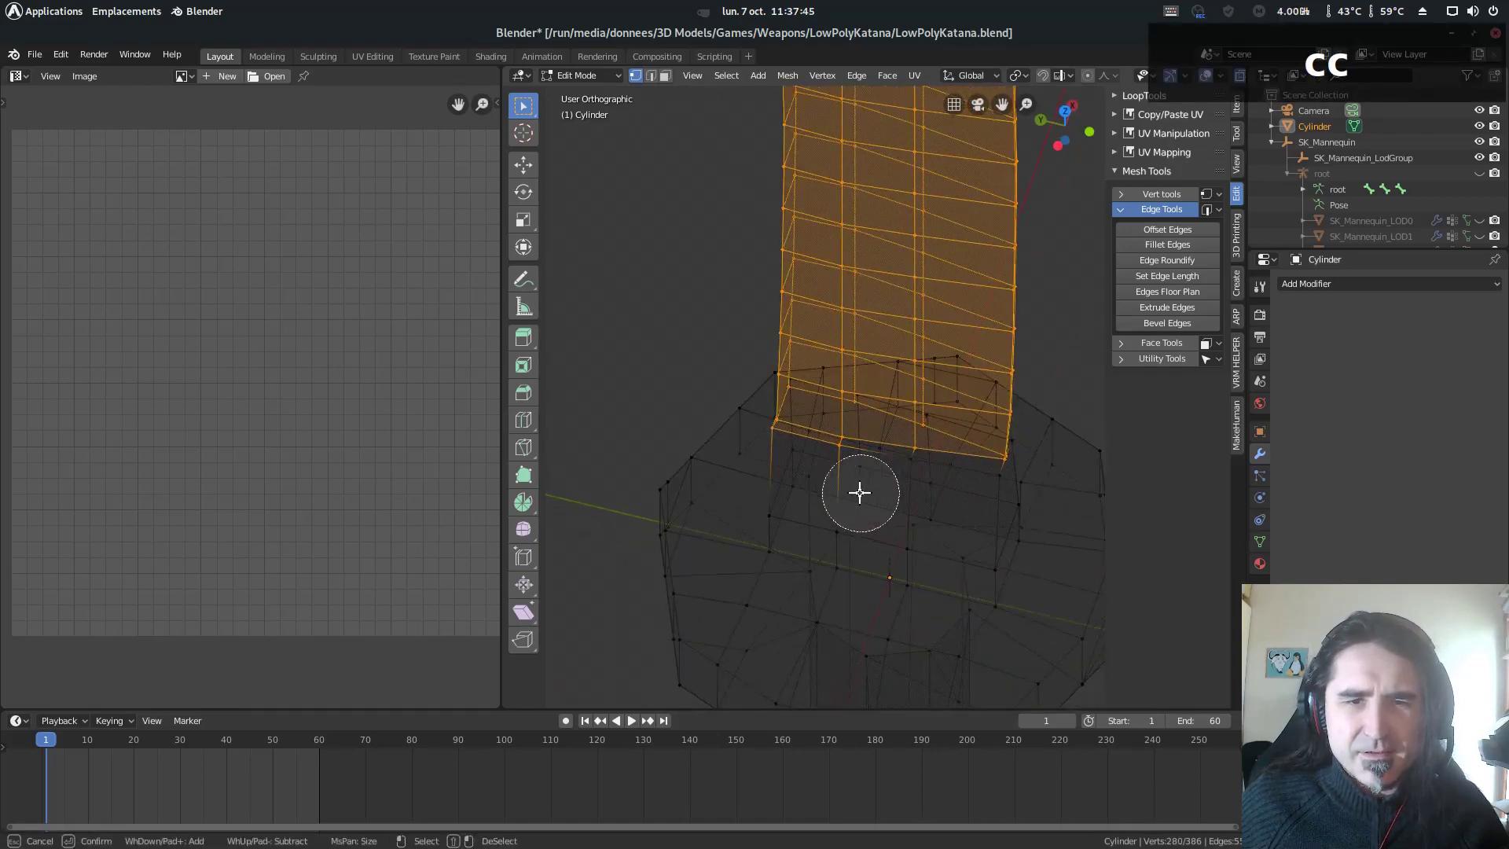
middle_click(755, 467)
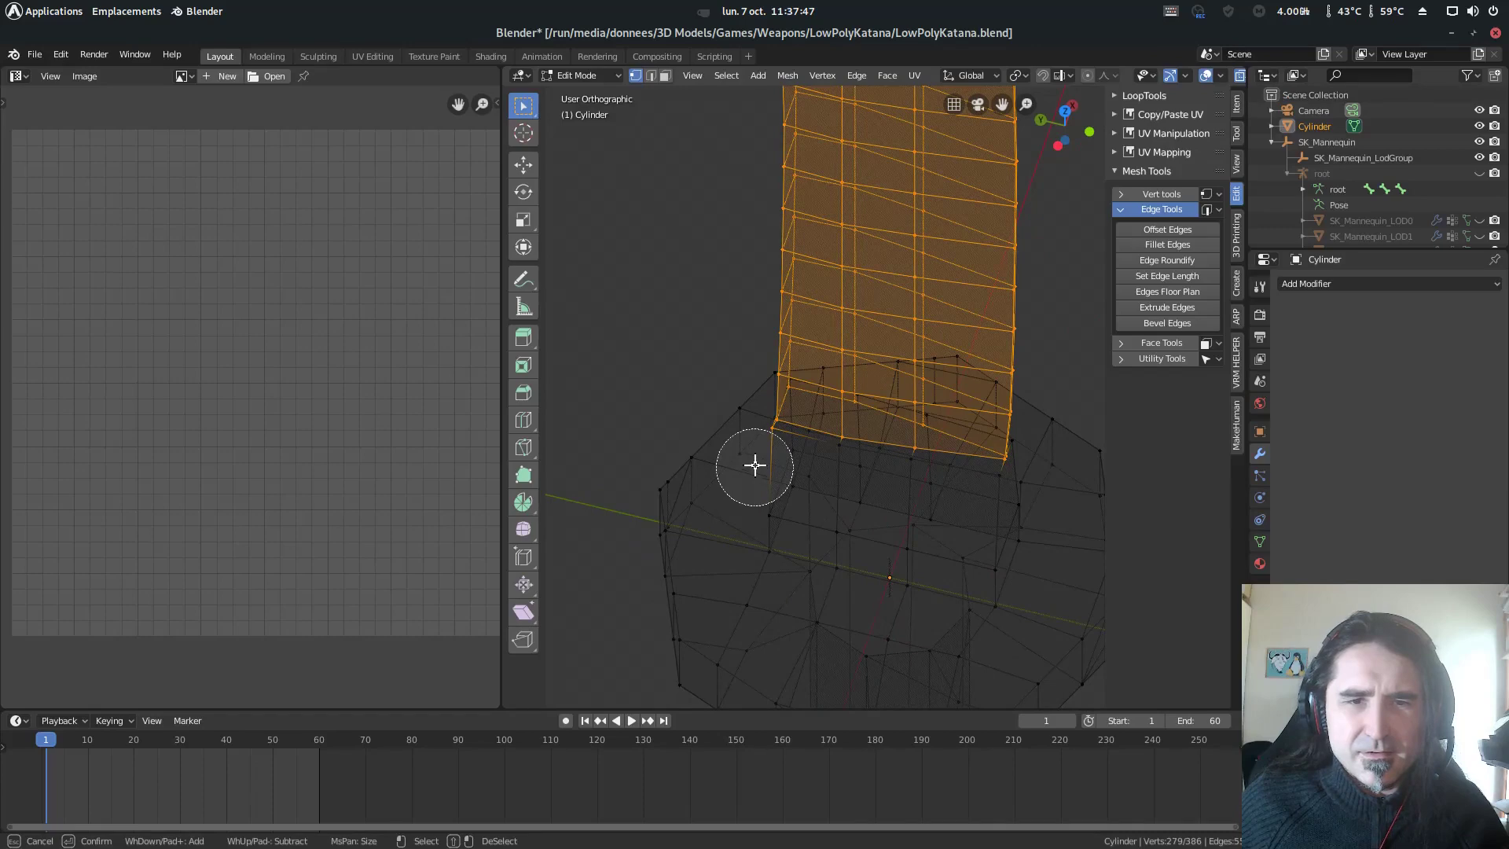
middle_click(761, 459)
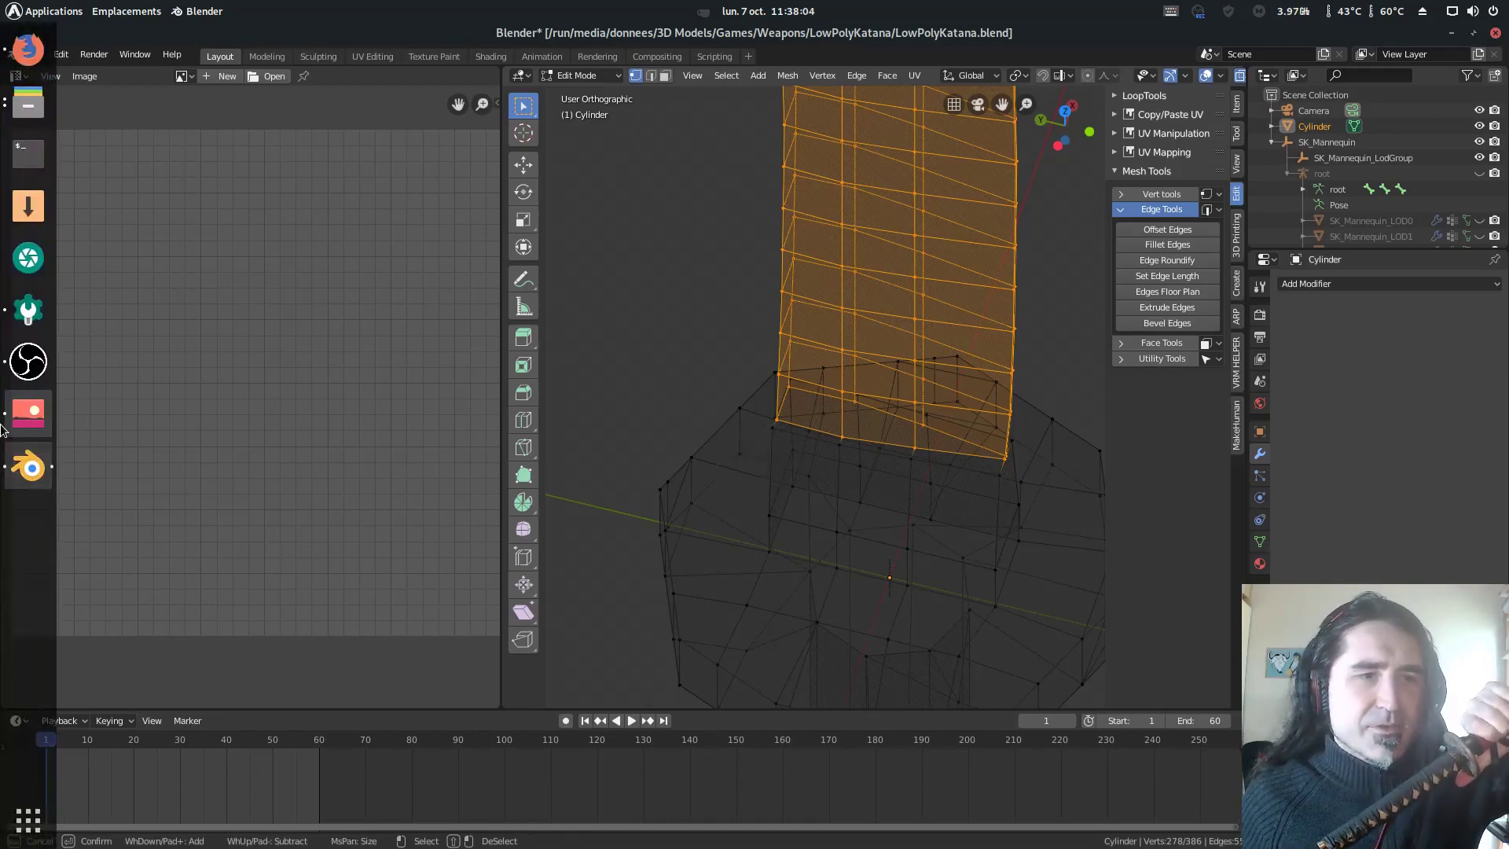
click(30, 363)
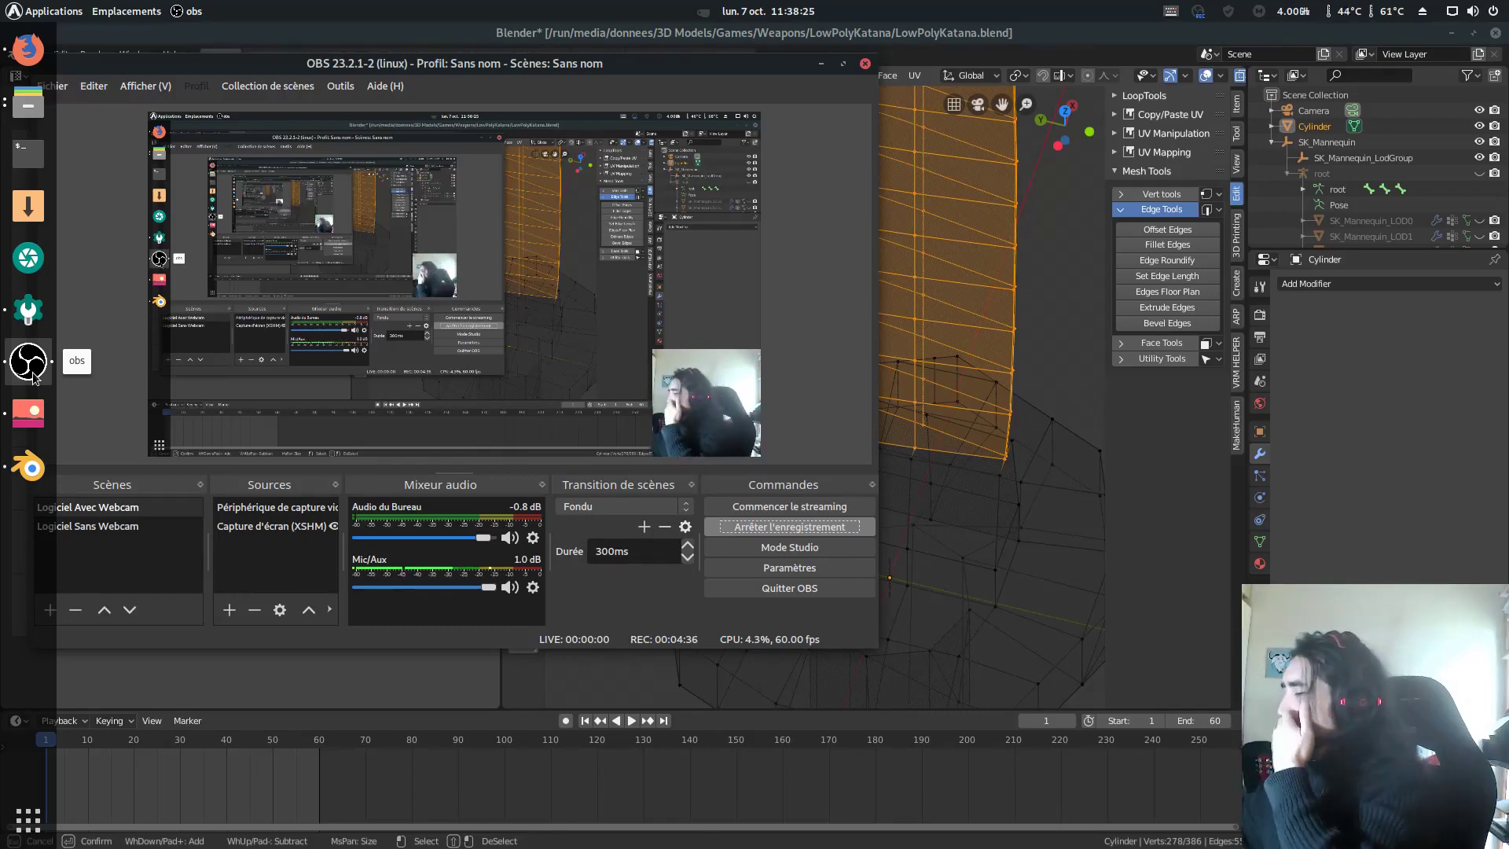
click(33, 377)
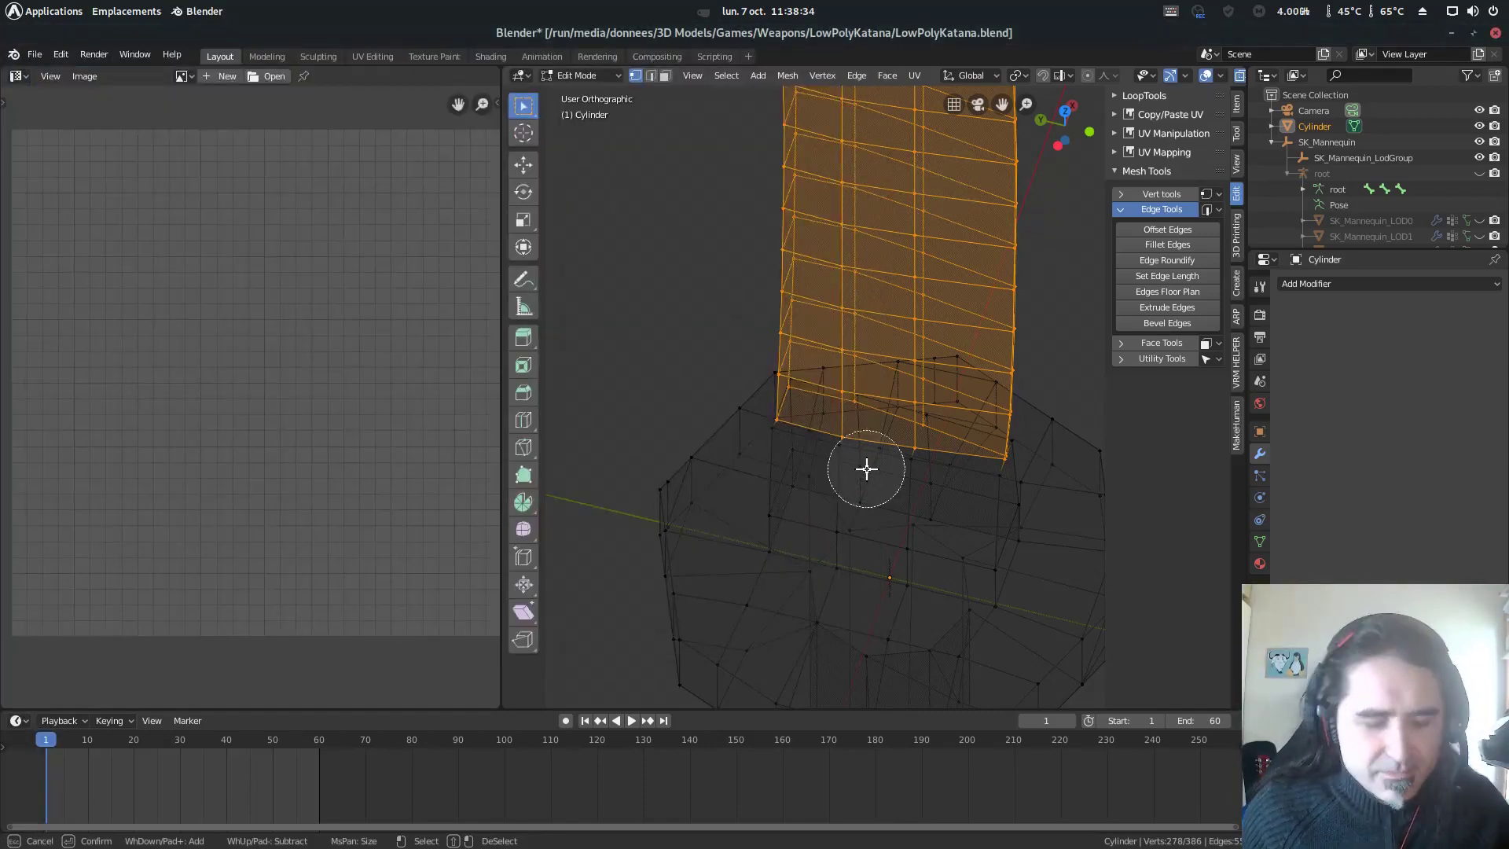
- Unwrap the selected blade with Smart UV Project at an angle limit of 66, set the island margin to 0.15 and adjust the area weight
key(Escape)
middle_drag(866, 469, 839, 402)
key(u)
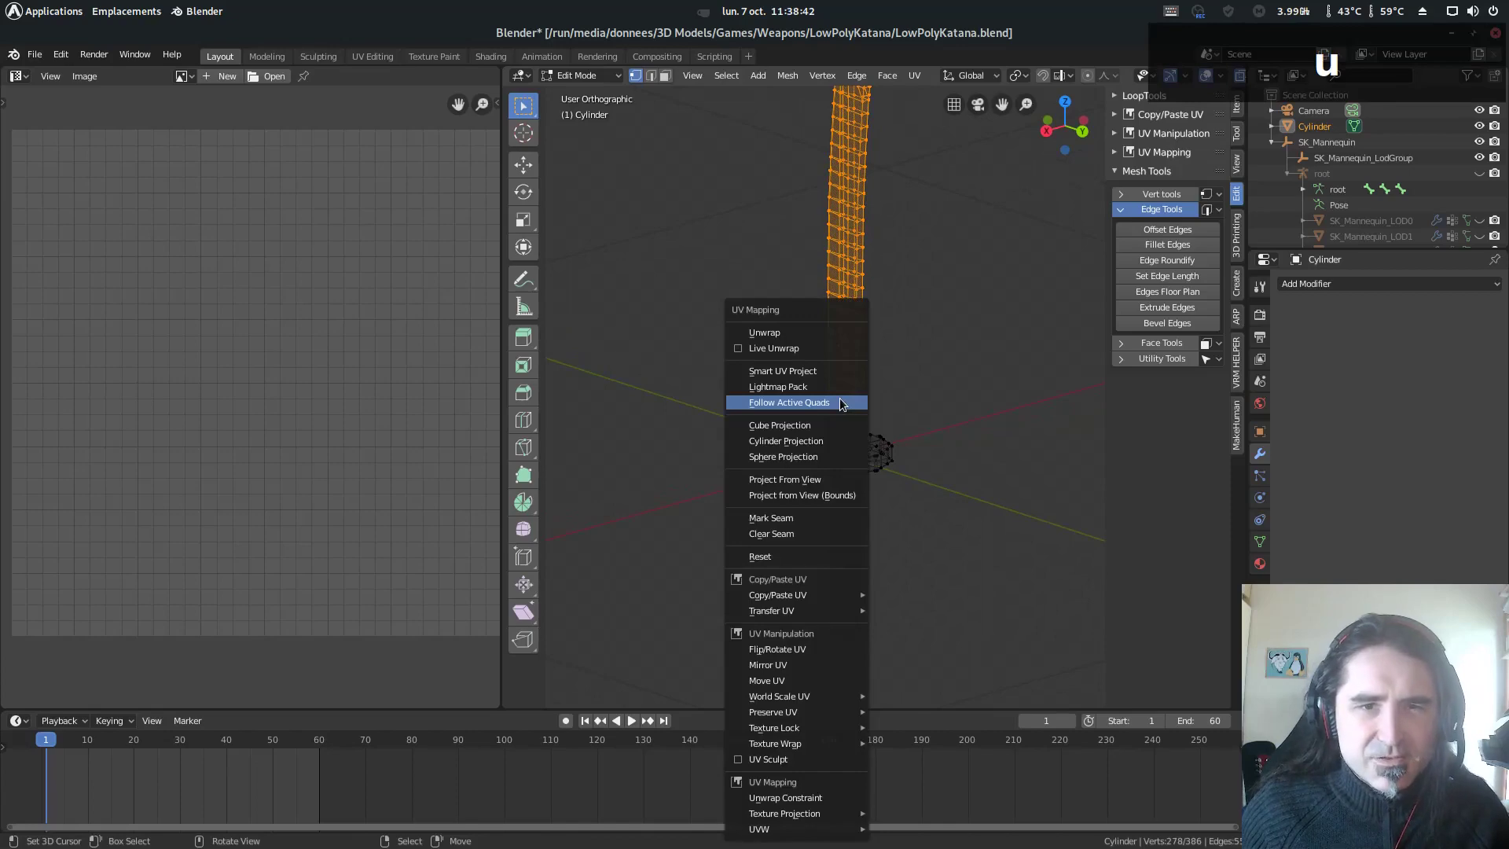
click(838, 371)
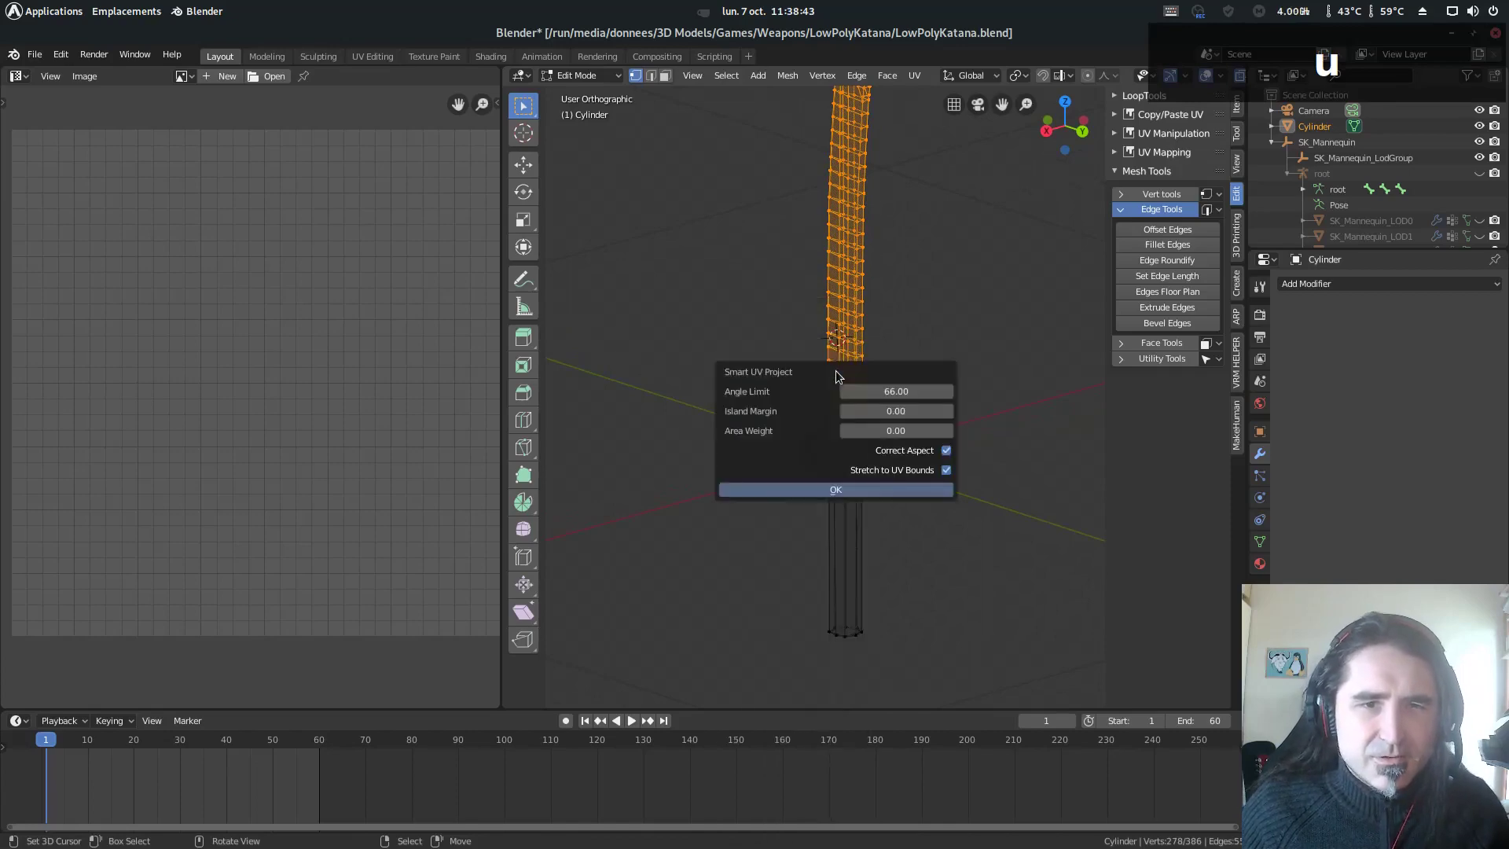
click(856, 489)
scroll(323, 411, down, 3)
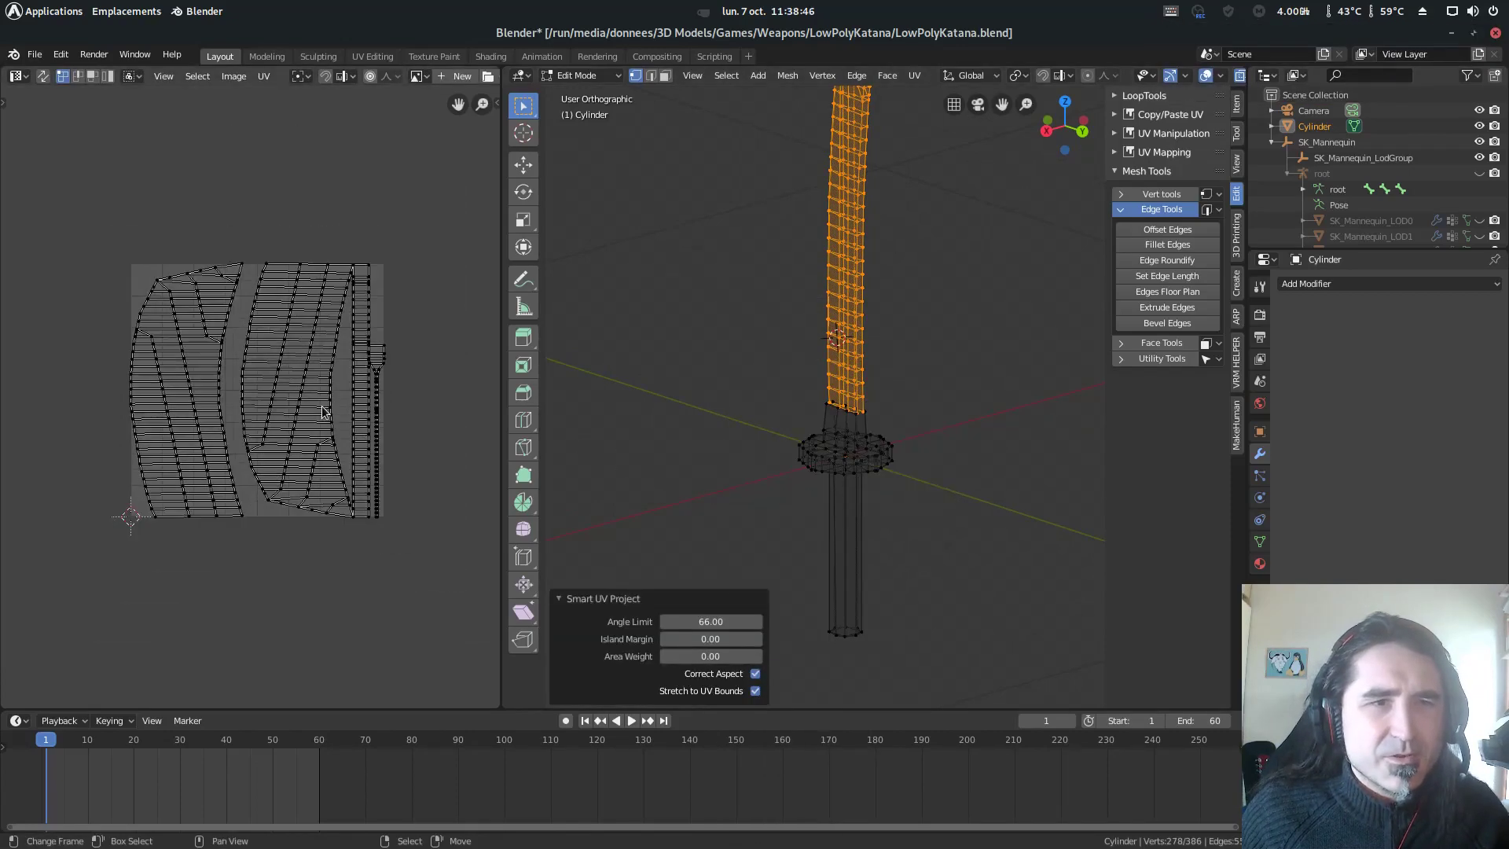
scroll(314, 391, up, 2)
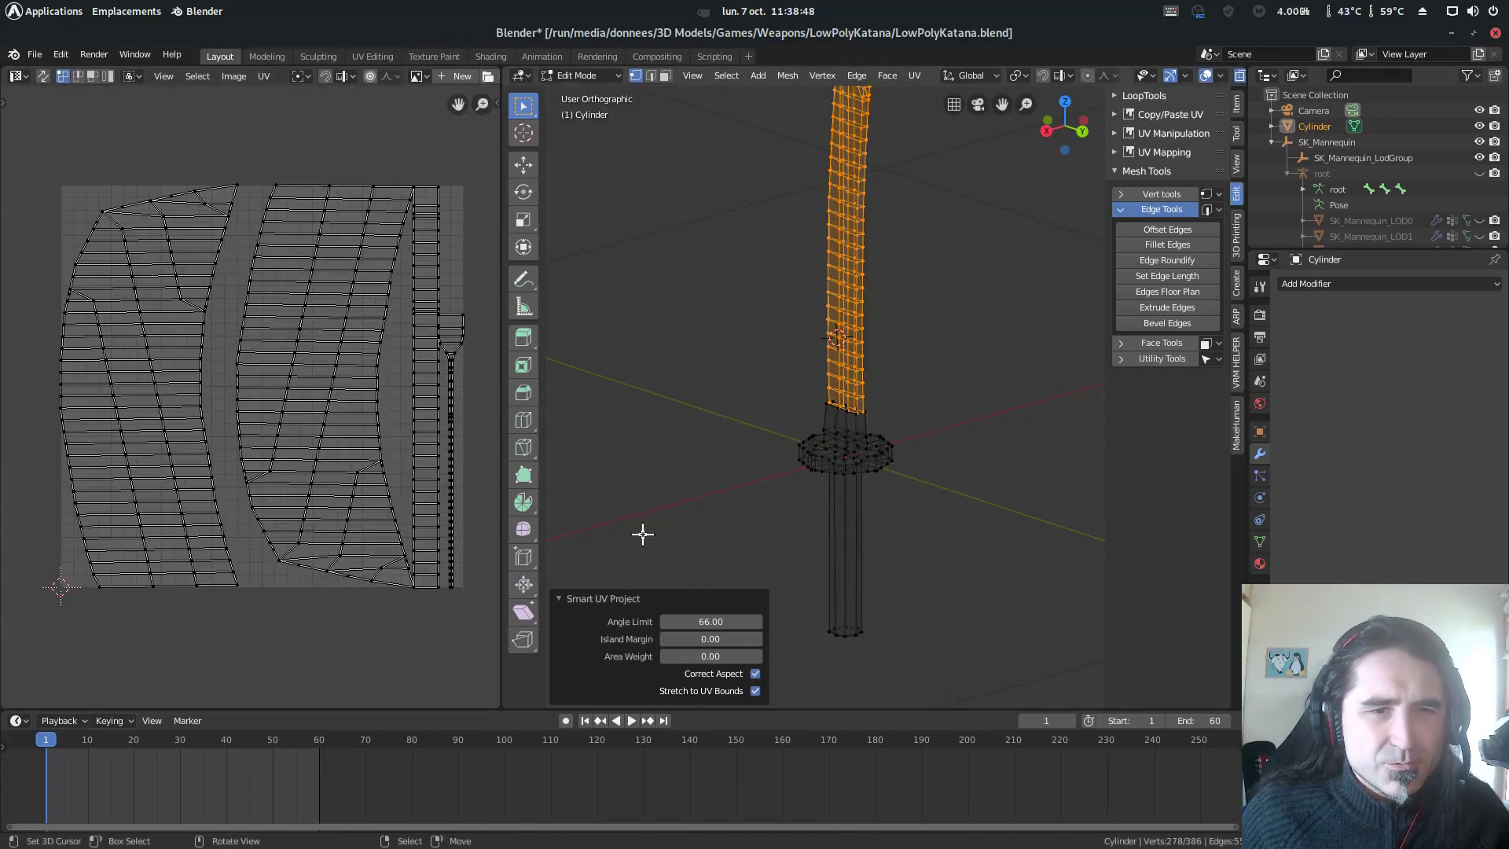
drag(698, 639, 835, 647)
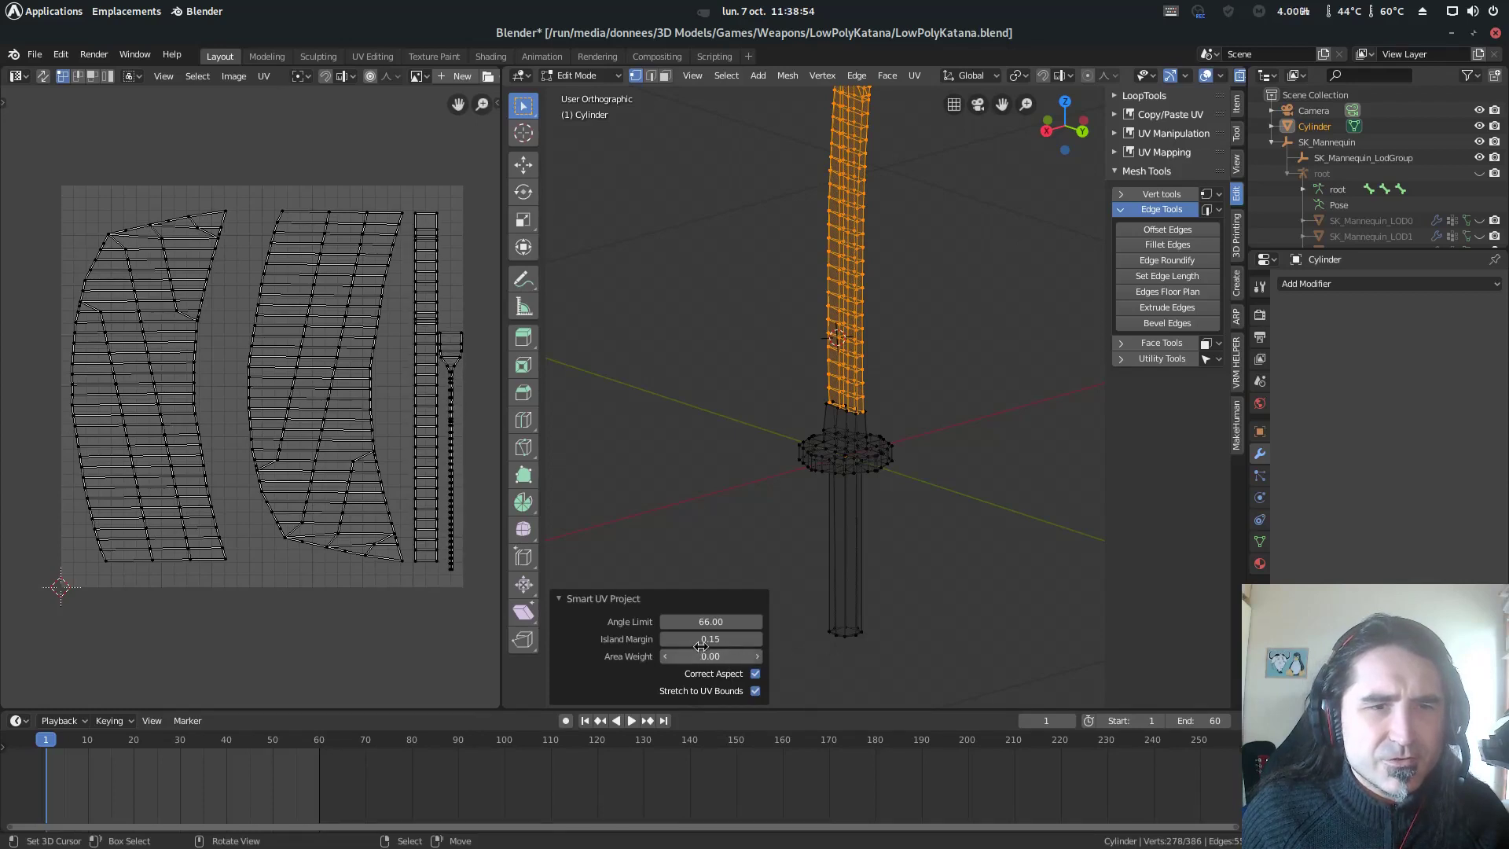
drag(713, 652, 680, 653)
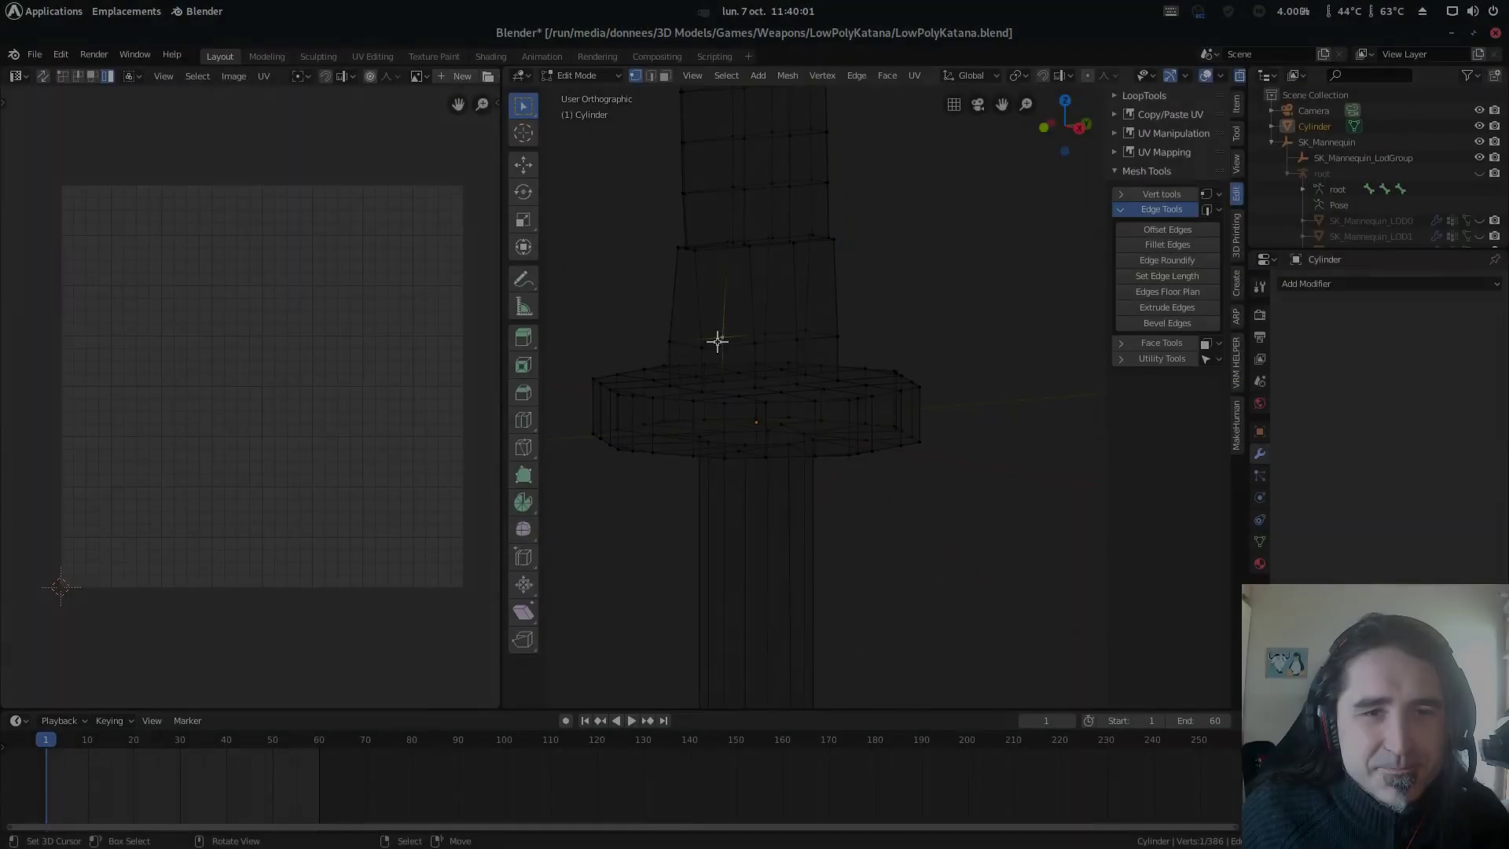
- Replace the selection with the edge loop around the upper rim of the blade collar
click(701, 347)
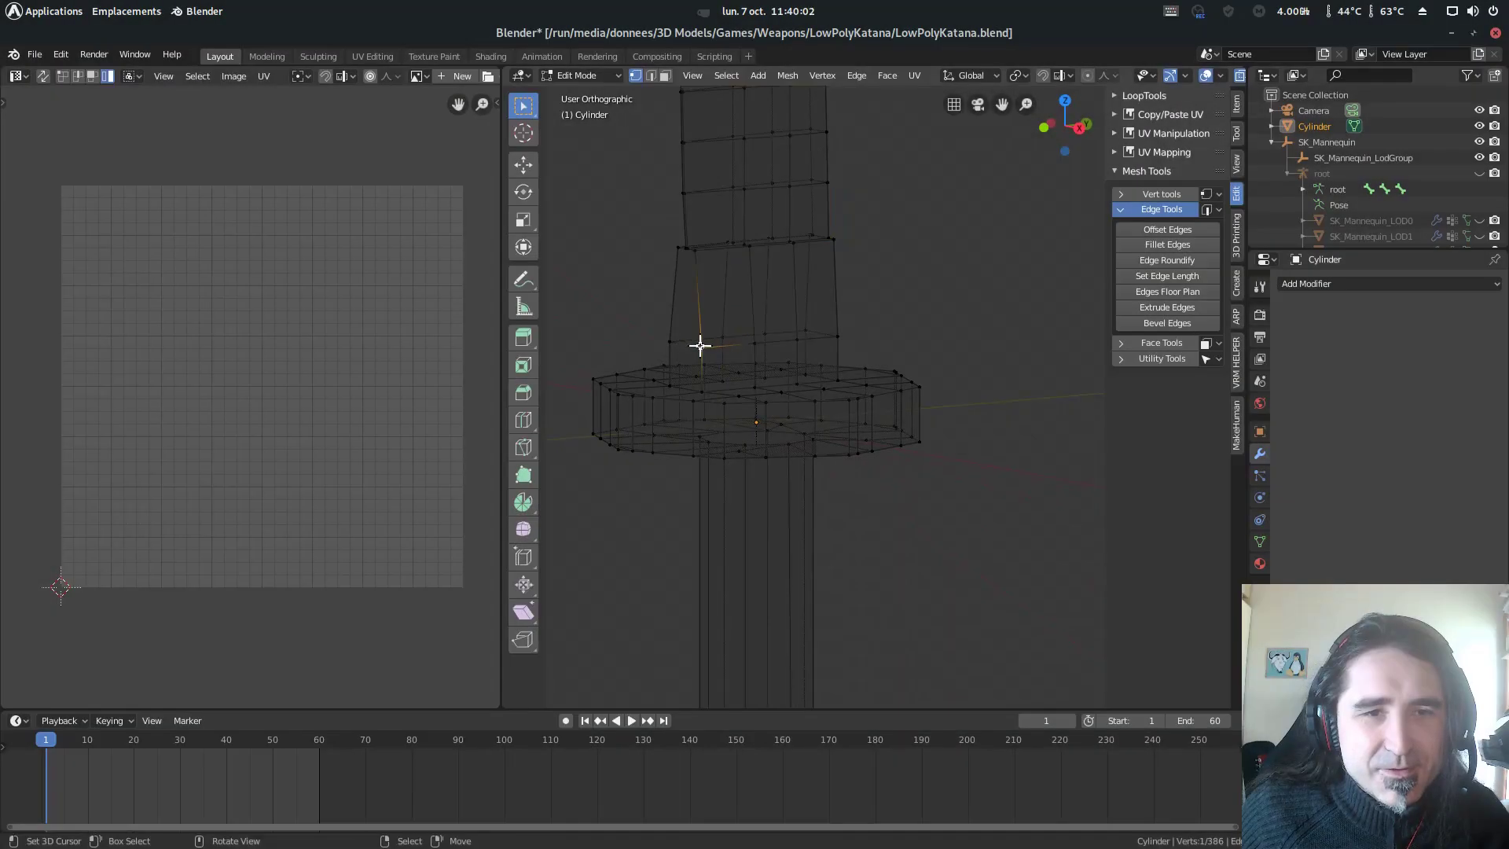
middle_drag(718, 303, 747, 317)
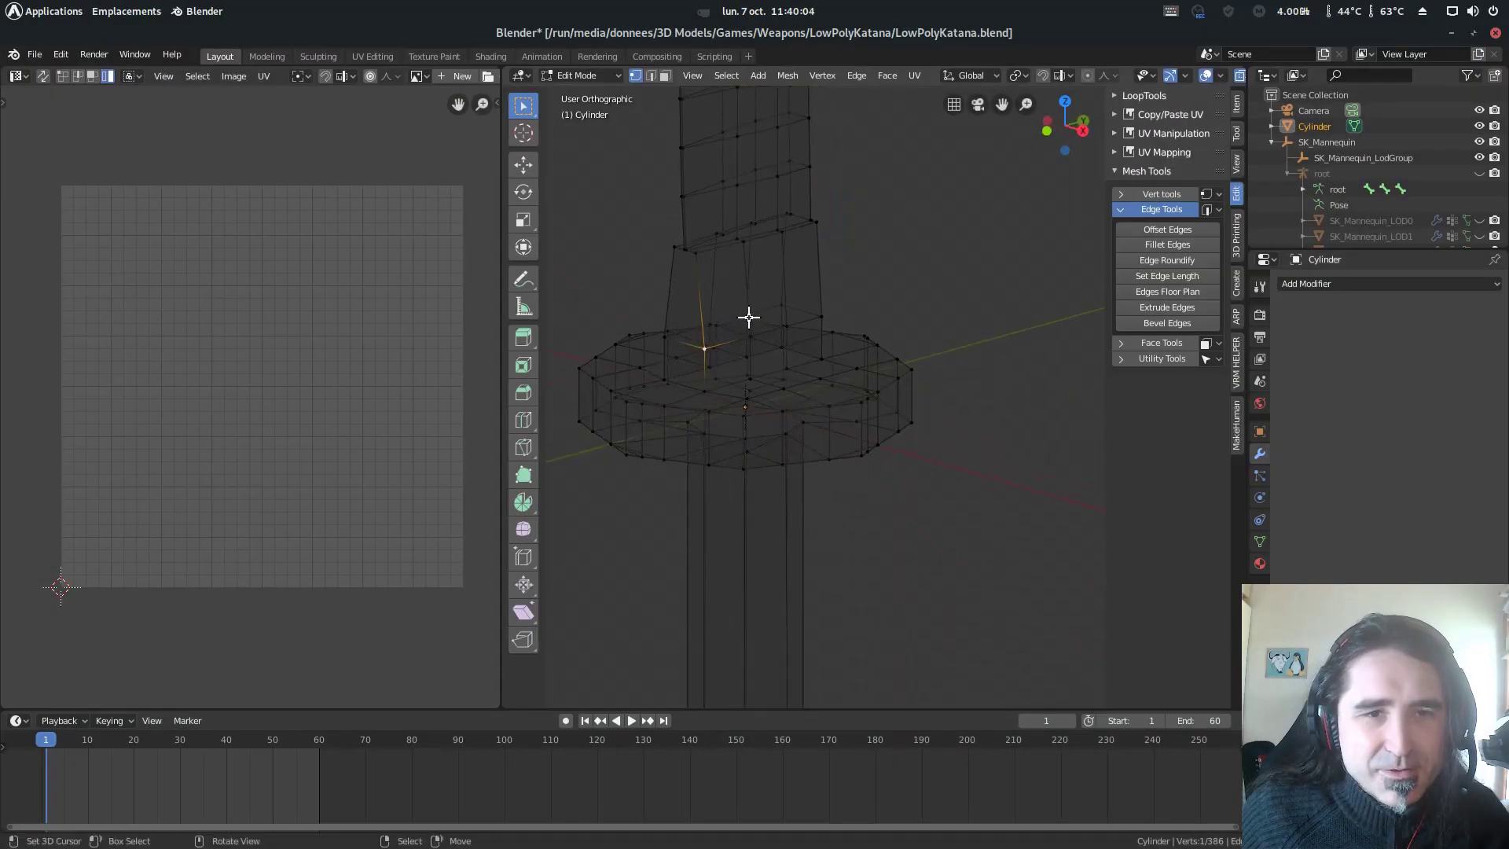
key(KP_1)
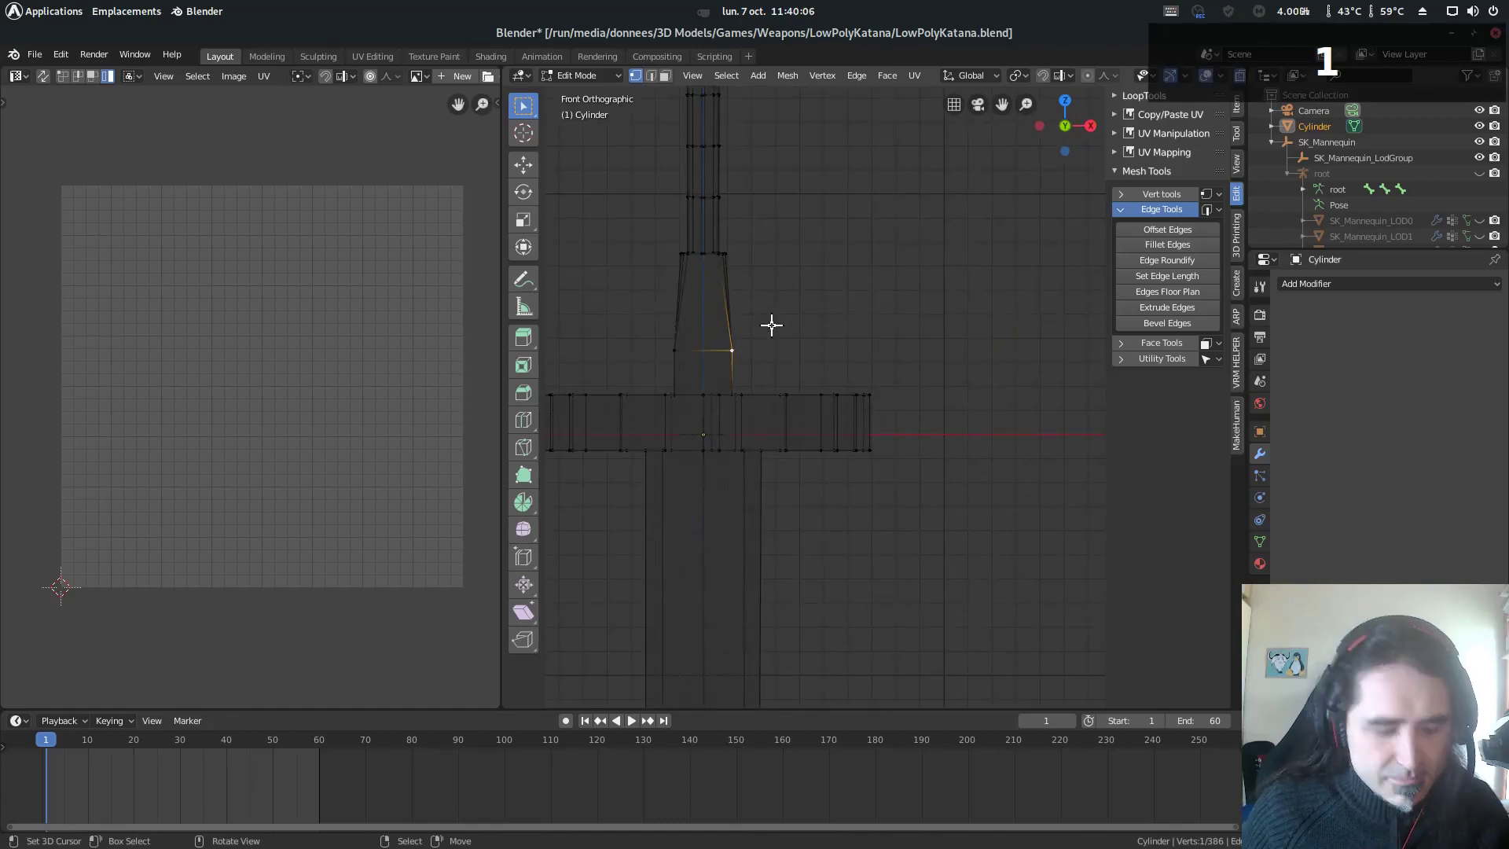
middle_drag(771, 325, 715, 201)
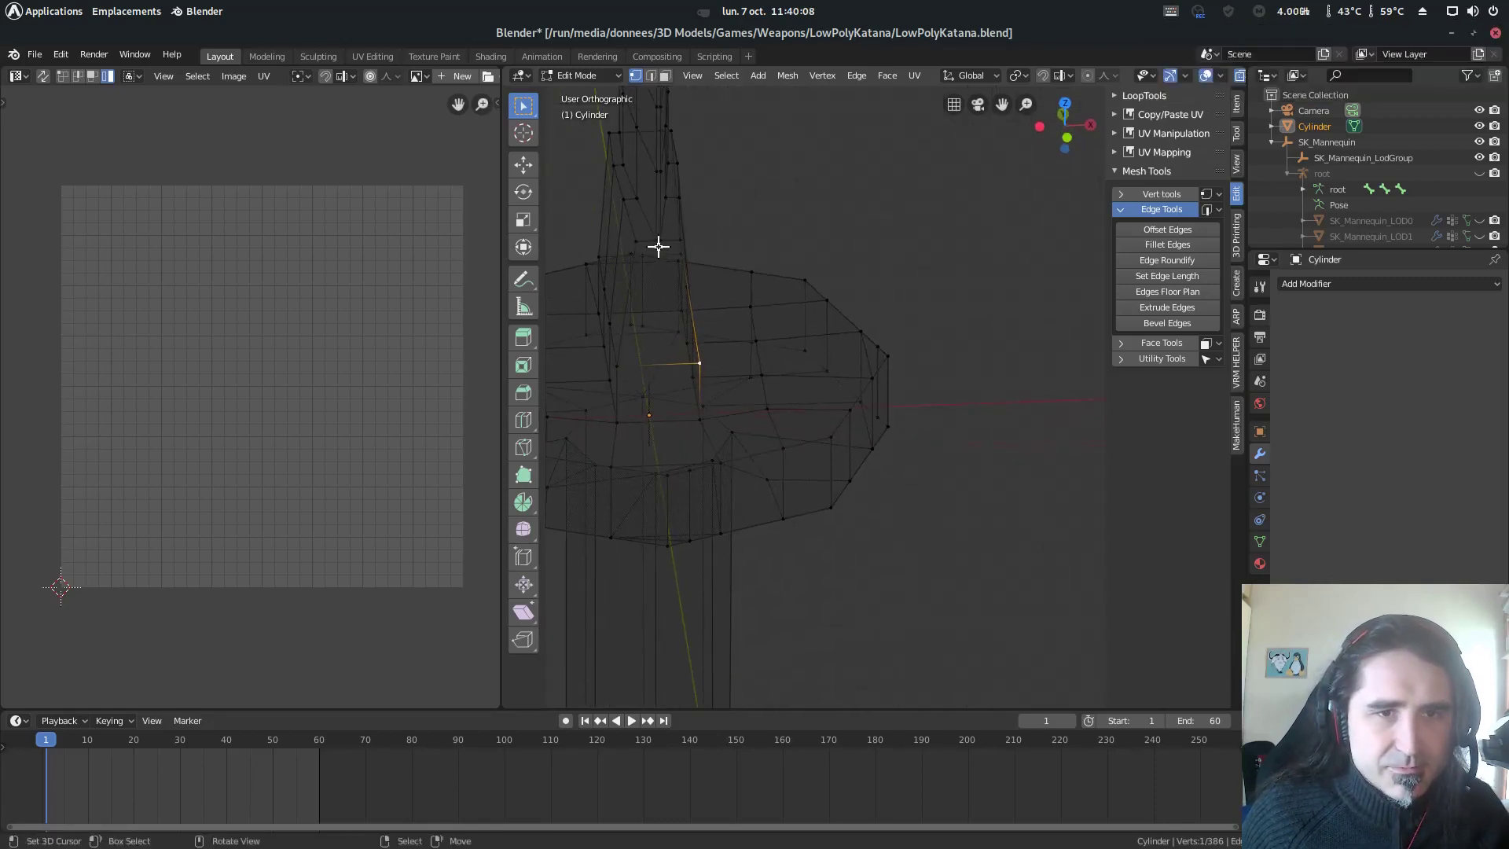
alt+click(669, 243)
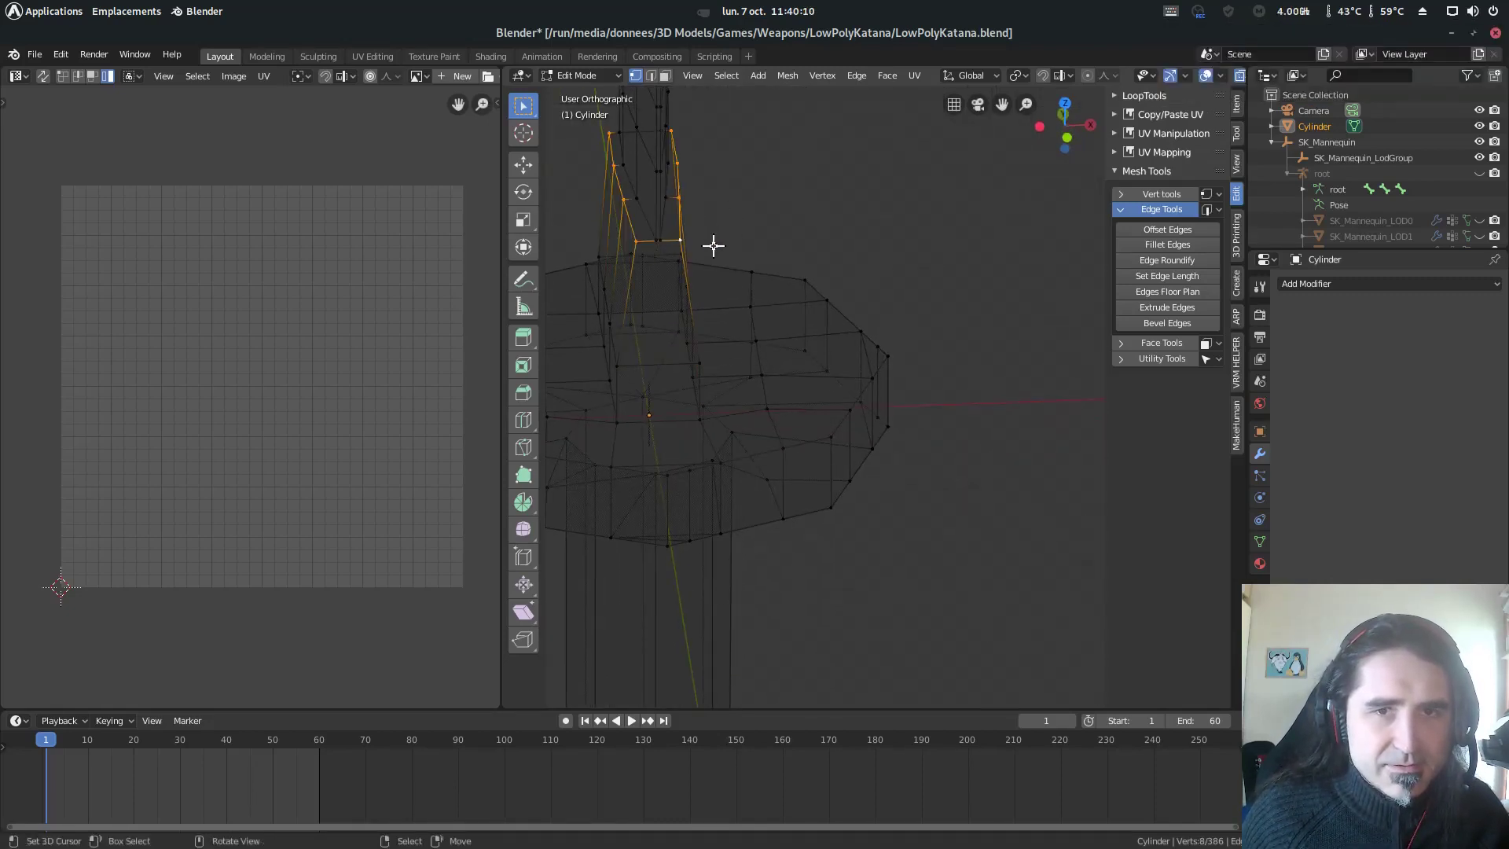
alt+click(674, 245)
alt+click(674, 244)
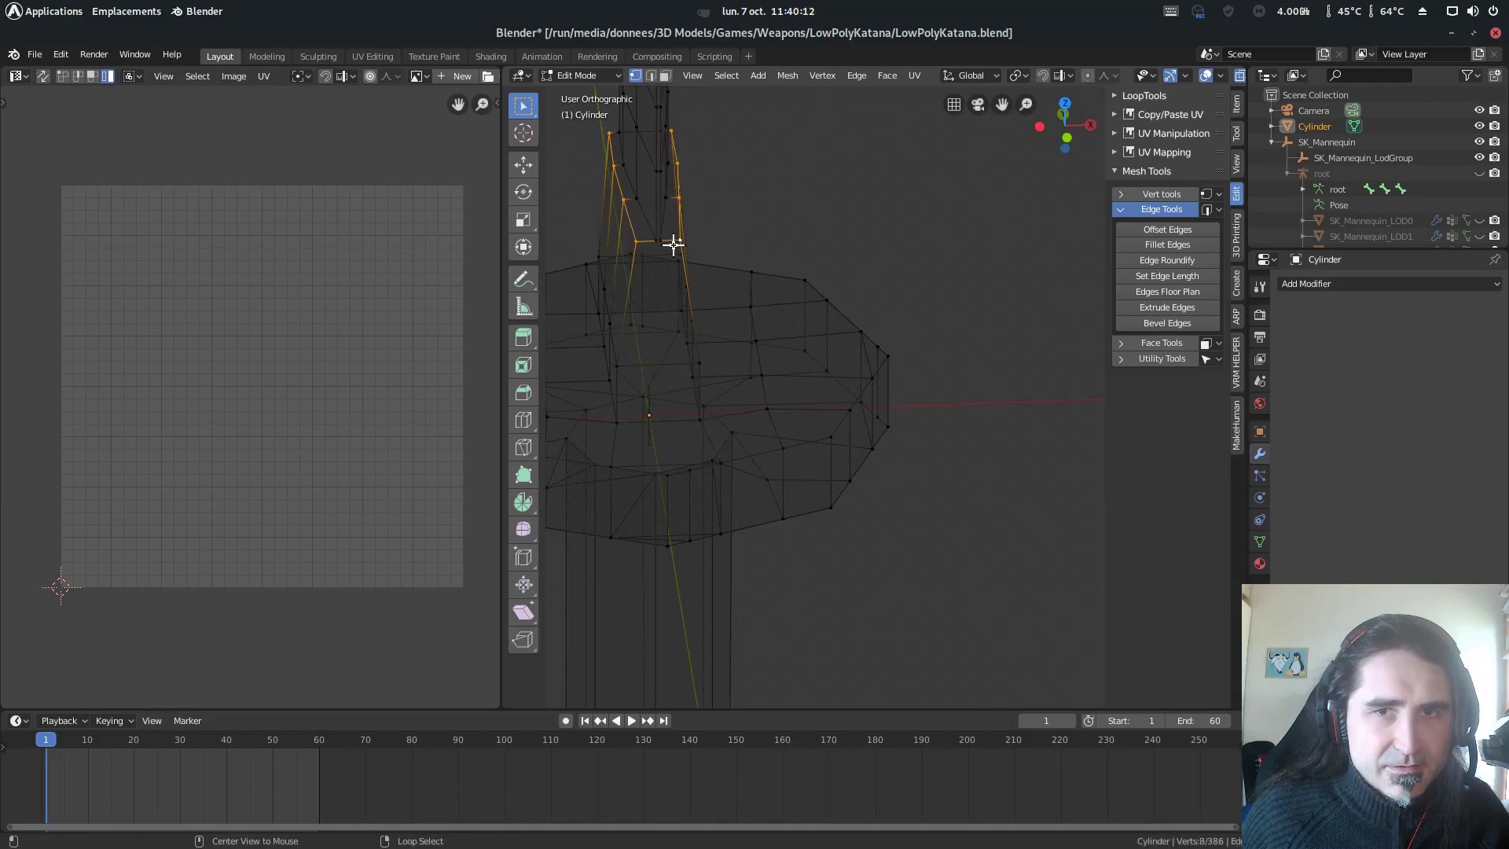
middle_drag(855, 291, 669, 305)
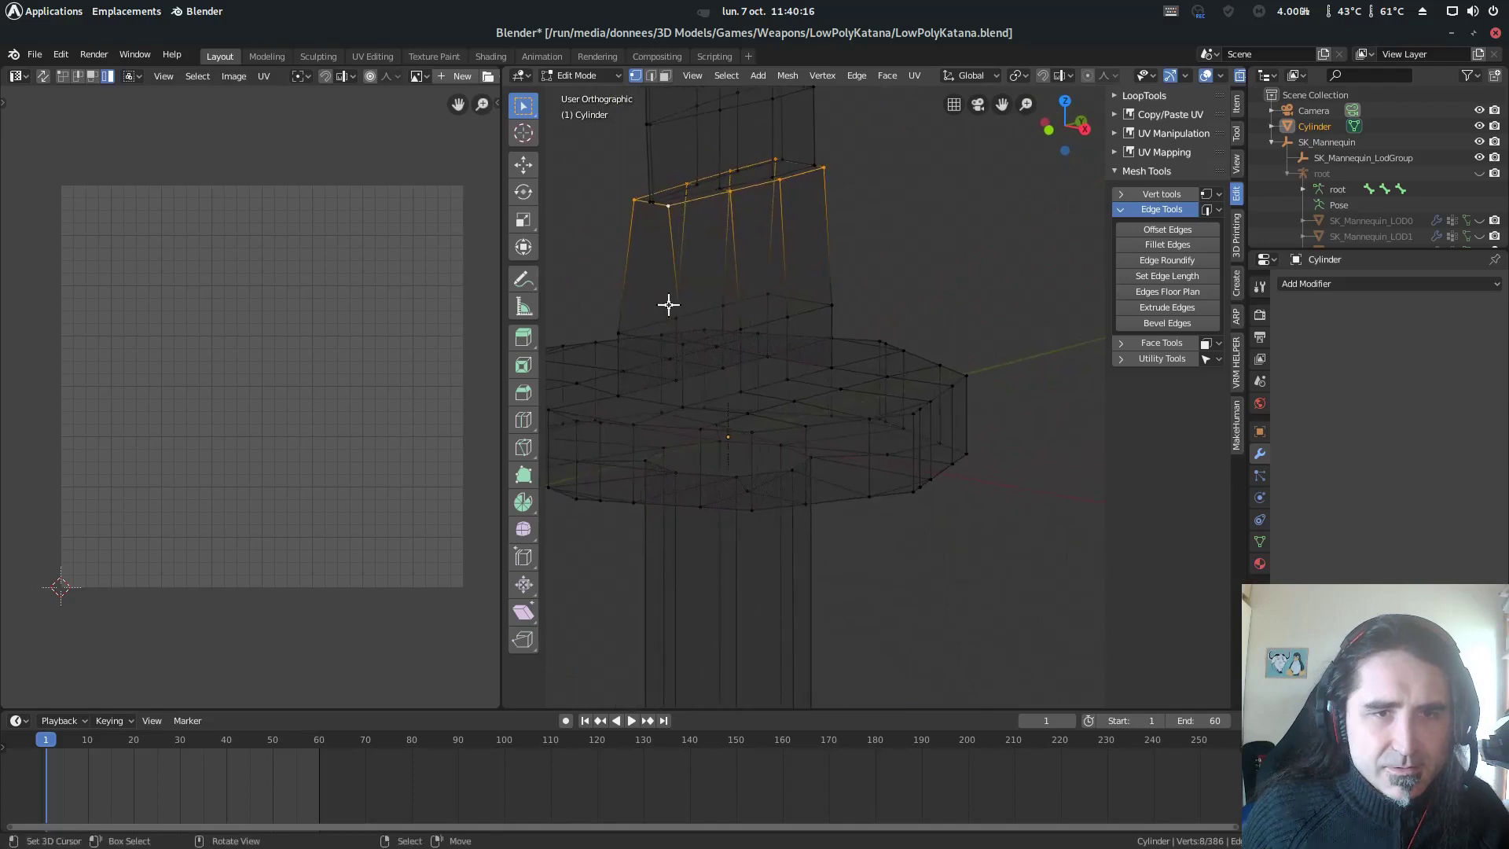
- Grow the selection twice to cover the collar, and use Circle Select to deselect the blade vertices above it
key(KP_1)
key(ctrl+KP_Add)
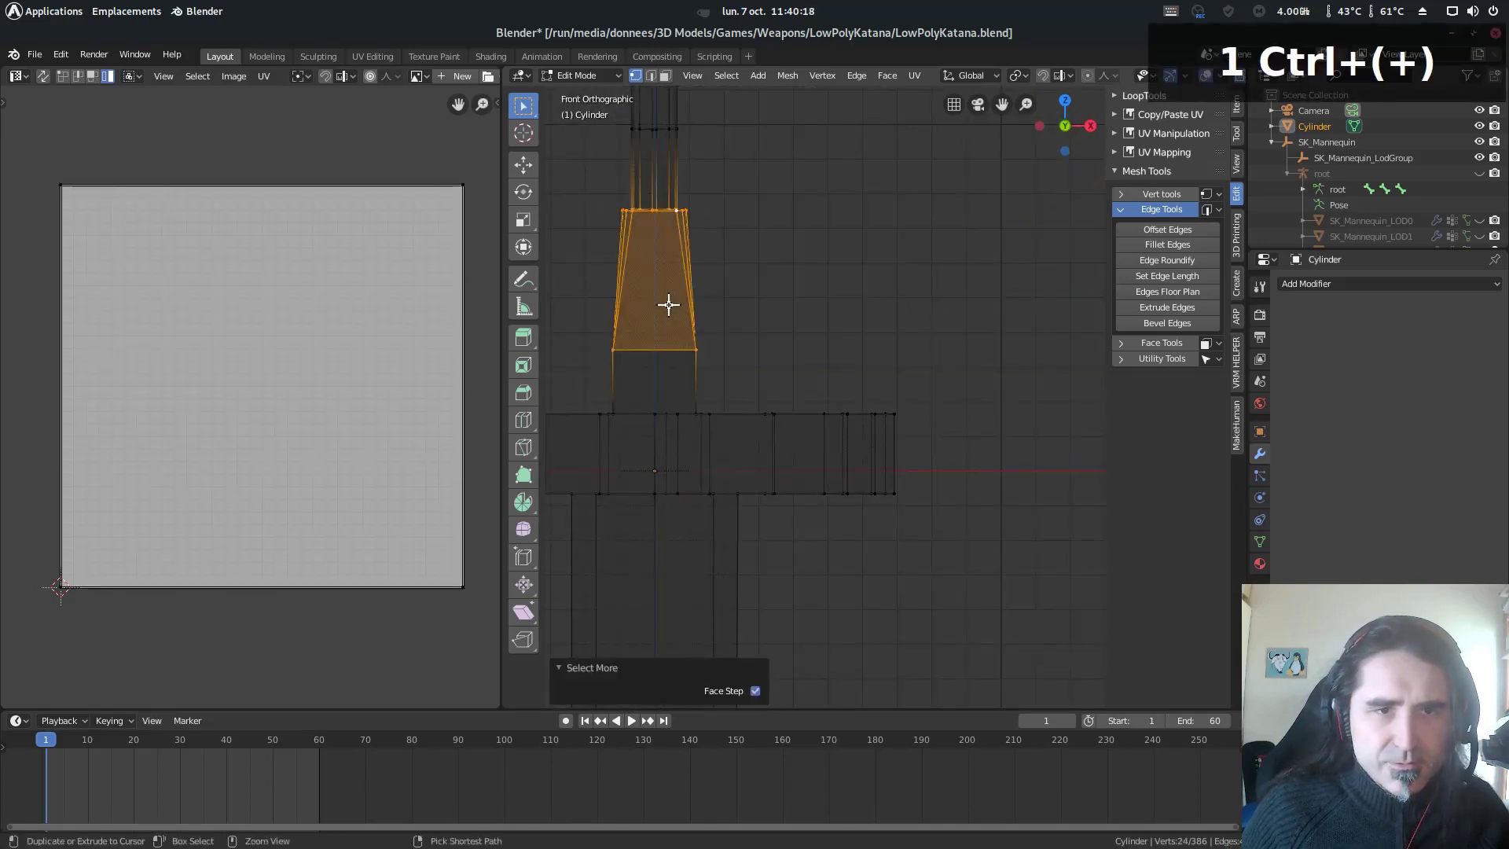
key(ctrl+KP_Add)
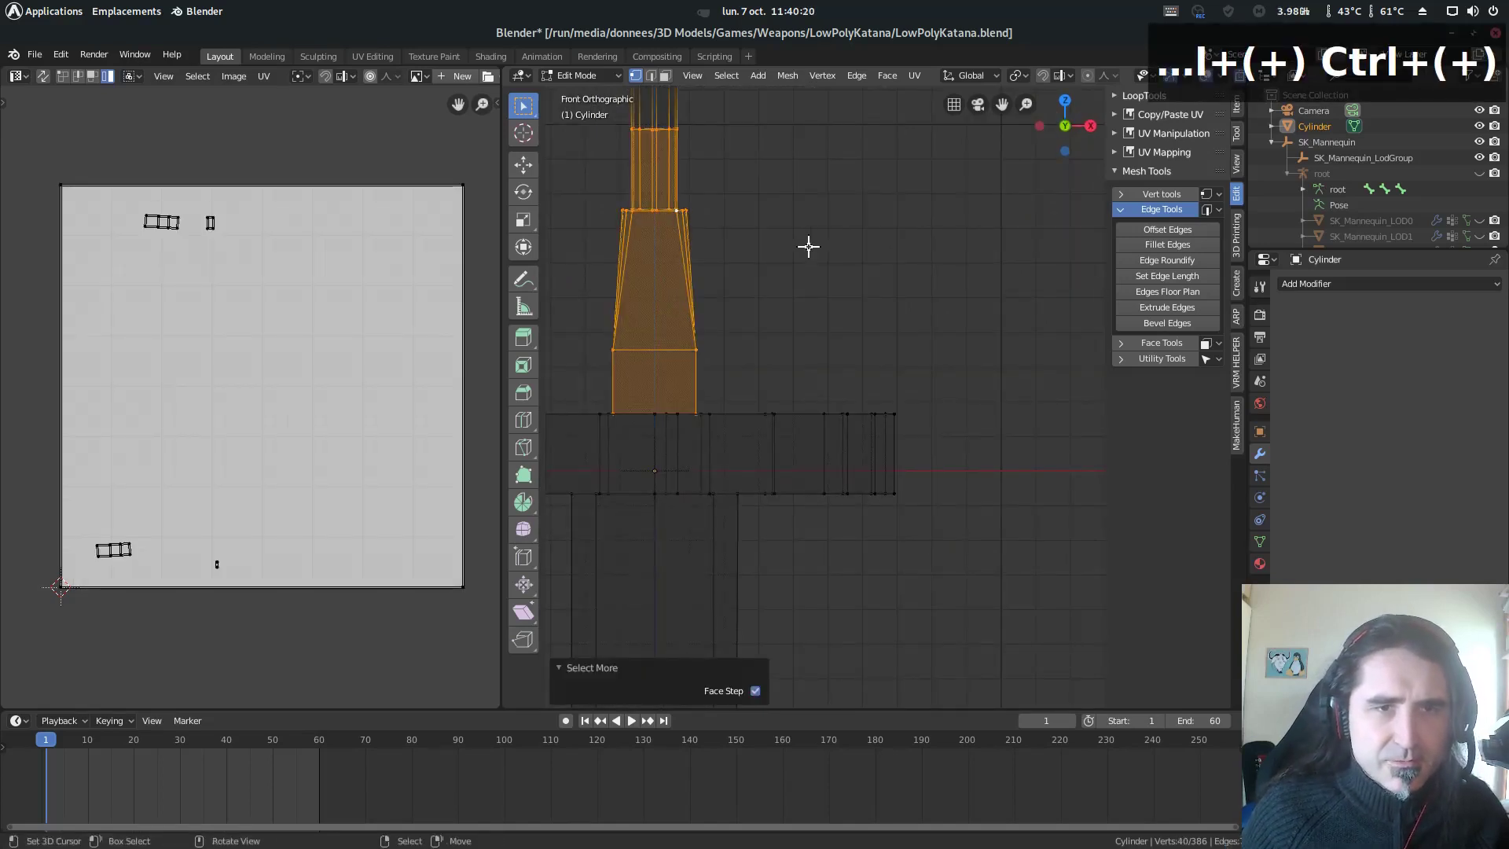
scroll(830, 243, down, 4)
key(c)
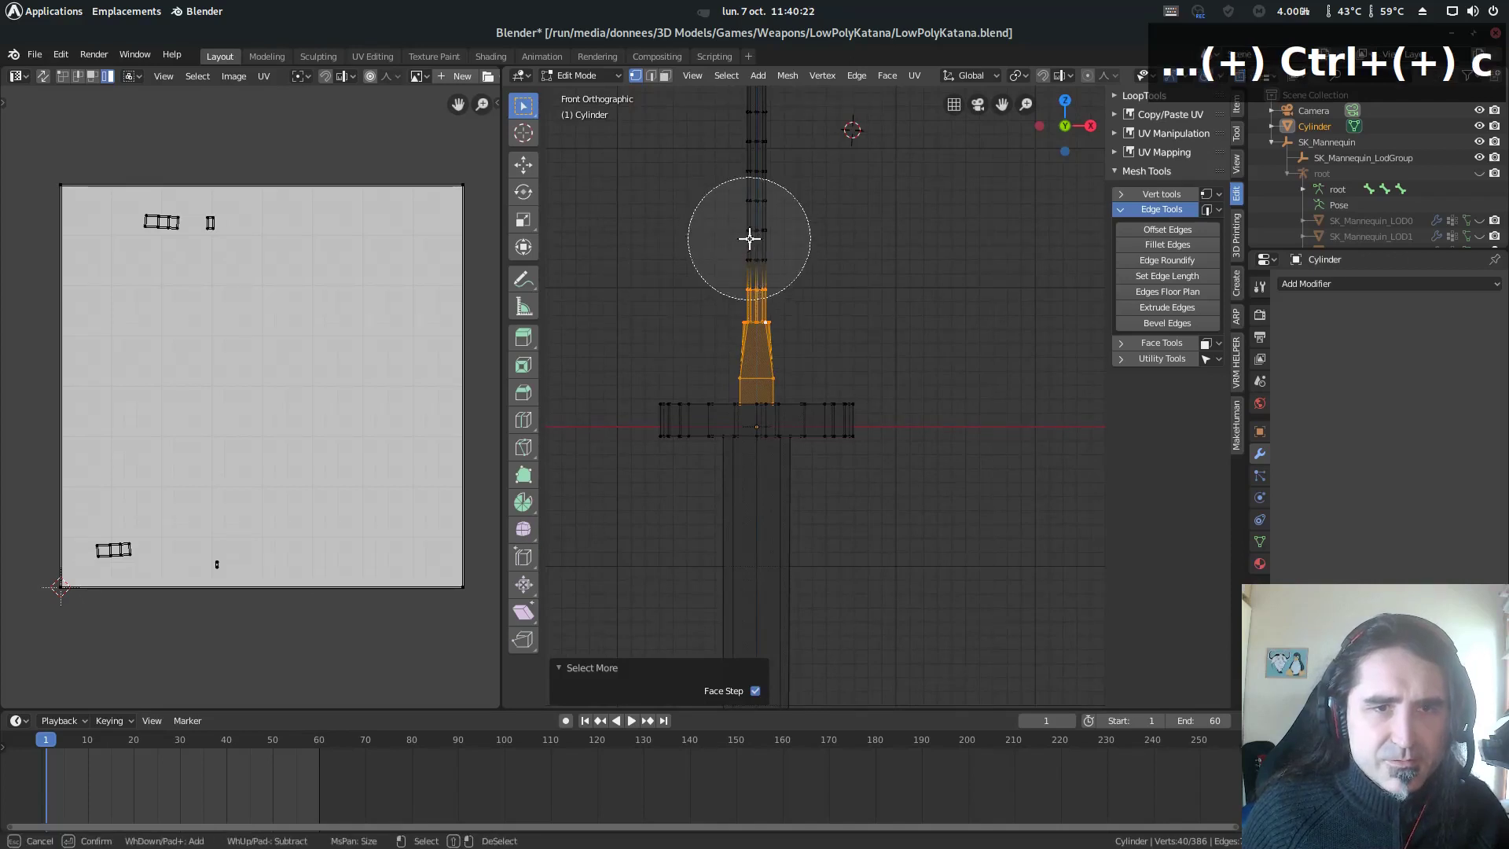
key(c)
middle_drag(735, 256, 768, 269)
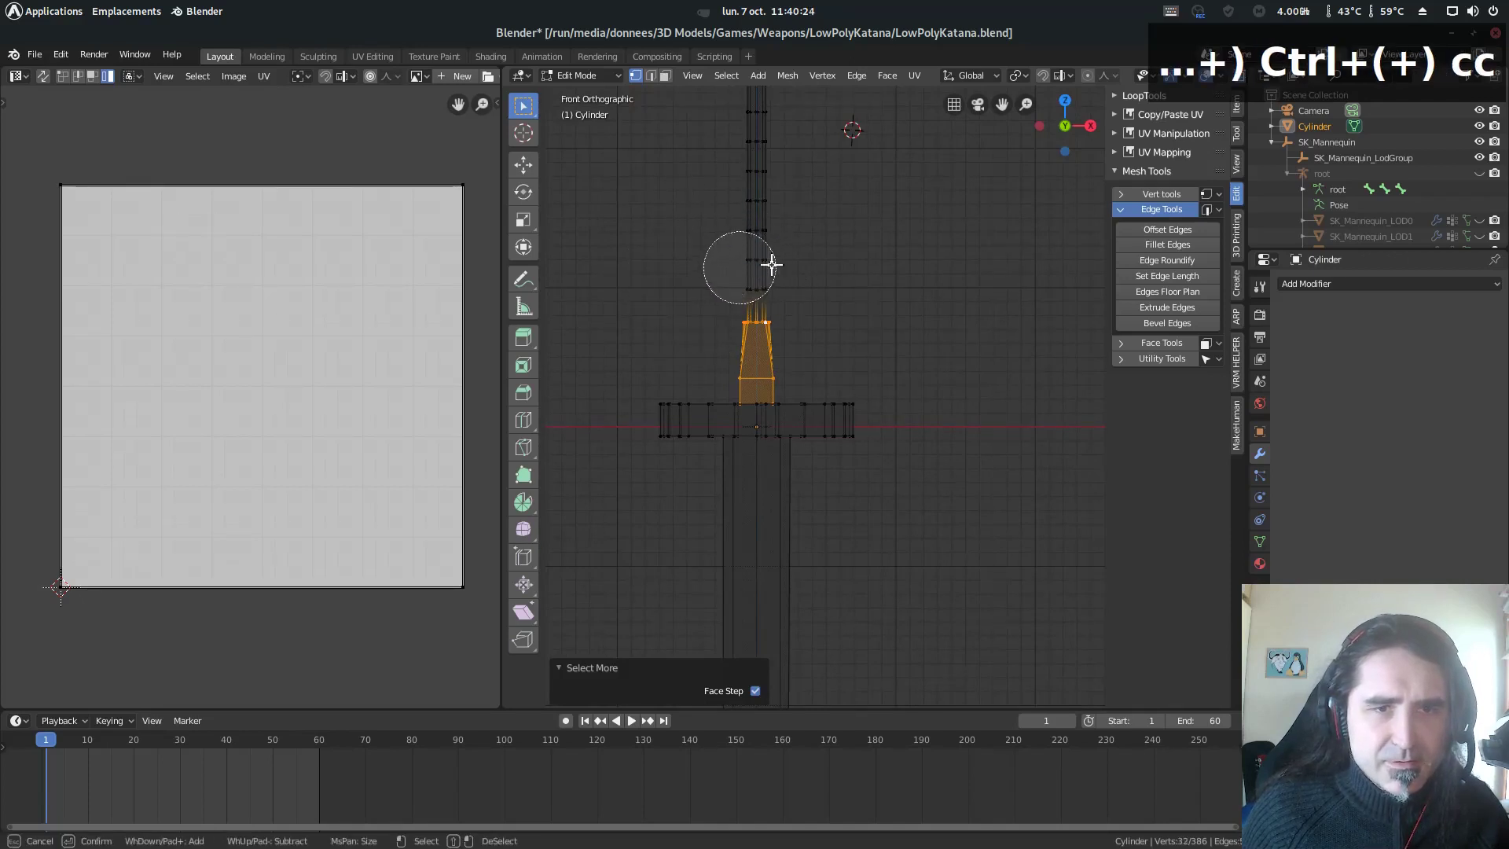
key(Escape)
- Unwrap the collar with Smart UV Project using angle limit 64.74, island margin 0.18 and area weight 1.00
middle_drag(924, 275, 796, 292)
key(1)
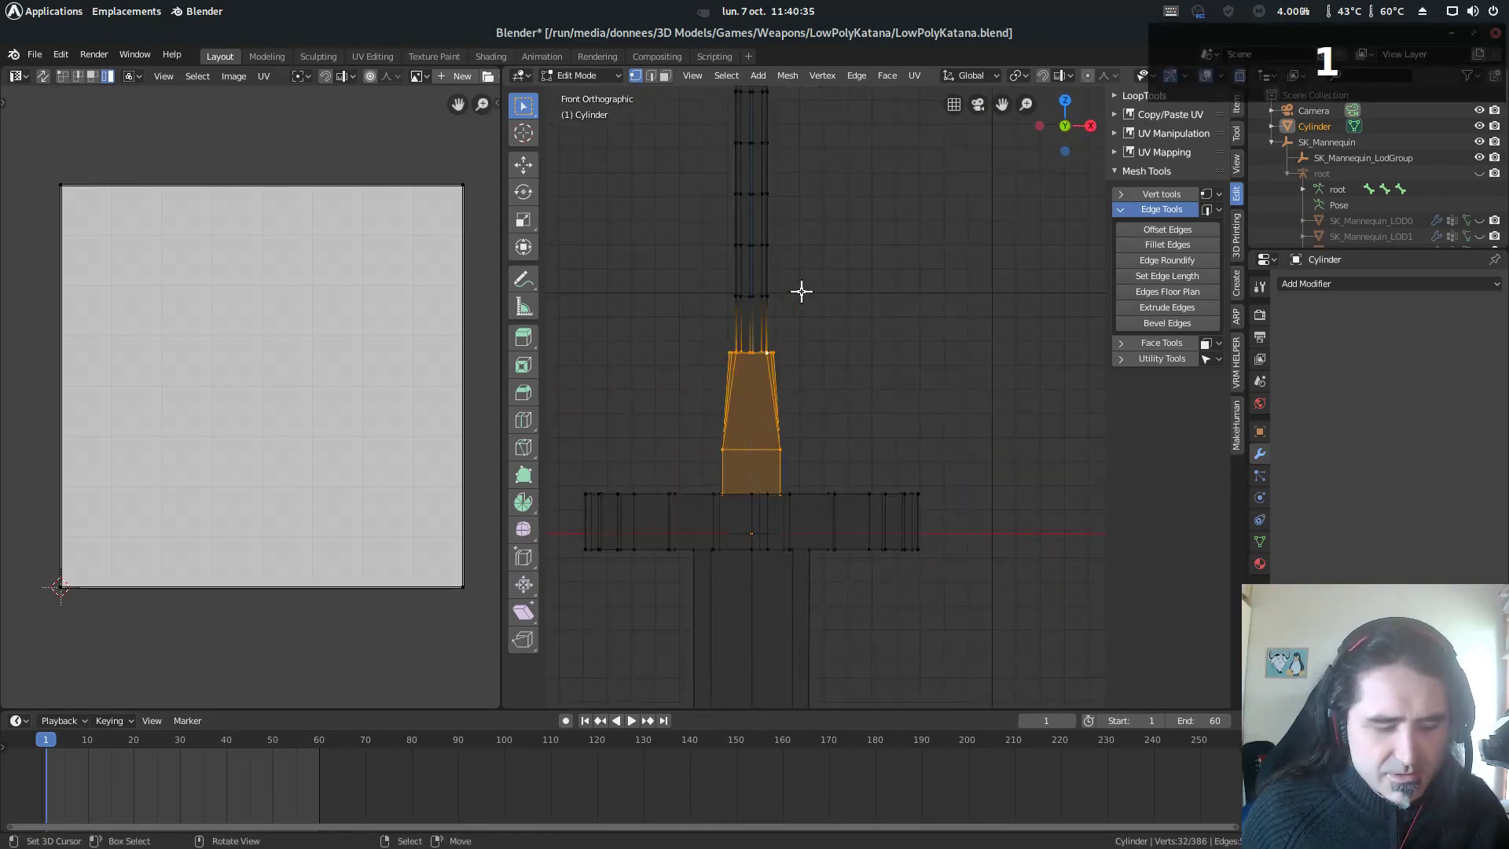
key(u)
click(801, 290)
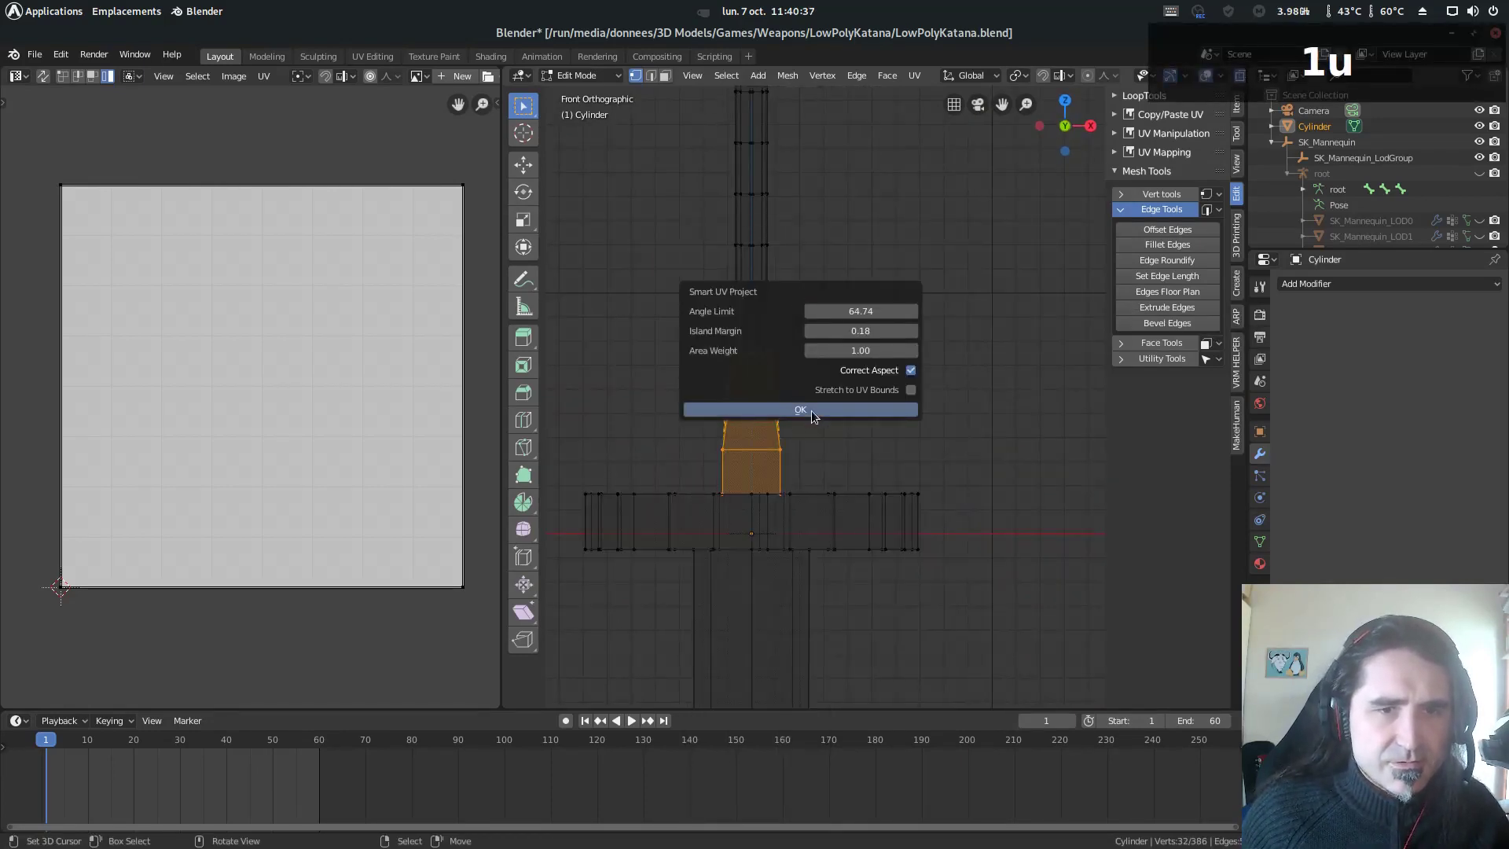
click(811, 410)
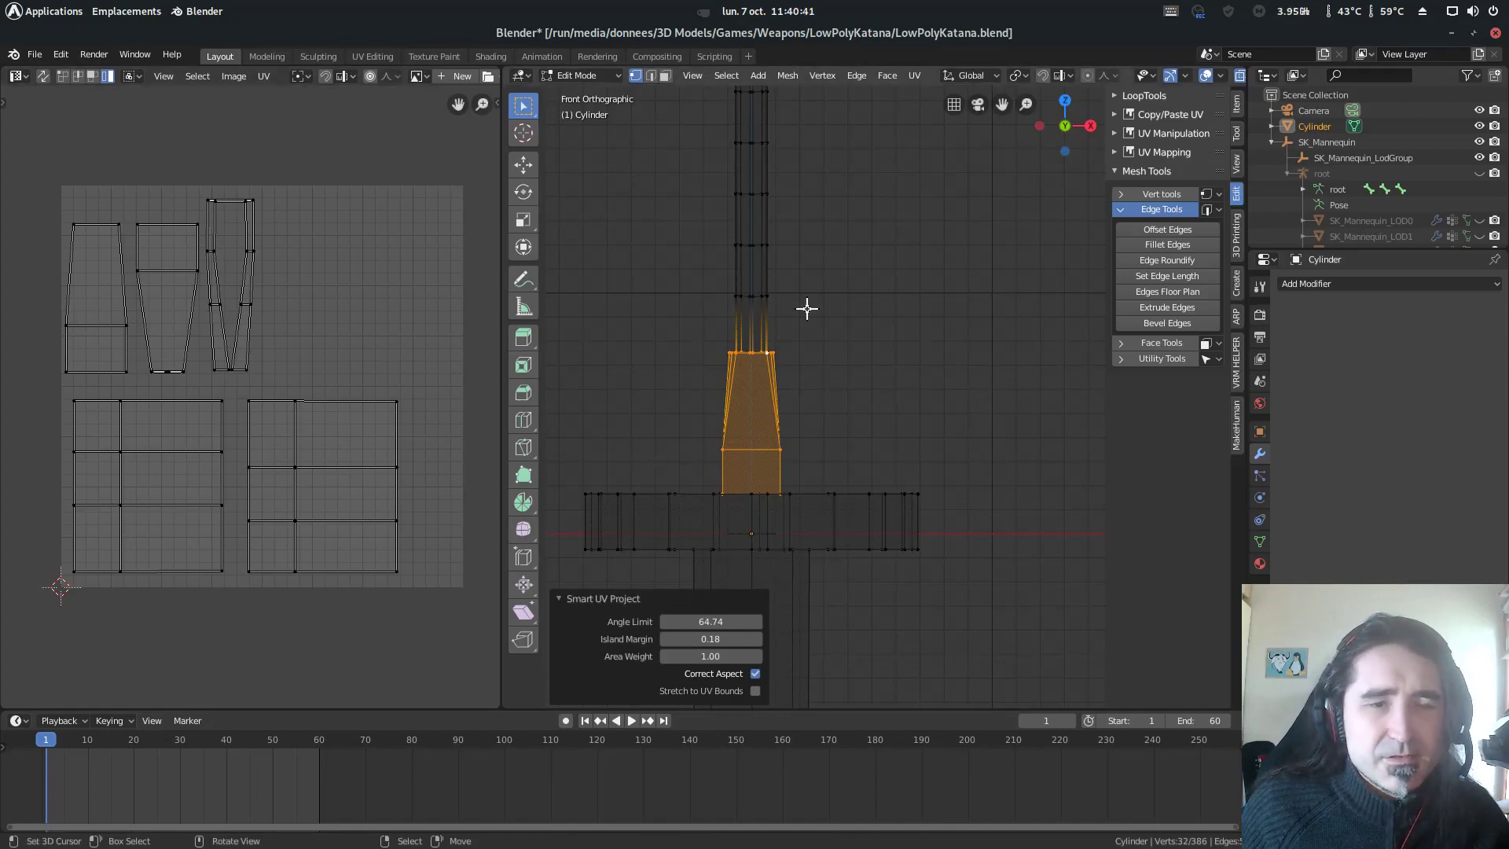
- Try a Cube Projection unwrap on the selected collar
scroll(807, 308, up, 2)
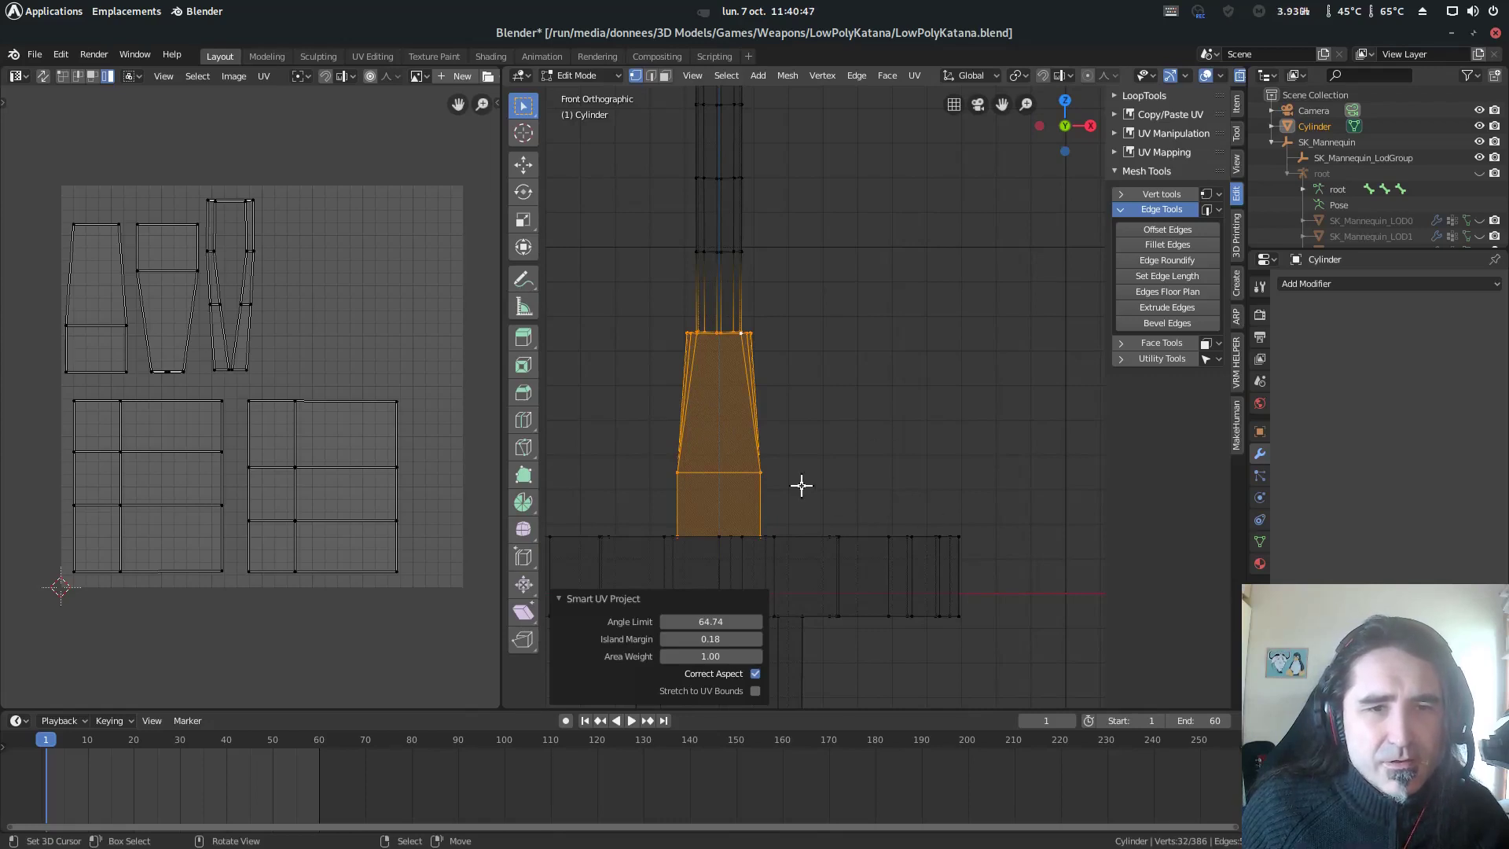
key(u)
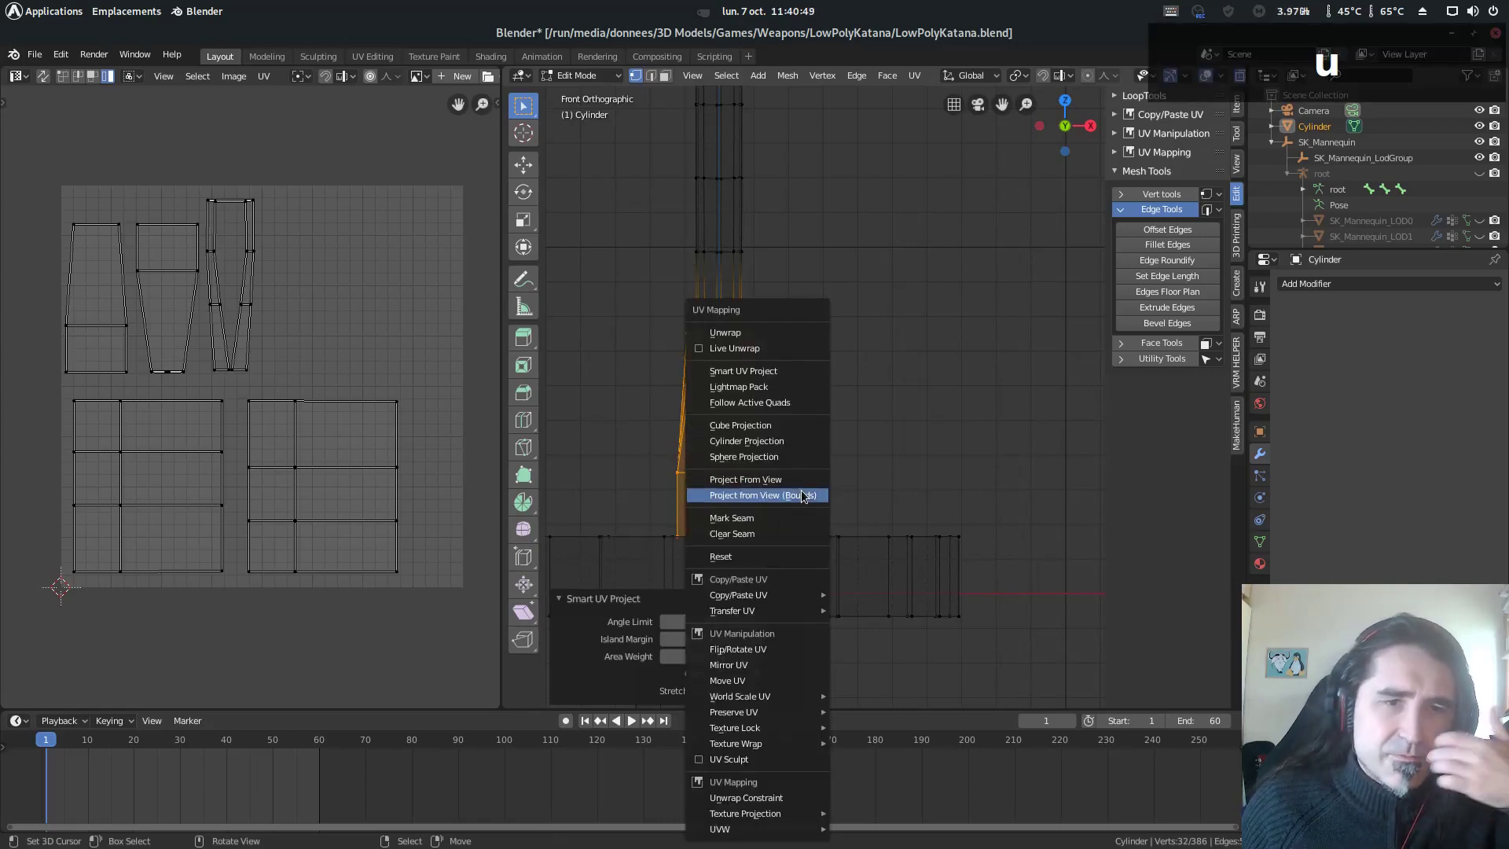
key(u)
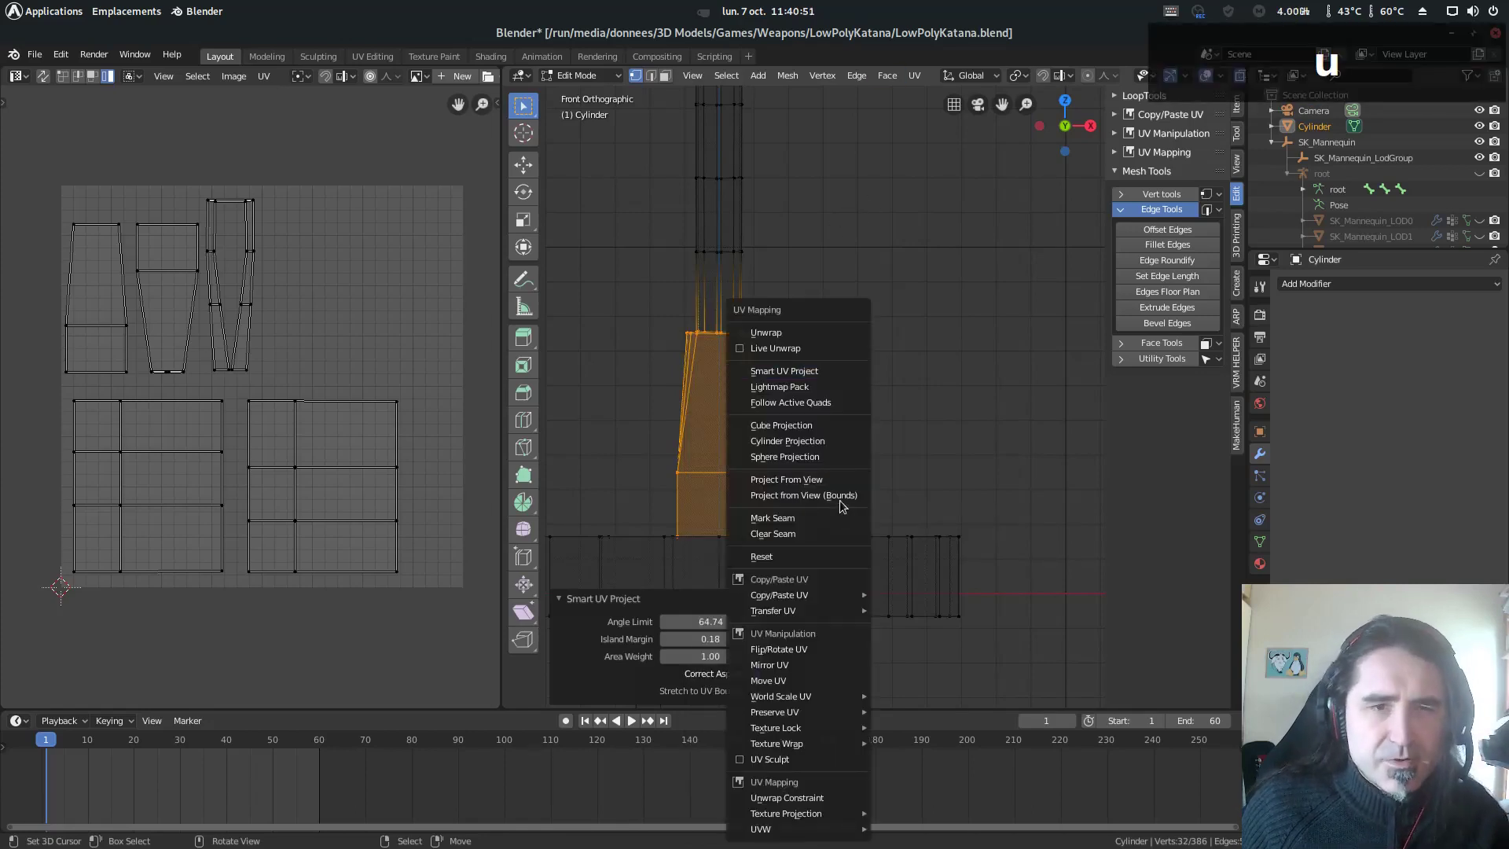
click(794, 425)
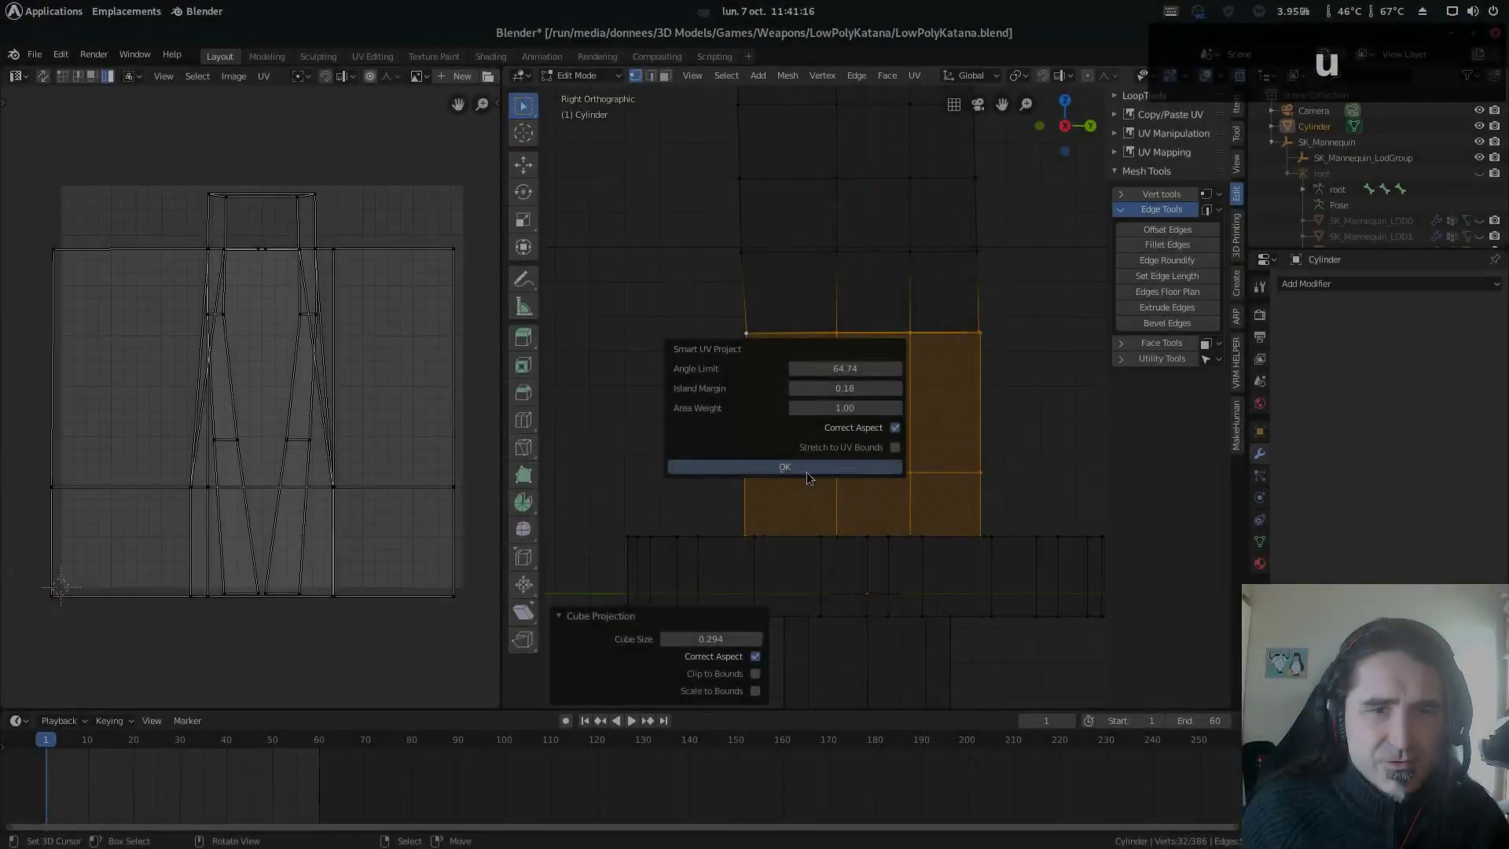
- Replace the collar's cube projection with a Smart UV Project unwrap at angle limit 64.74, island margin 0.18 and area weight 1.00
click(806, 469)
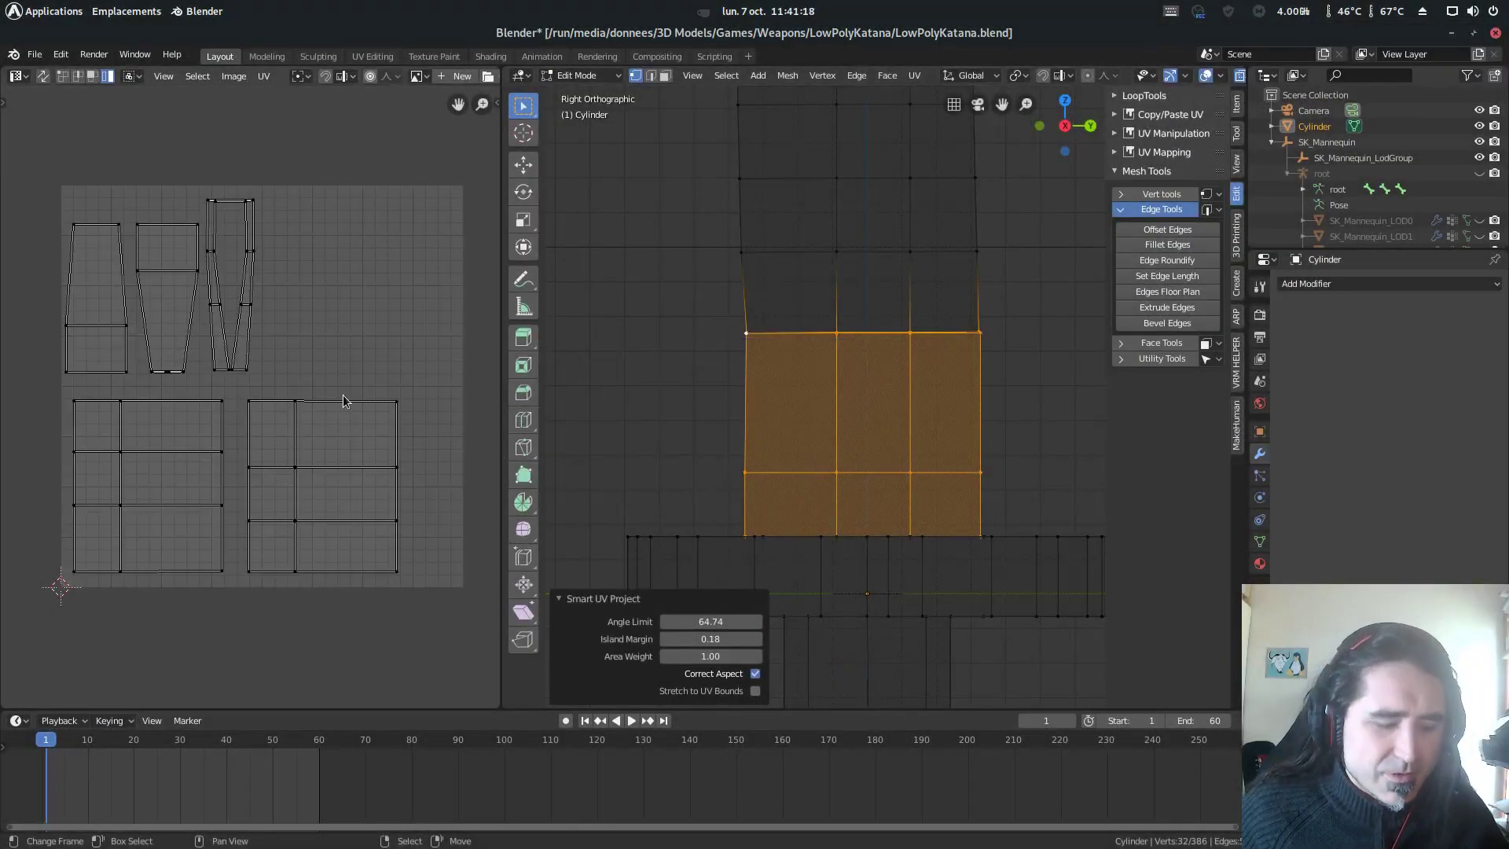
mouse_move(744, 428)
middle_down()
mouse_move(782, 431)
mouse_move(728, 451)
middle_up()
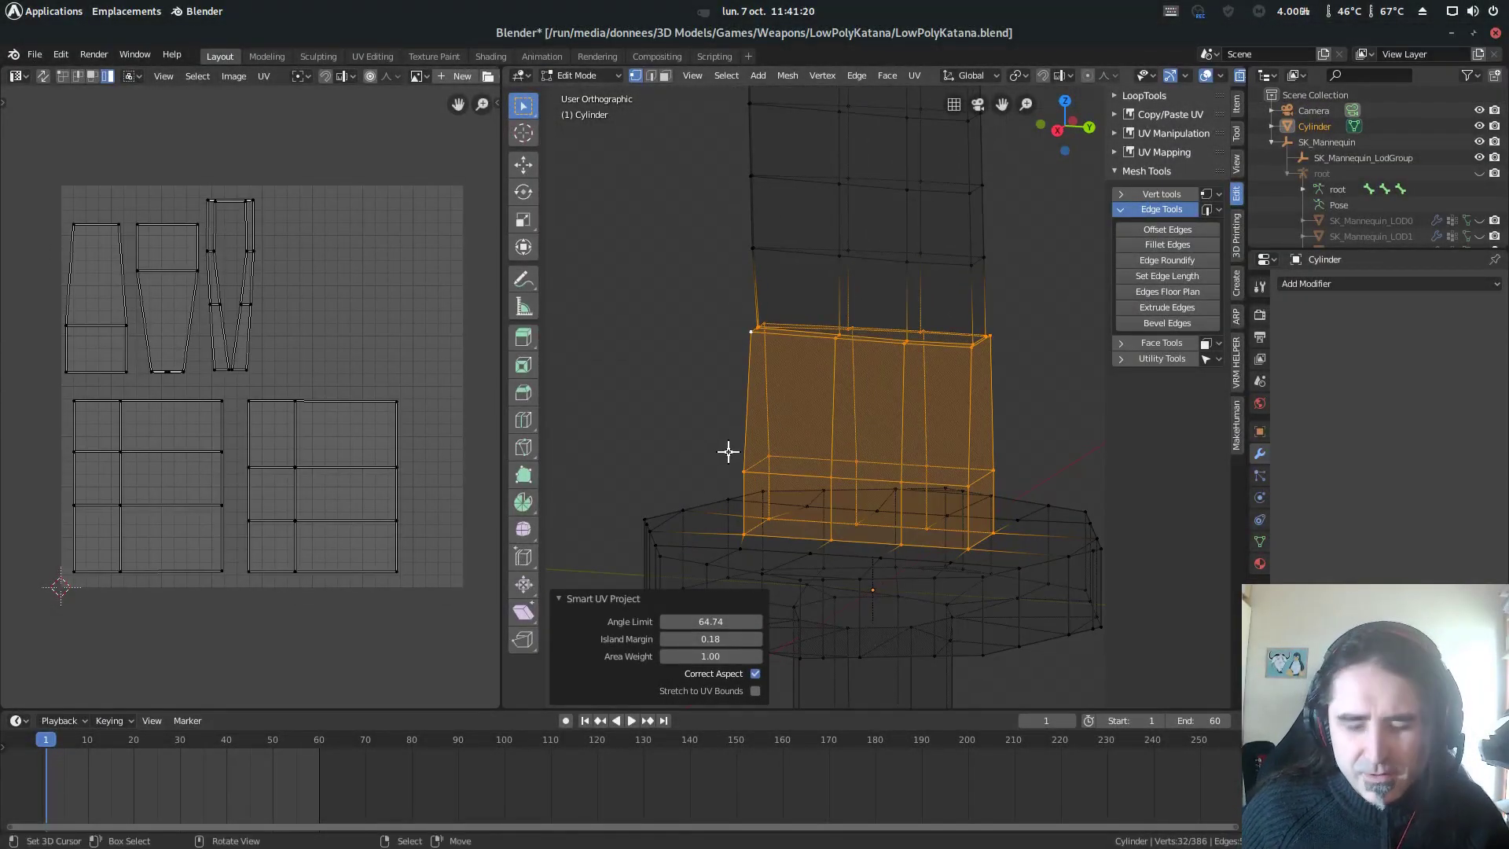
scroll(732, 452, down, 1)
mouse_move(863, 540)
shift+middle_down()
mouse_move(874, 429)
mouse_move(843, 549)
shift+middle_up()
key(Tab)
key(Tab)
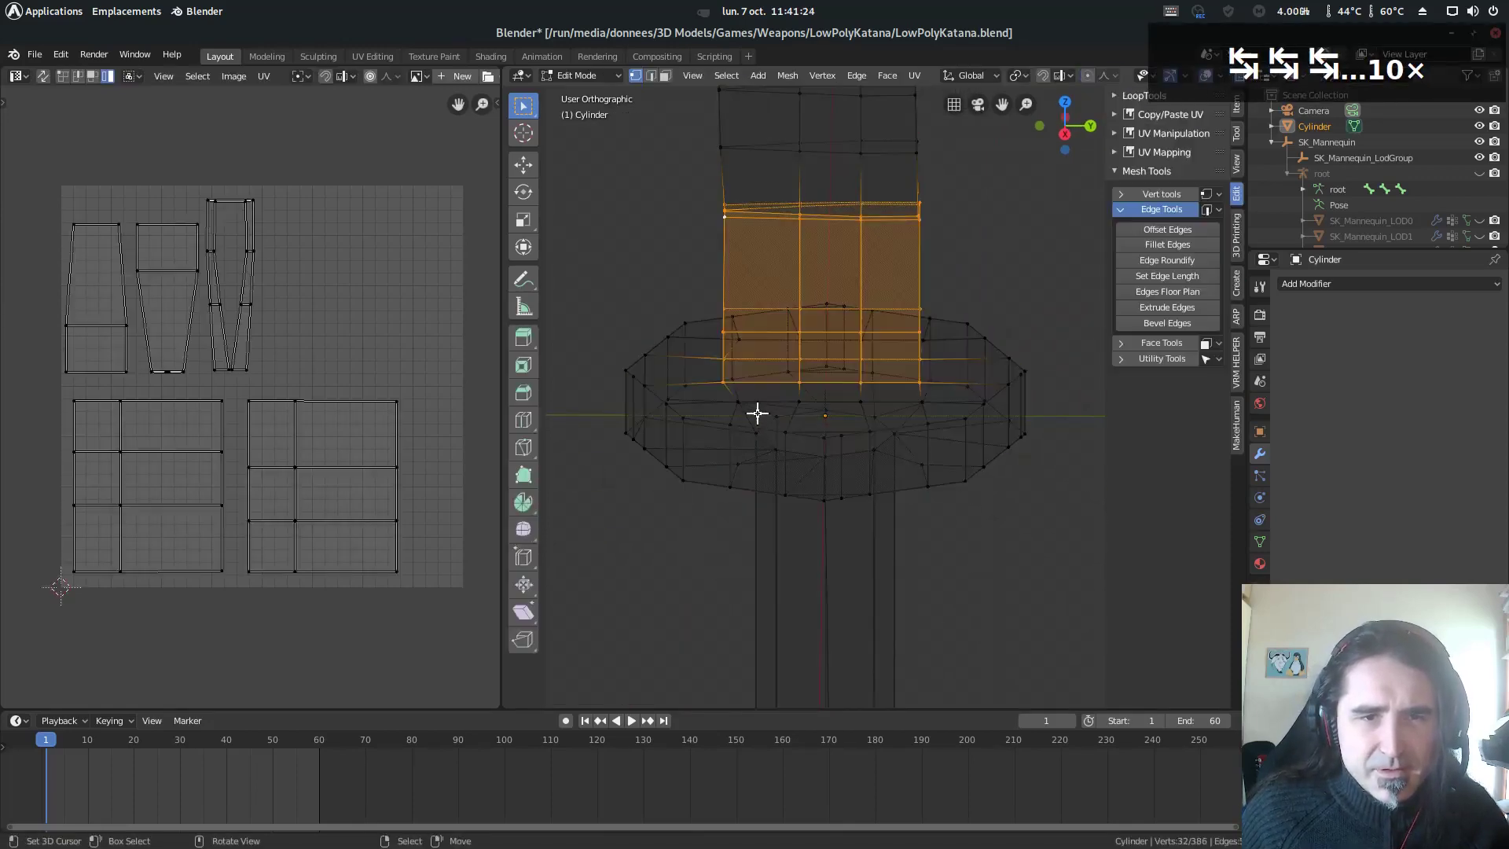
- Select the edges on both sides of the collar's base where it meets the guard
click(762, 456)
middle_drag(745, 435, 783, 445)
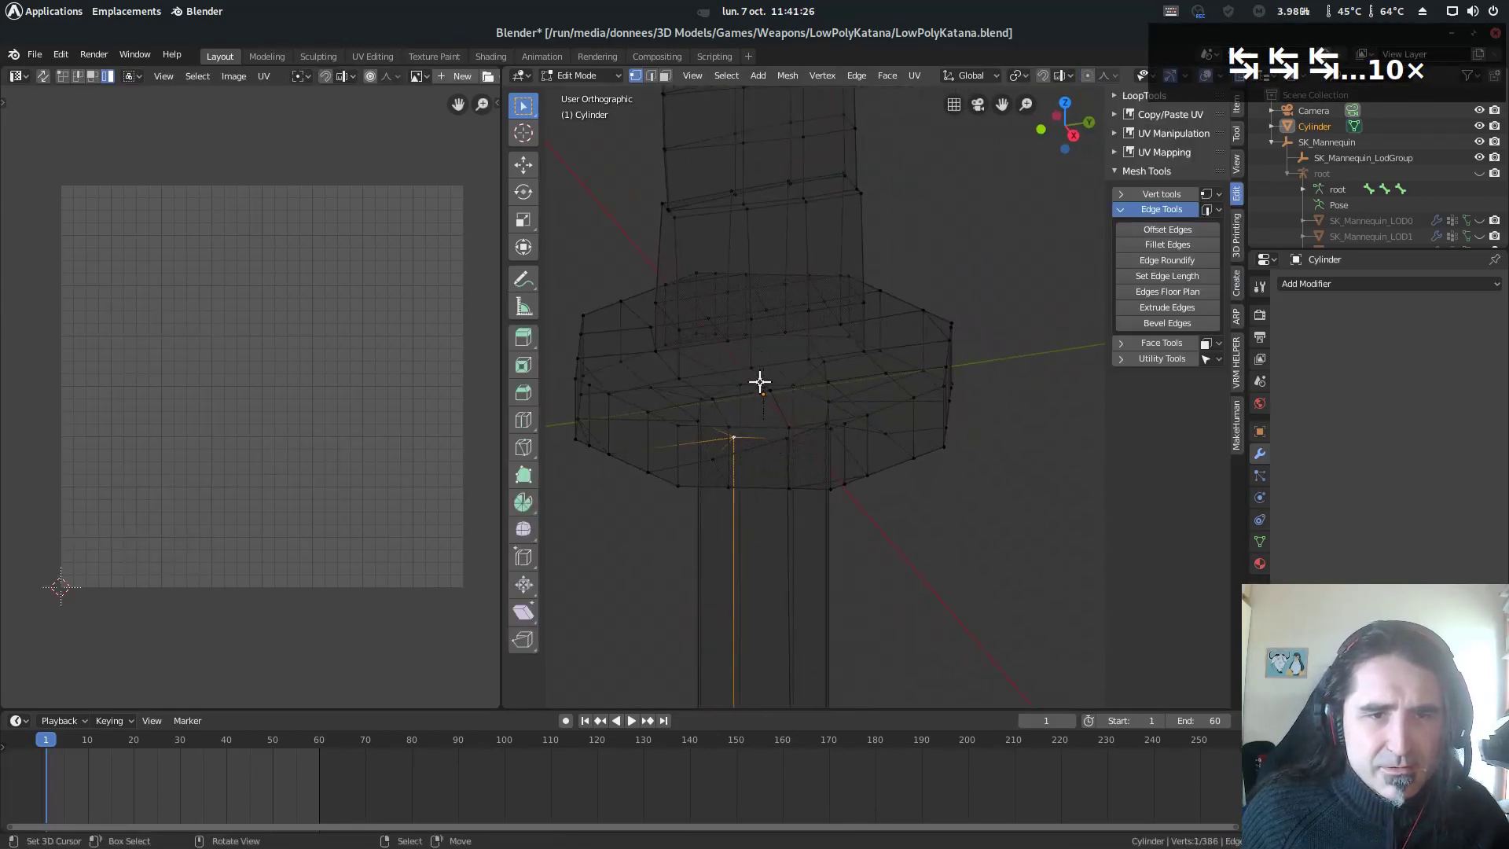
alt+click(691, 380)
middle_drag(691, 380, 633, 362)
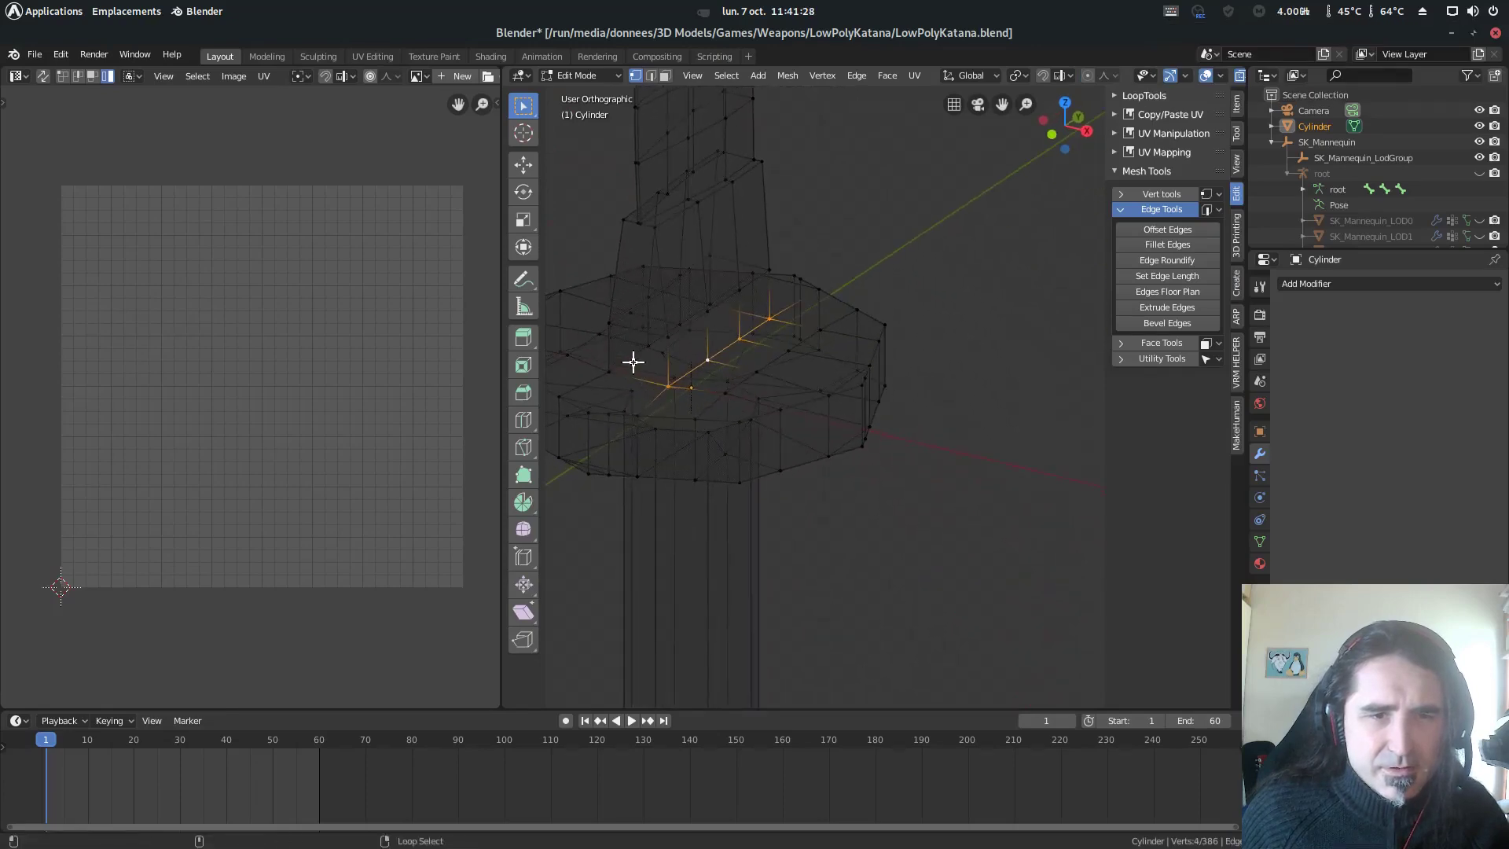
alt+shift+click(634, 361)
middle_drag(852, 364, 973, 370)
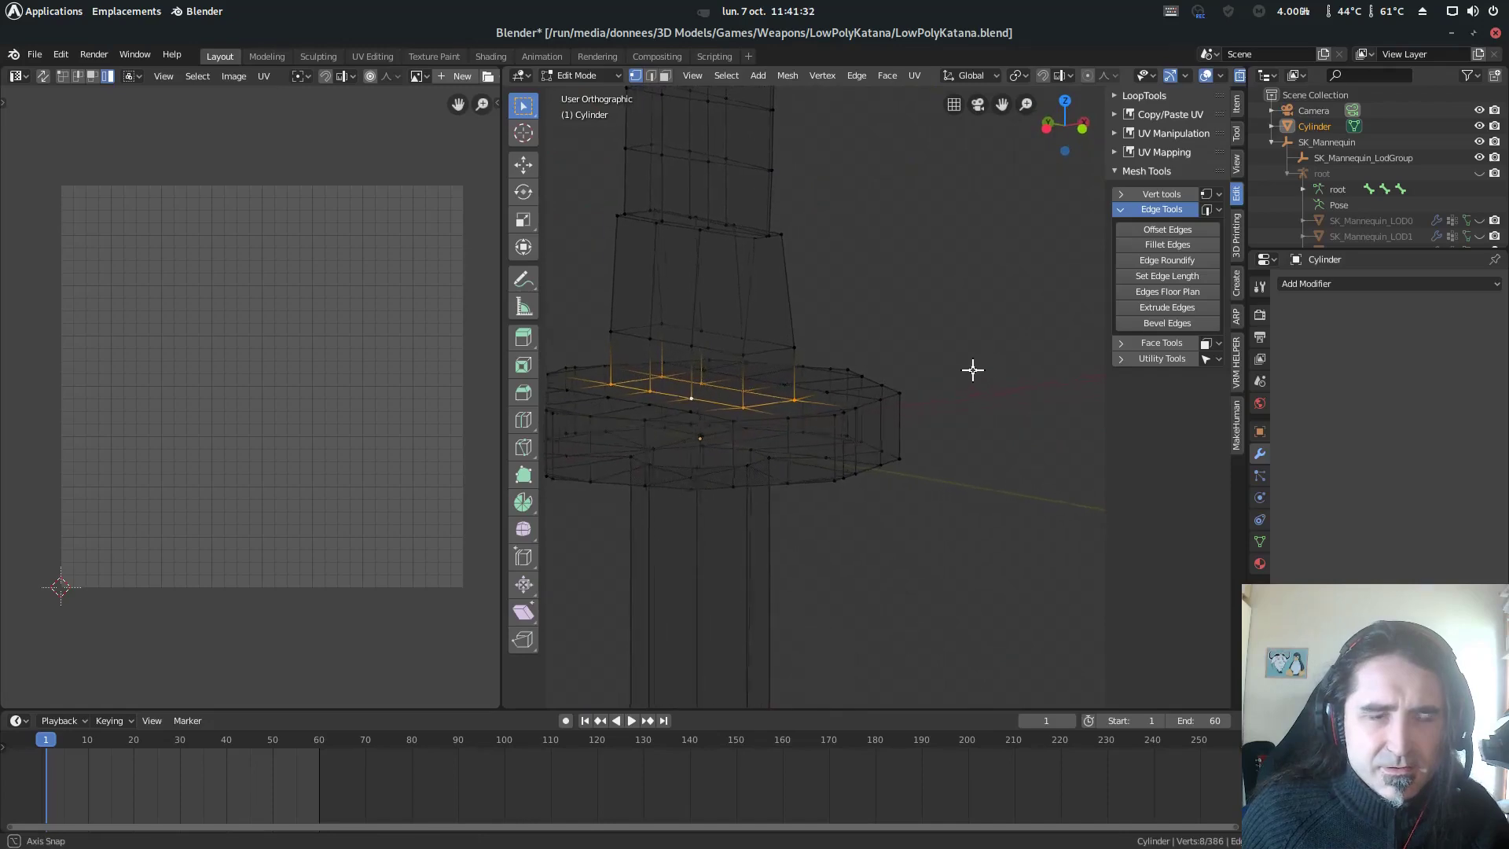
- Use Circle Select in the front orthographic view to extend the selection over the whole guard
key(1)
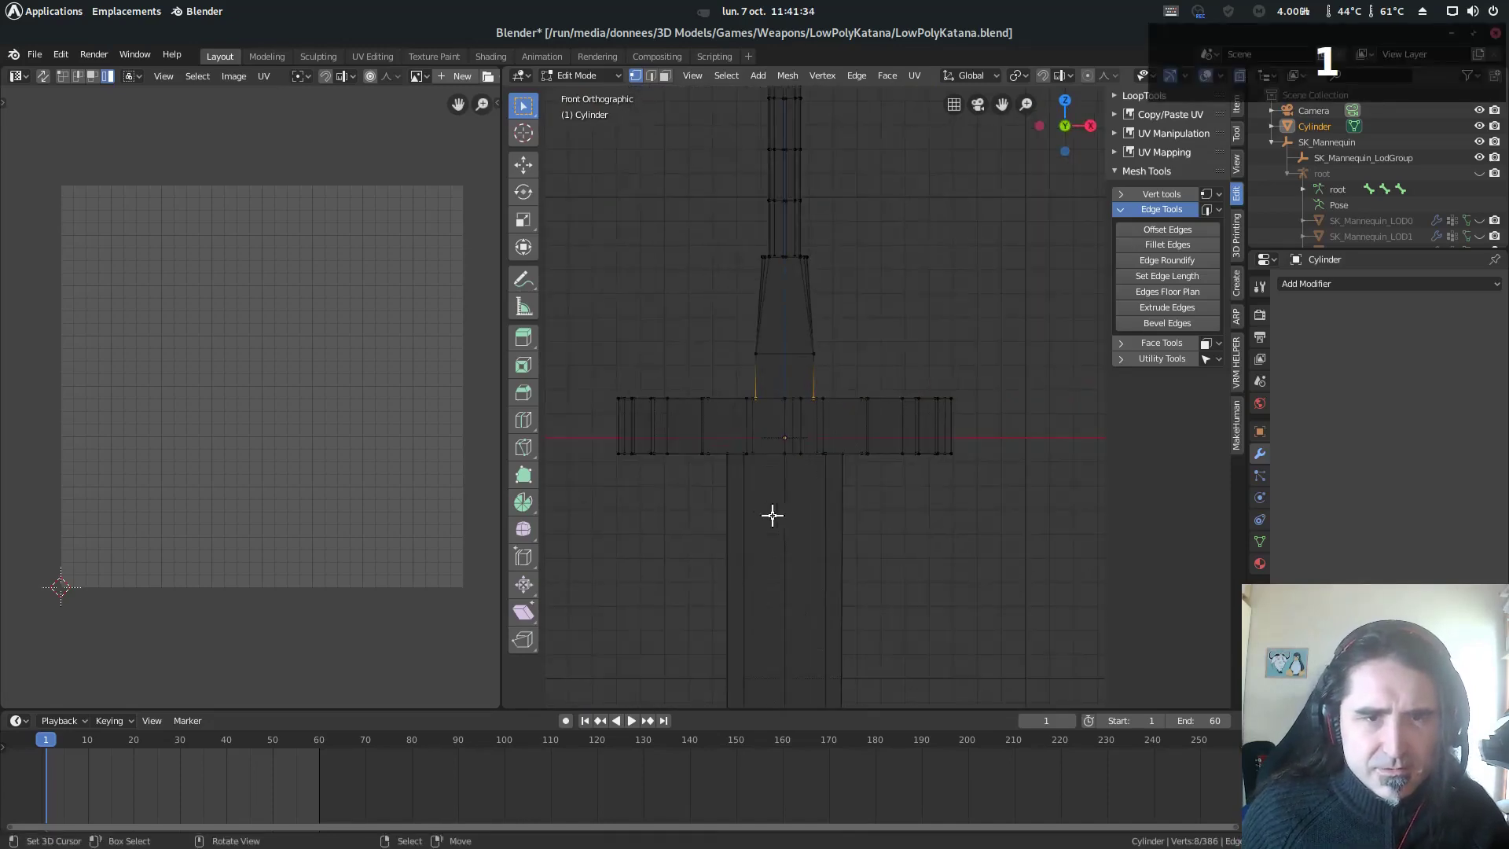
key(c)
mouse_move(657, 464)
mouse_down()
mouse_move(724, 421)
mouse_move(900, 680)
mouse_up()
key(Escape)
mouse_move(900, 681)
middle_down()
mouse_move(1035, 616)
mouse_move(775, 519)
mouse_move(896, 505)
mouse_move(957, 519)
mouse_move(724, 437)
middle_up()
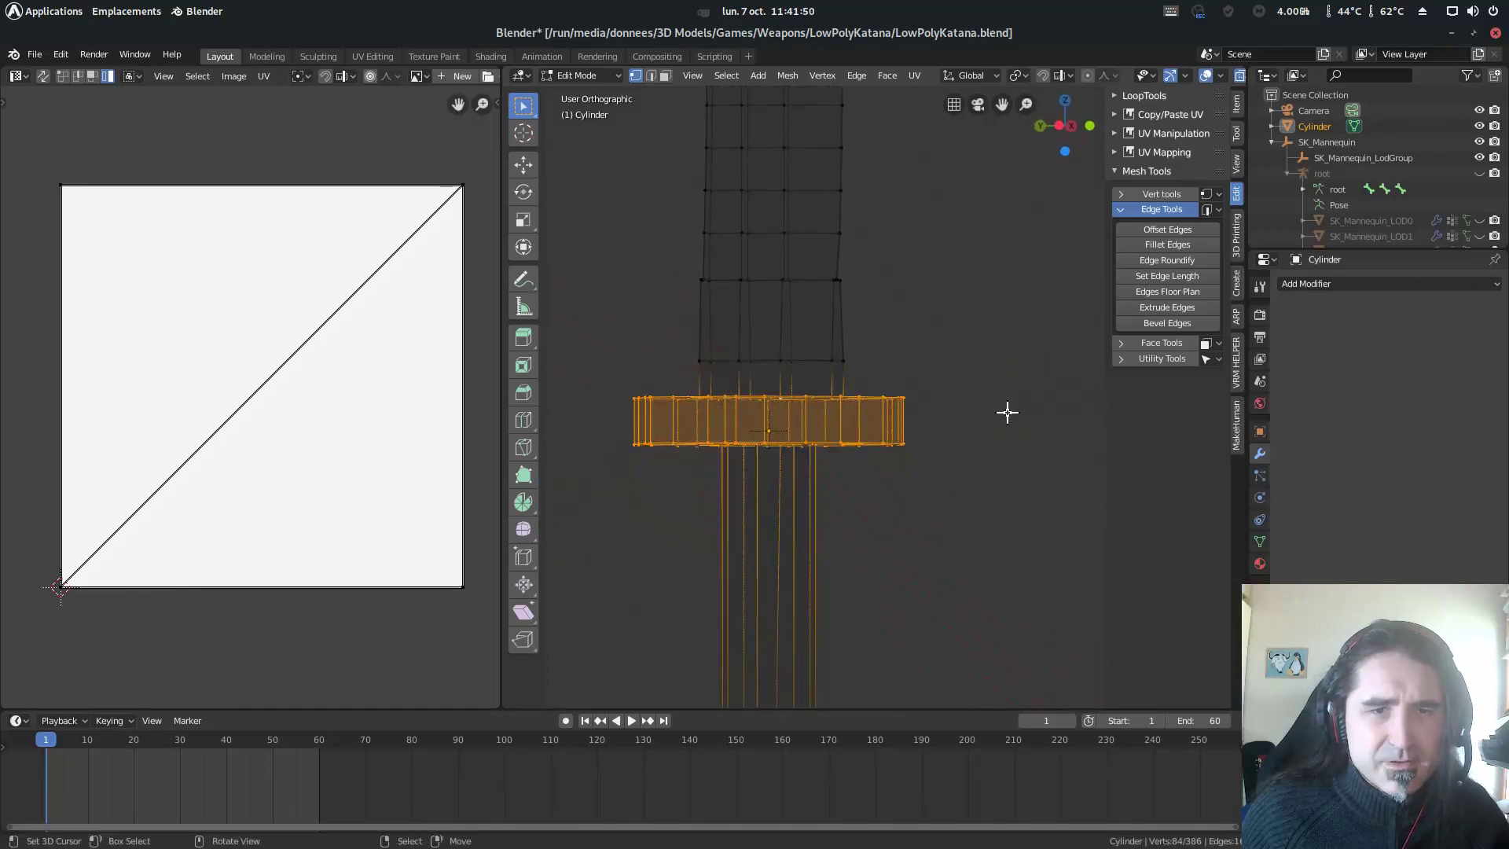
- Unwrap the selected guard with Cube Projection
middle_drag(1004, 411, 855, 441)
key(1)
scroll(856, 441, up, 3)
key(u)
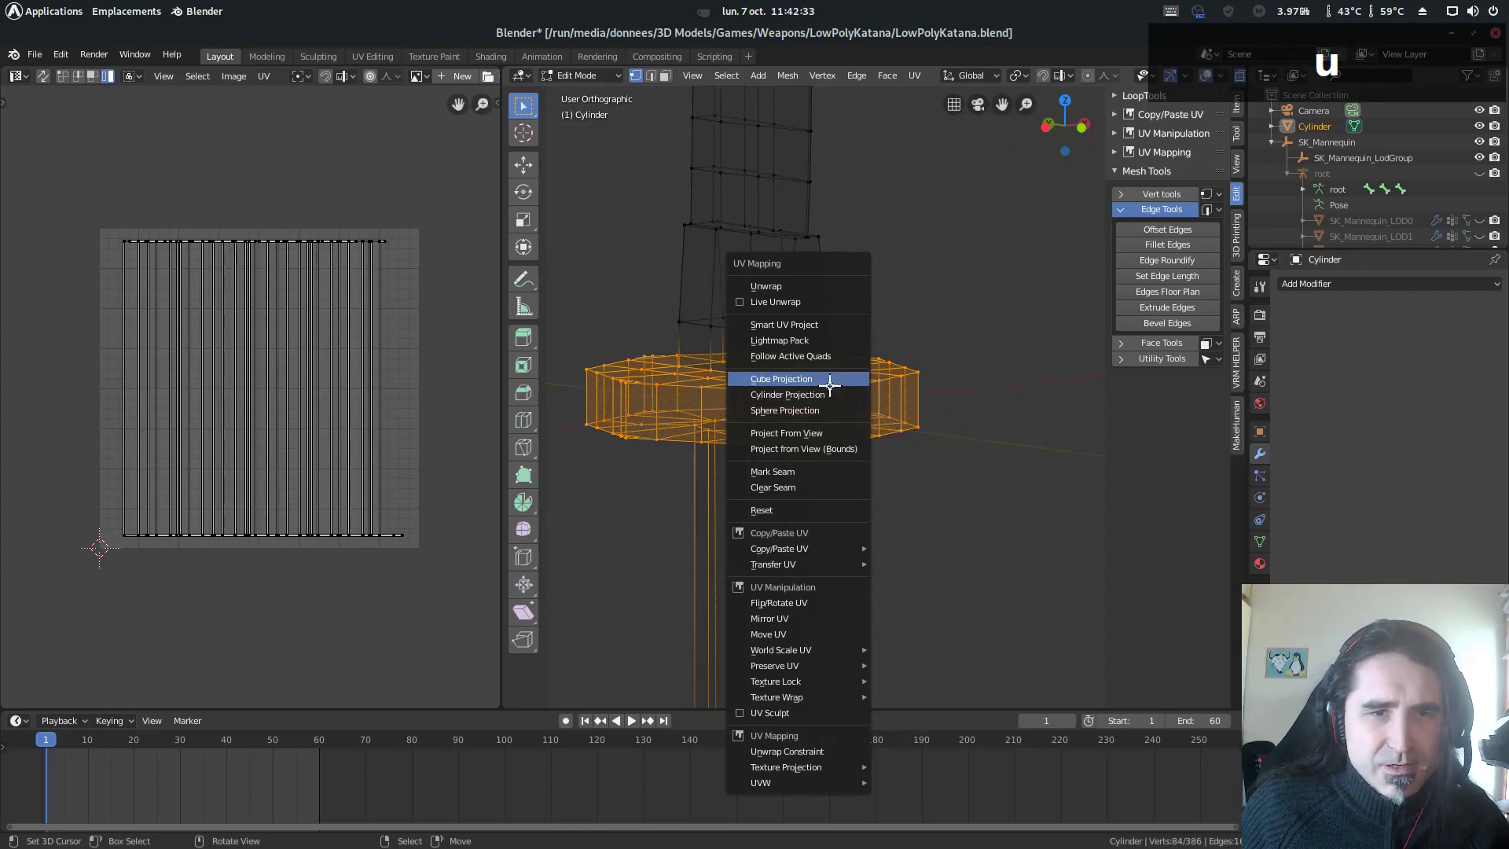
click(812, 384)
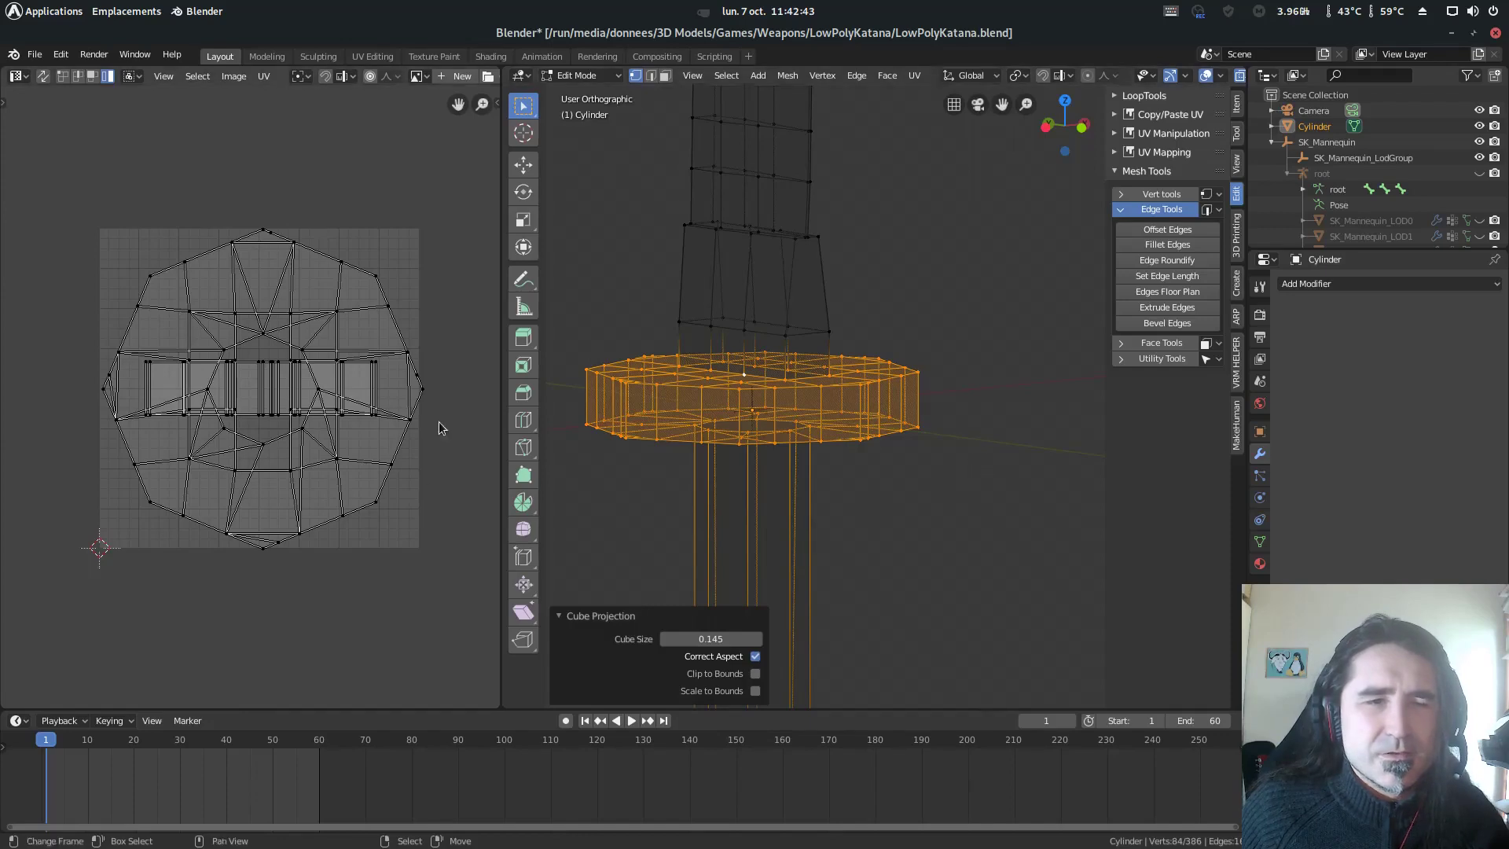
- Shift all of the guard's UVs by about -0.009 in X and 0.002 in Y, and save the file
scroll(414, 439, up, 1)
key(a)
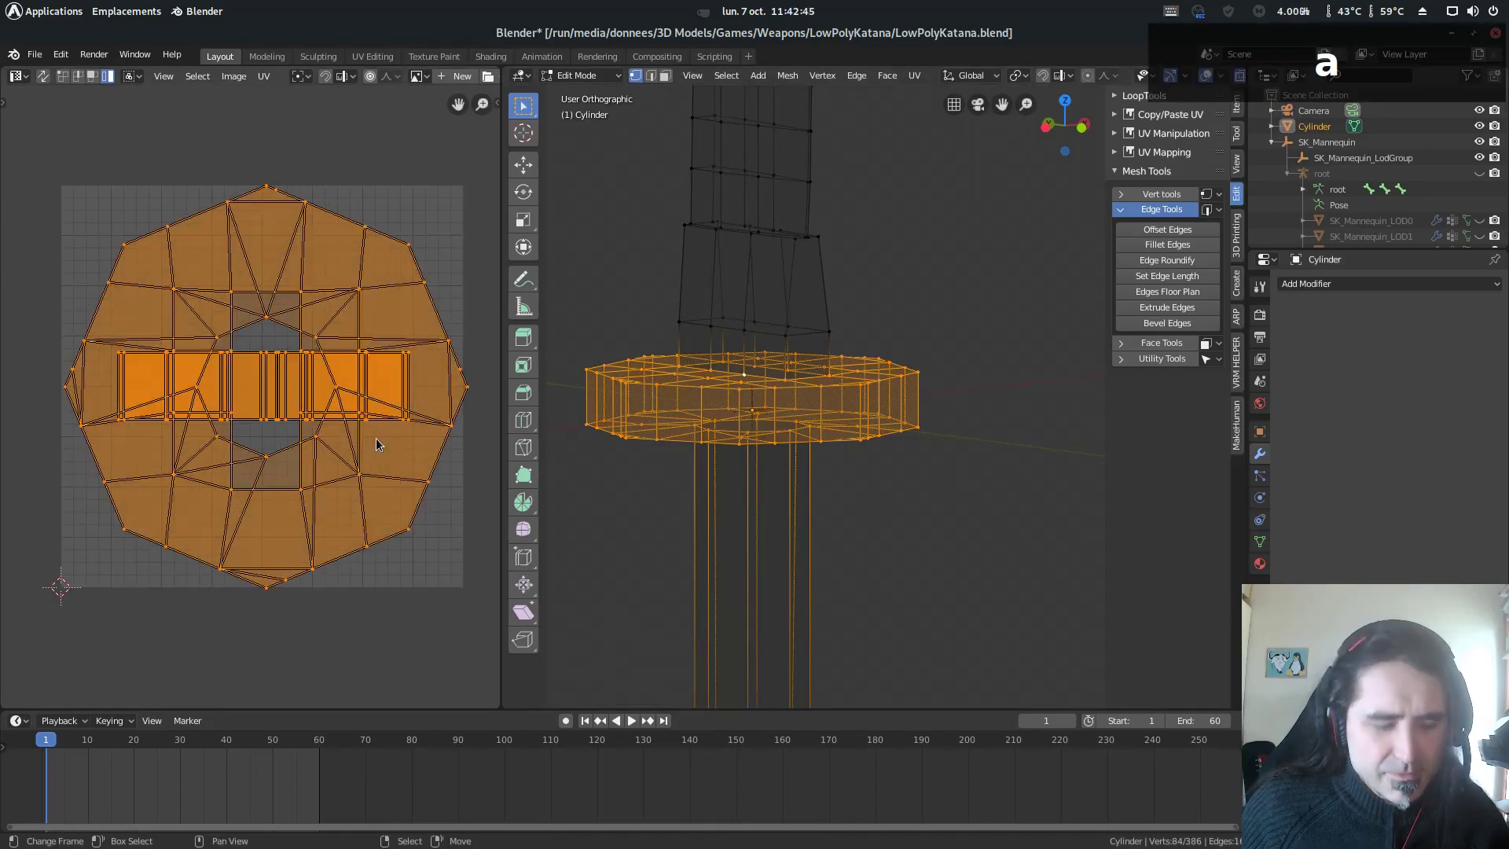
scroll(376, 445, up, 2)
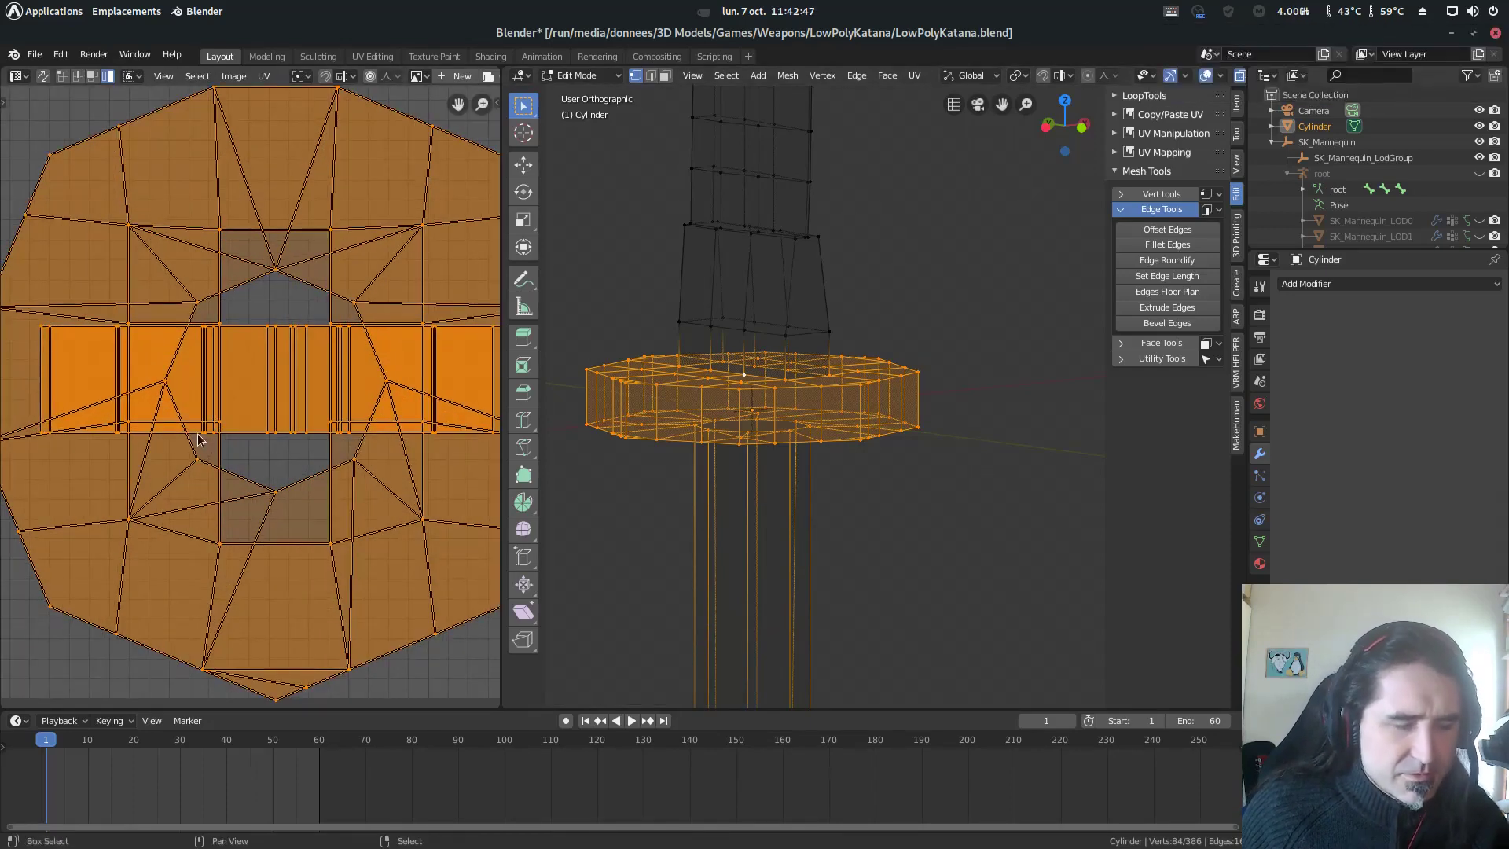
middle_drag(212, 448, 23, 448)
scroll(311, 450, up, 1)
key(g)
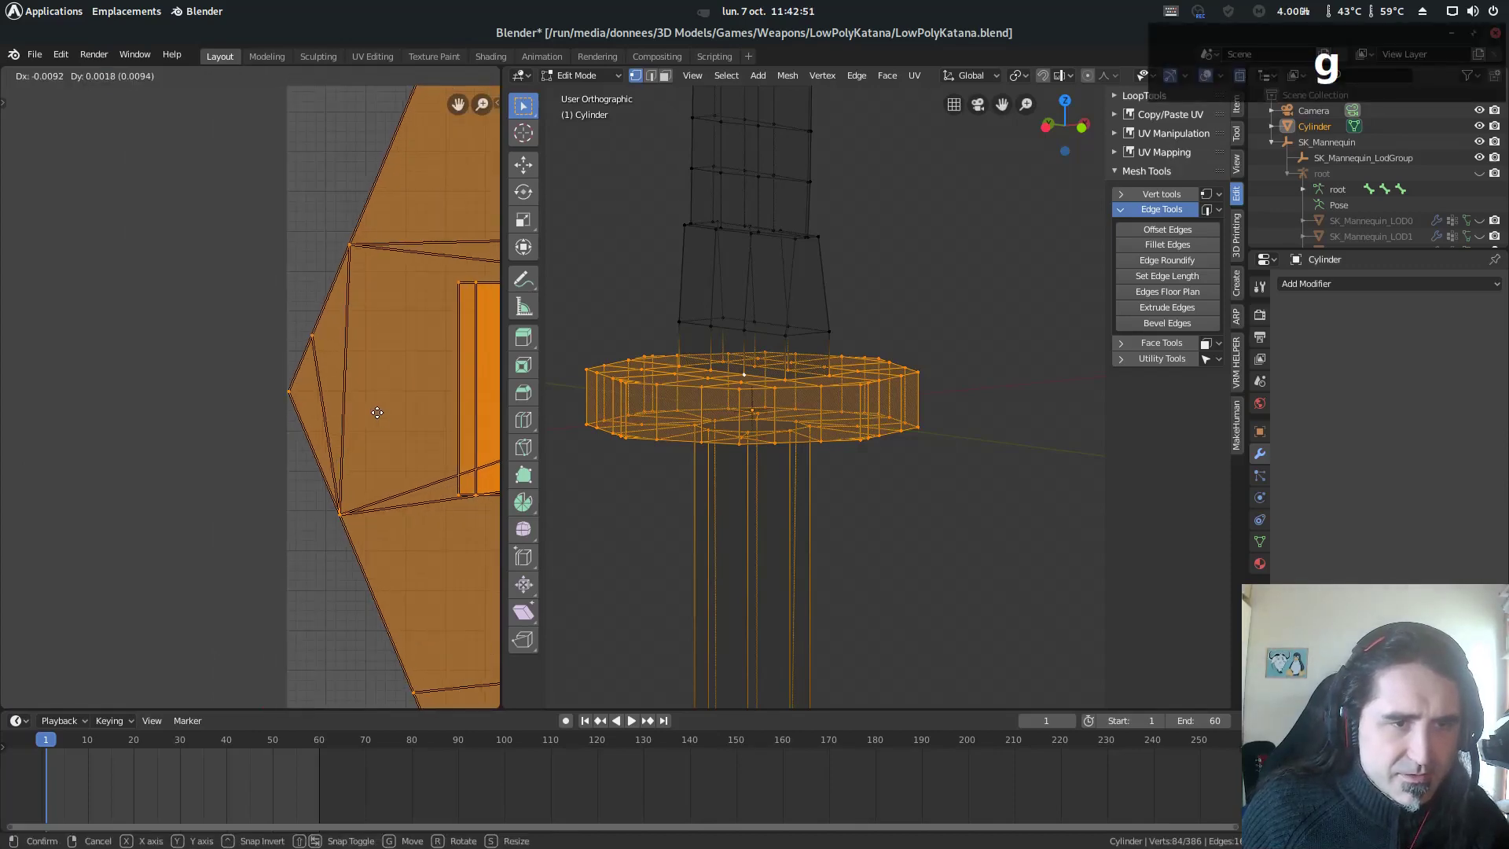
click(377, 413)
scroll(315, 393, down, 4)
scroll(315, 394, up, 3)
scroll(299, 354, down, 2)
scroll(802, 586, down, 2)
key(ctrl+s)
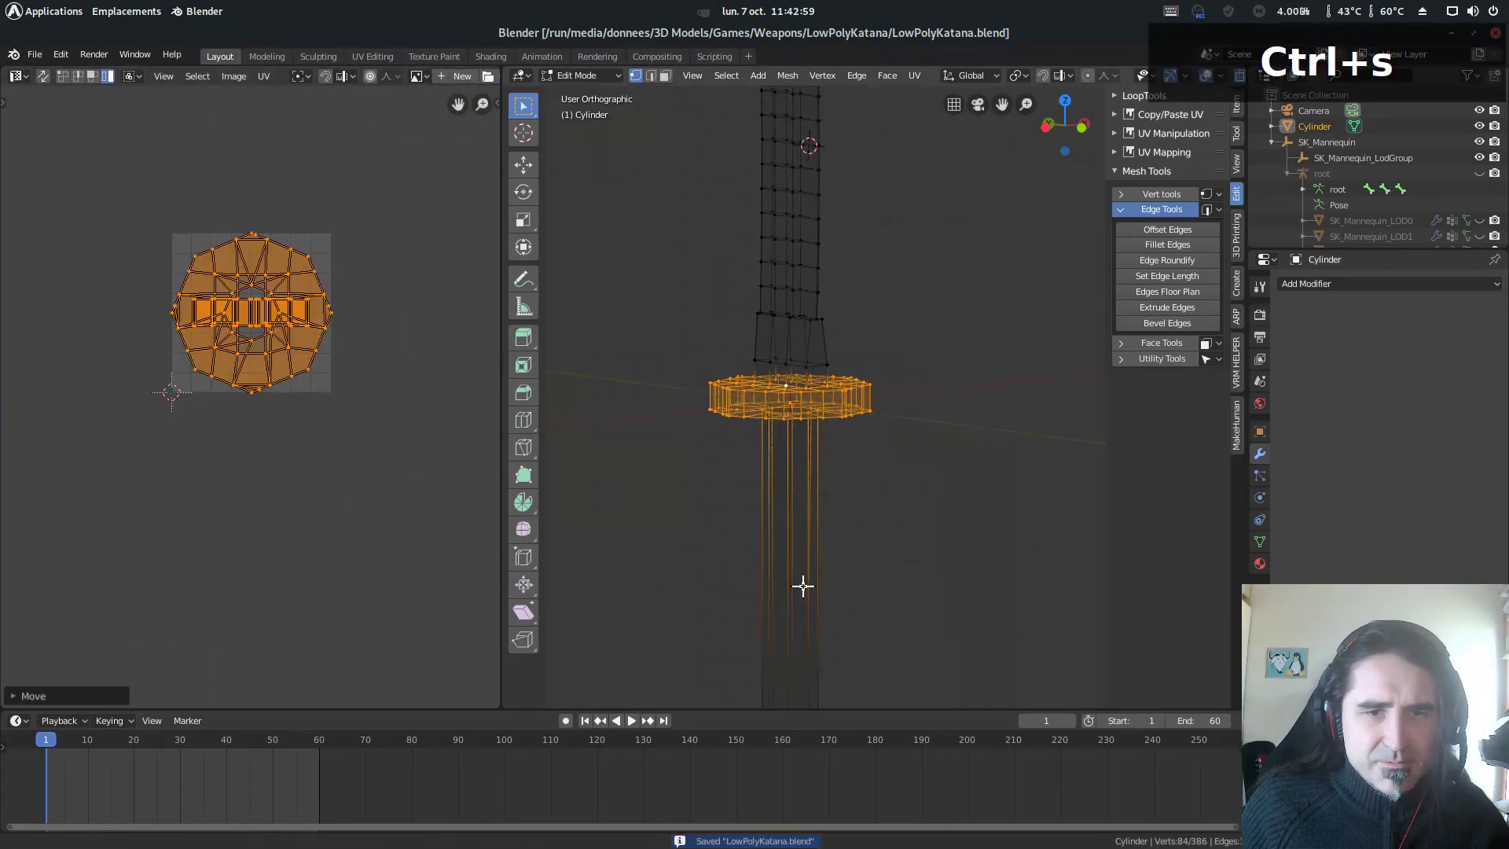
- Circle-select the vertices at the handle's lower end and grow the selection over the whole handle
shift+middle_drag(802, 585, 761, 523)
click(714, 655)
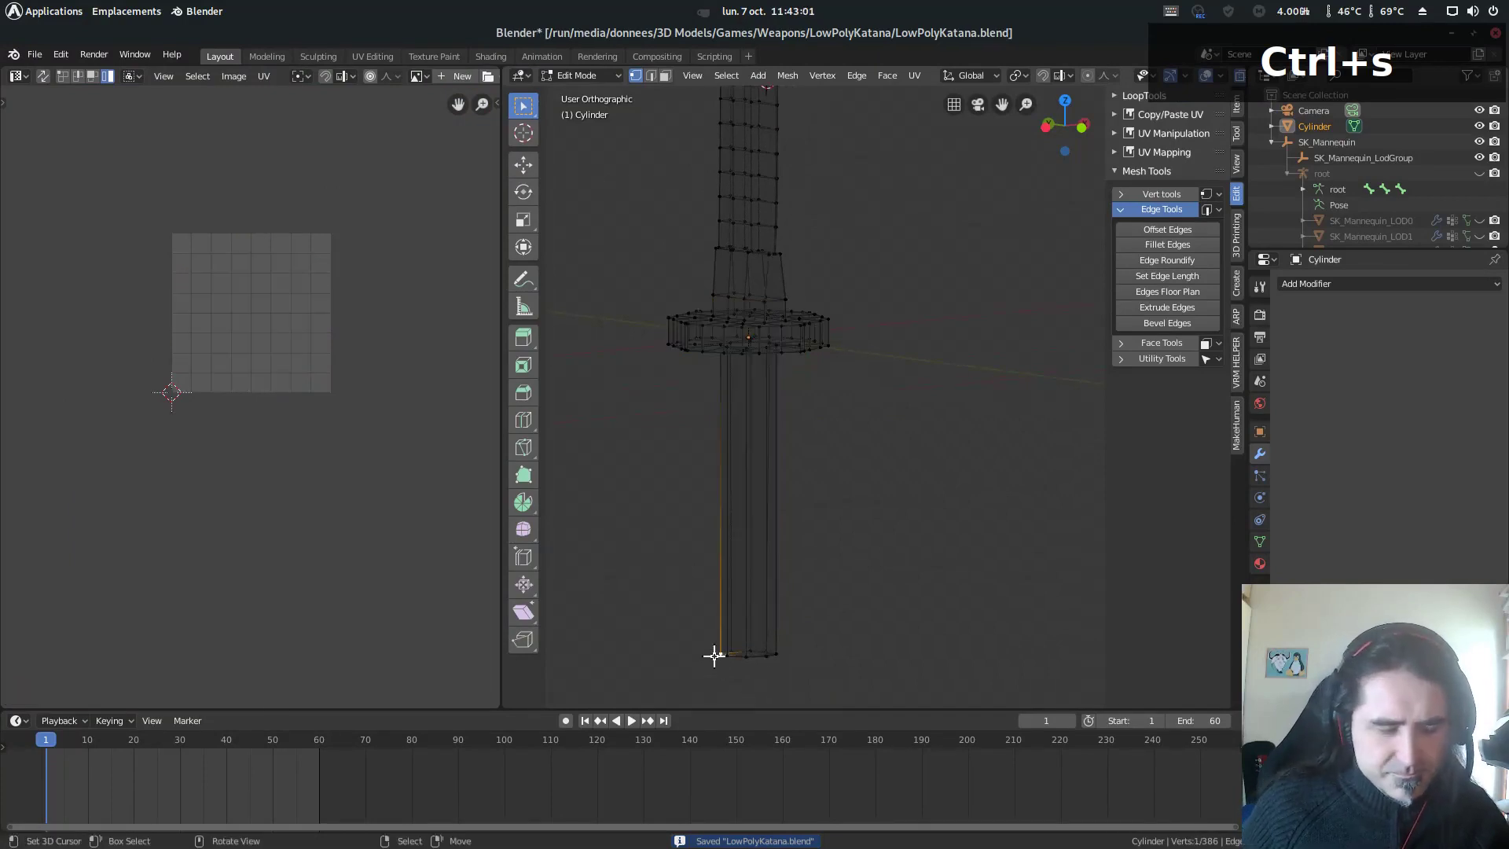
key(c)
drag(714, 650, 779, 650)
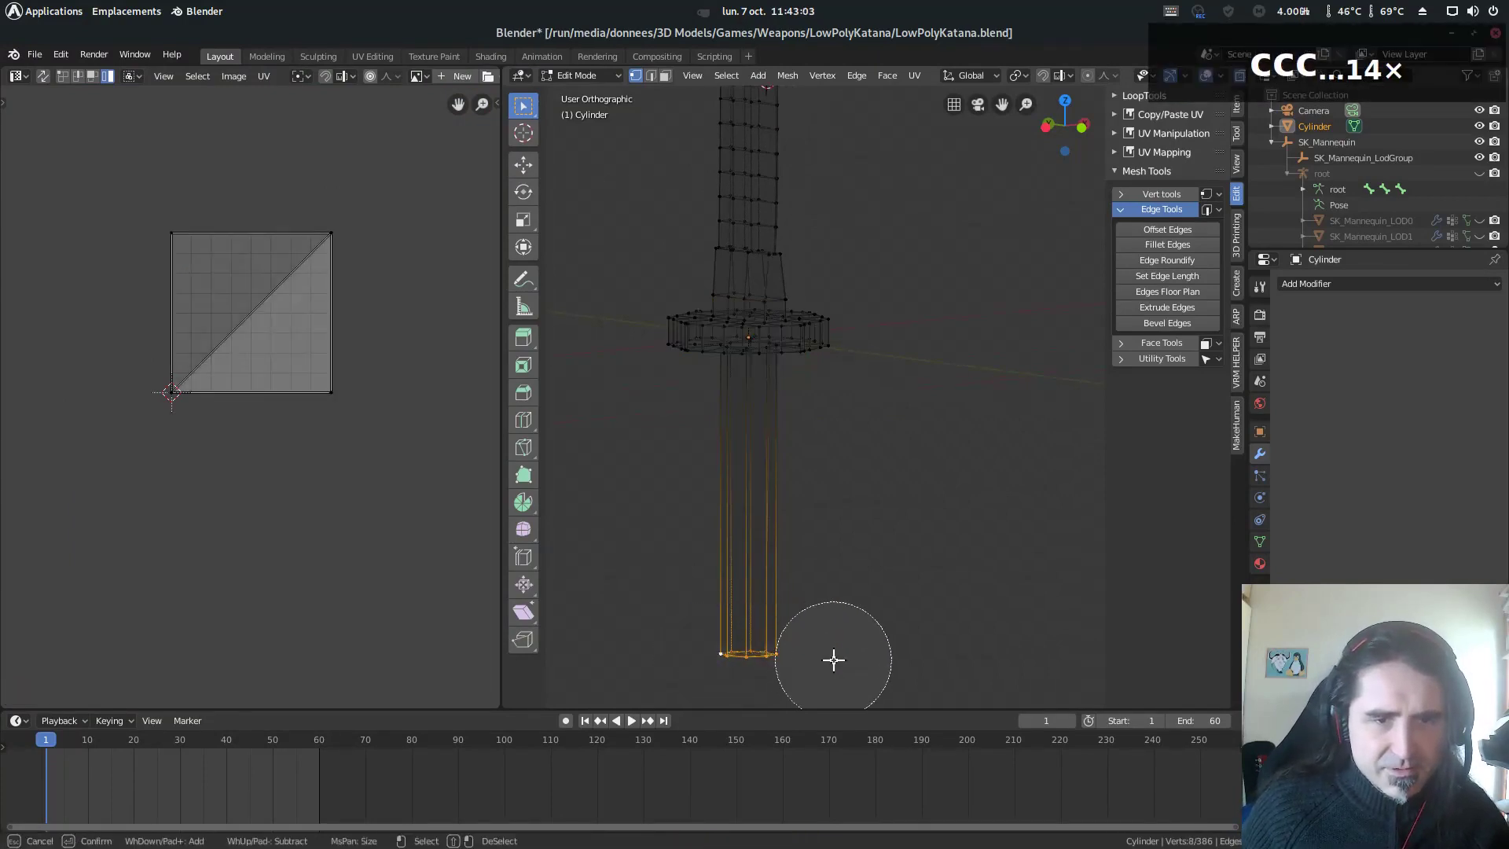
right_click(873, 655)
key(1)
key(ctrl+KP_Add)
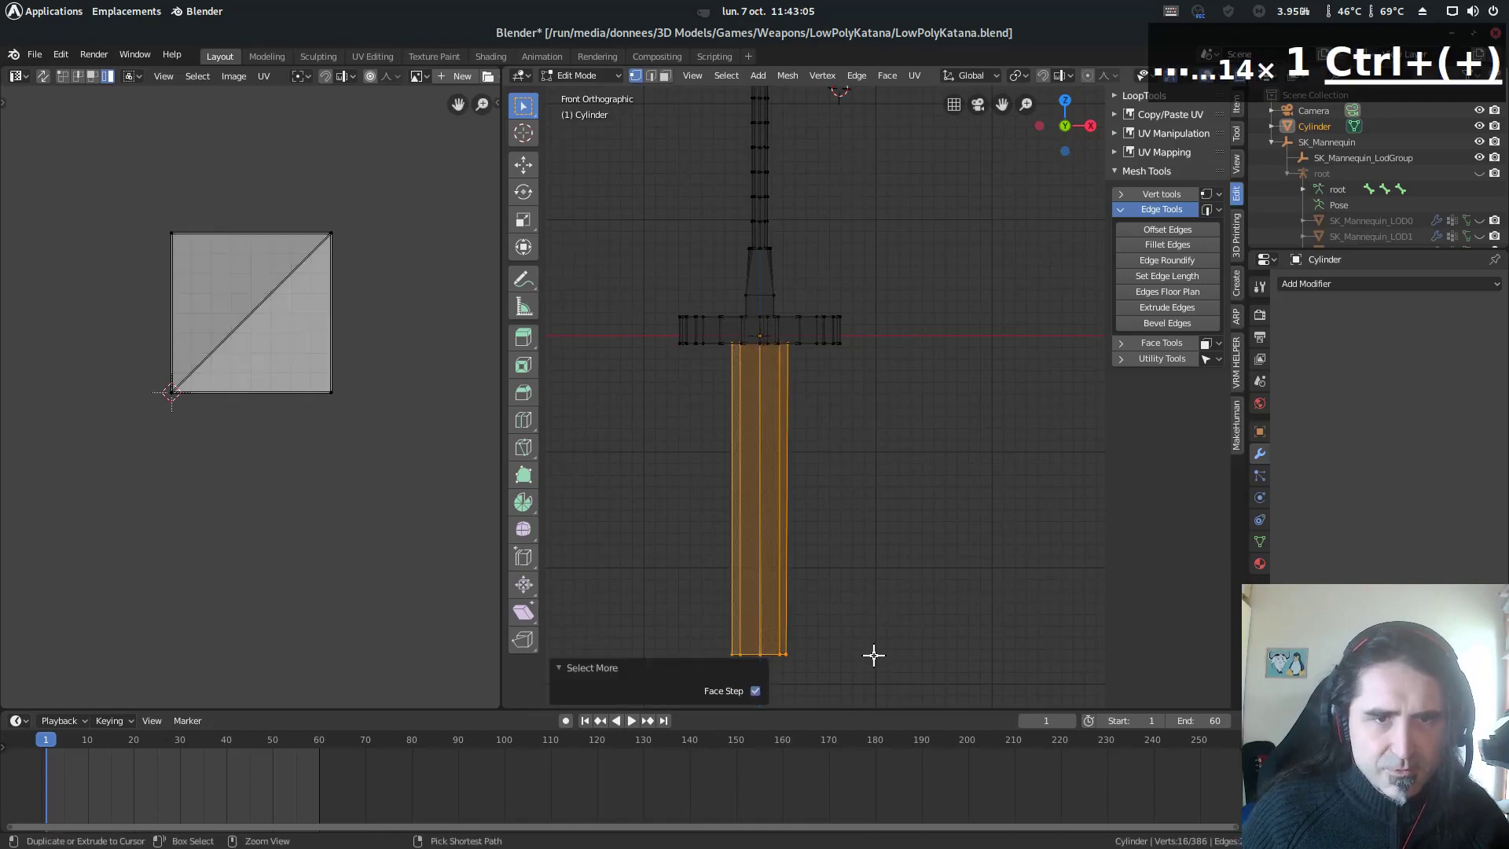
- Unwrap the selected handle with Cube Projection
scroll(849, 440, up, 2)
shift+middle_drag(849, 443, 904, 419)
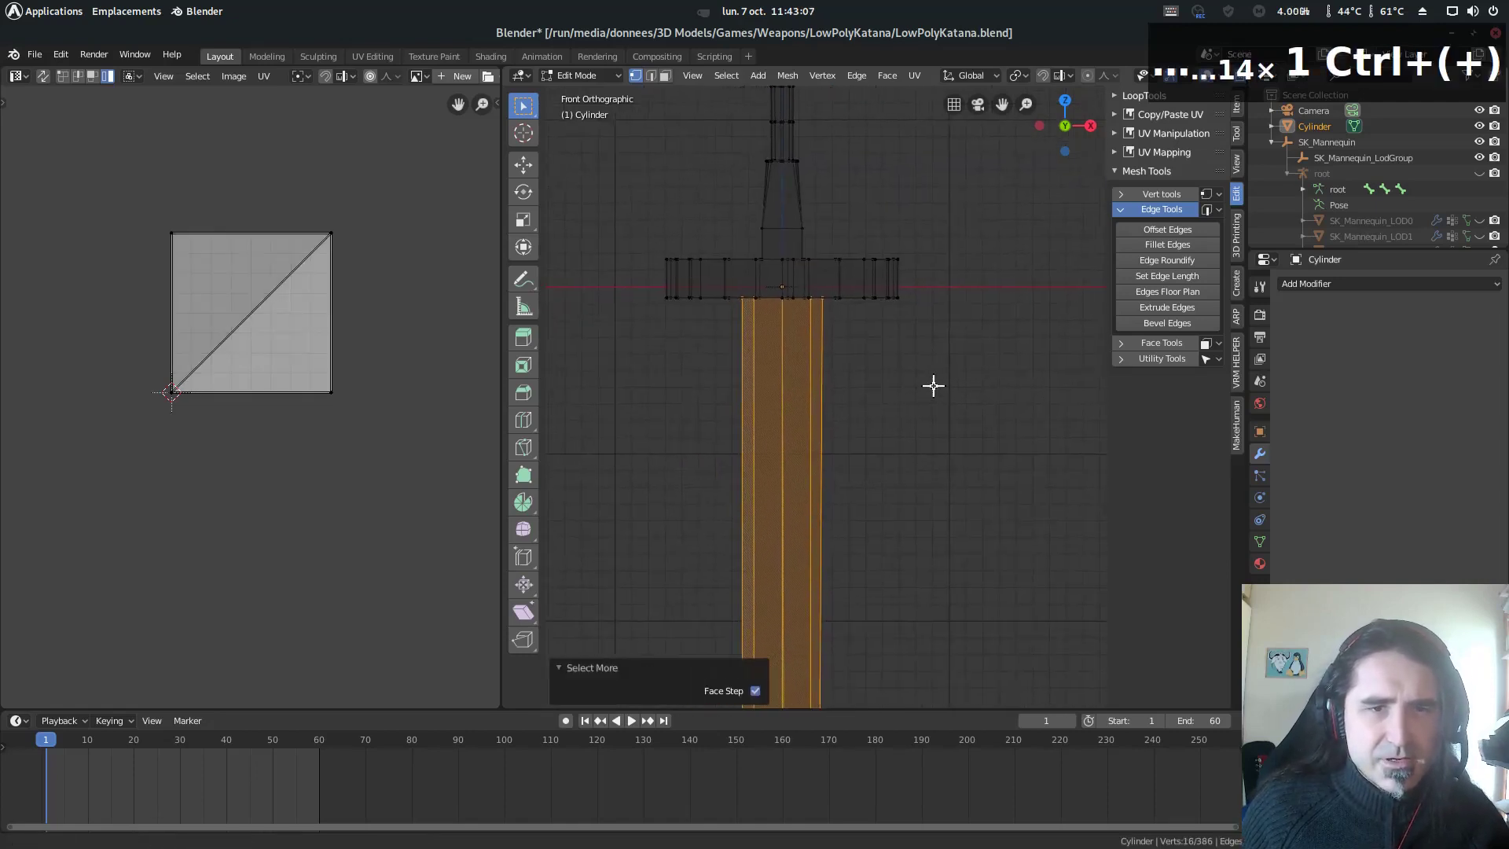
key(u)
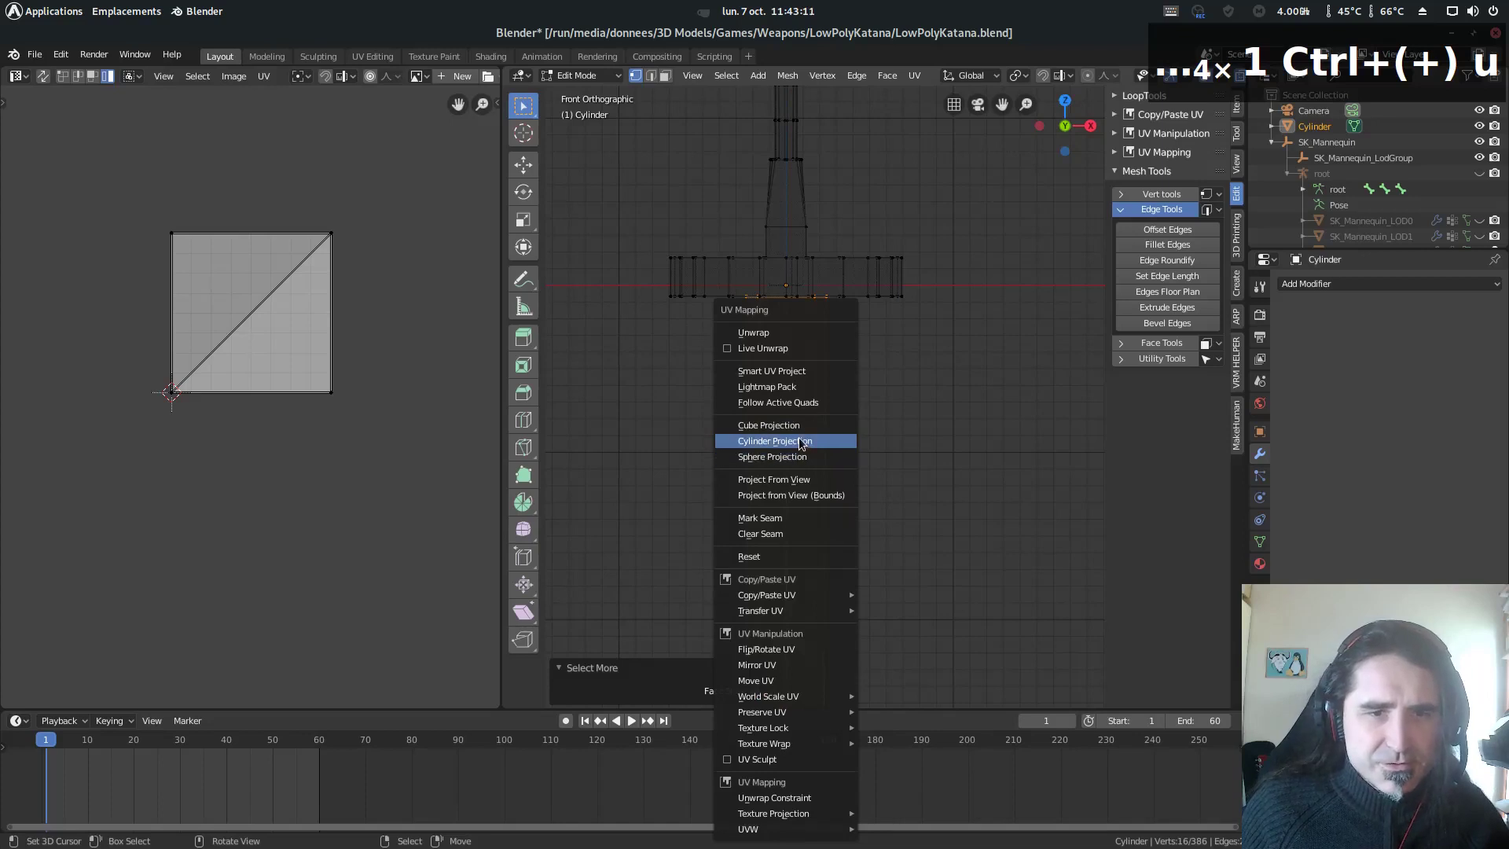
click(797, 430)
- Move all of the handle's UVs about 0.06 in X and -0.19 in Y to fit the UV square
scroll(260, 377, up, 2)
key(a)
key(g)
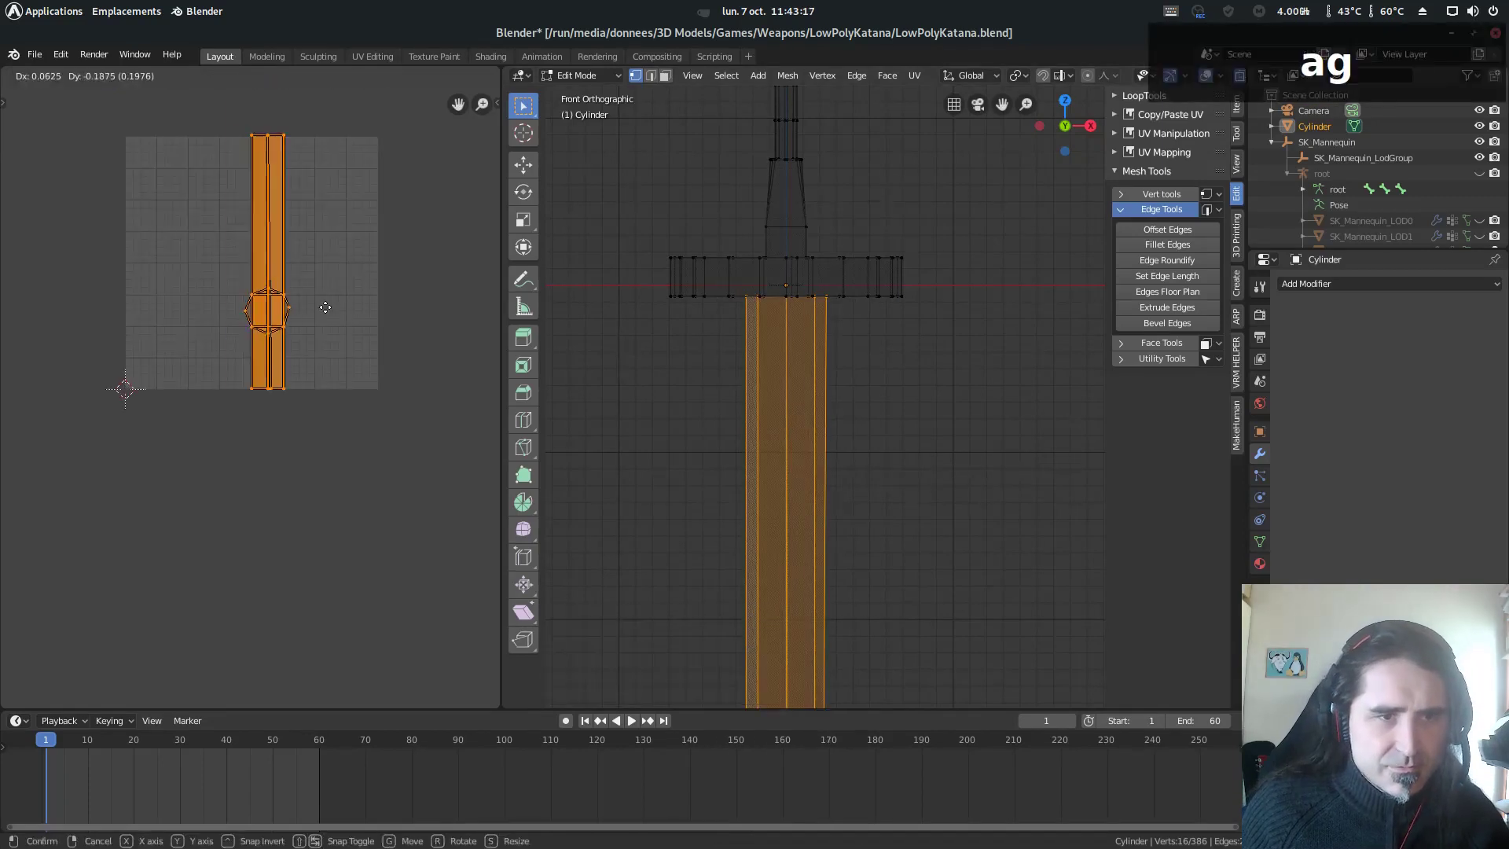
click(318, 310)
- Fine-tune the position of the handle's UVs against the edges of the UV square
scroll(263, 389, up, 8)
key(a)
key(a)
key(g)
click(319, 269)
key(a)
scroll(351, 478, down, 10)
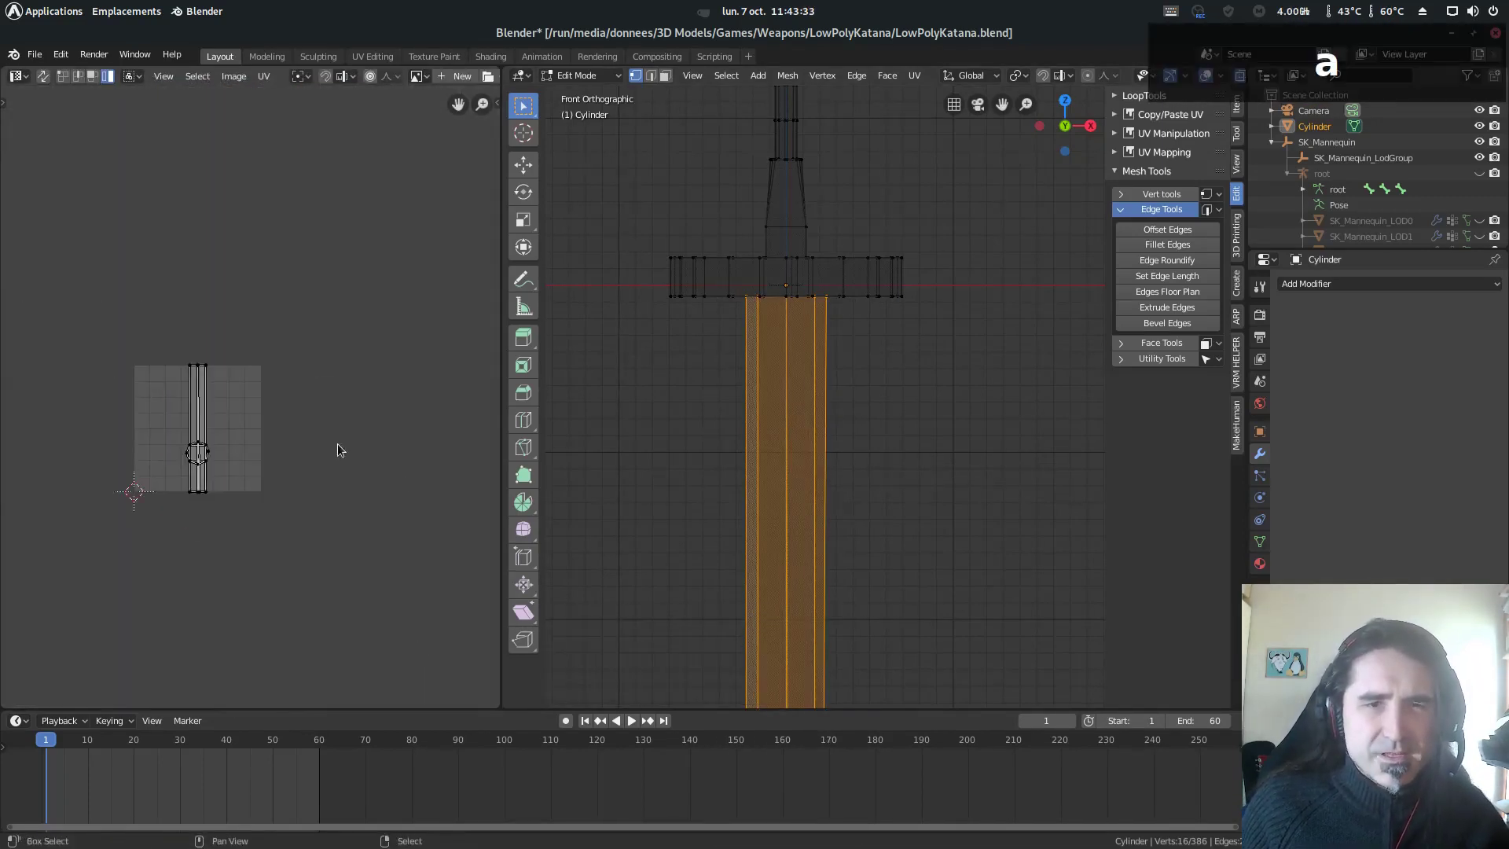
key(a)
- Return the katana to Object Mode and save the file
scroll(839, 415, down, 4)
middle_drag(780, 429, 838, 415)
scroll(837, 385, up, 2)
key(Tab)
click(835, 338)
scroll(922, 360, down, 4)
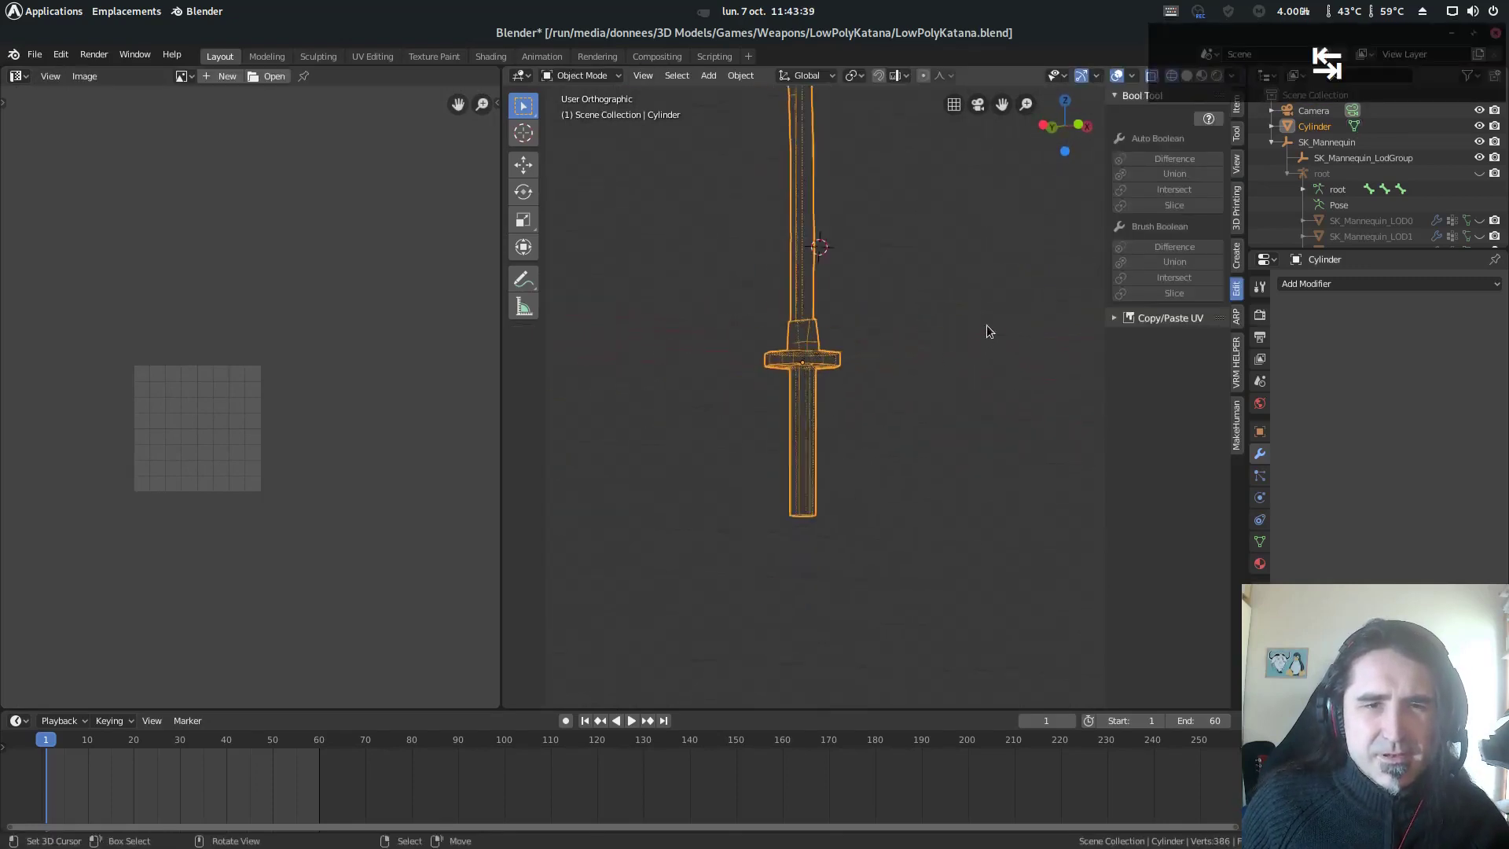
key(ctrl+s)
middle_drag(856, 365, 966, 588)
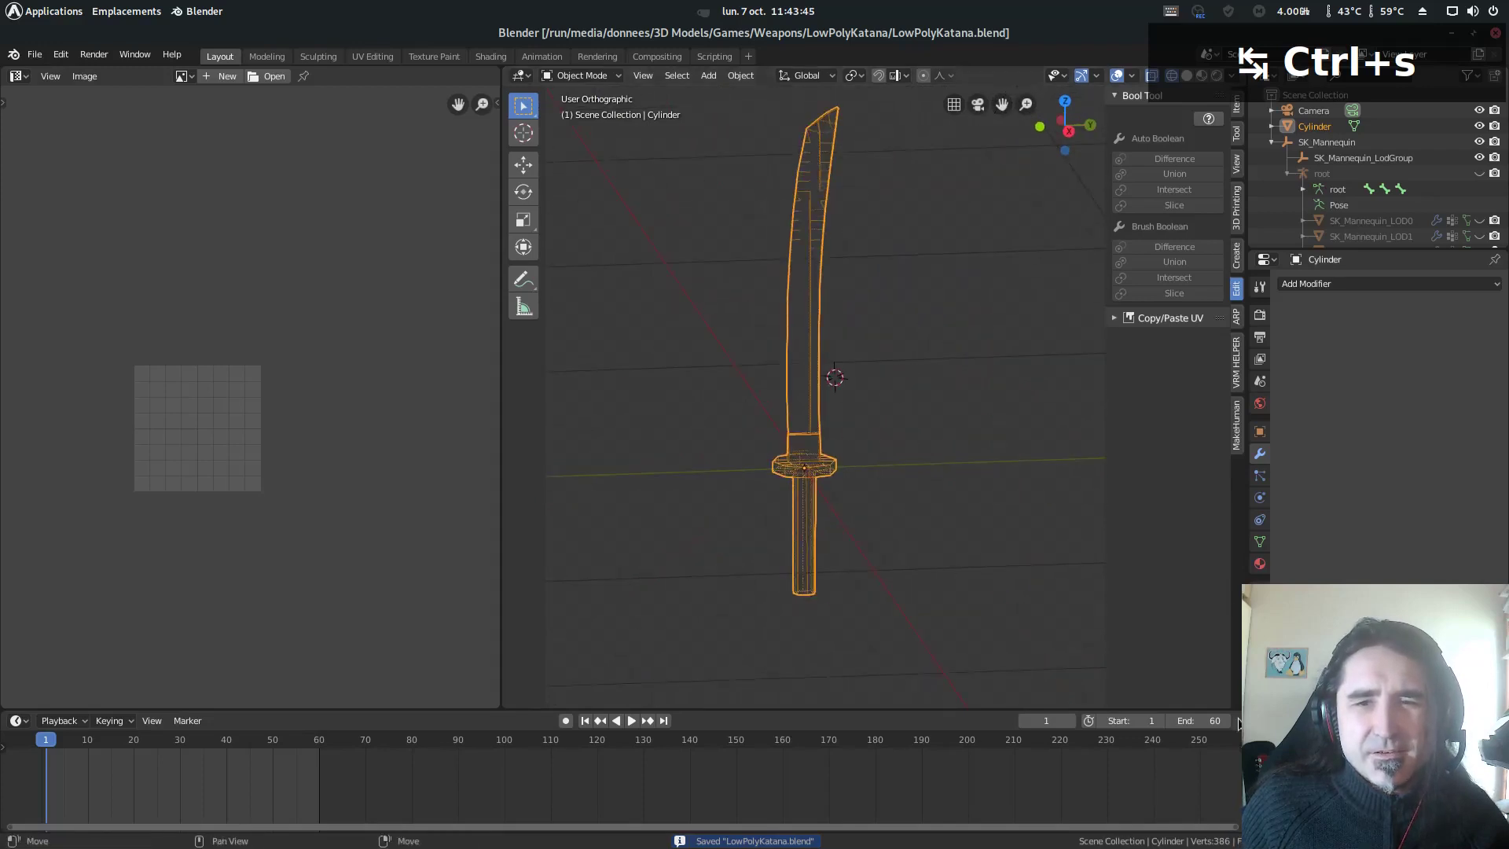
- Enlarge the properties and shader editors and show the katana's material settings
drag(1242, 699, 1030, 699)
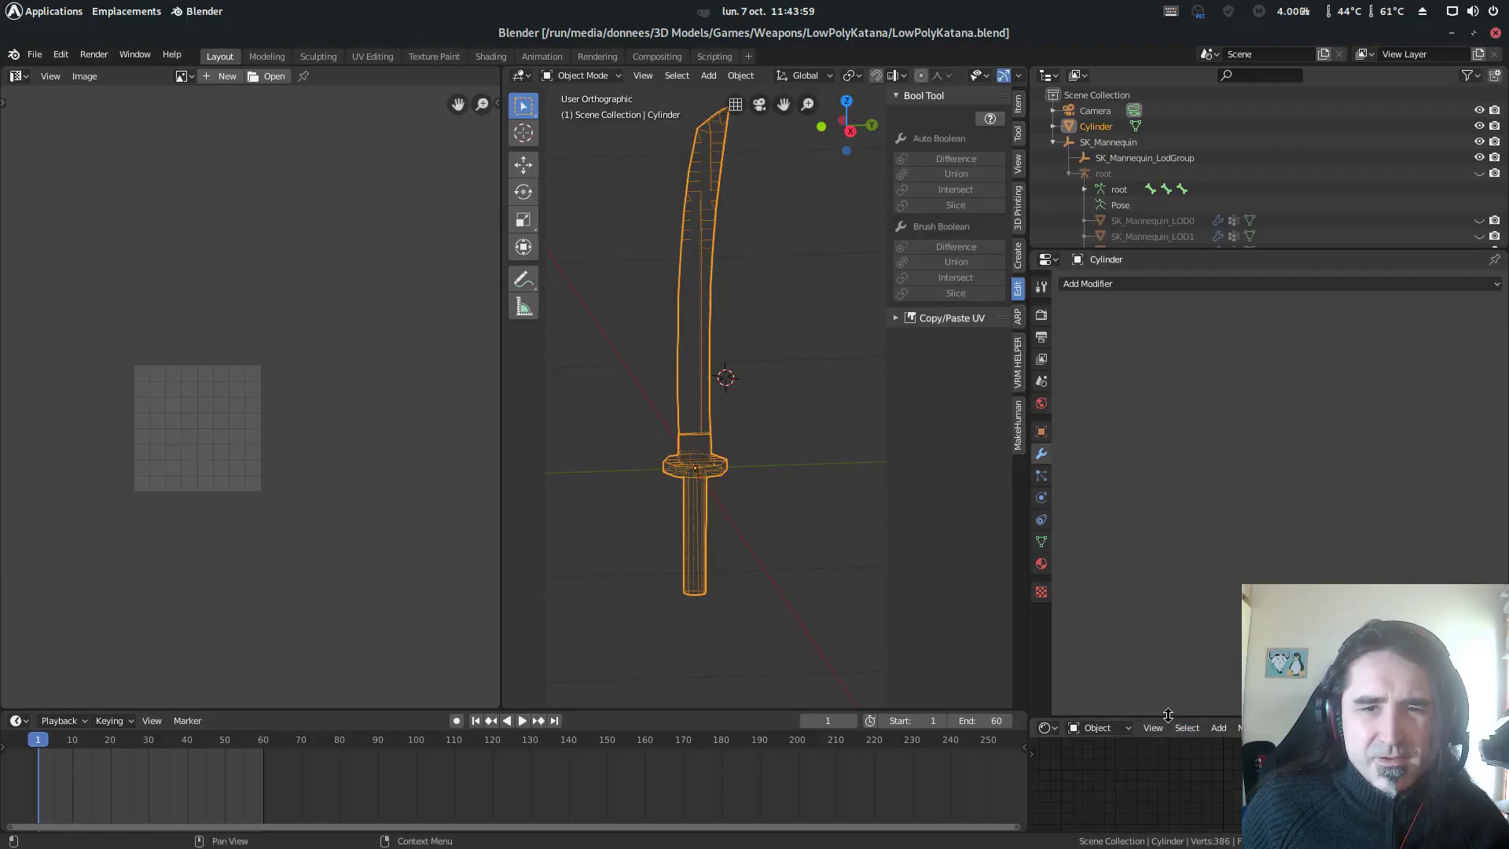
drag(1167, 715, 1167, 610)
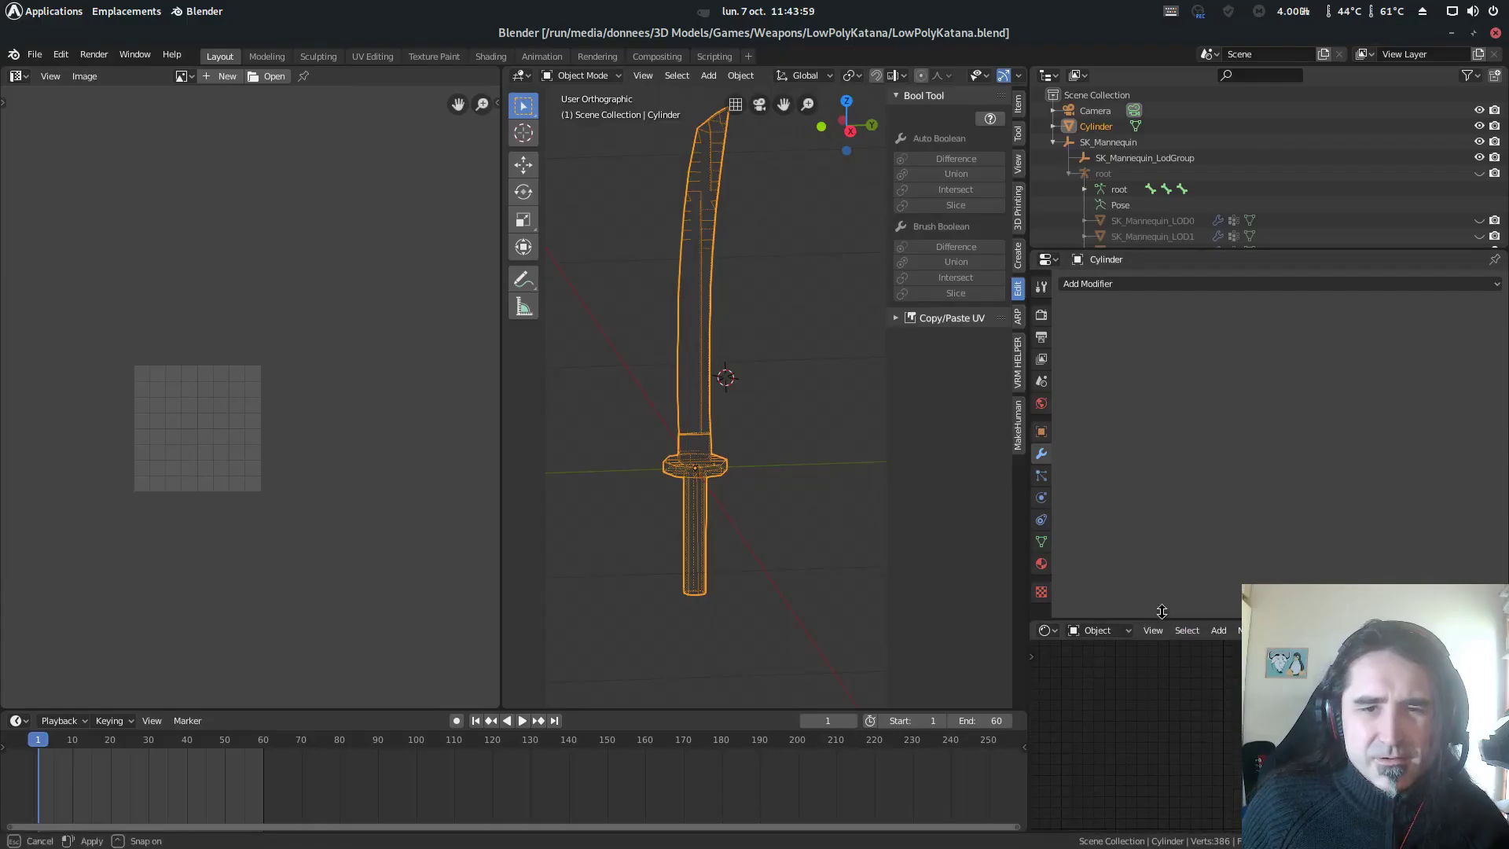
click(1052, 624)
click(629, 734)
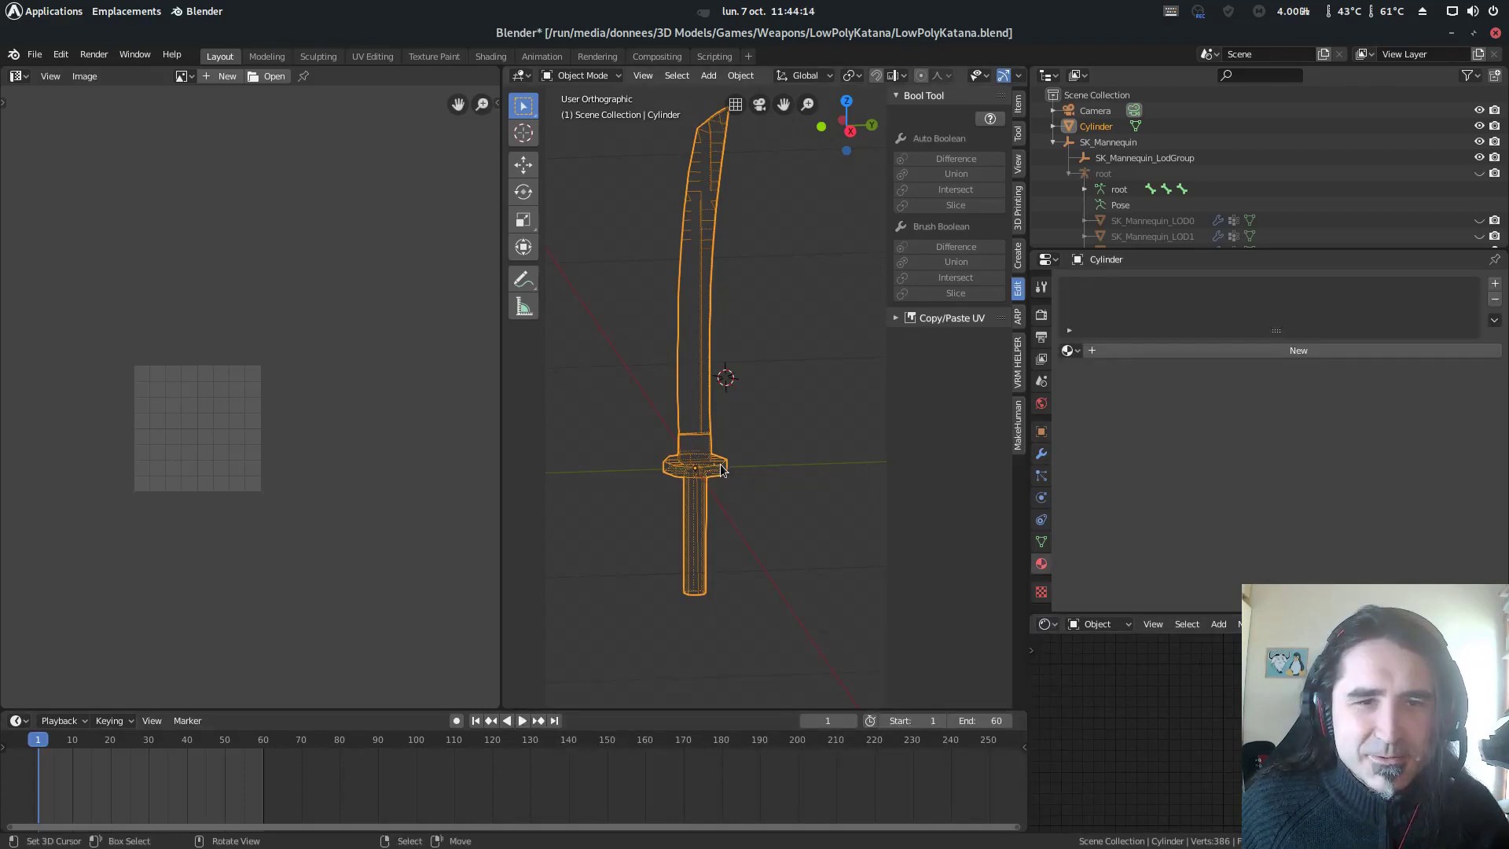
- Create a new material on the katana and name it Sabre
key(Tab)
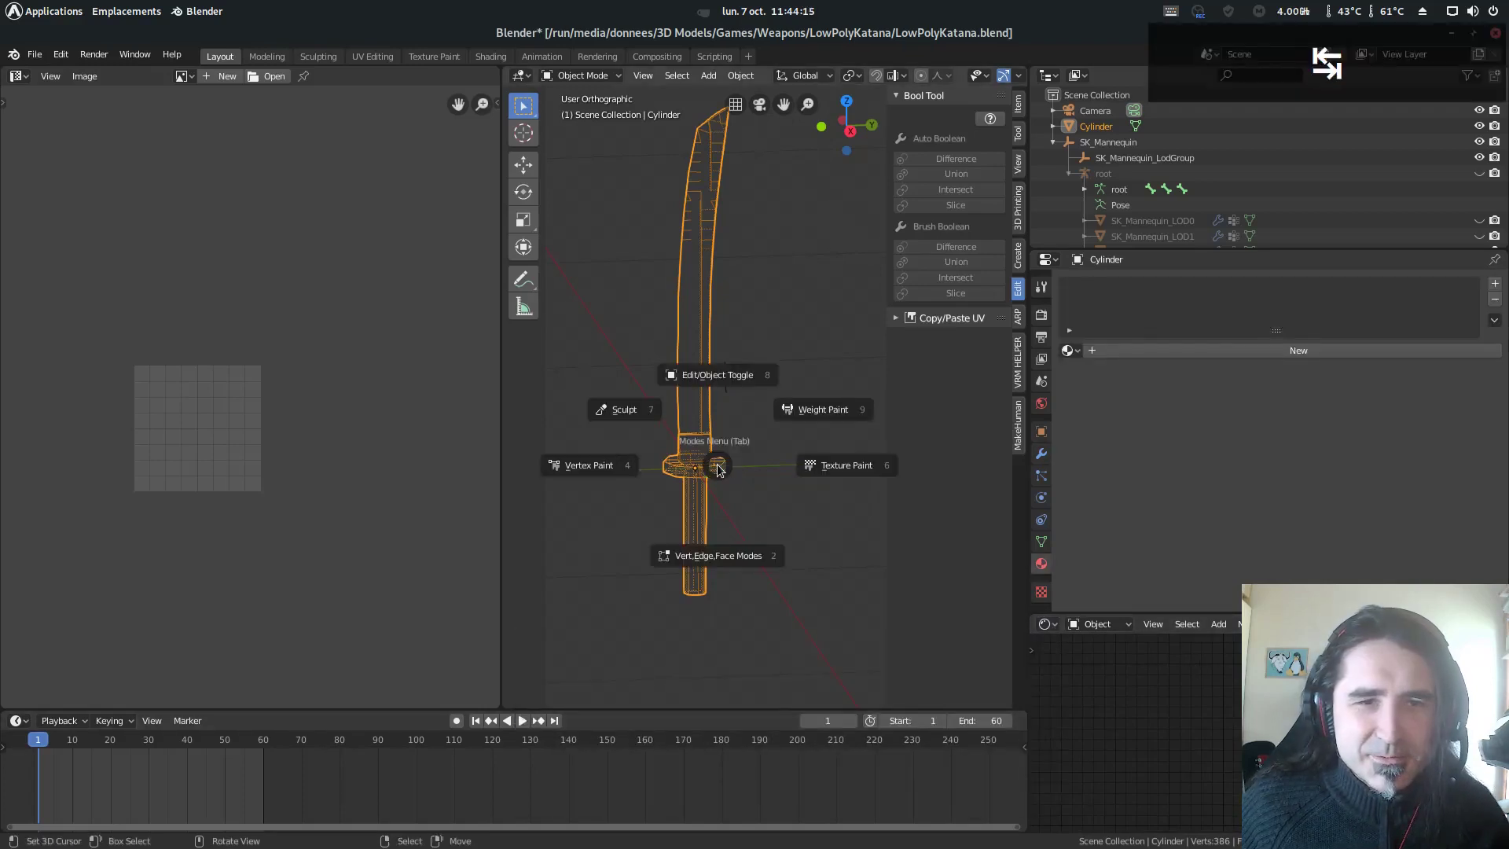
click(1130, 350)
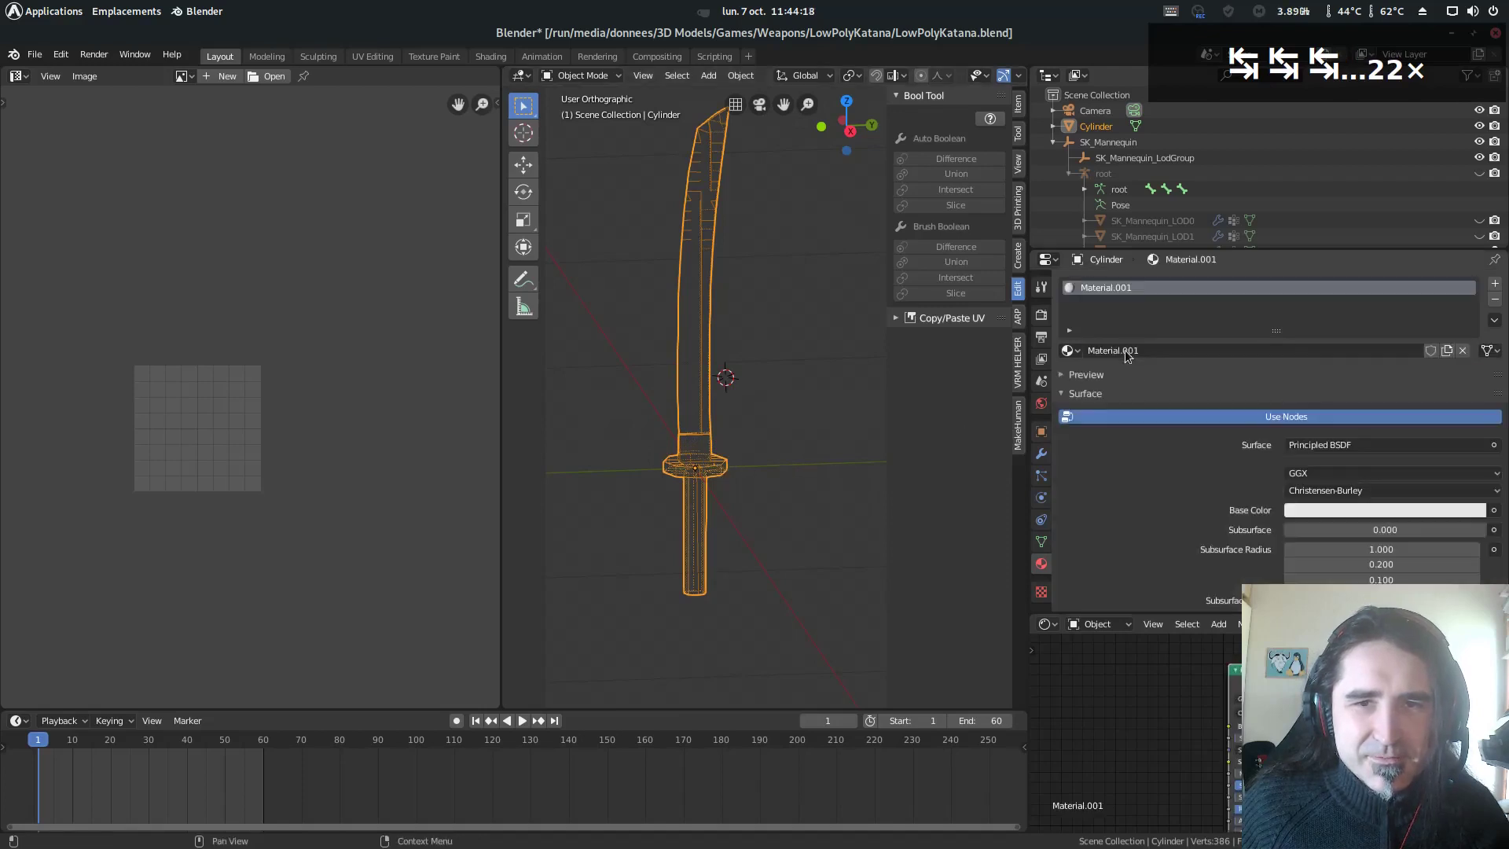
double_click(1152, 290)
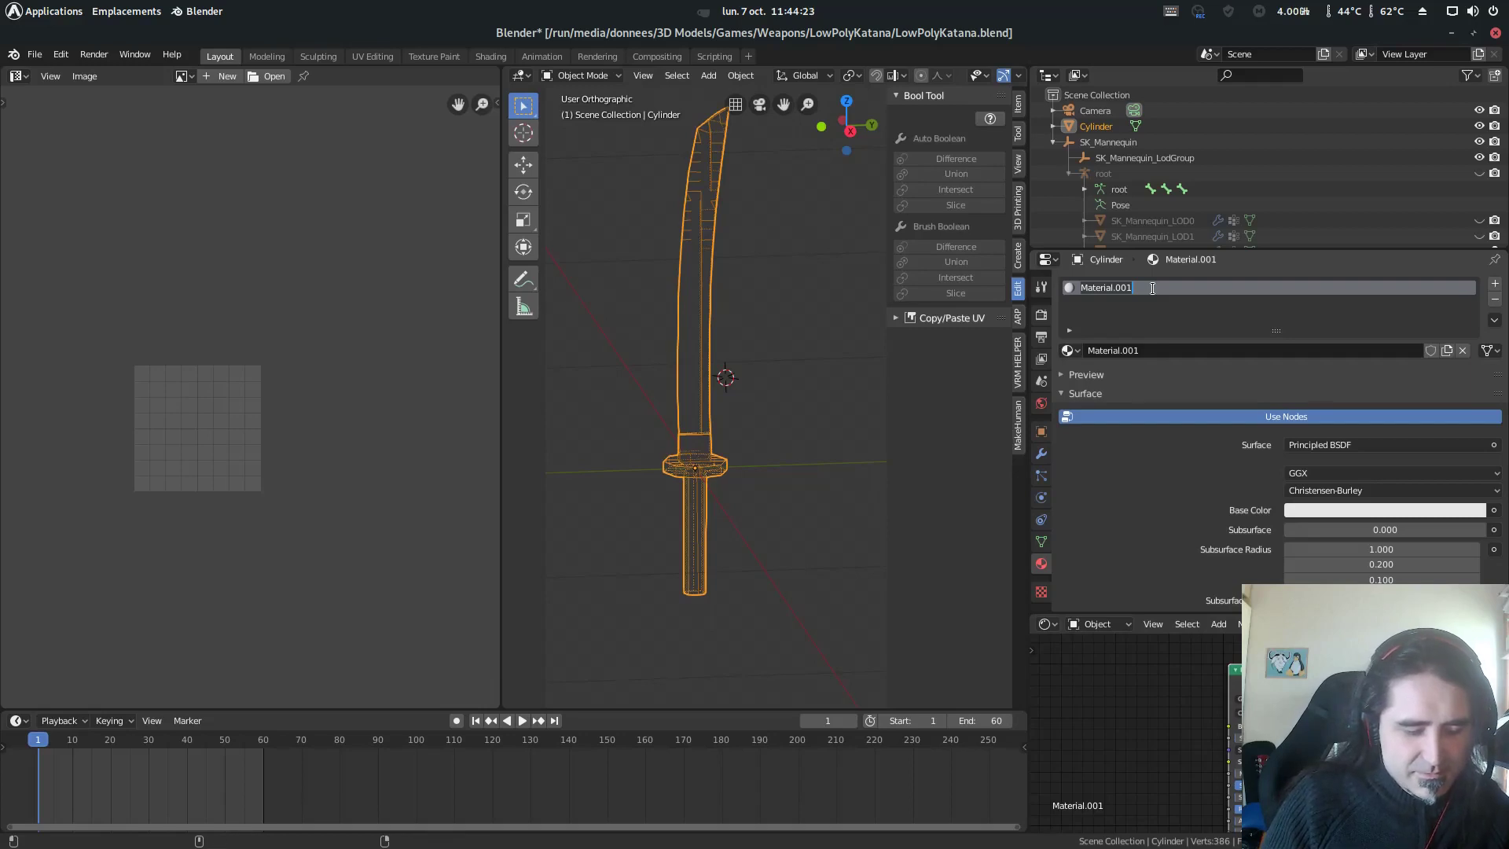
text(Sabre)
key(Return)
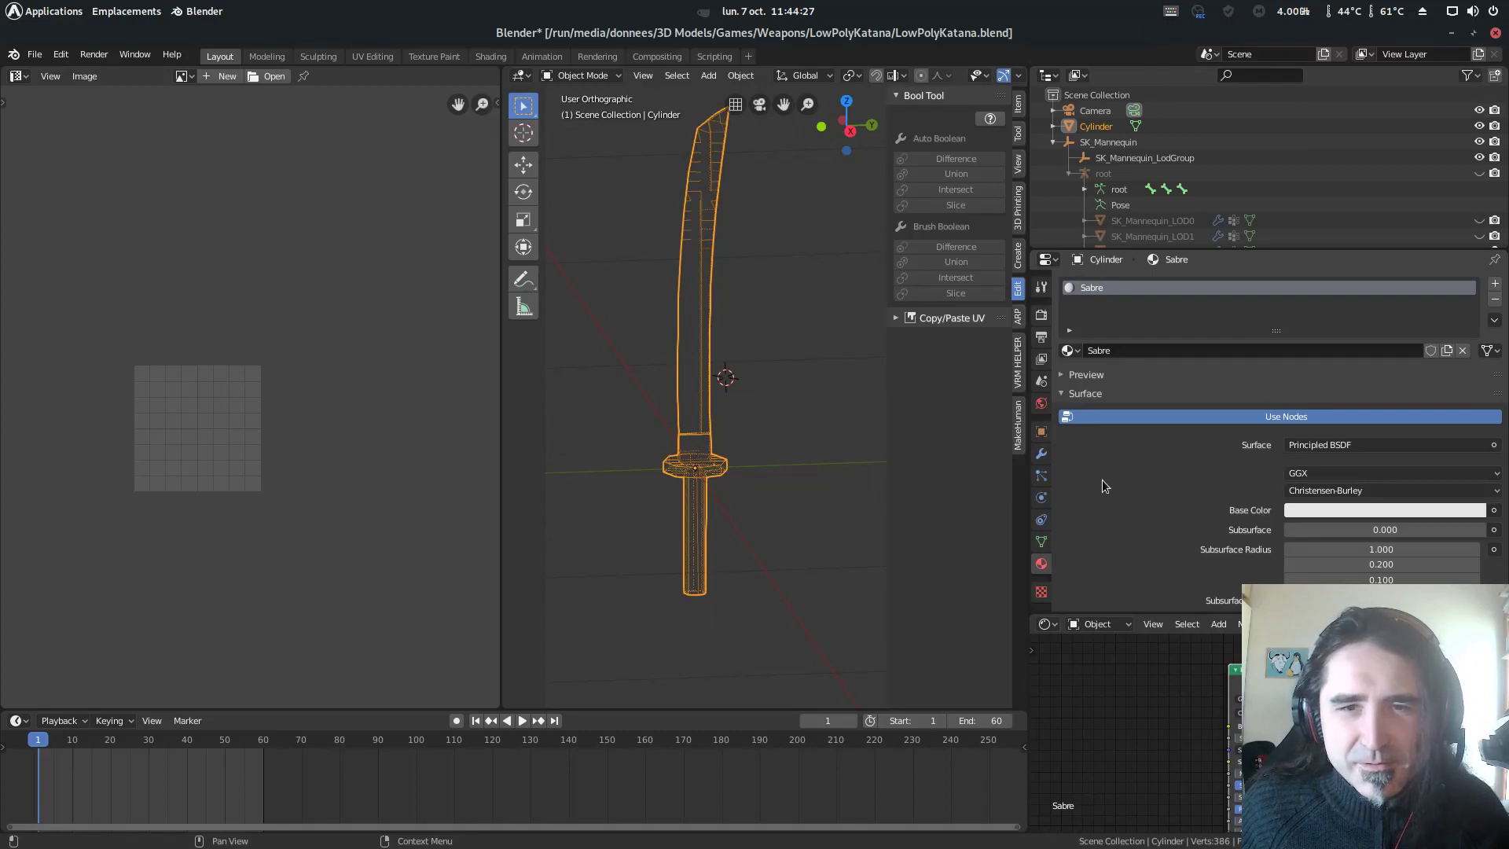
- Check the Sabre material's surface setting and whether Vertex Colors is offered among the input nodes
click(1298, 443)
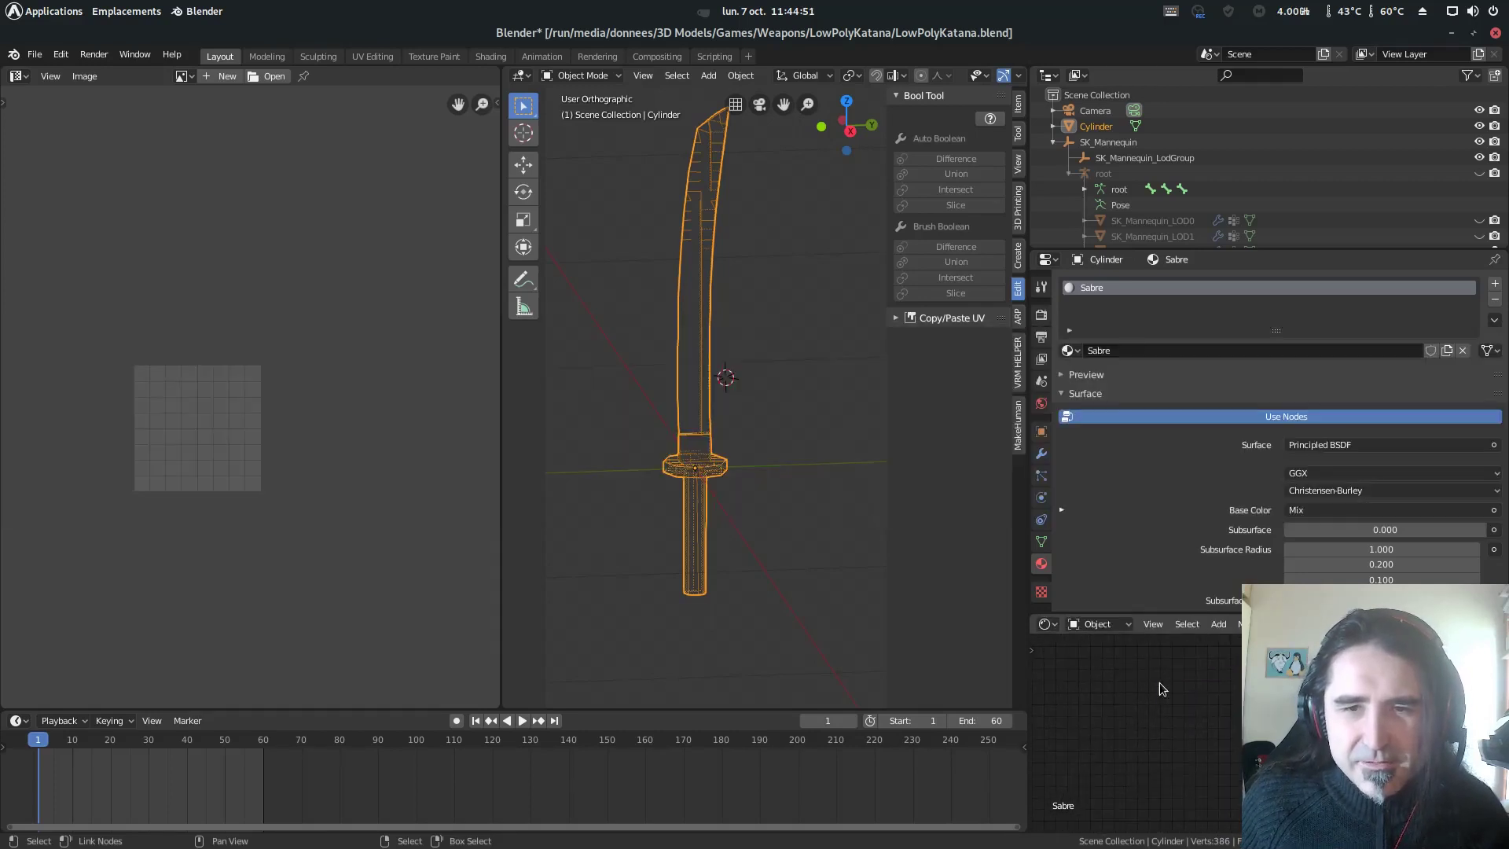
key(shift+a)
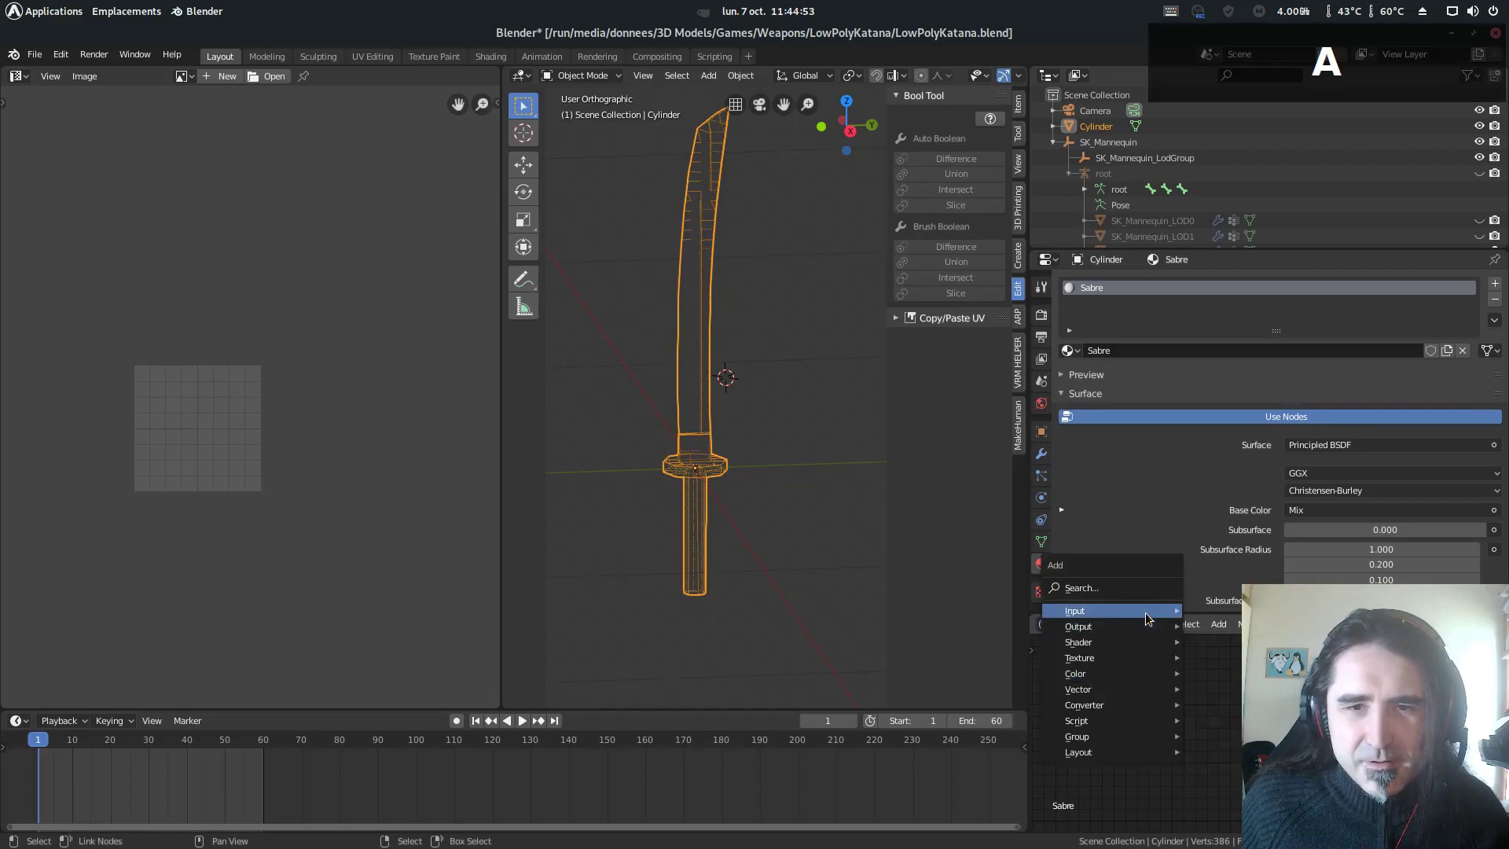
mouse_move(1145, 612)
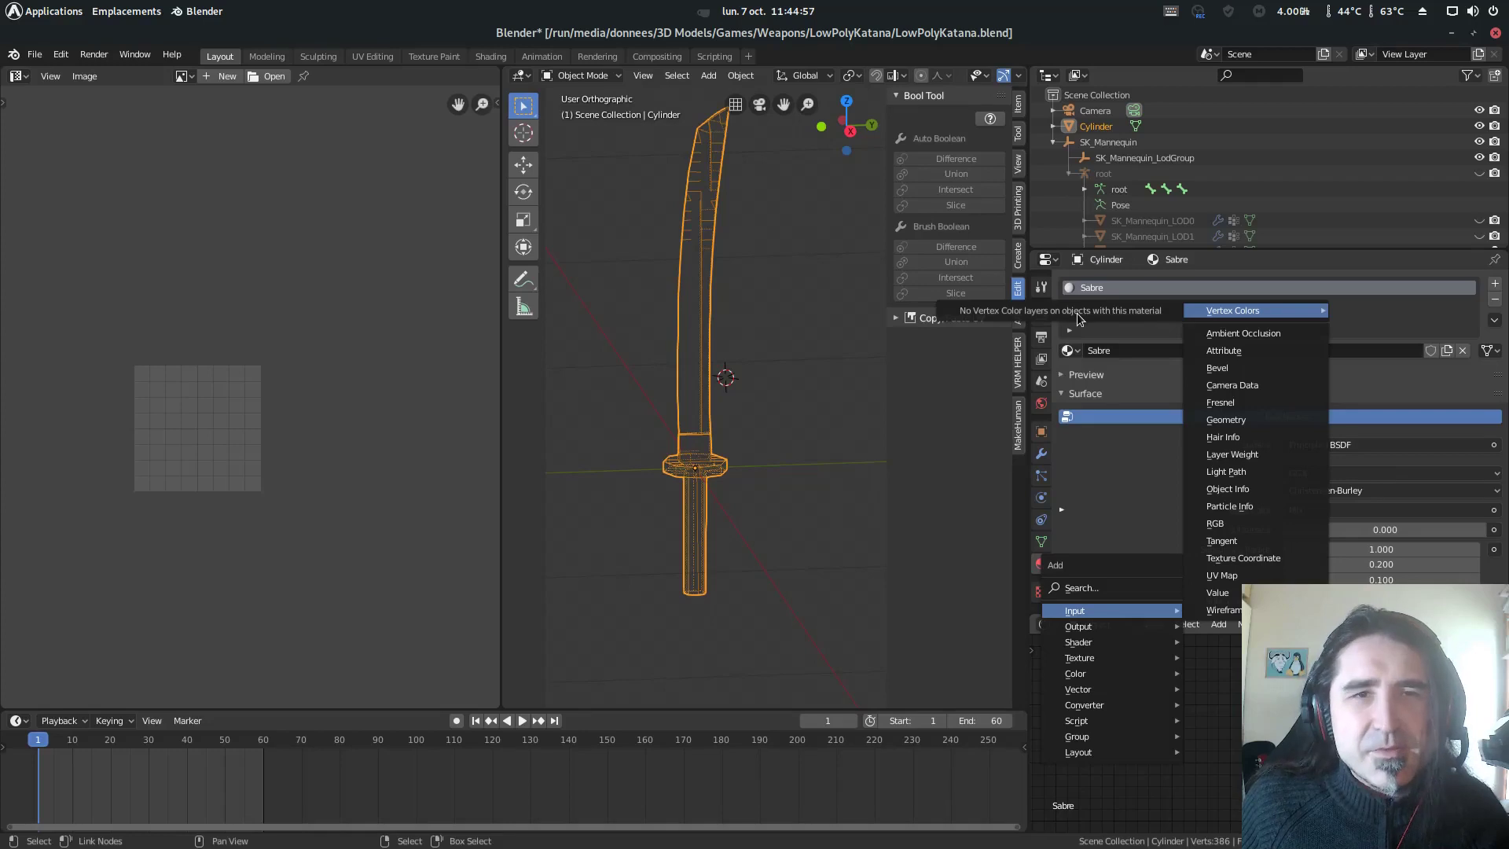
click(1244, 559)
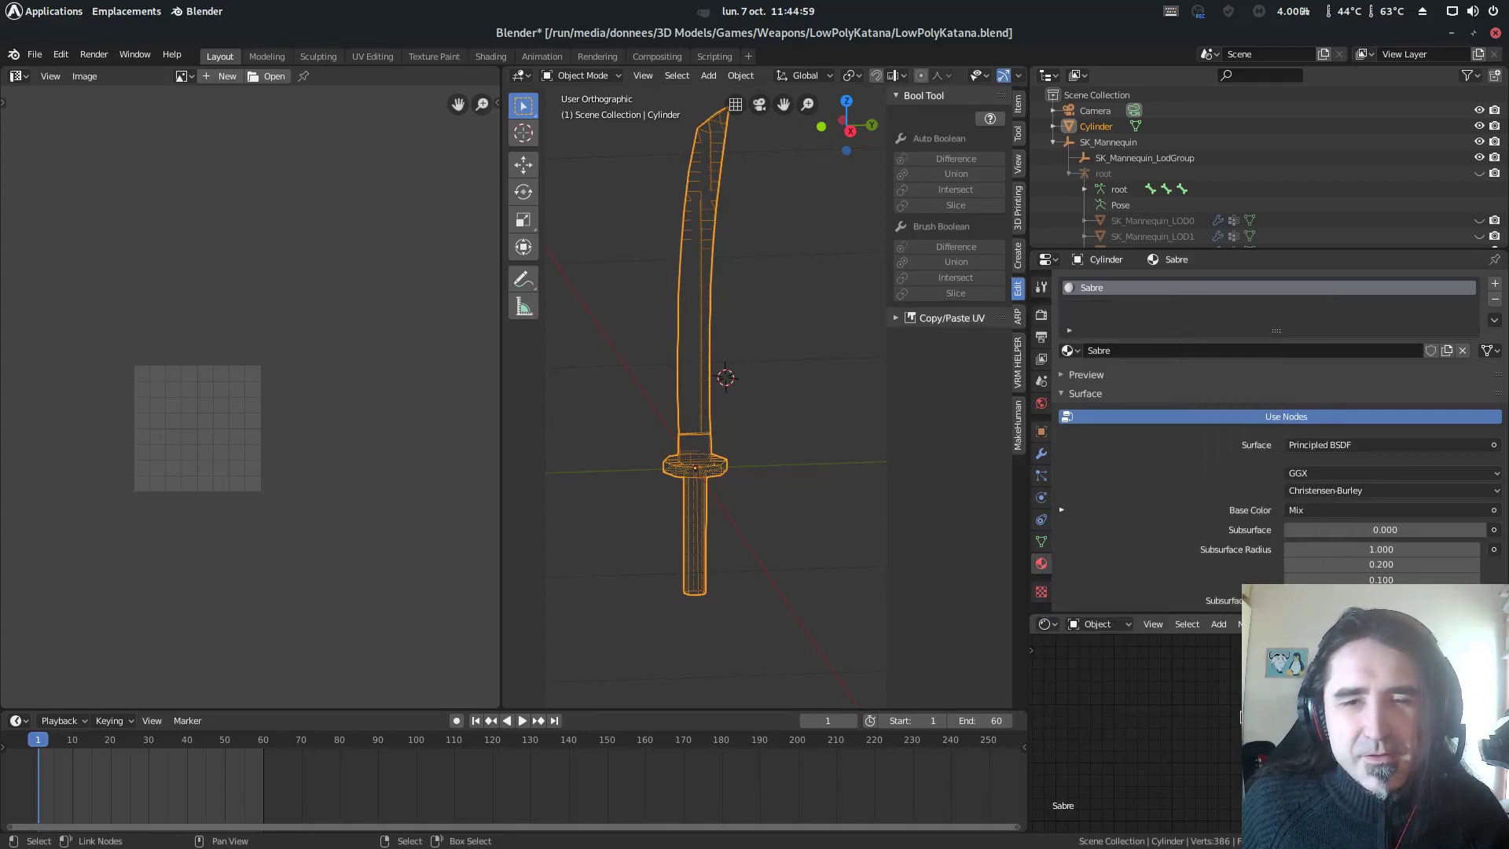
- Widen the 3D viewport by narrowing the UV editor, keeping the katana in view
middle_drag(721, 413, 690, 480)
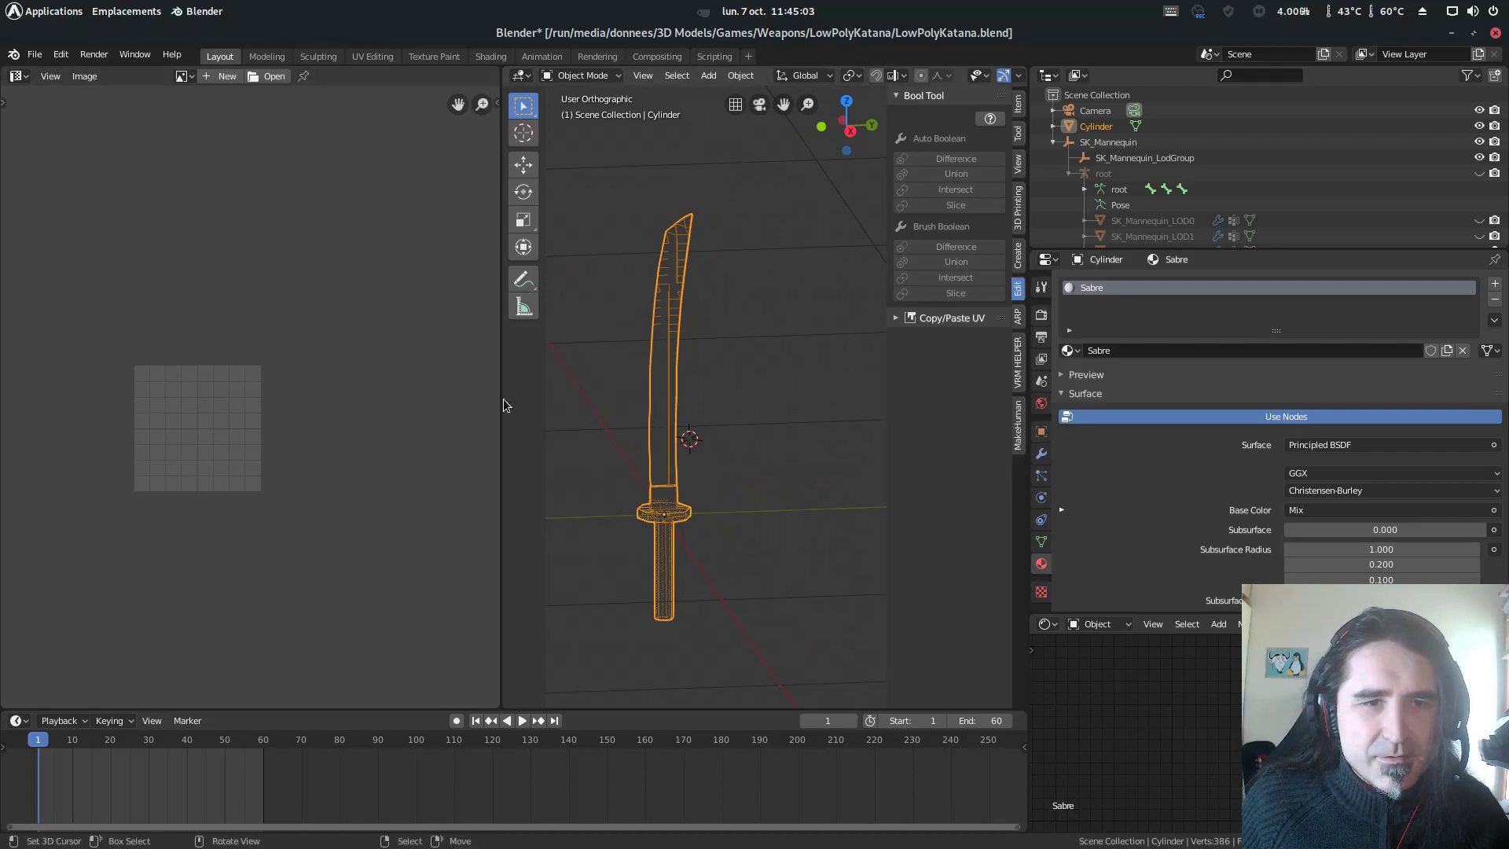
drag(501, 400, 171, 438)
shift+middle_drag(394, 263, 546, 310)
mouse_move(63, 115)
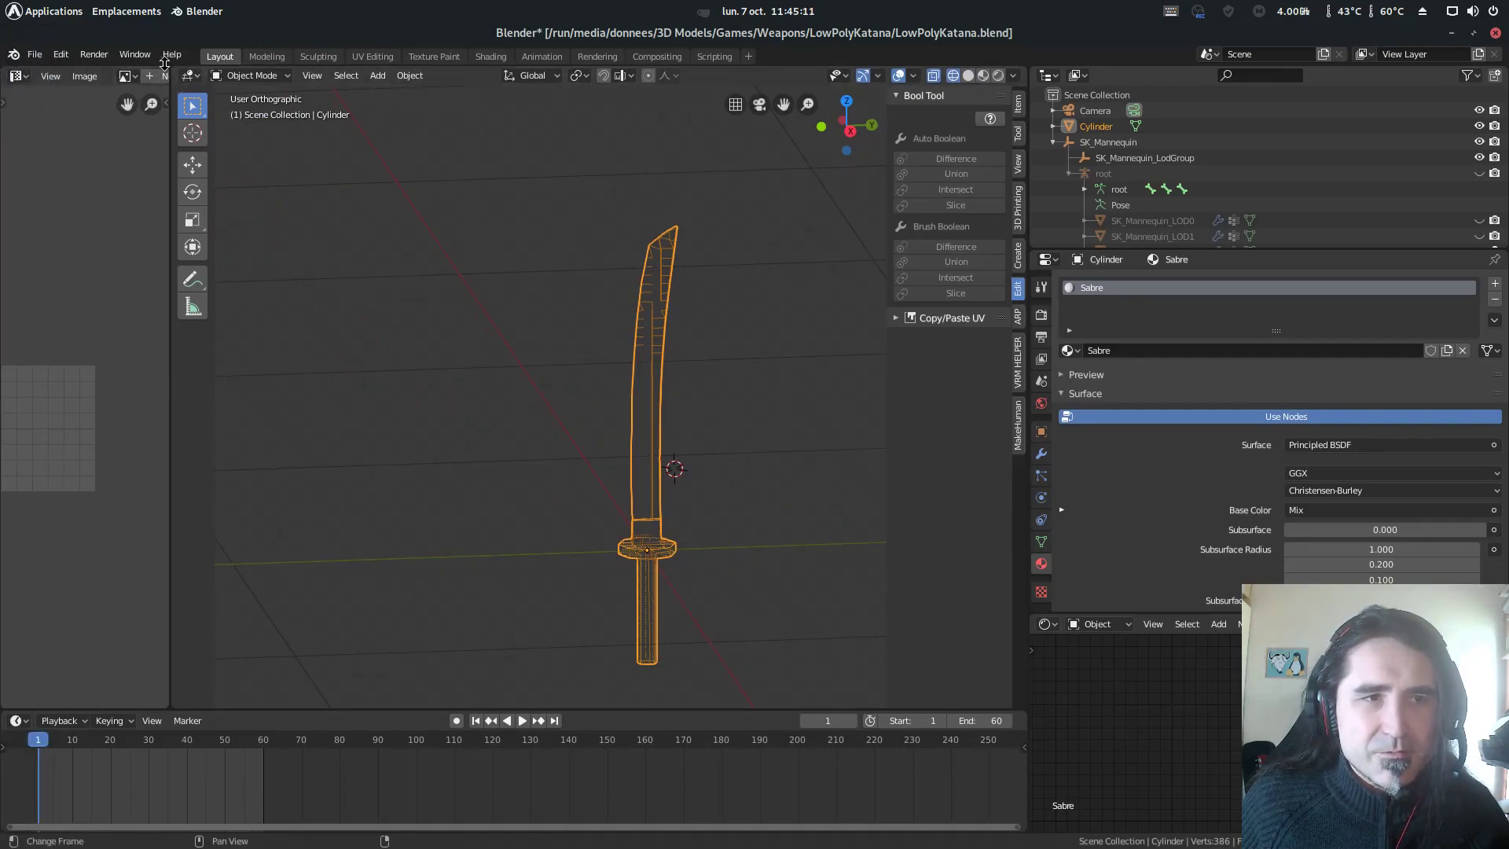
scroll(694, 227, up, 1)
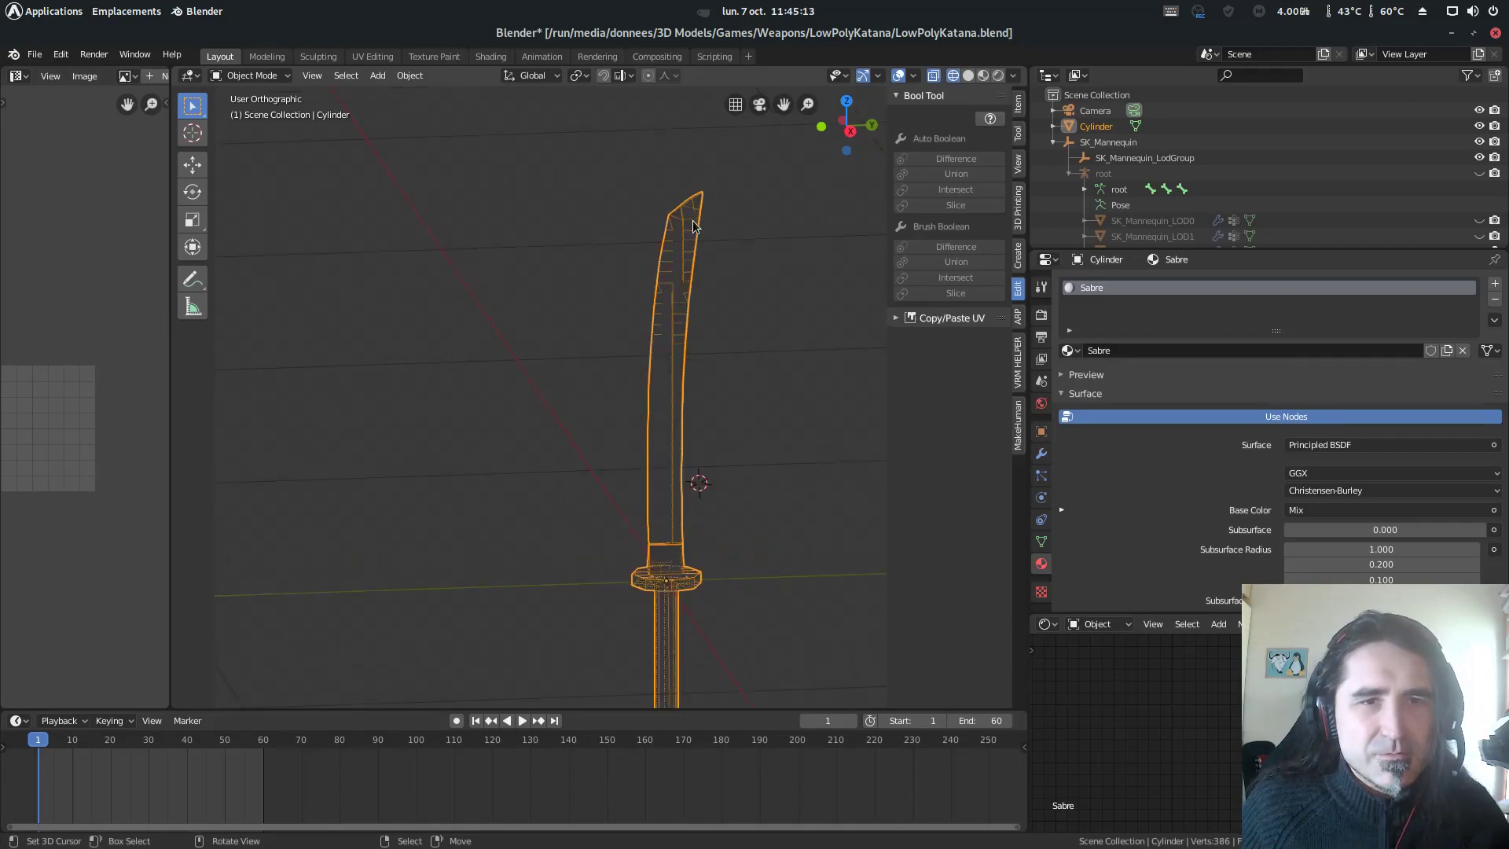
- Switch the katana to Vertex Paint mode and display it with solid shading
middle_drag(752, 337, 835, 540)
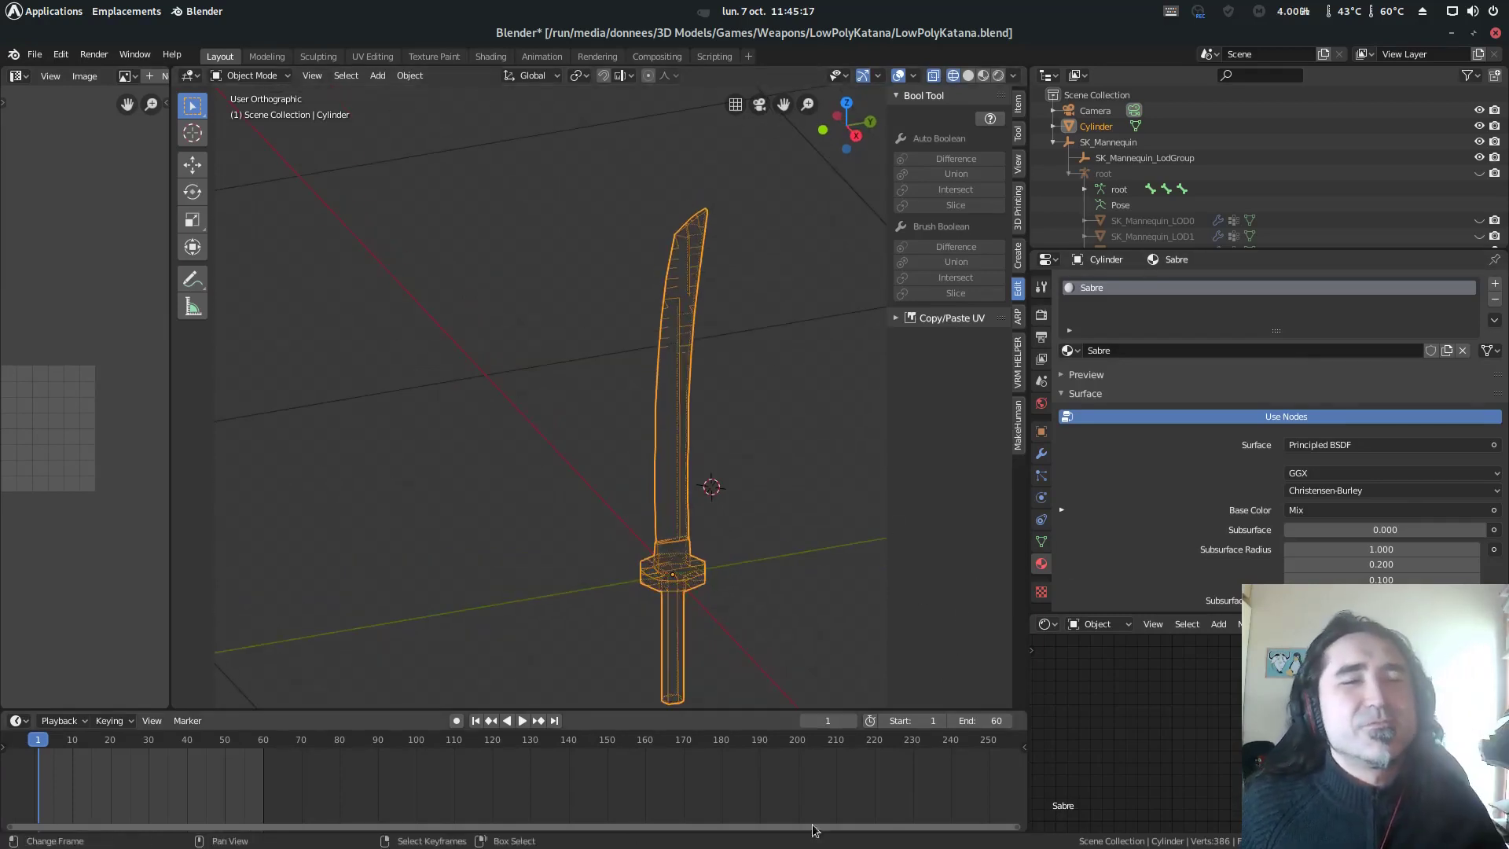
scroll(783, 527, down, 1)
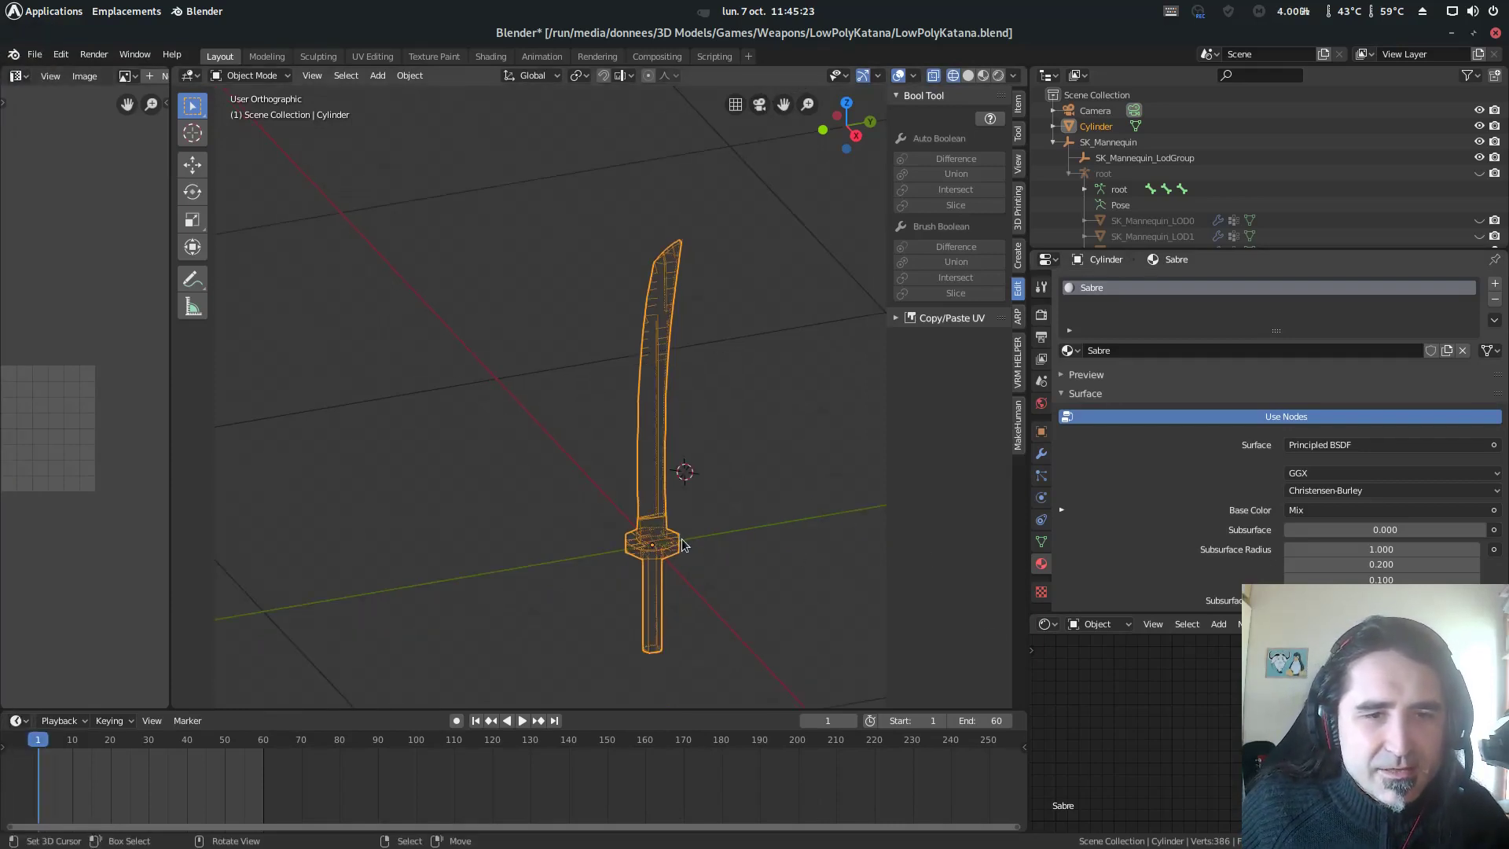
middle_drag(682, 544, 676, 559)
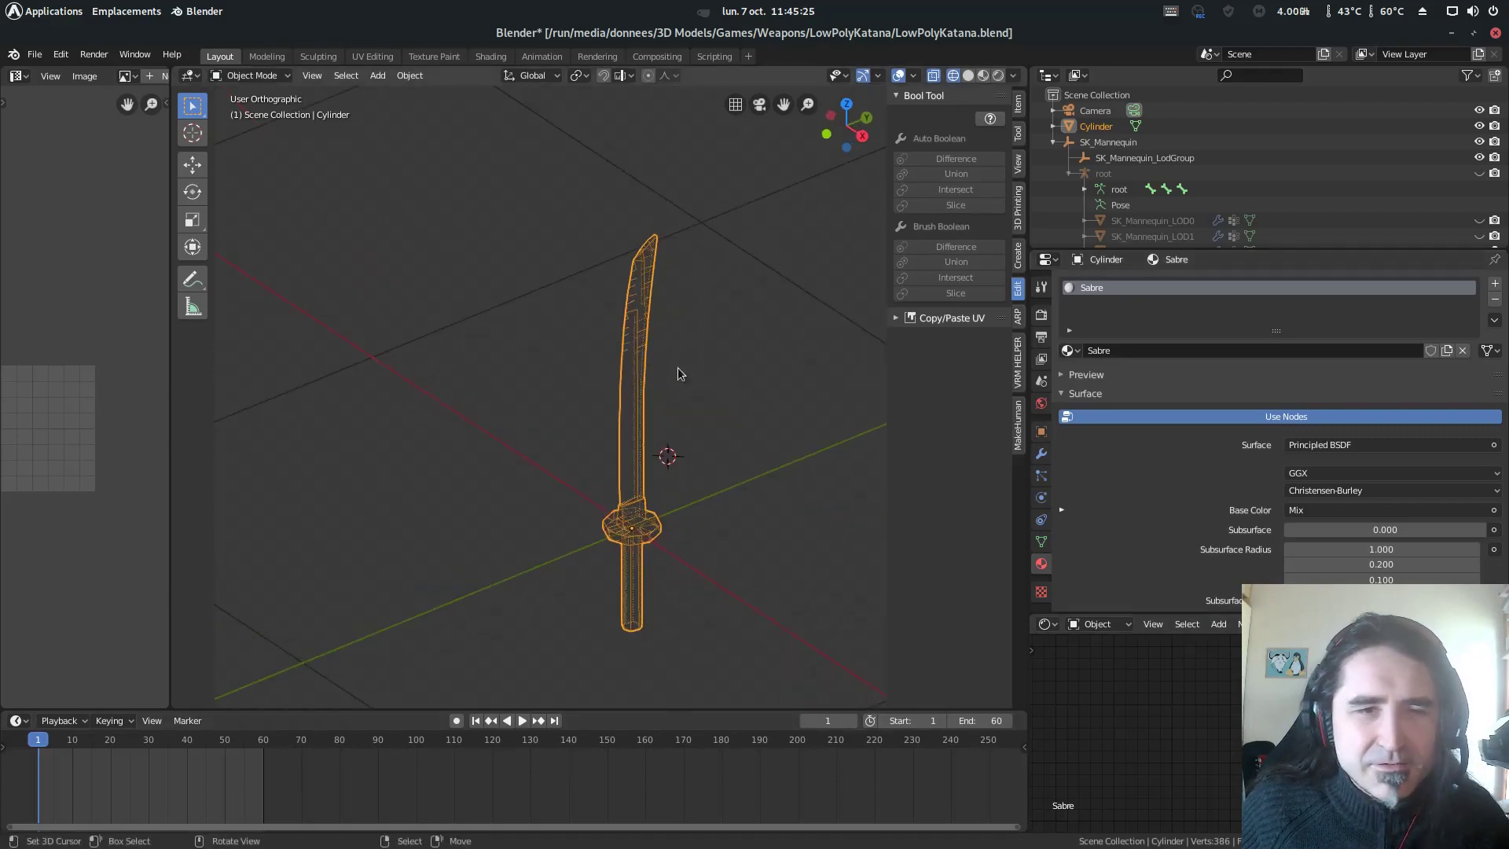
scroll(834, 509, up, 2)
middle_drag(828, 508, 721, 529)
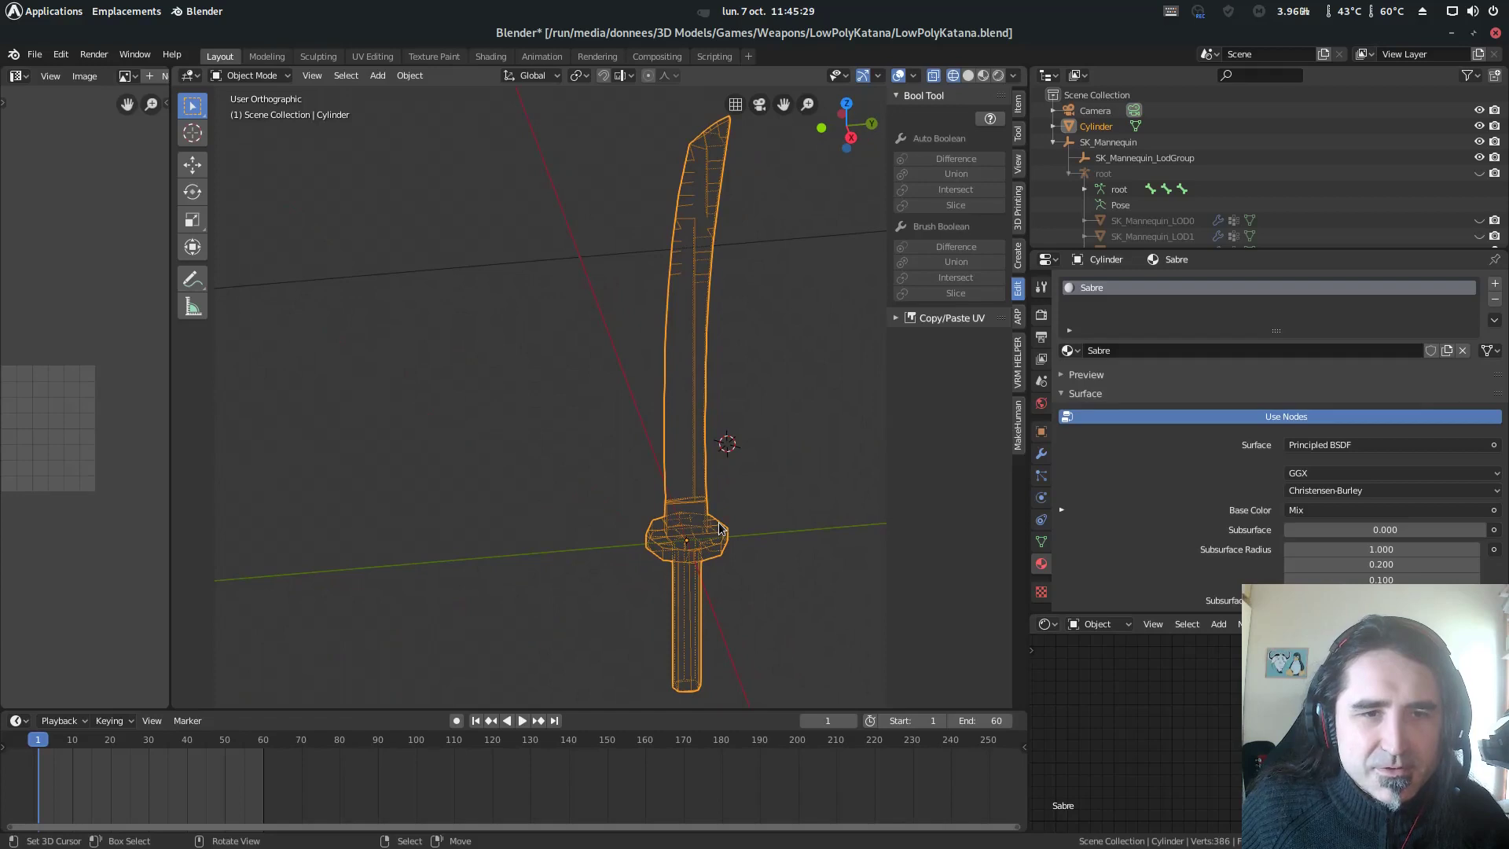
key(Tab)
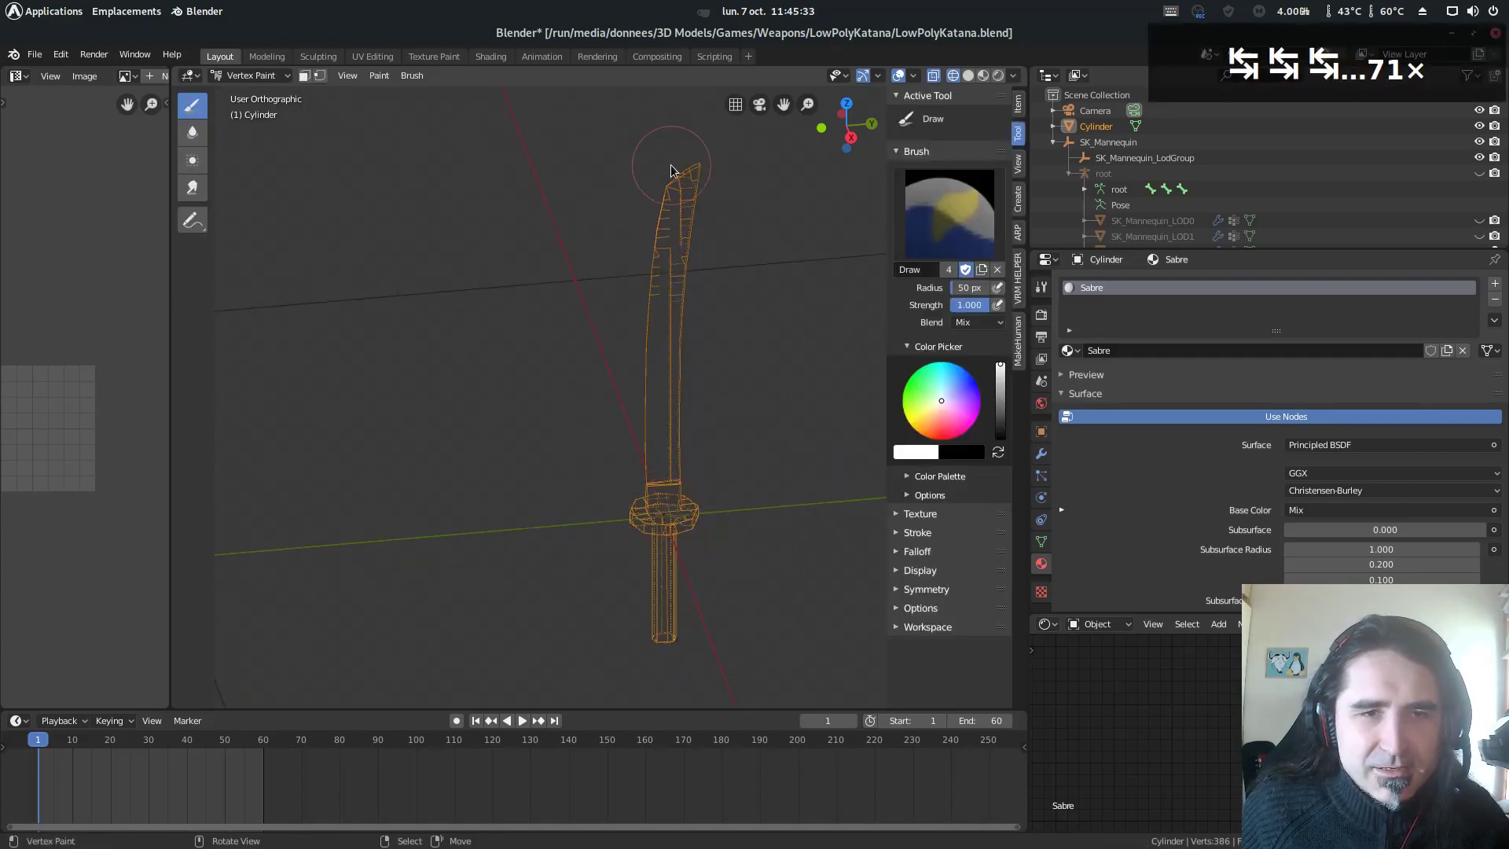
click(970, 75)
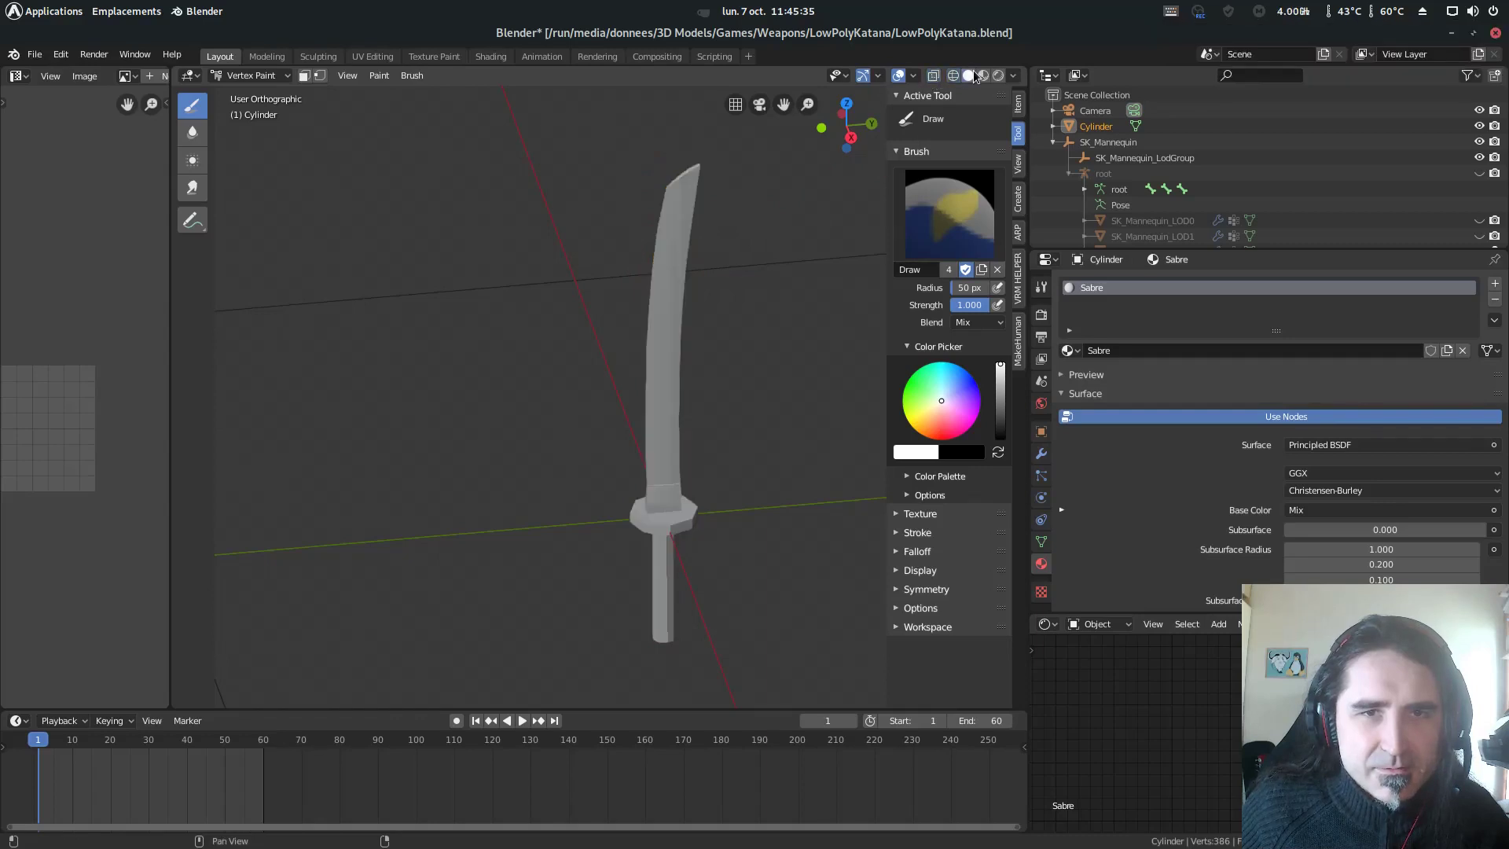
- Display the katana in material preview and paint the whole sword black as a base colour
click(986, 76)
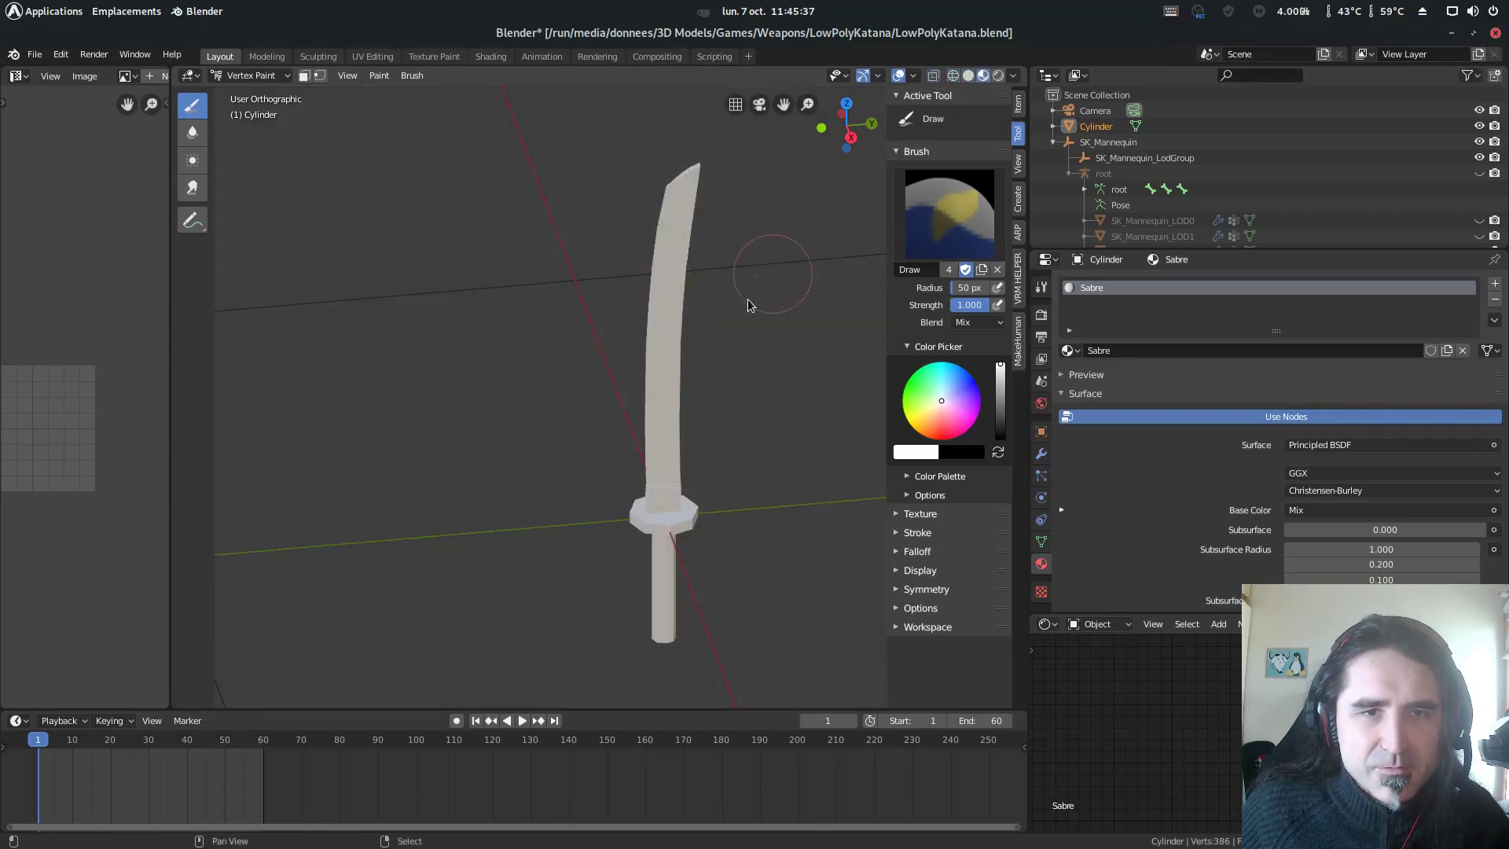
middle_drag(747, 304, 654, 132)
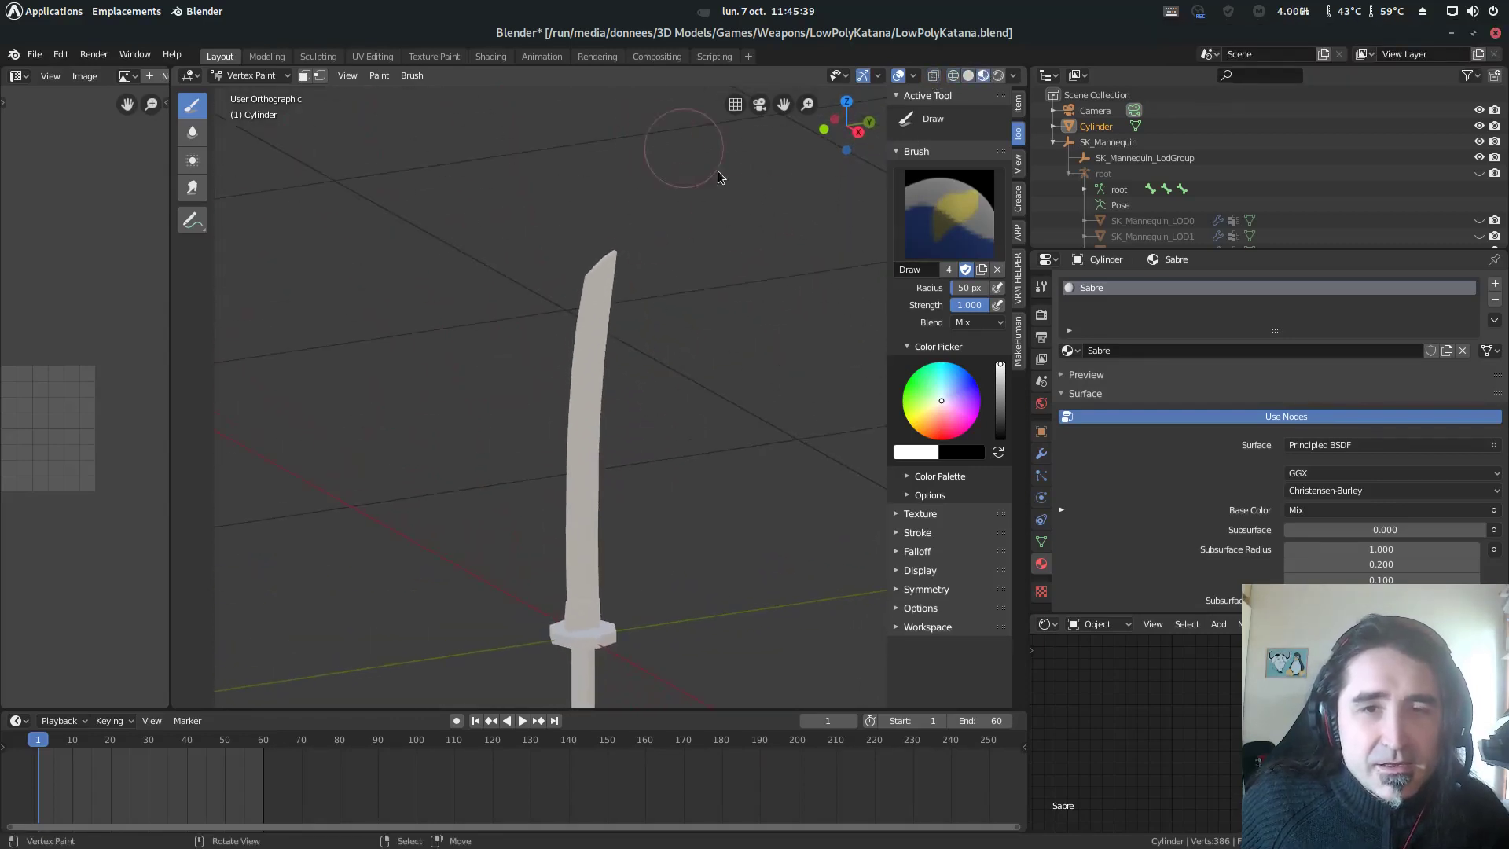
middle_drag(718, 177, 785, 294)
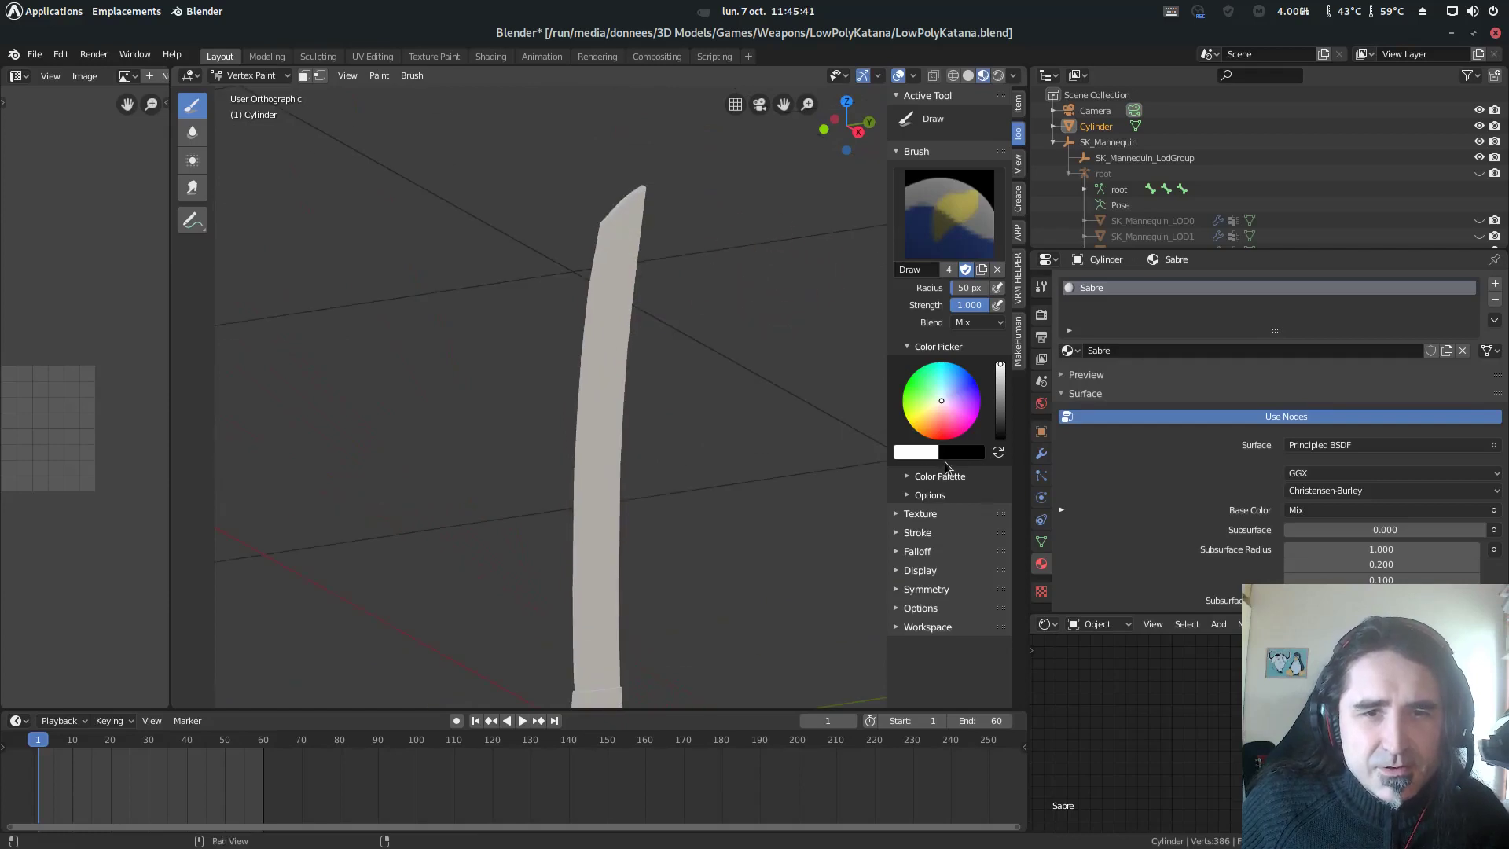
scroll(707, 462, down, 5)
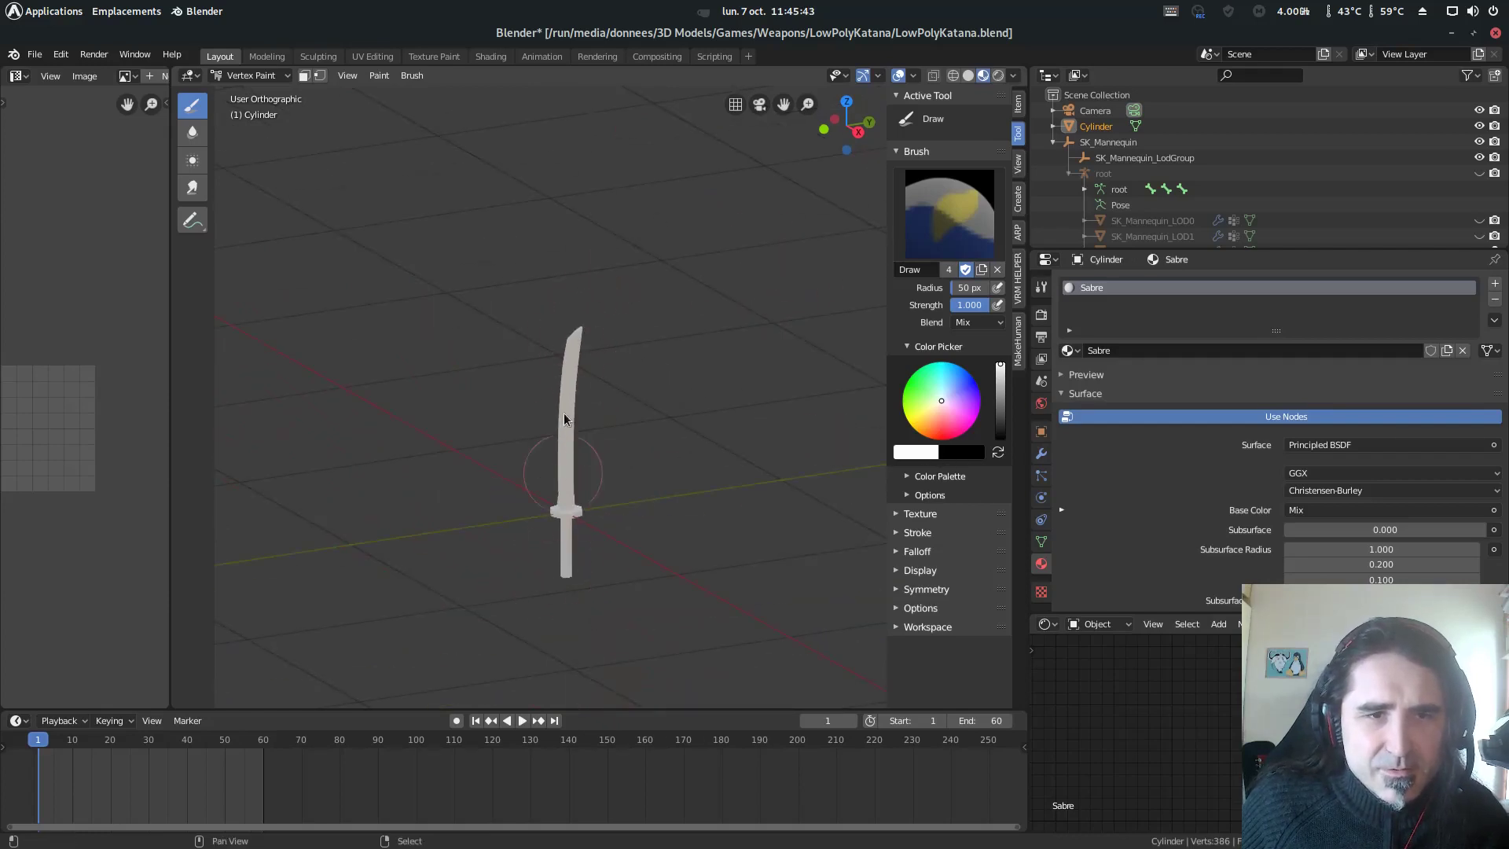
mouse_move(572, 378)
mouse_down()
mouse_move(578, 342)
mouse_move(560, 621)
mouse_move(593, 603)
mouse_up()
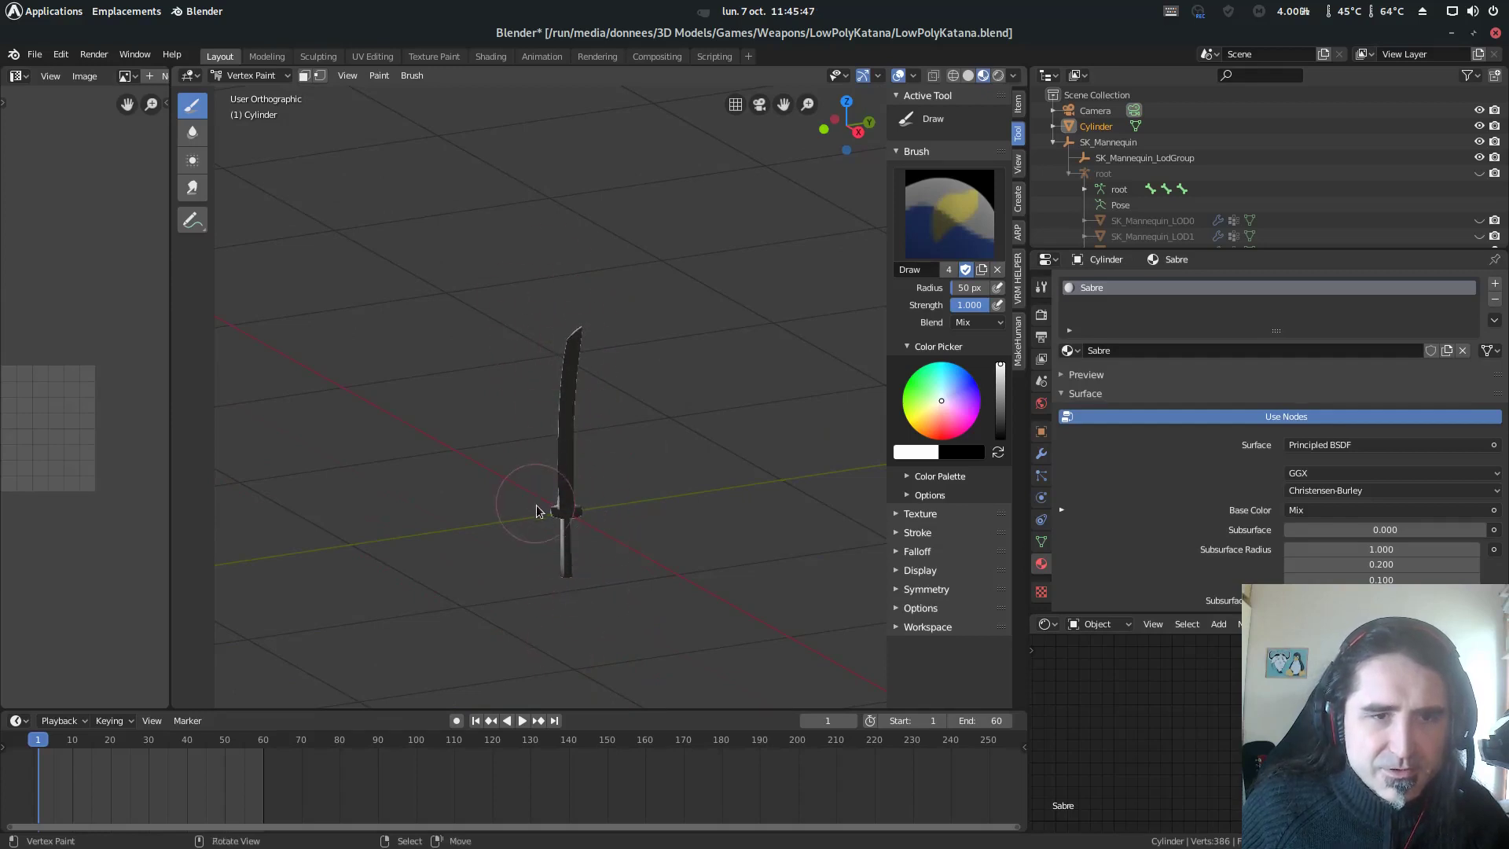
middle_drag(537, 512, 579, 634)
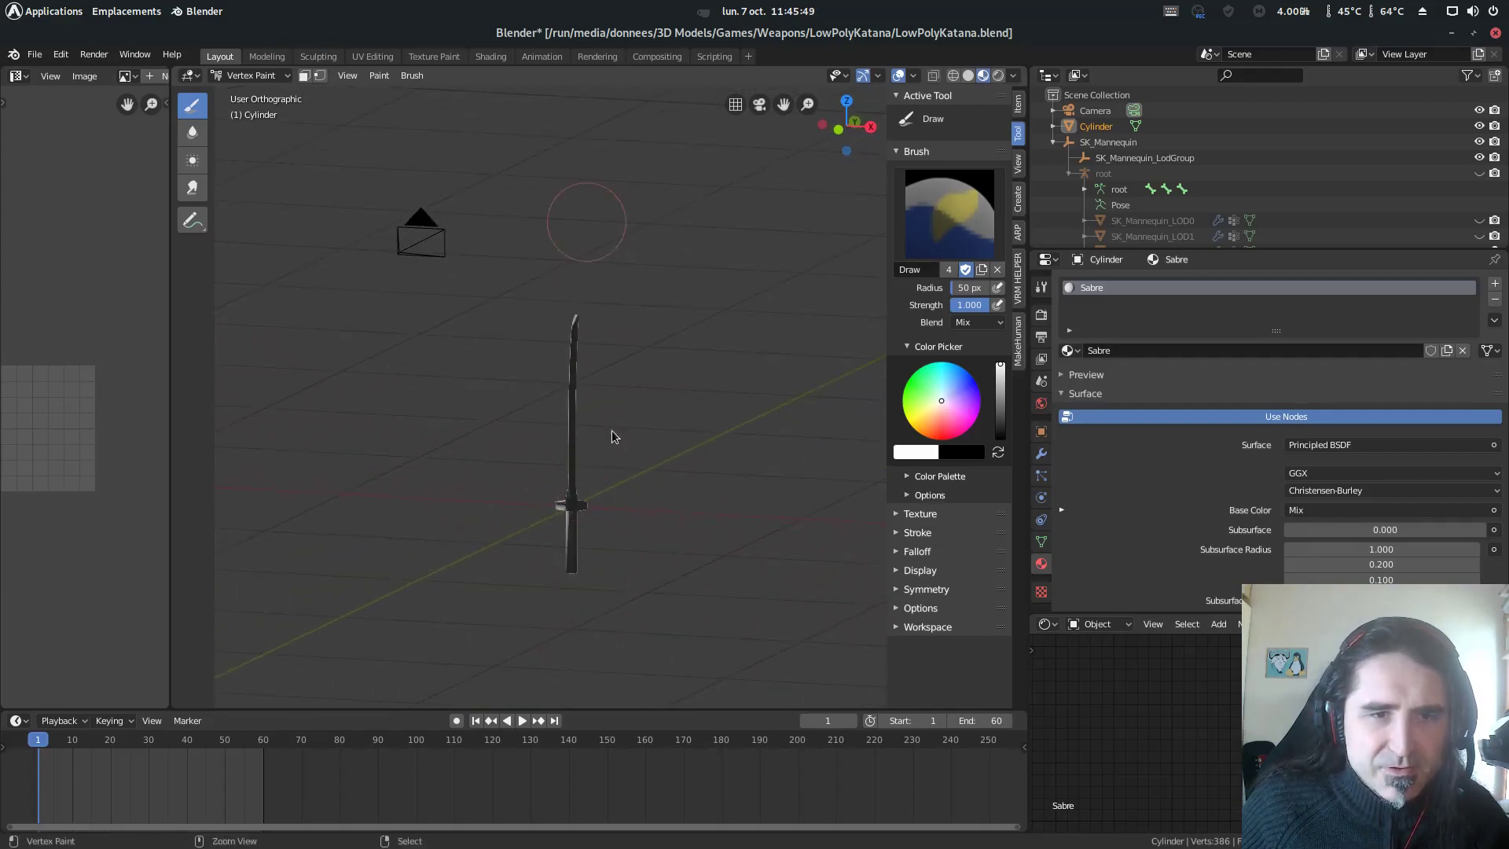
middle_drag(508, 540, 570, 447)
scroll(570, 447, down, 3)
- Set the vertex paint brush colour to pure red
click(930, 452)
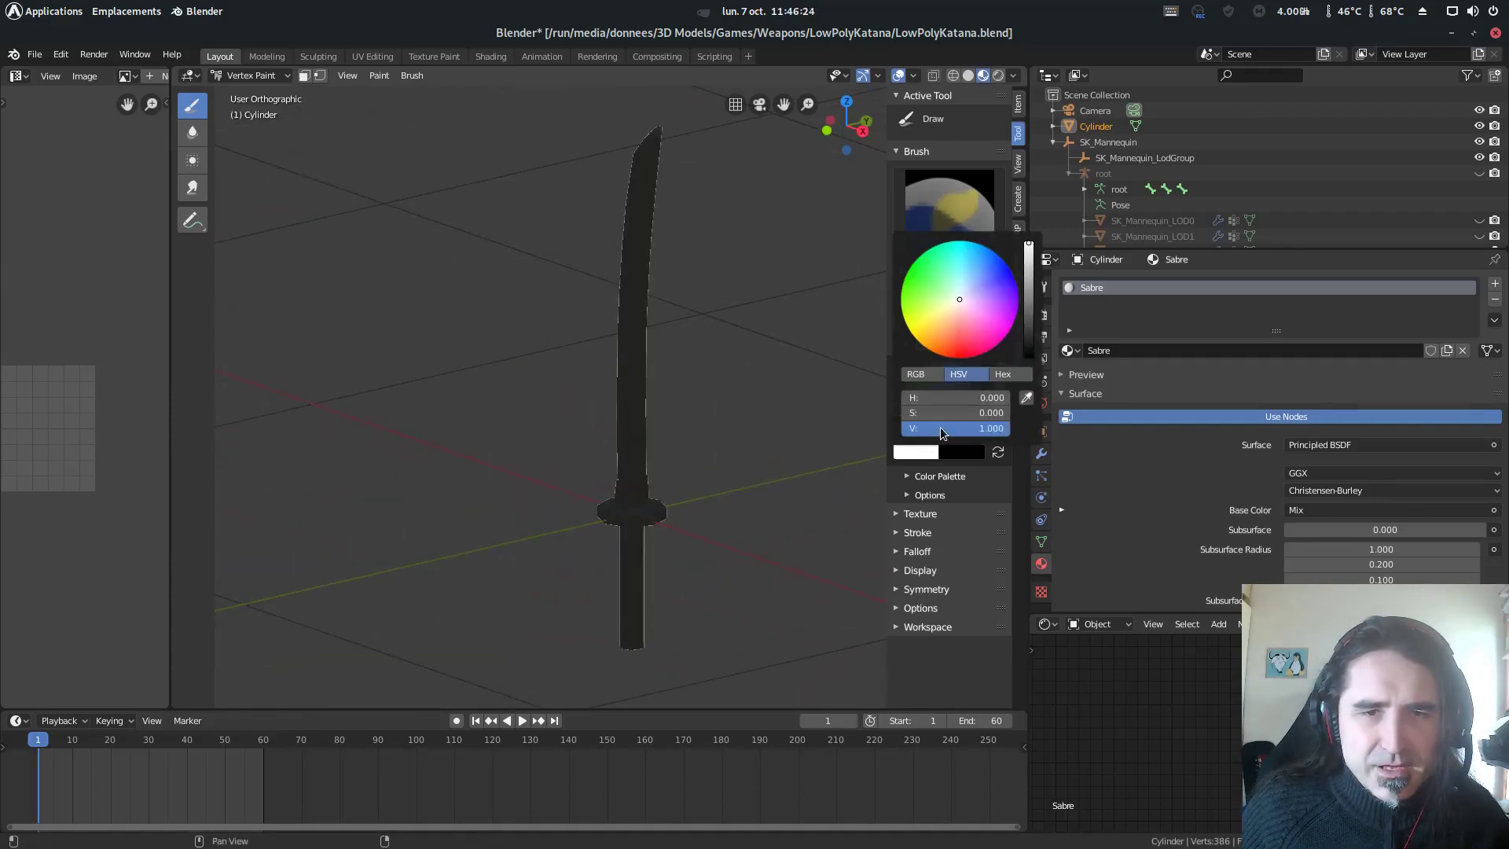
click(957, 356)
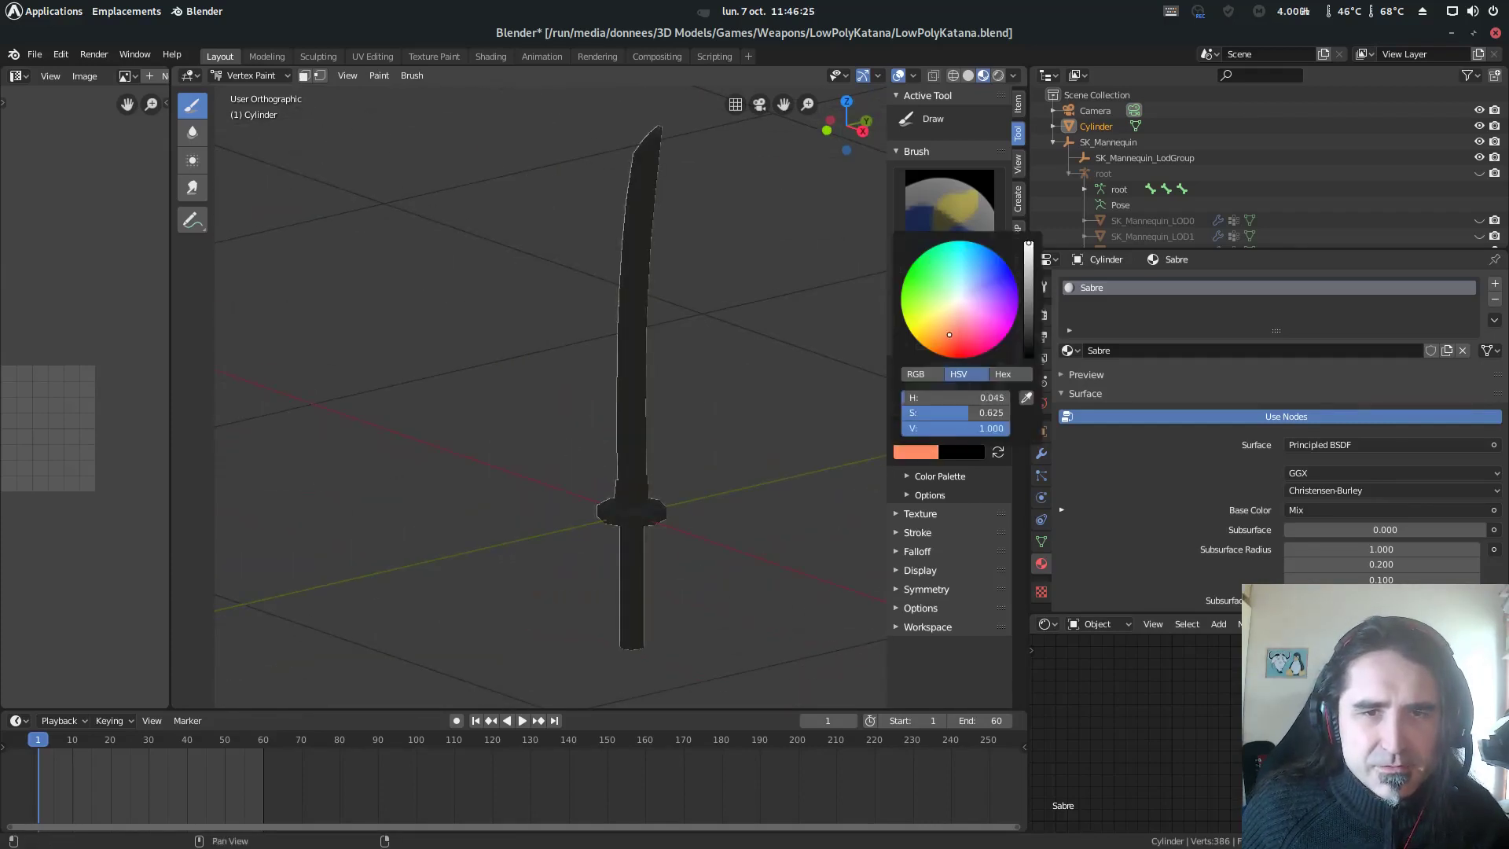
click(917, 374)
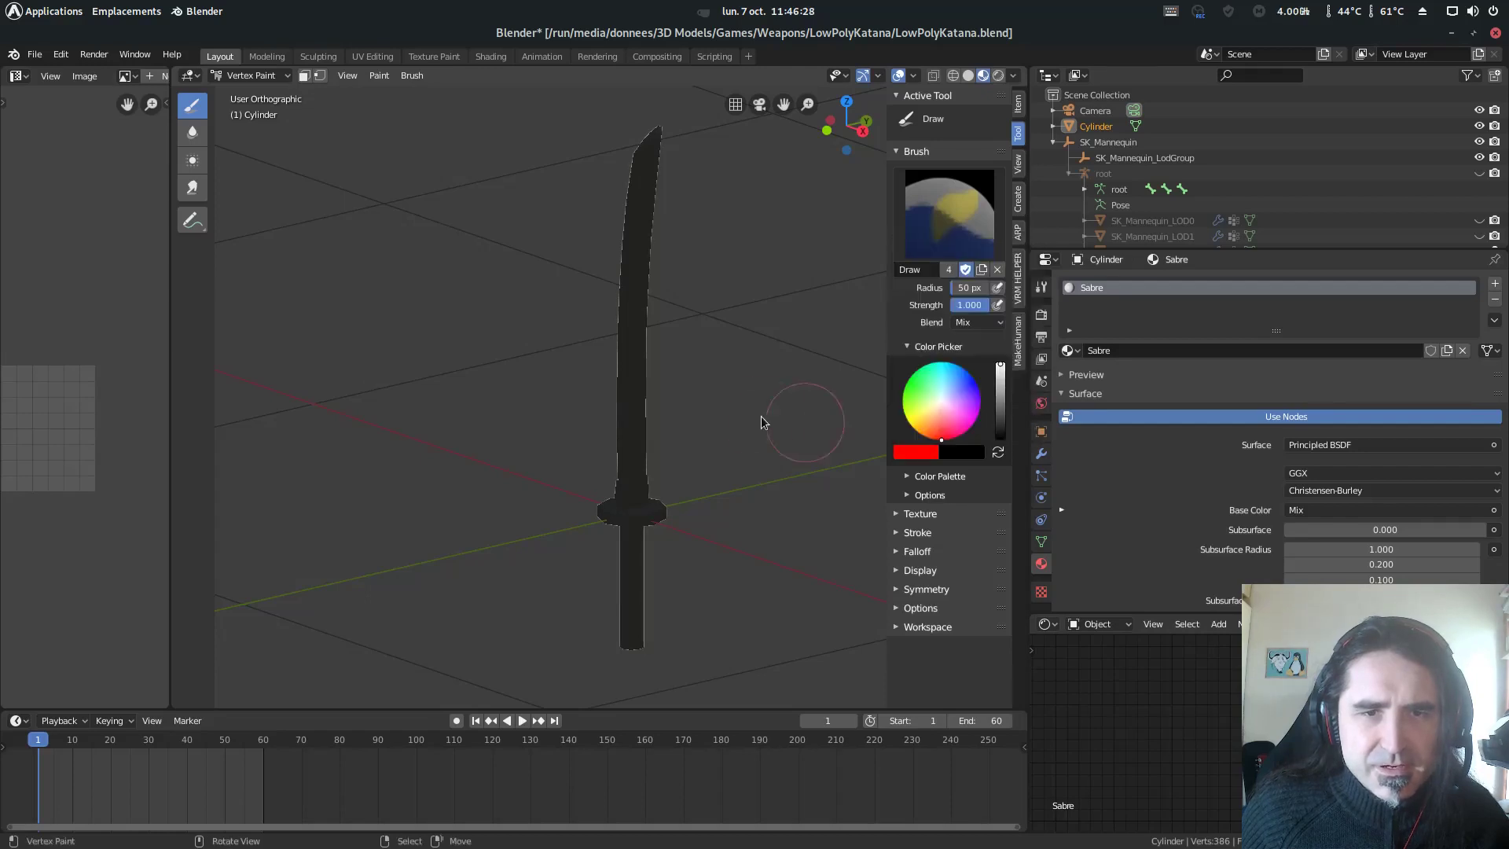
- Paint both sides of the blade red, from the tip down to the collar above the guard
middle_drag(661, 285, 692, 551)
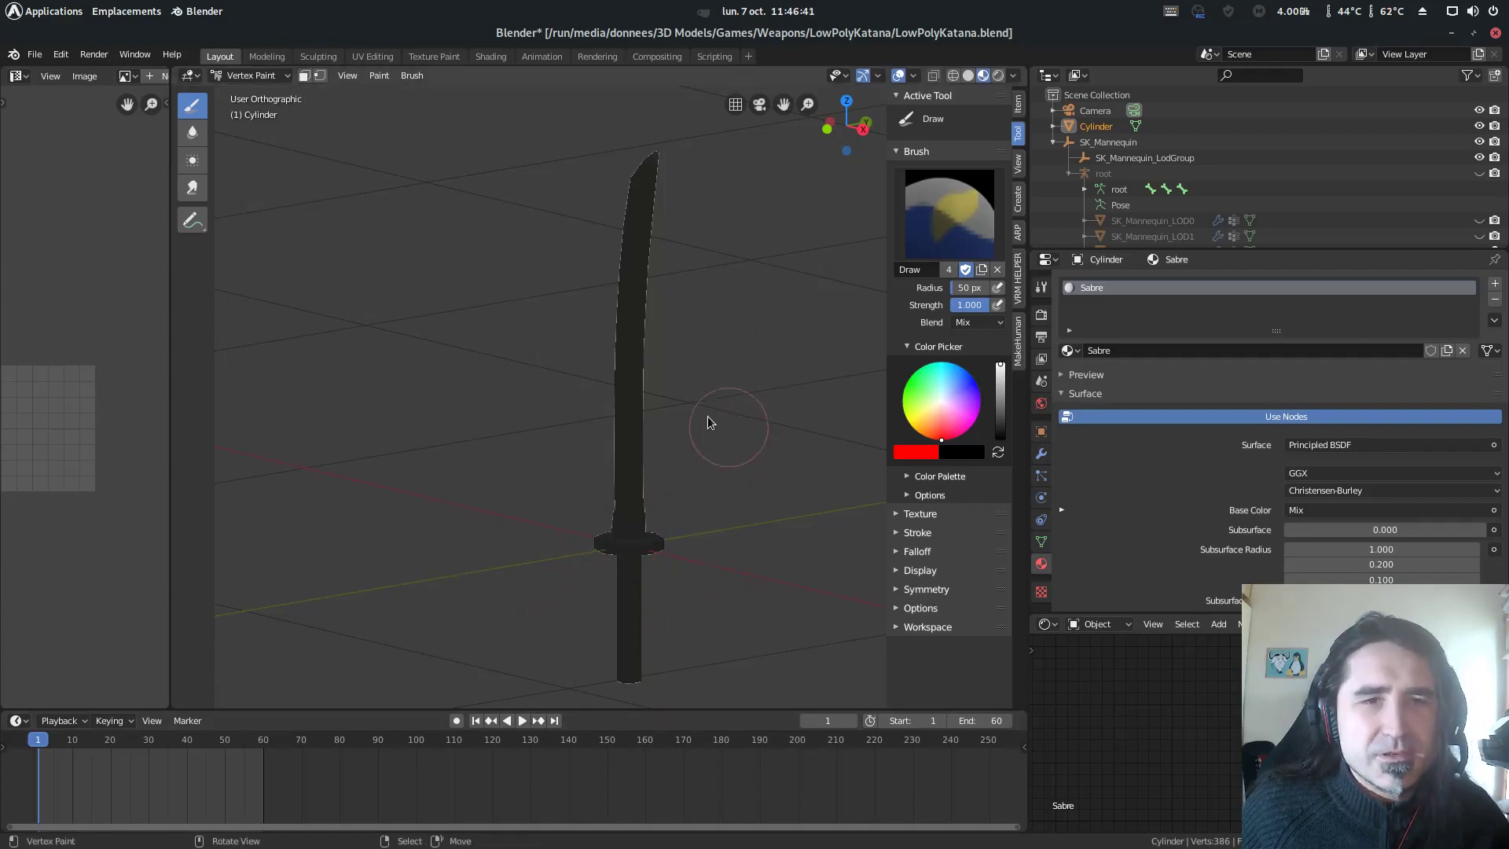
middle_drag(708, 416, 702, 338)
drag(669, 173, 647, 448)
middle_drag(647, 448, 511, 441)
middle_drag(435, 151, 369, 169)
drag(287, 181, 305, 472)
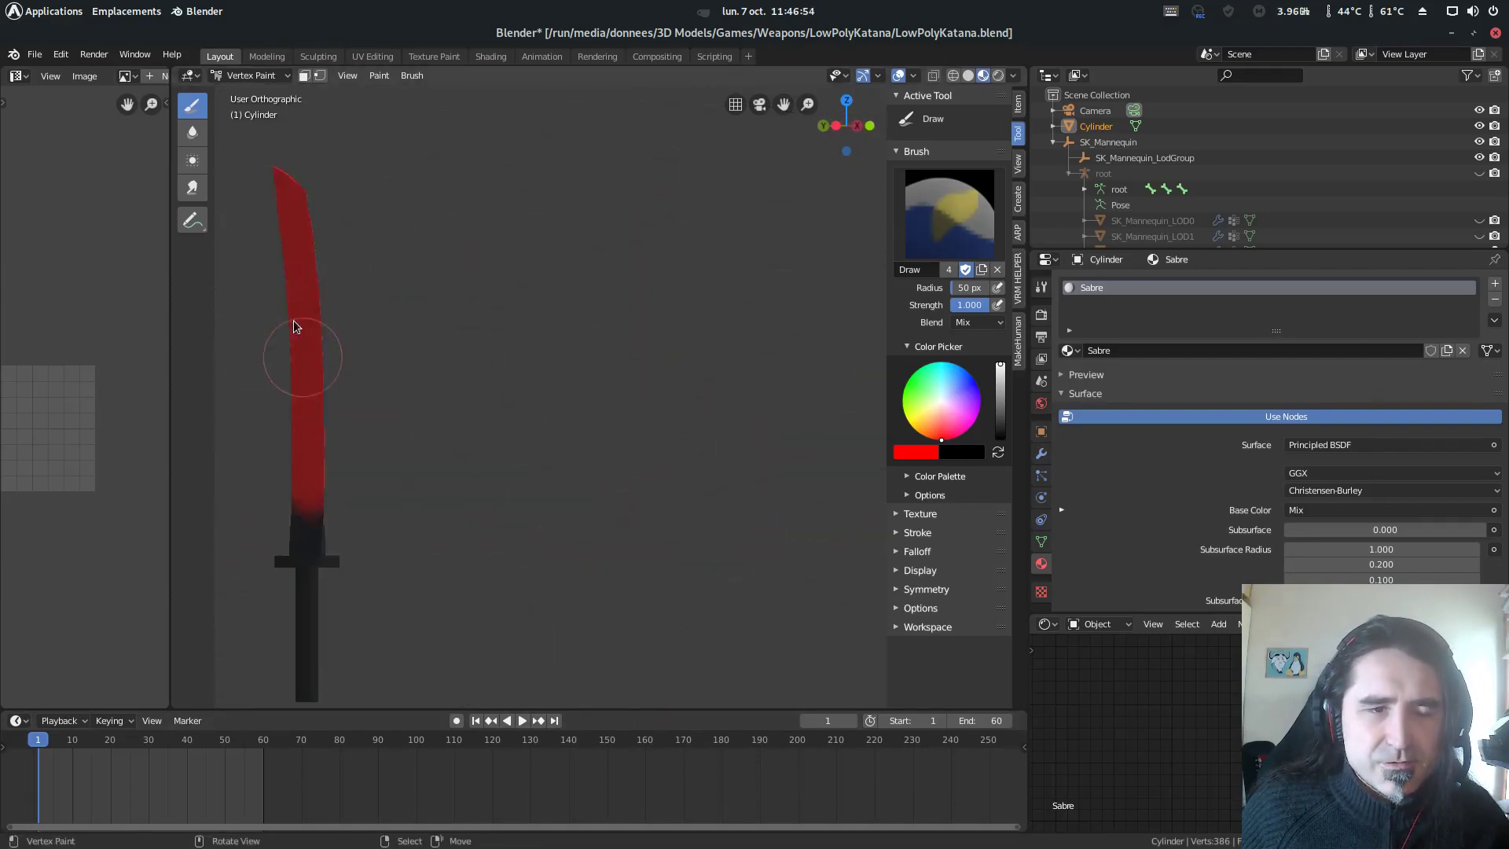
scroll(302, 358, up, 3)
shift+middle_drag(303, 358, 516, 270)
scroll(516, 270, up, 4)
drag(578, 479, 641, 472)
middle_drag(674, 168, 377, 177)
- Show the tool settings bar in the 3D viewport
click(379, 76)
mouse_move(350, 78)
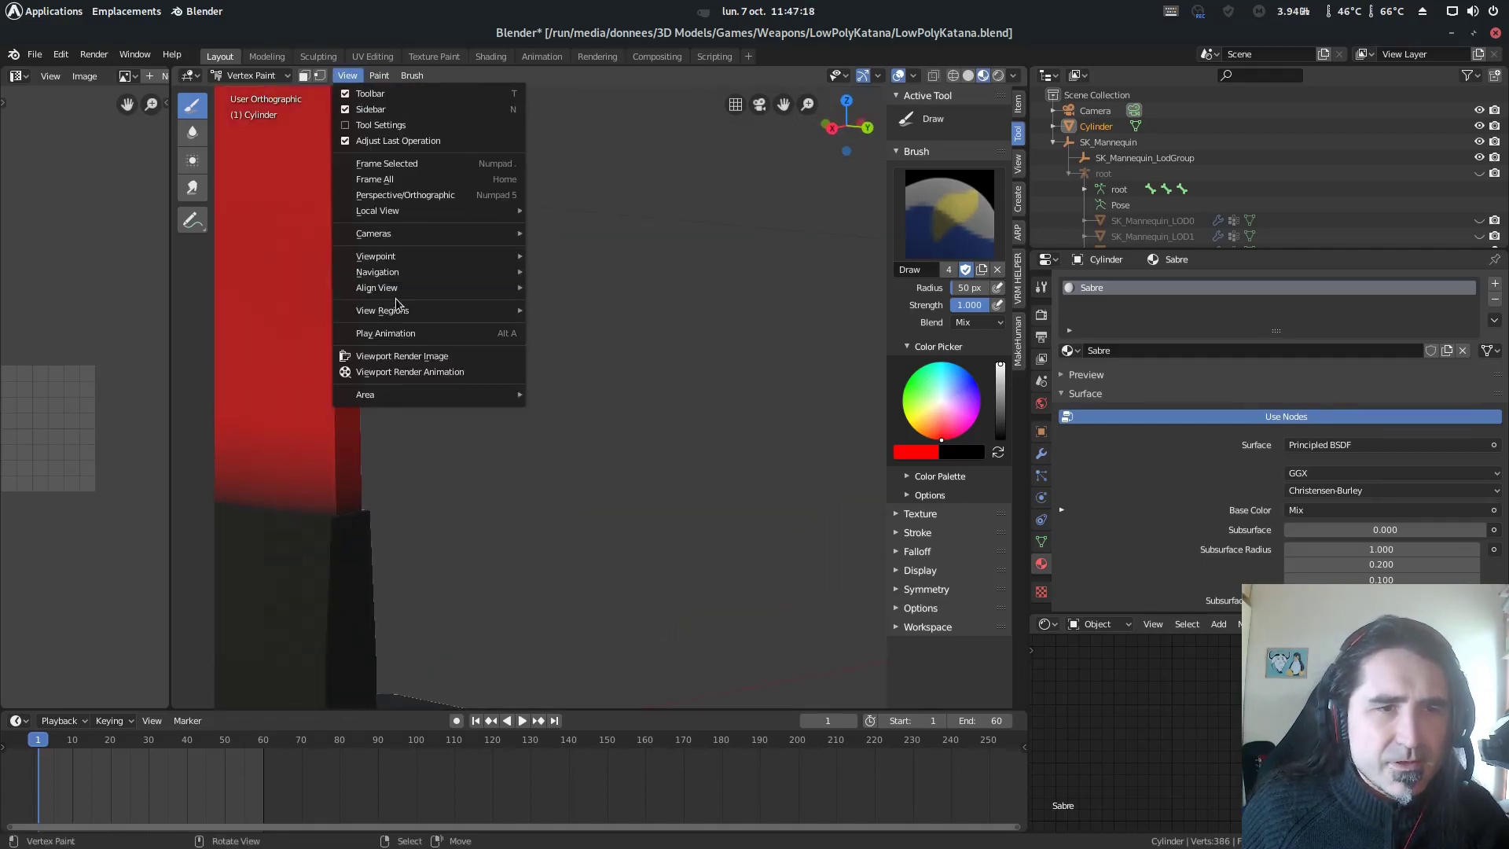
click(393, 126)
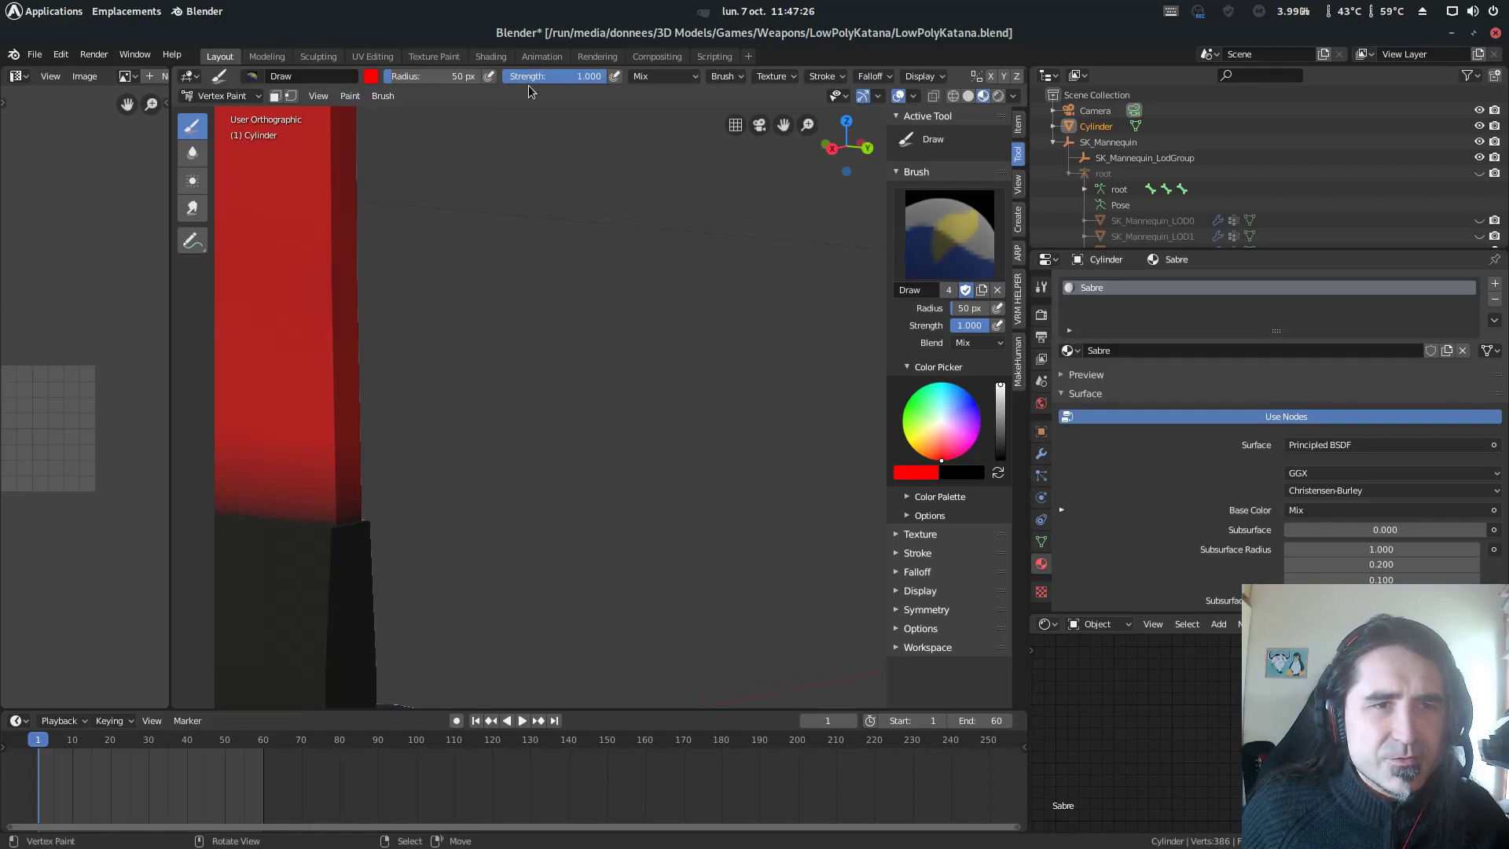
- Set the brush colour to pure green and start painting the collar between the blade and the guard
middle_drag(350, 354, 353, 388)
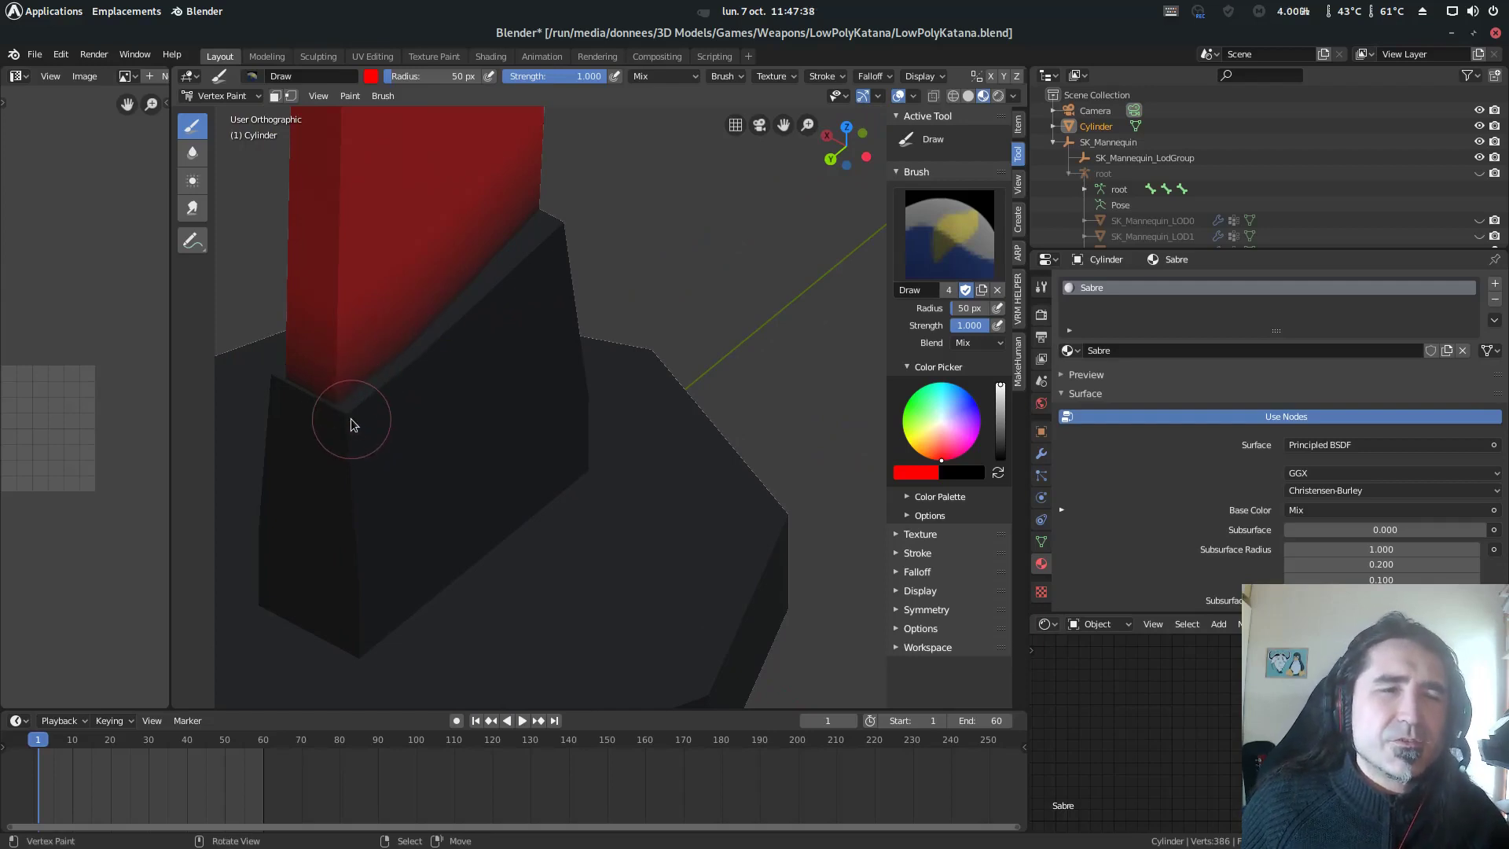
click(929, 470)
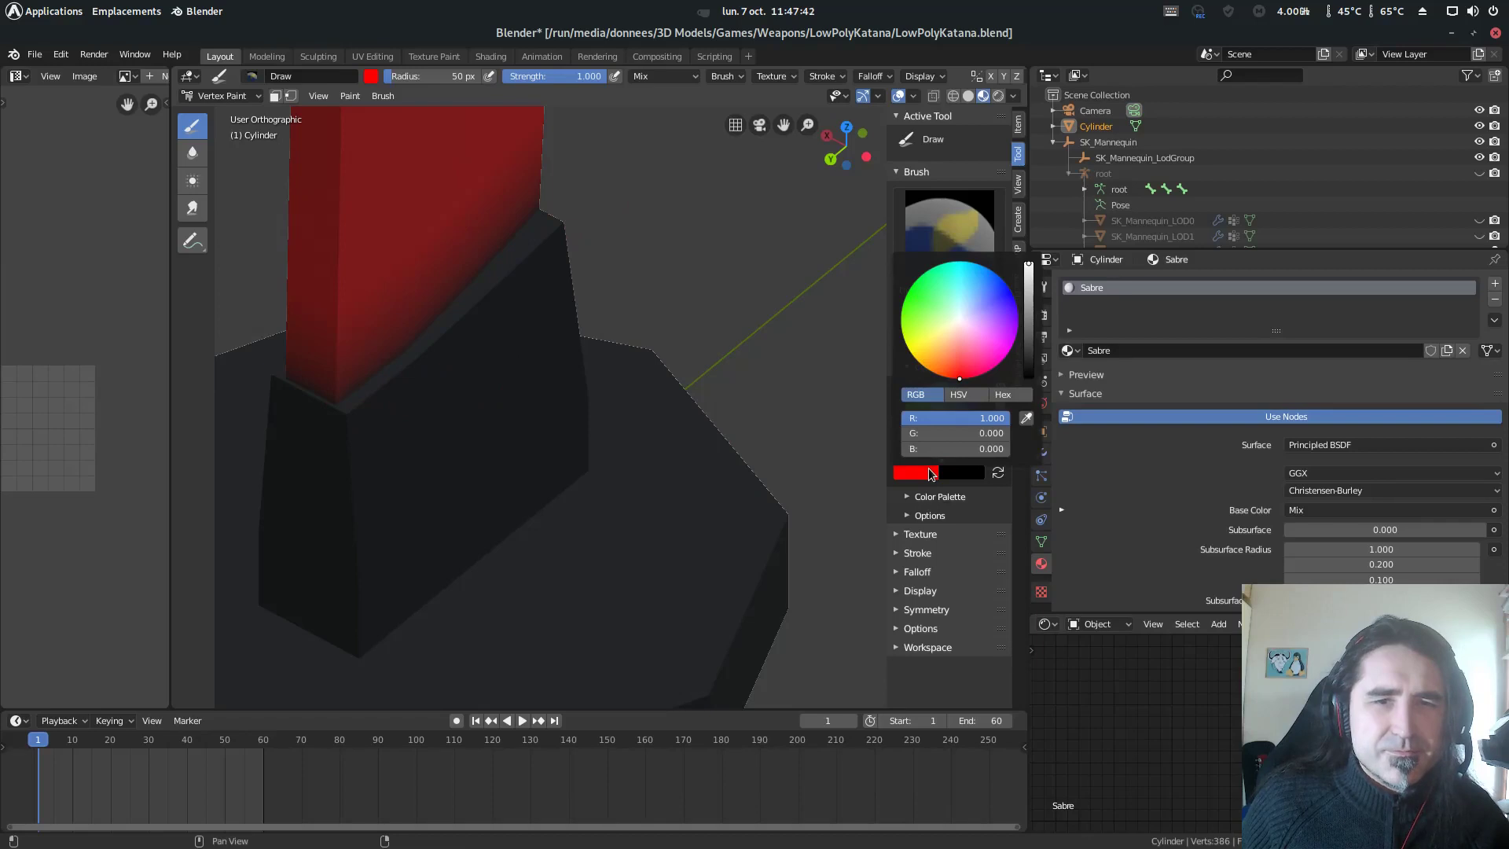
mouse_move(959, 421)
mouse_down()
mouse_move(903, 421)
mouse_move(1010, 434)
mouse_up()
middle_drag(522, 431, 453, 347)
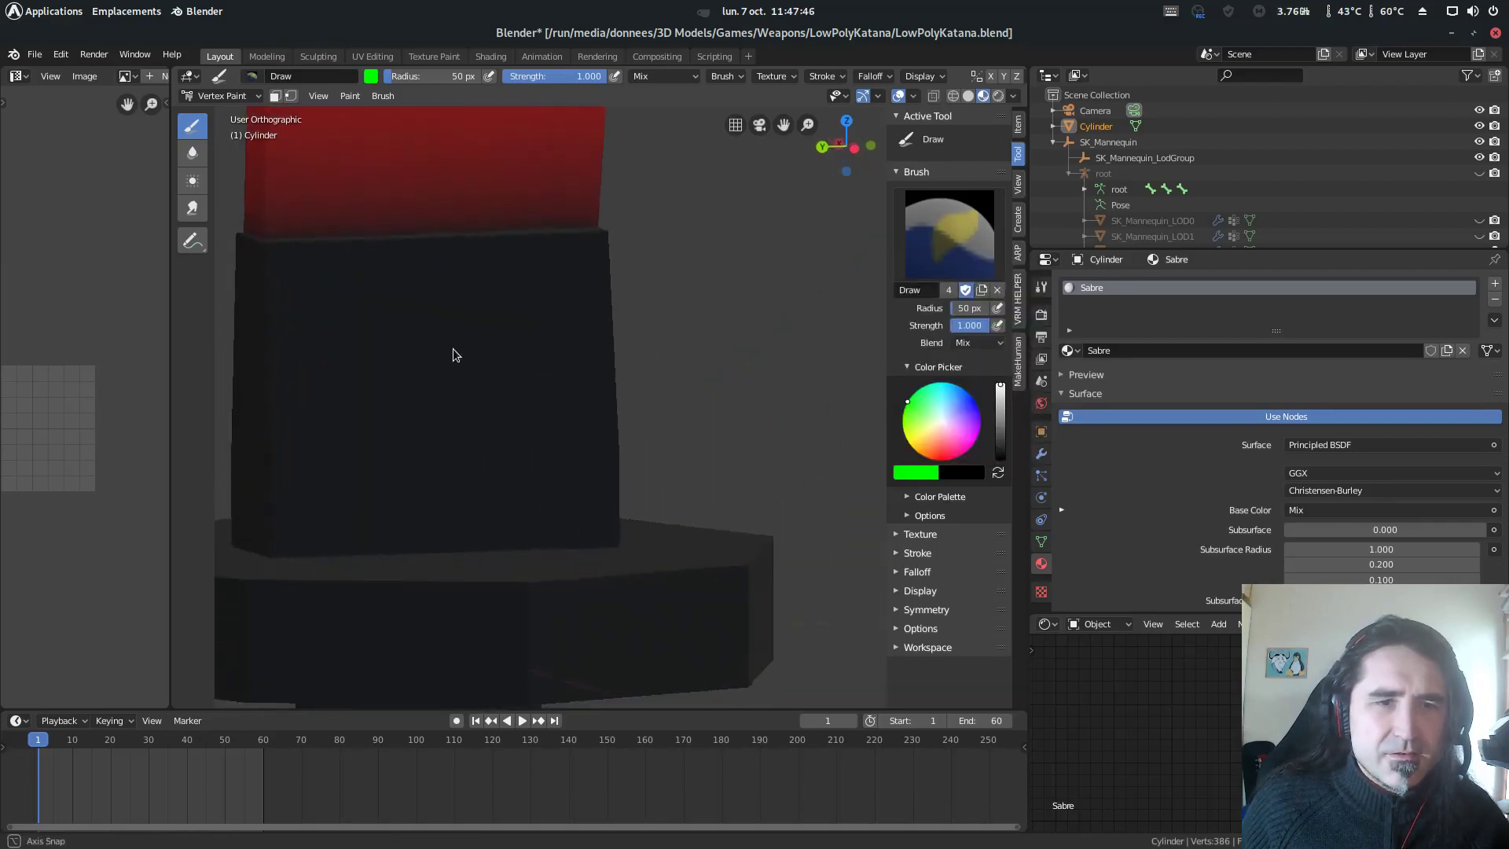
mouse_move(654, 327)
middle_down()
mouse_move(437, 434)
mouse_move(735, 327)
middle_up()
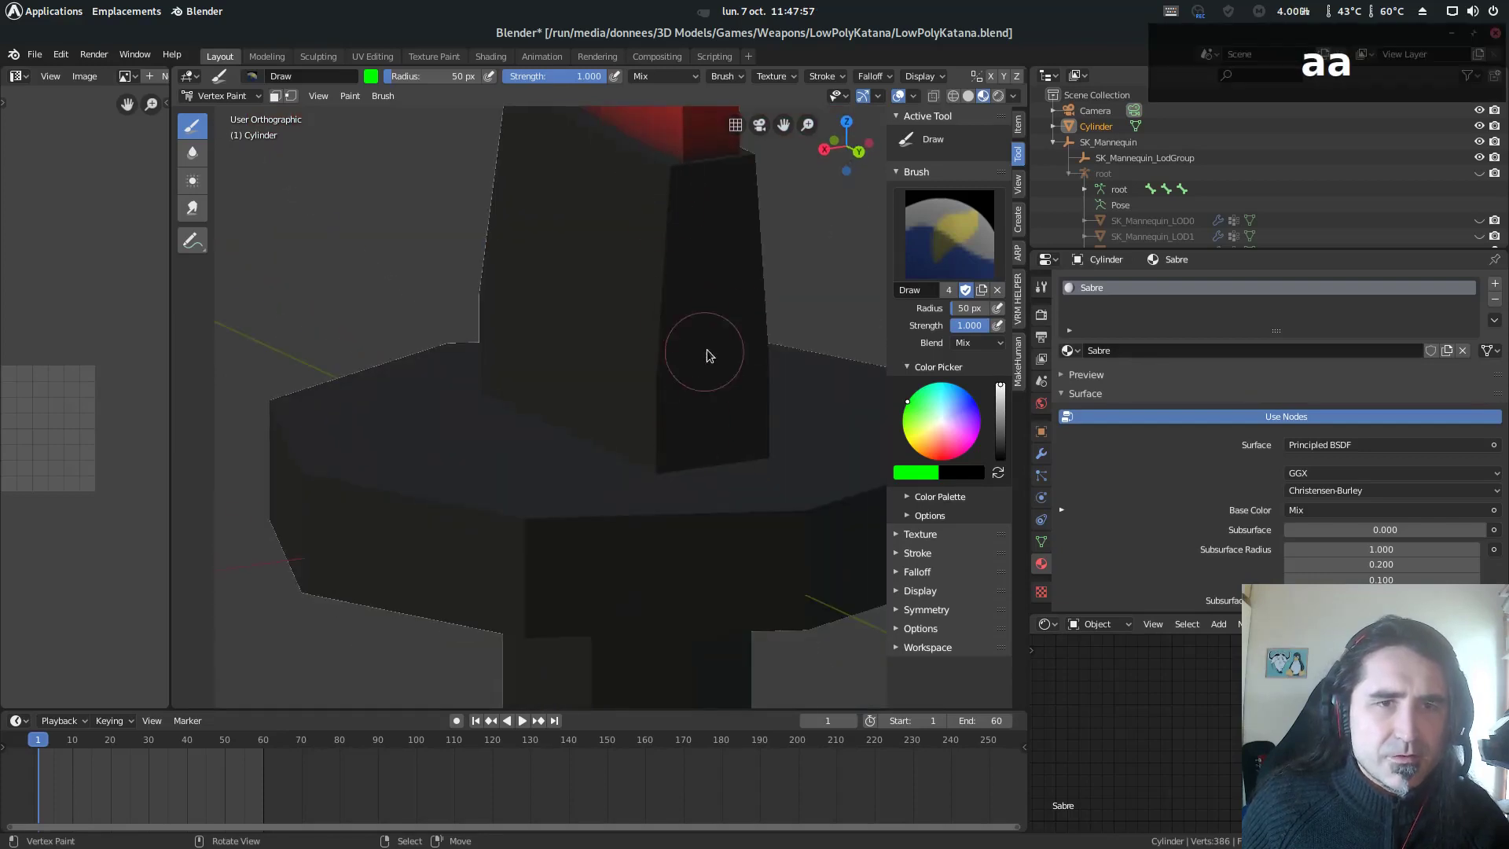
drag(621, 338, 558, 379)
- Enable face-selection masking for painting, select the collar's side faces all around, and fill them with green
click(271, 95)
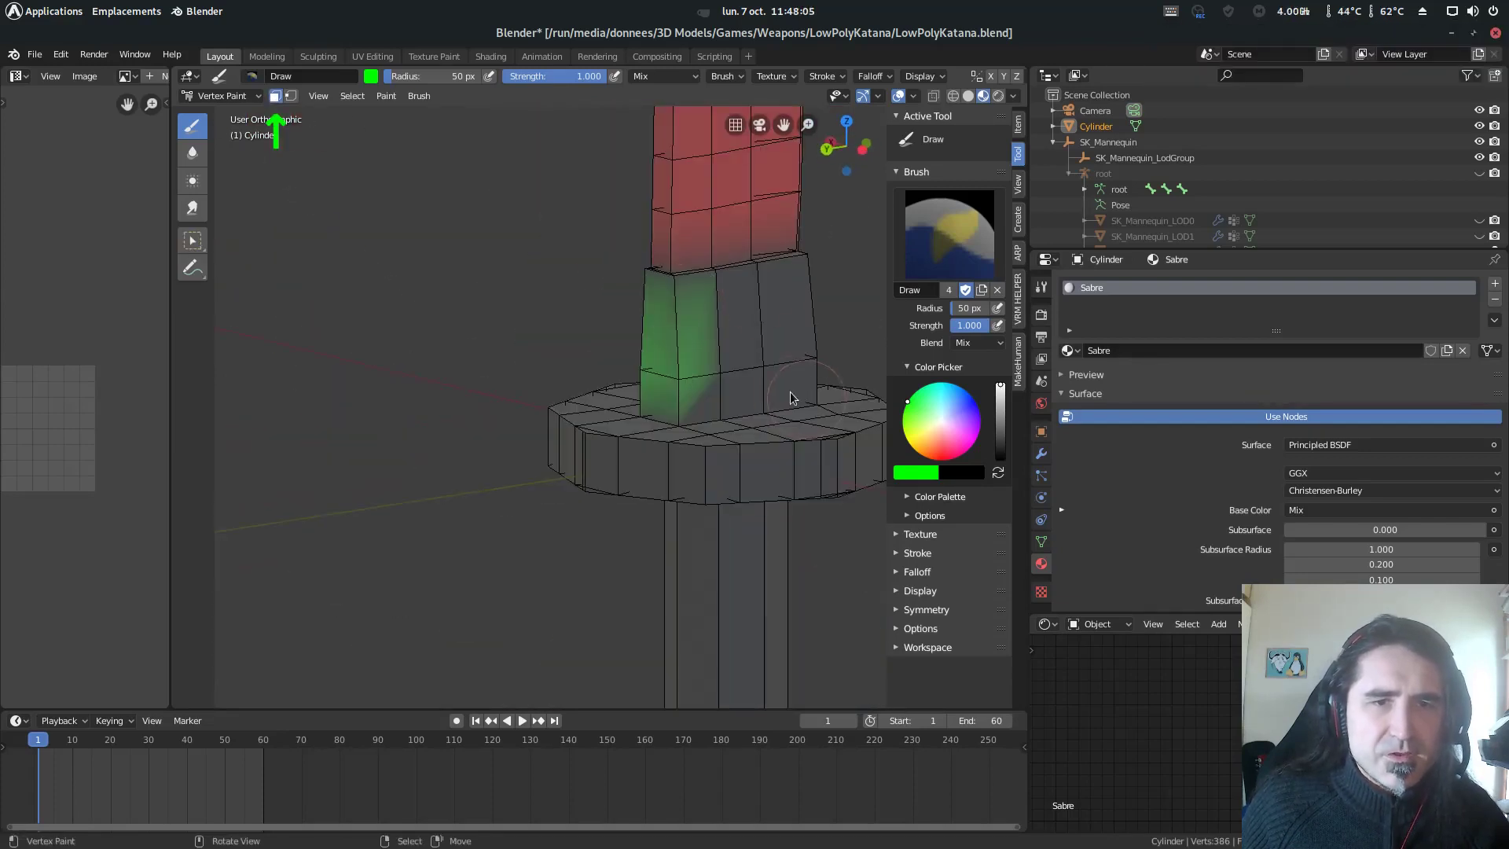
mouse_move(695, 341)
mouse_down()
mouse_move(762, 346)
mouse_move(677, 355)
mouse_up()
key(c)
key(c)
shift+drag(797, 455, 766, 459)
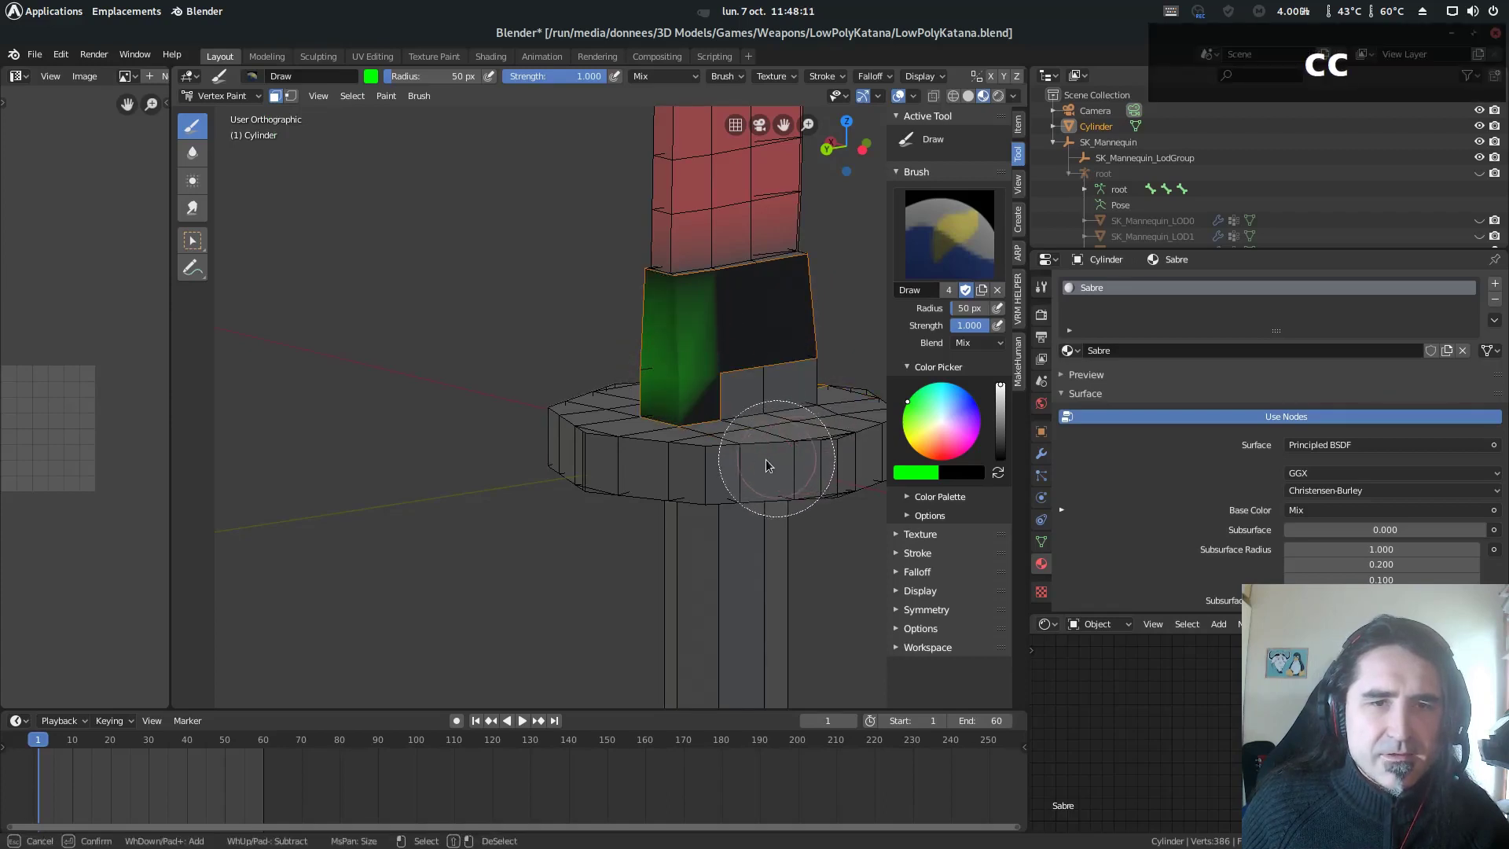
shift+drag(752, 300, 743, 337)
right_click(742, 337)
middle_drag(499, 363, 630, 404)
key(b)
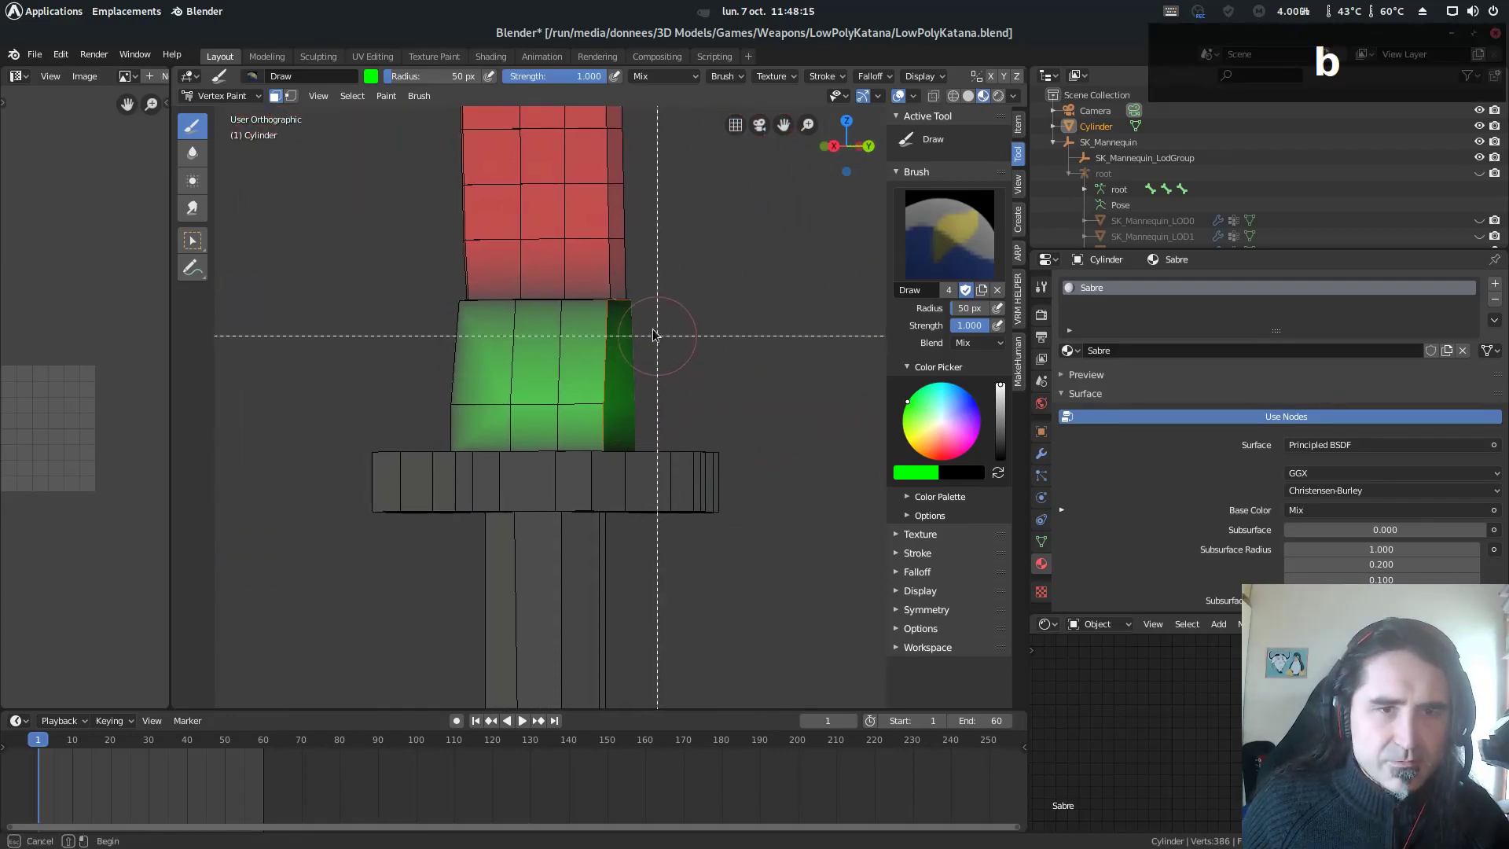
drag(652, 328, 441, 429)
mouse_move(441, 429)
middle_down()
mouse_move(495, 428)
mouse_move(665, 534)
mouse_move(599, 441)
mouse_move(363, 425)
mouse_move(611, 328)
mouse_move(530, 350)
mouse_move(753, 462)
mouse_move(547, 292)
mouse_move(780, 318)
middle_up()
key(c)
right_click(599, 441)
key(shift+k)
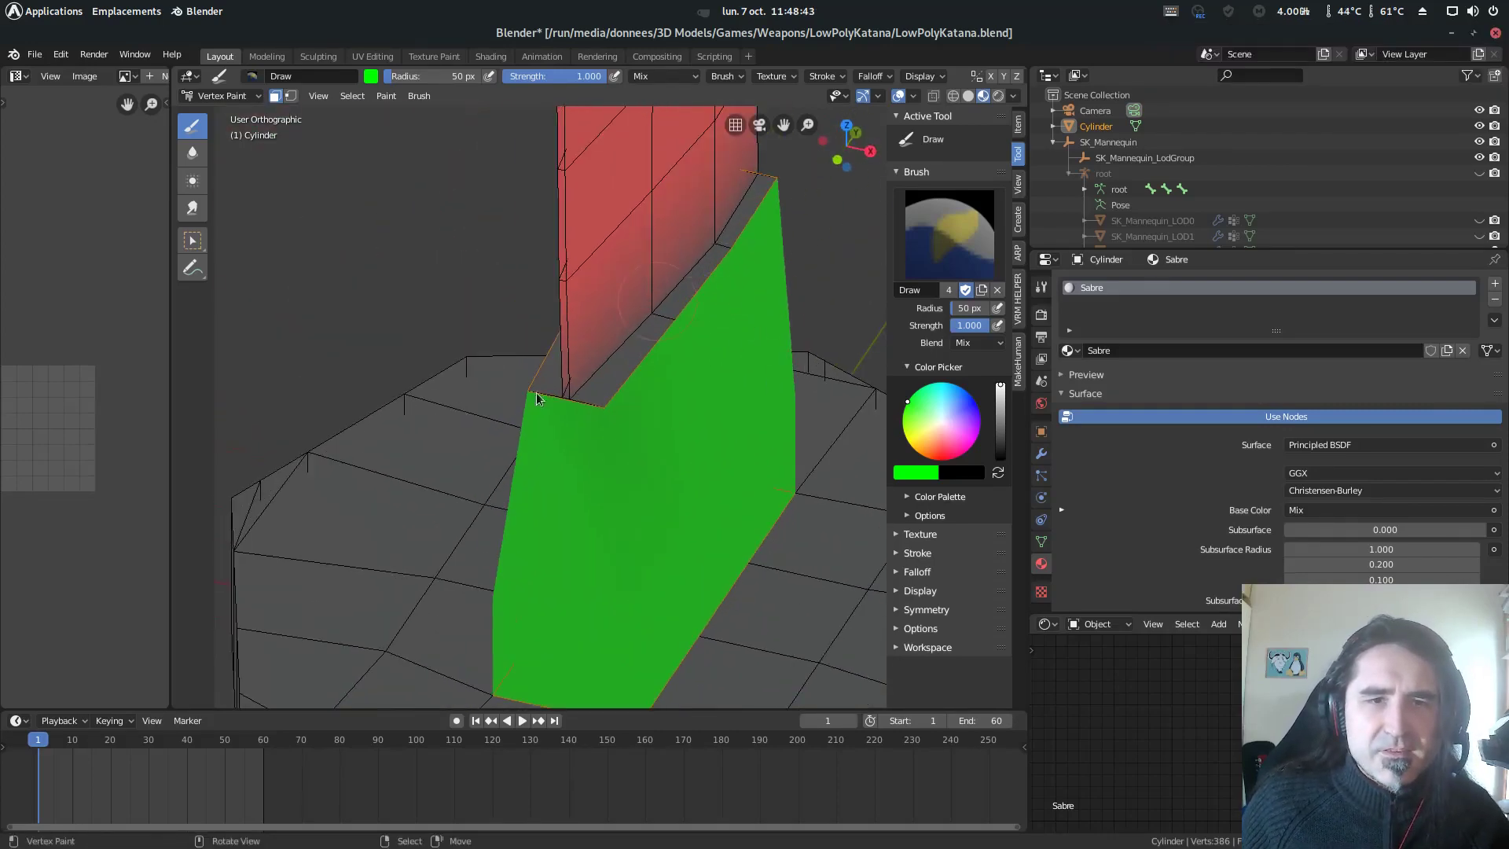
- Clear the face selection, select the narrow faces on top of the collar around the blade, and fill them with green
key(alt+a)
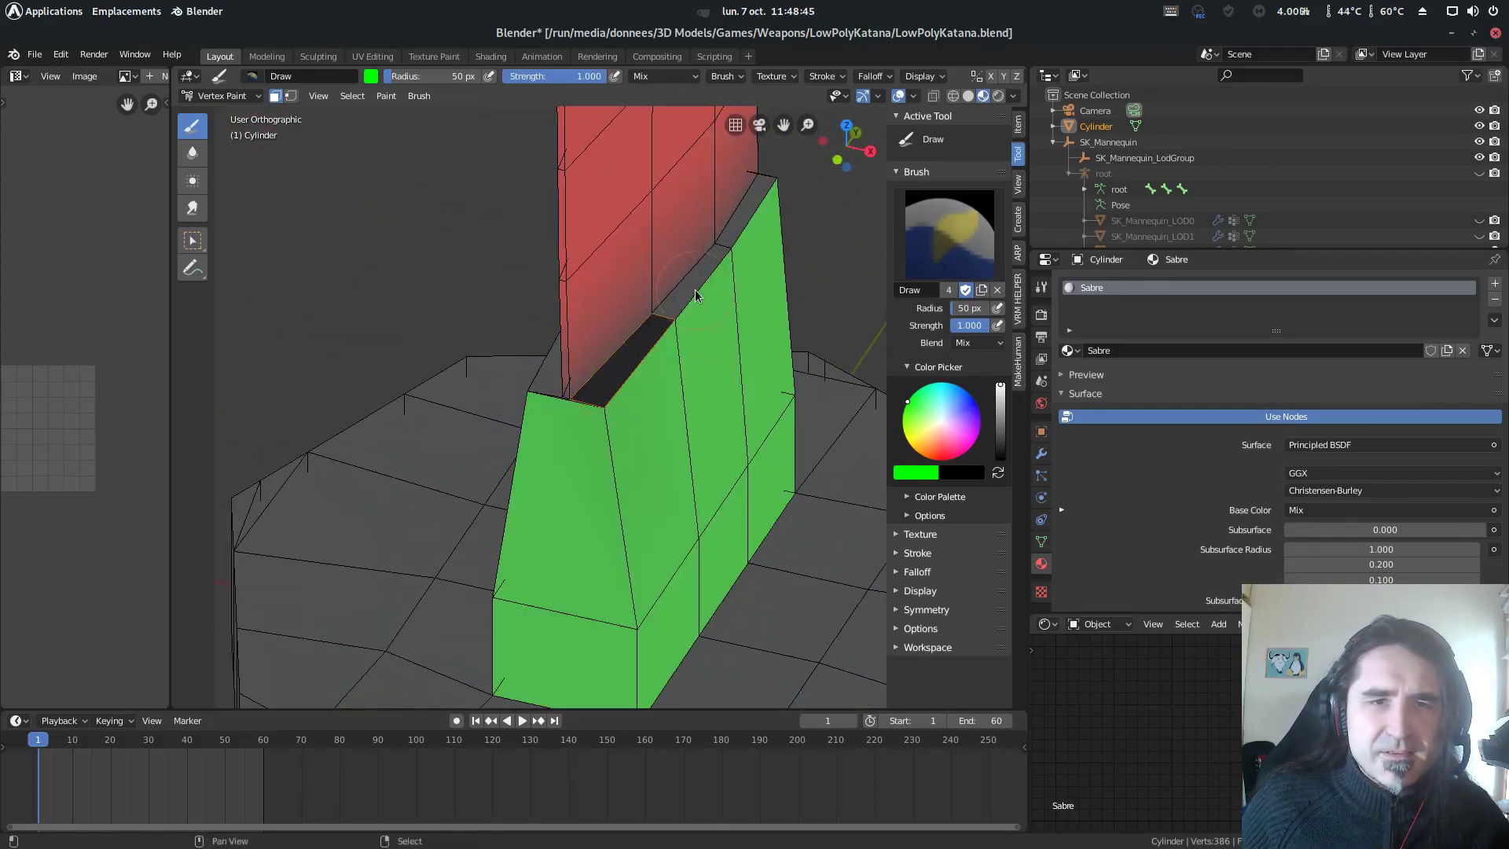
drag(695, 295, 724, 232)
middle_drag(472, 470, 528, 370)
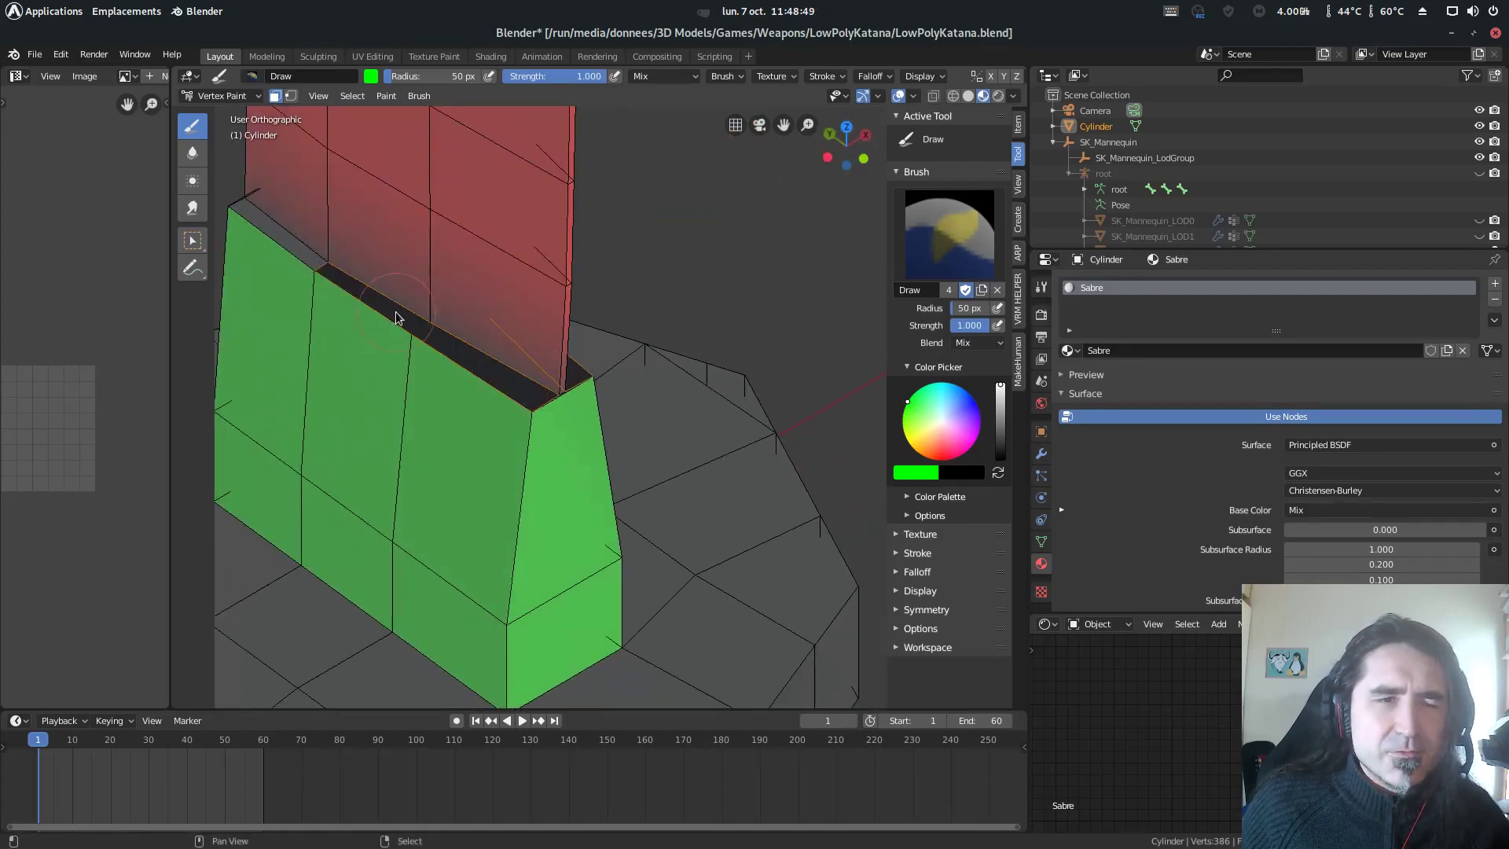
middle_drag(280, 238, 414, 448)
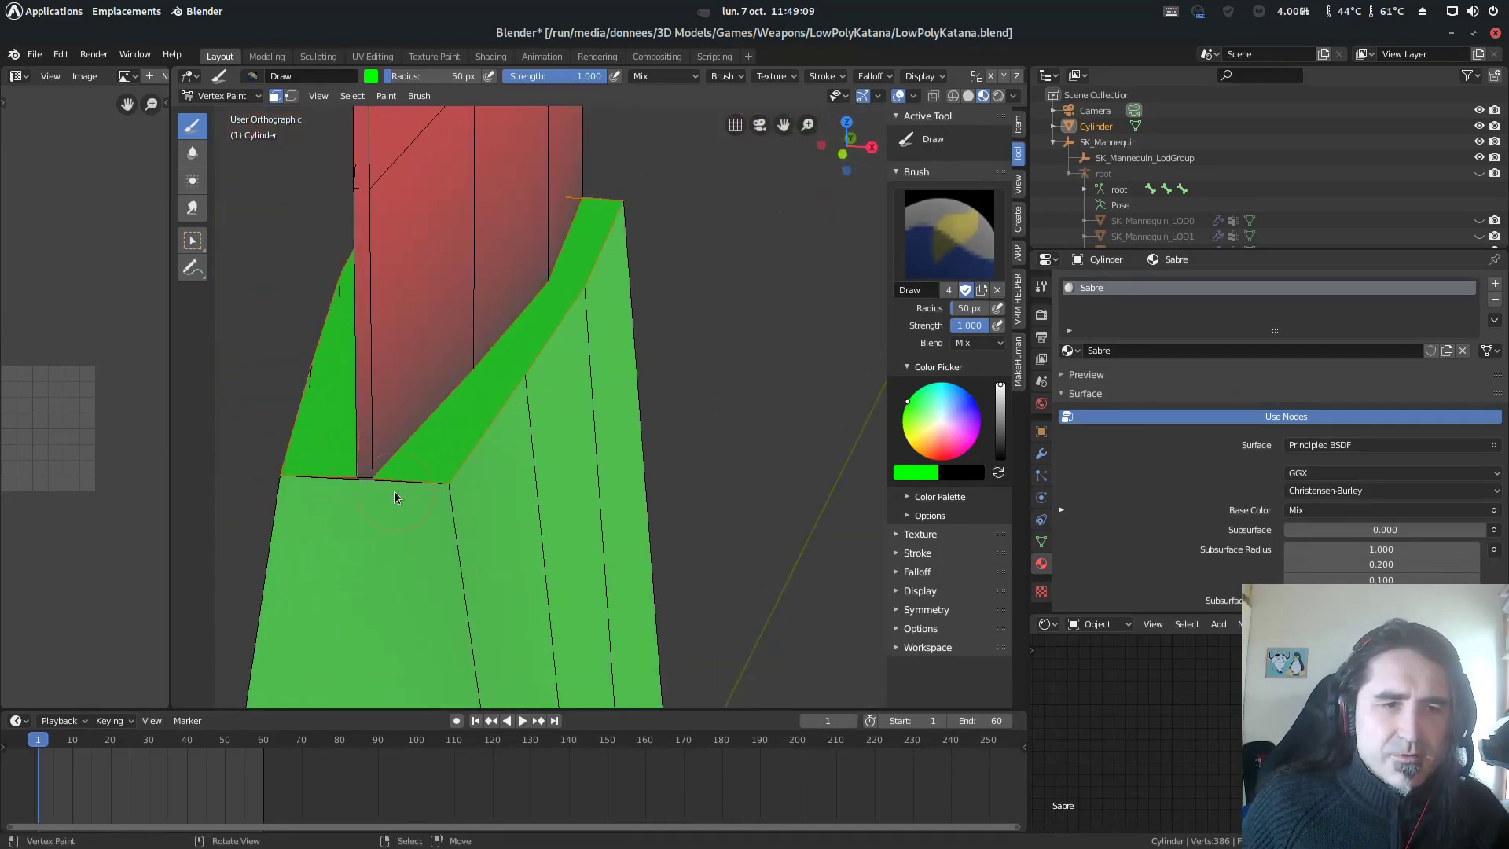
- Try to select the very thin collar face beside the narrow edge of the blade's base
scroll(409, 530, up, 4)
shift+middle_drag(409, 529, 777, 439)
scroll(546, 500, up, 3)
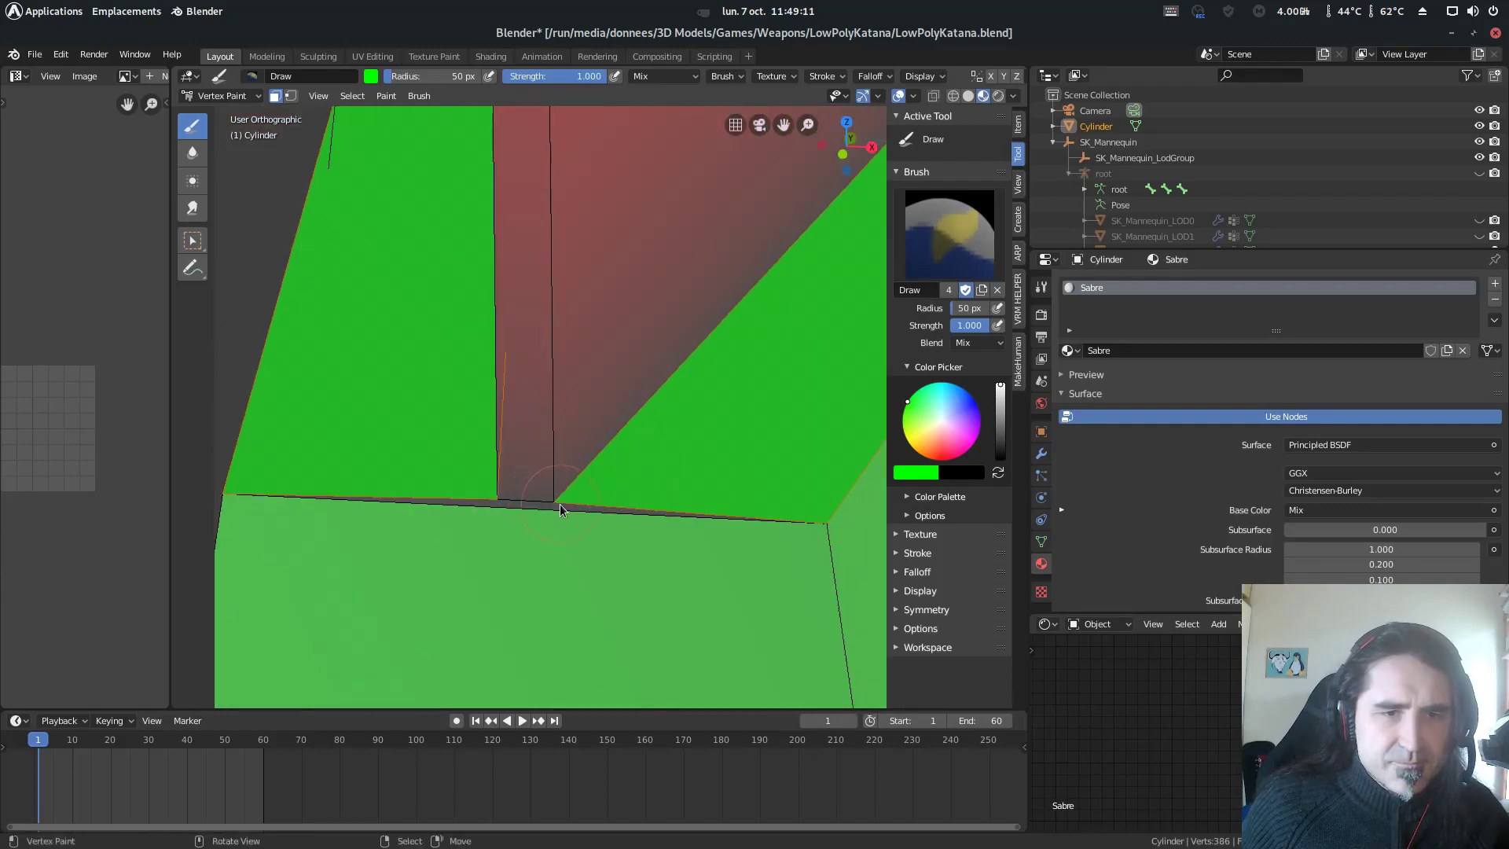
right_click(560, 505)
mouse_move(601, 513)
mouse_down()
mouse_move(464, 527)
mouse_move(577, 528)
mouse_up()
key(a)
- Switch the katana from Vertex Paint through Object Mode to Edit Mode
mouse_move(577, 527)
middle_down()
mouse_move(857, 497)
mouse_move(569, 426)
middle_up()
mouse_move(670, 497)
middle_down()
mouse_move(676, 472)
mouse_move(598, 472)
mouse_move(564, 491)
mouse_move(526, 440)
mouse_move(531, 420)
middle_up()
key(ctrl+Tab)
click(507, 419)
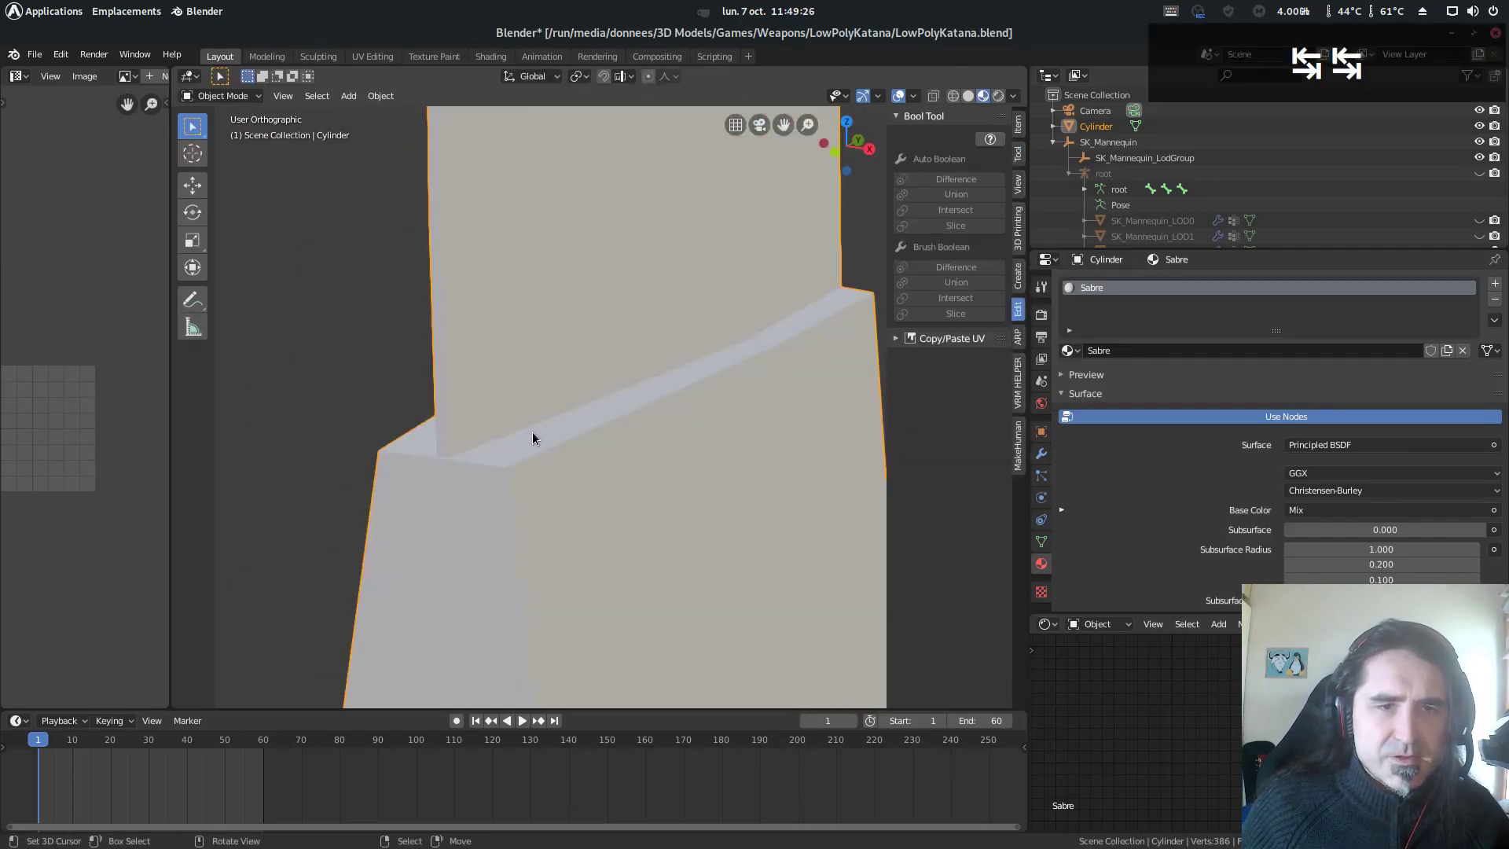
key(ctrl+Tab)
click(535, 412)
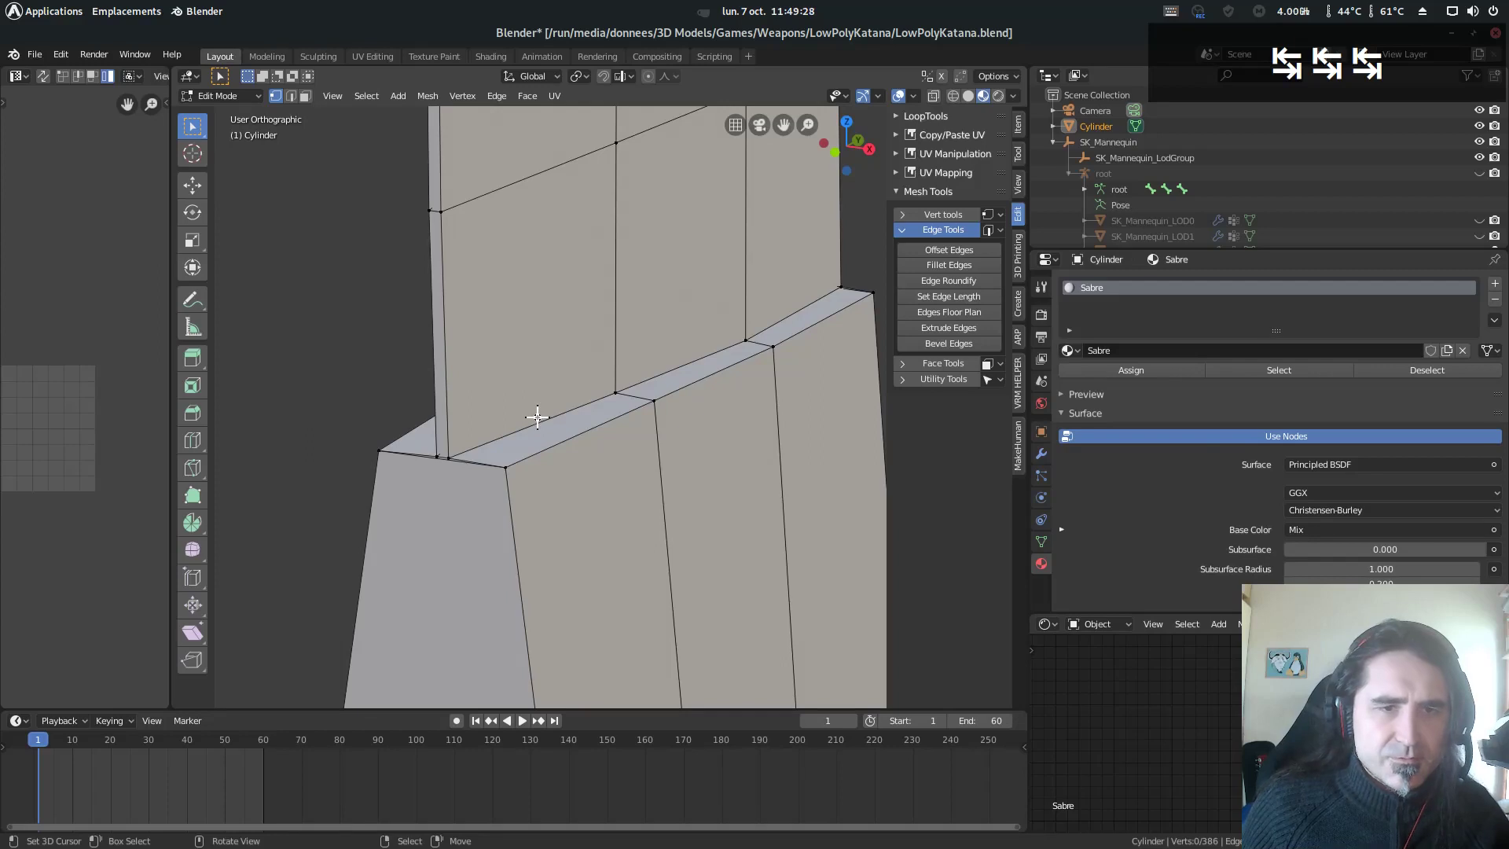
- Select the edge loop where the blade meets the collar and move it about -0.0414 cm along Z
alt+click(539, 430)
scroll(550, 431, down, 2)
middle_drag(606, 432, 529, 385)
scroll(634, 398, down, 2)
scroll(529, 384, up, 8)
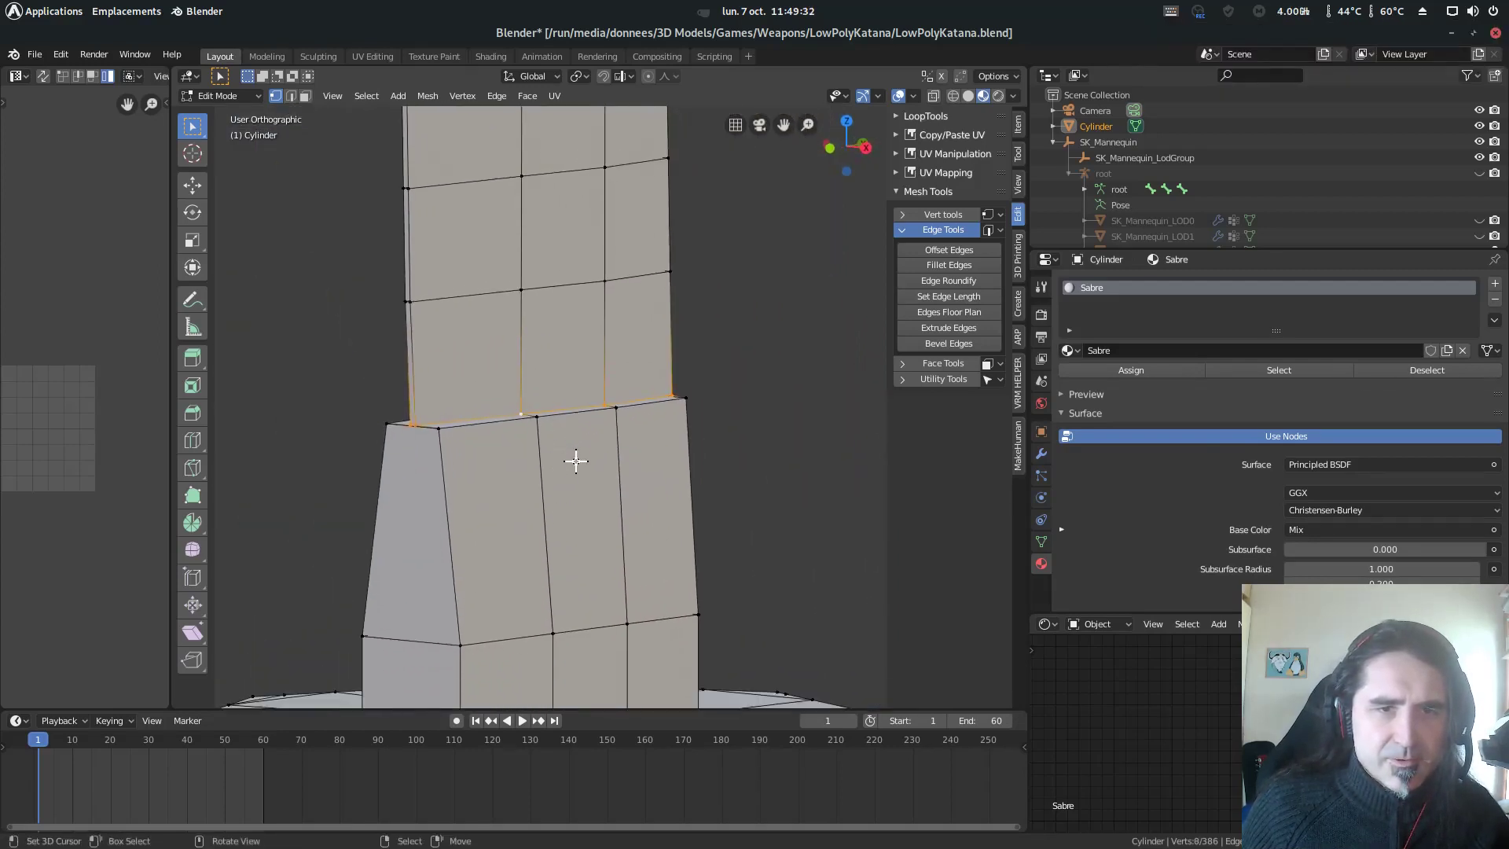
middle_drag(466, 431, 673, 477)
key(g)
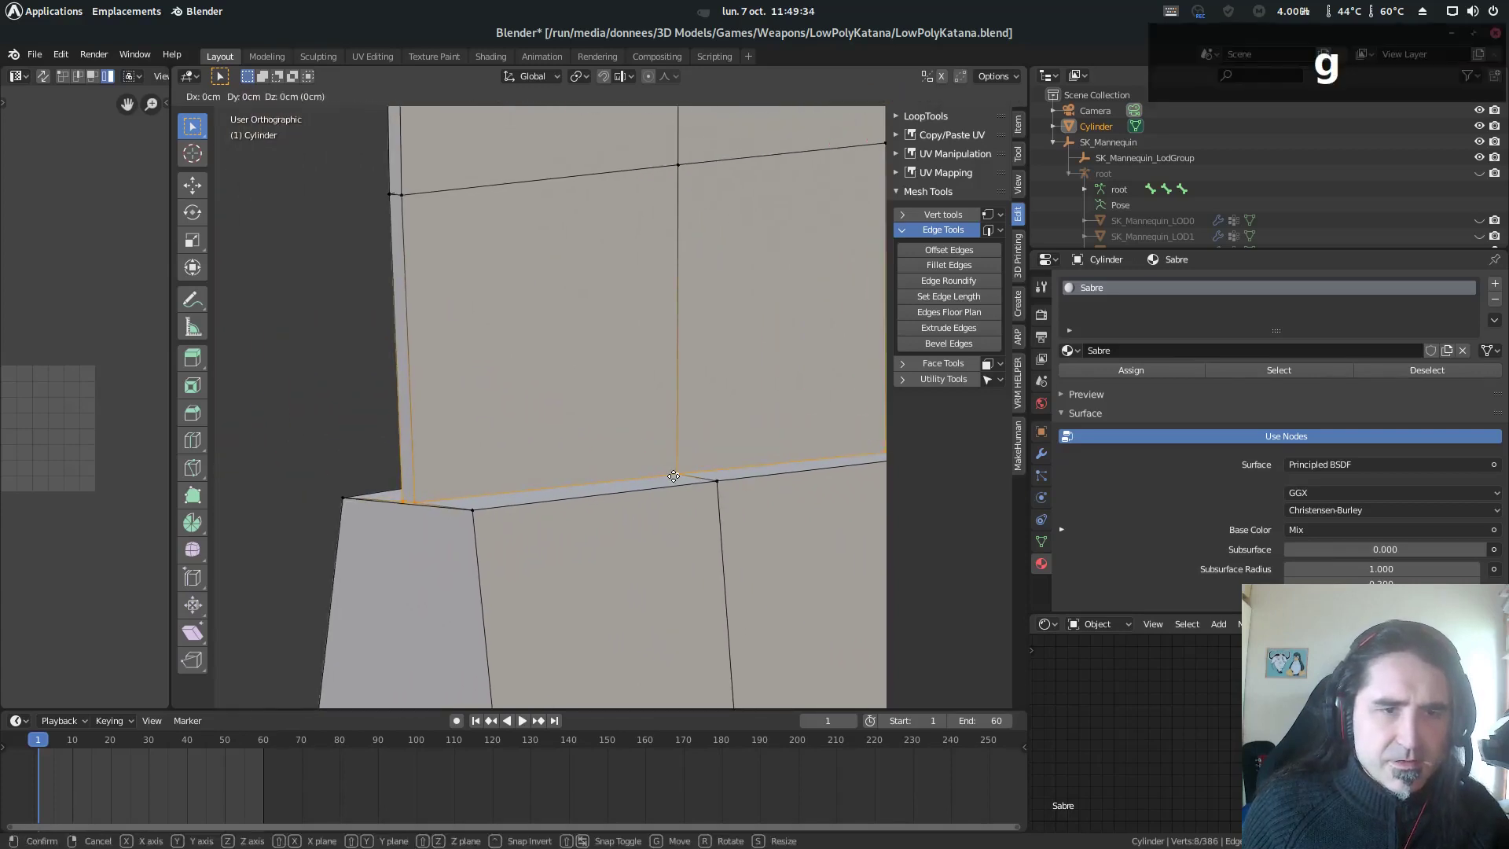
key(z)
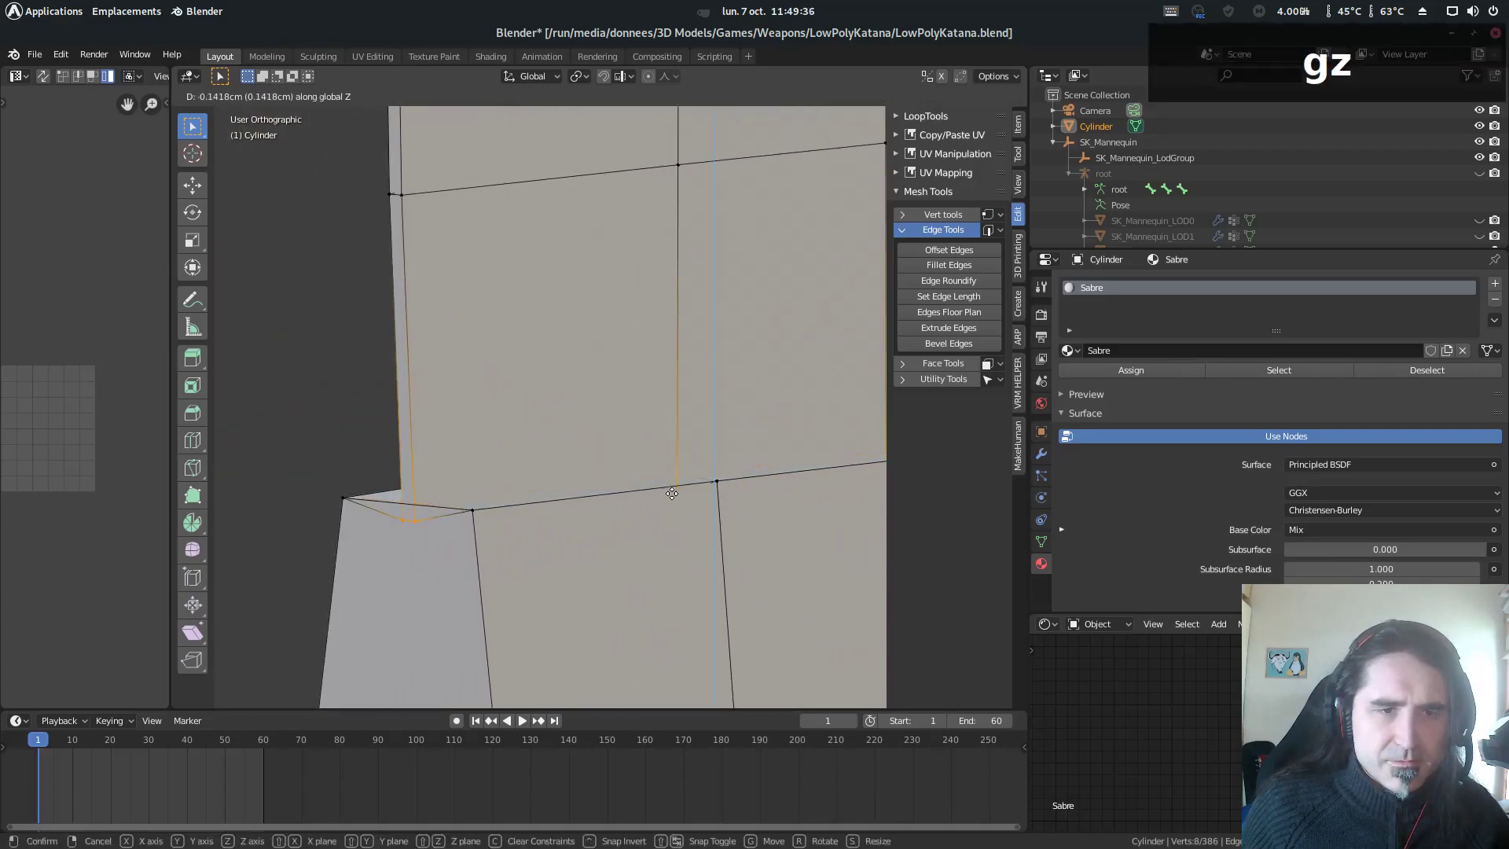
click(672, 482)
- Move the blade's base edge loop about 0.0393 cm along Y and check its alignment with the collar
middle_drag(672, 482, 811, 515)
scroll(766, 524, up, 1)
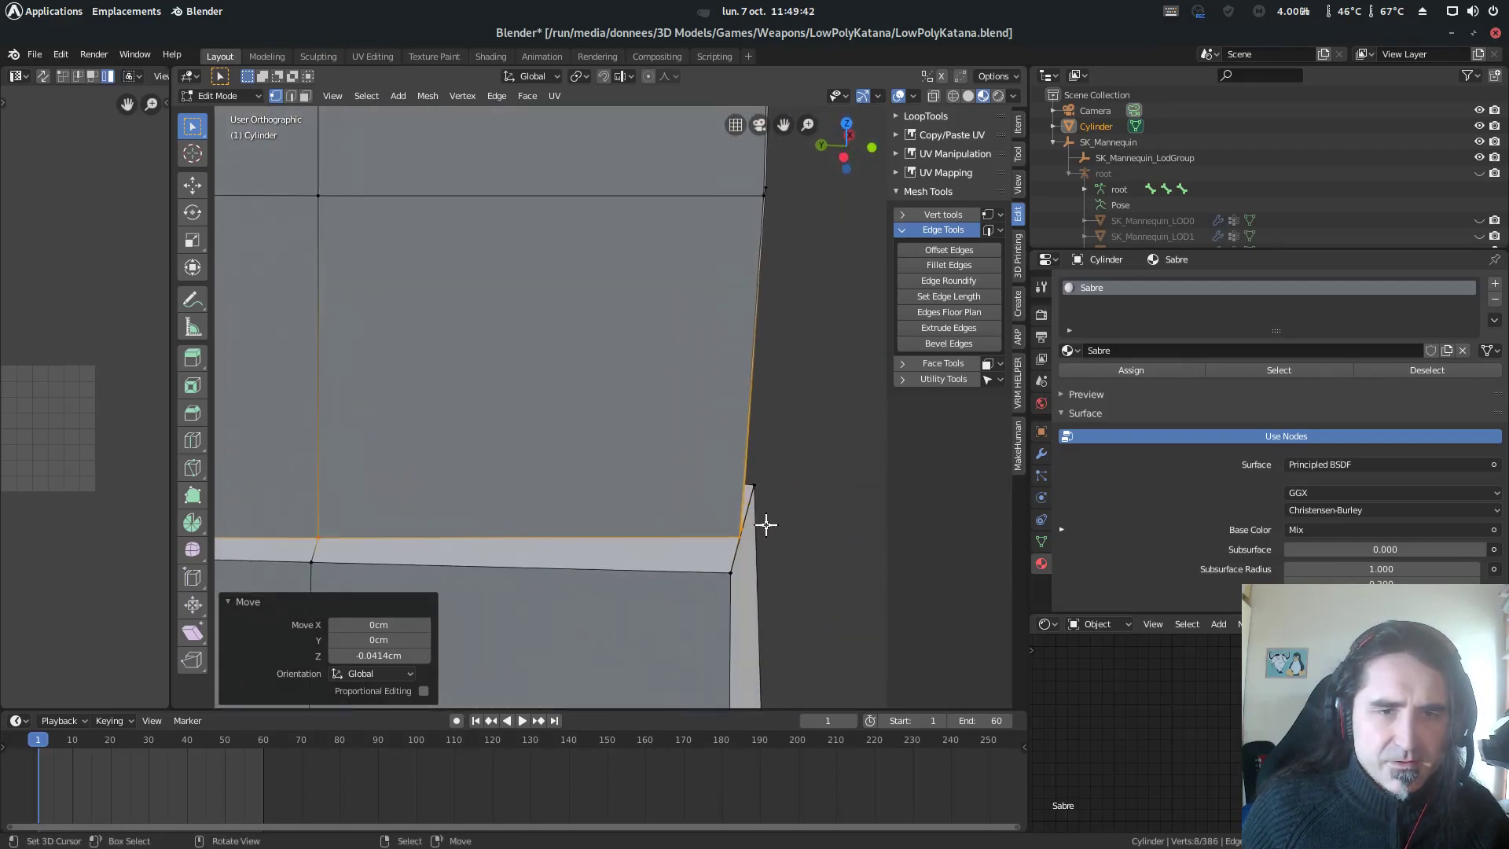
key(g)
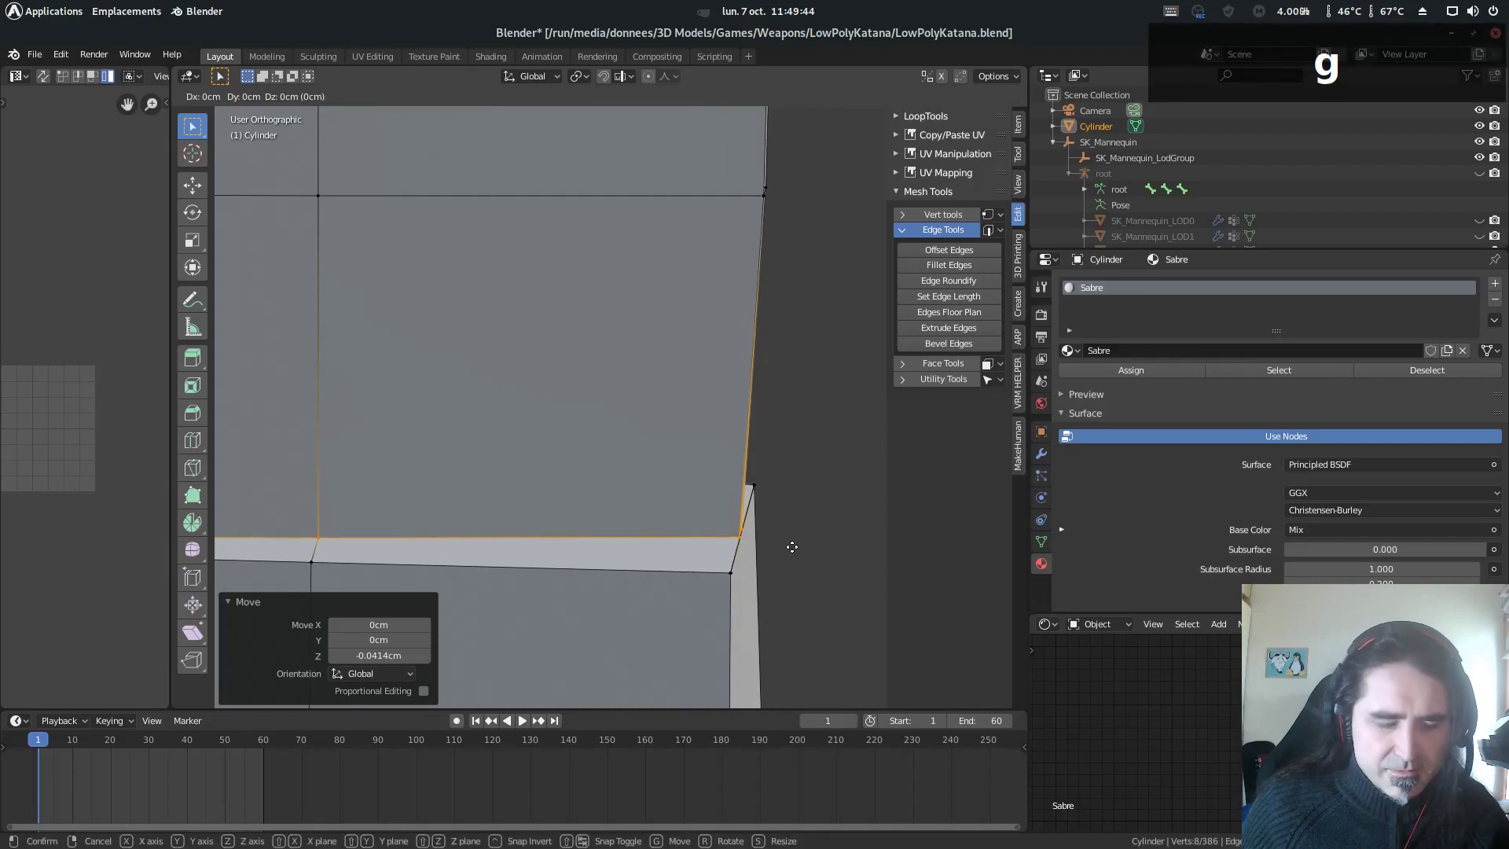
key(y)
click(633, 516)
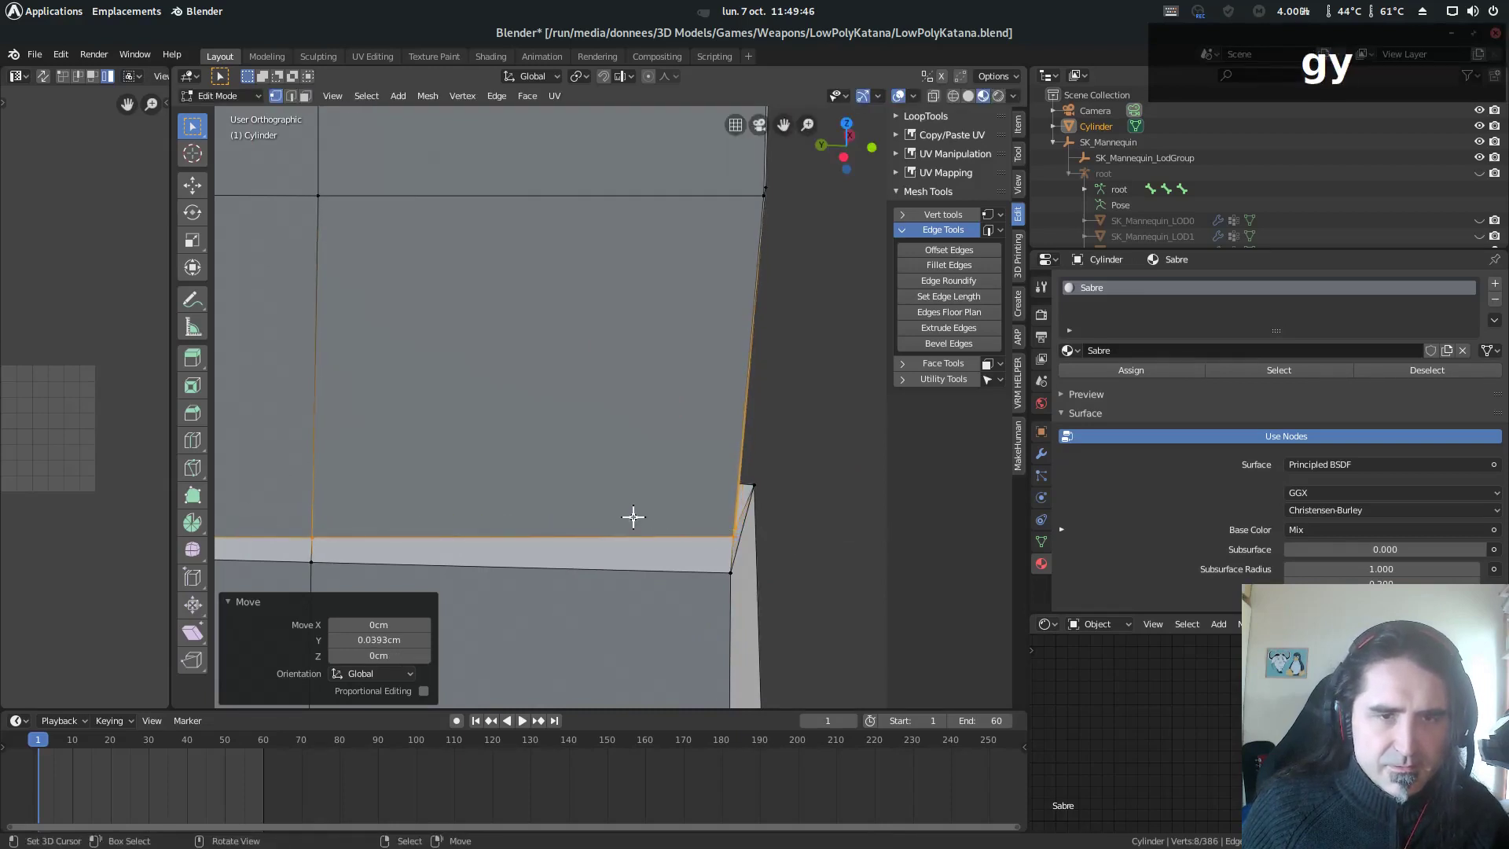
middle_drag(634, 516, 593, 499)
scroll(637, 511, up, 3)
scroll(676, 509, down, 1)
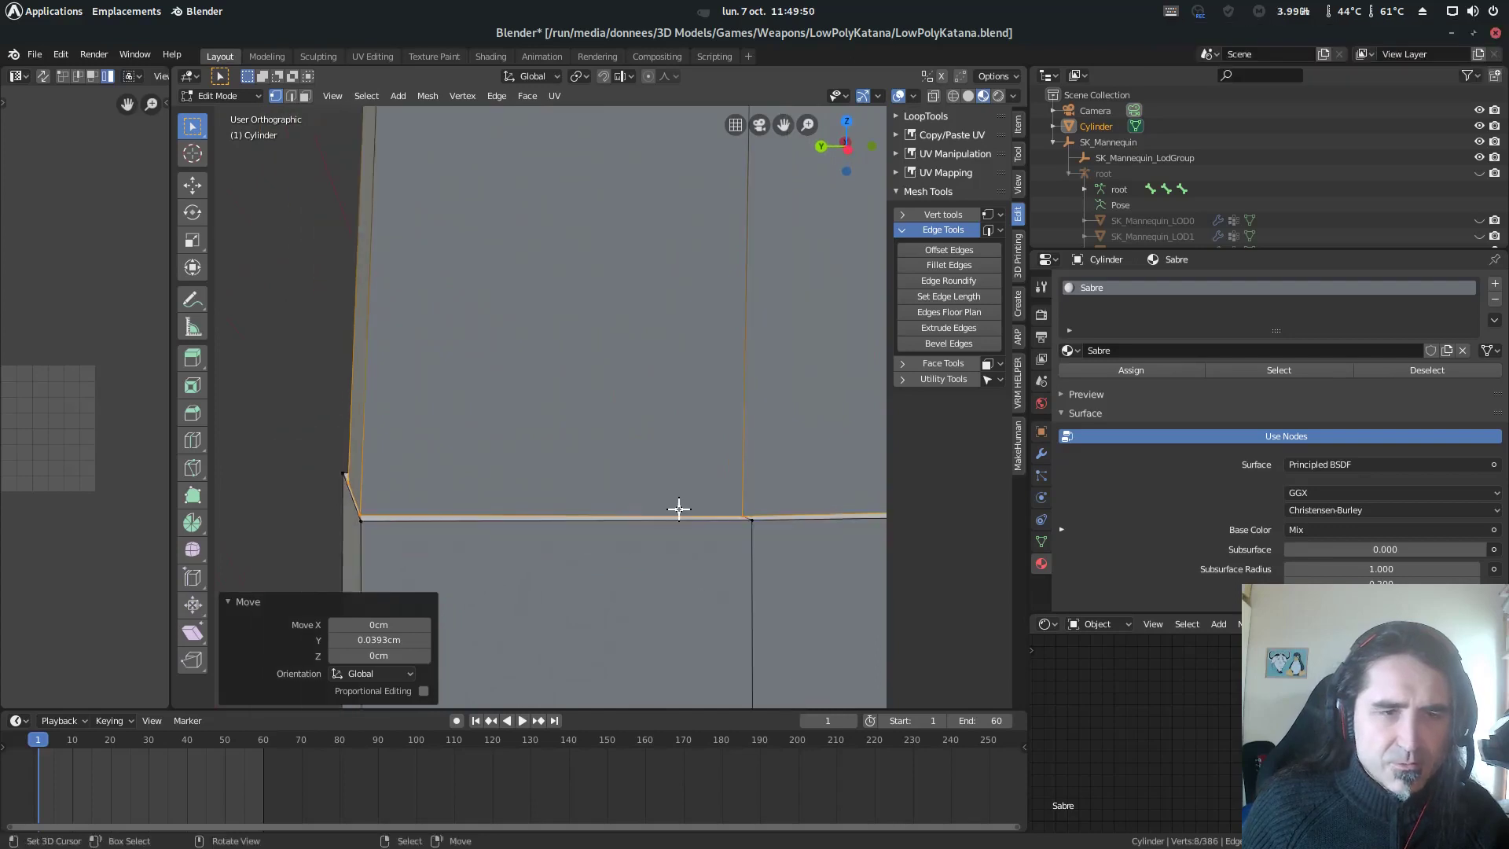
middle_drag(554, 471, 497, 468)
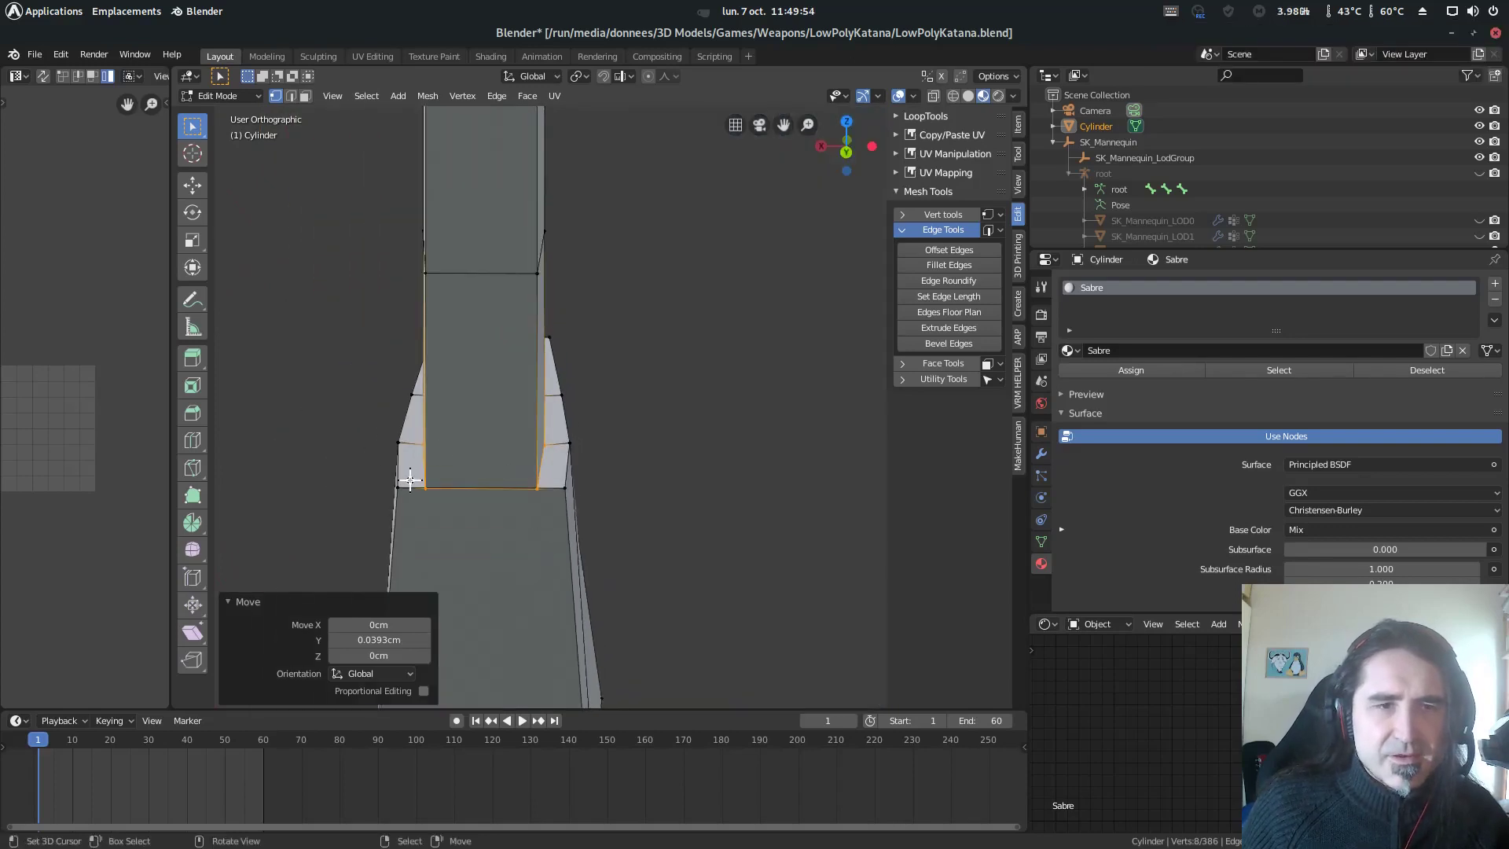
- Switch the katana to Vertex Paint mode and show the guard from the side
middle_drag(410, 481, 556, 469)
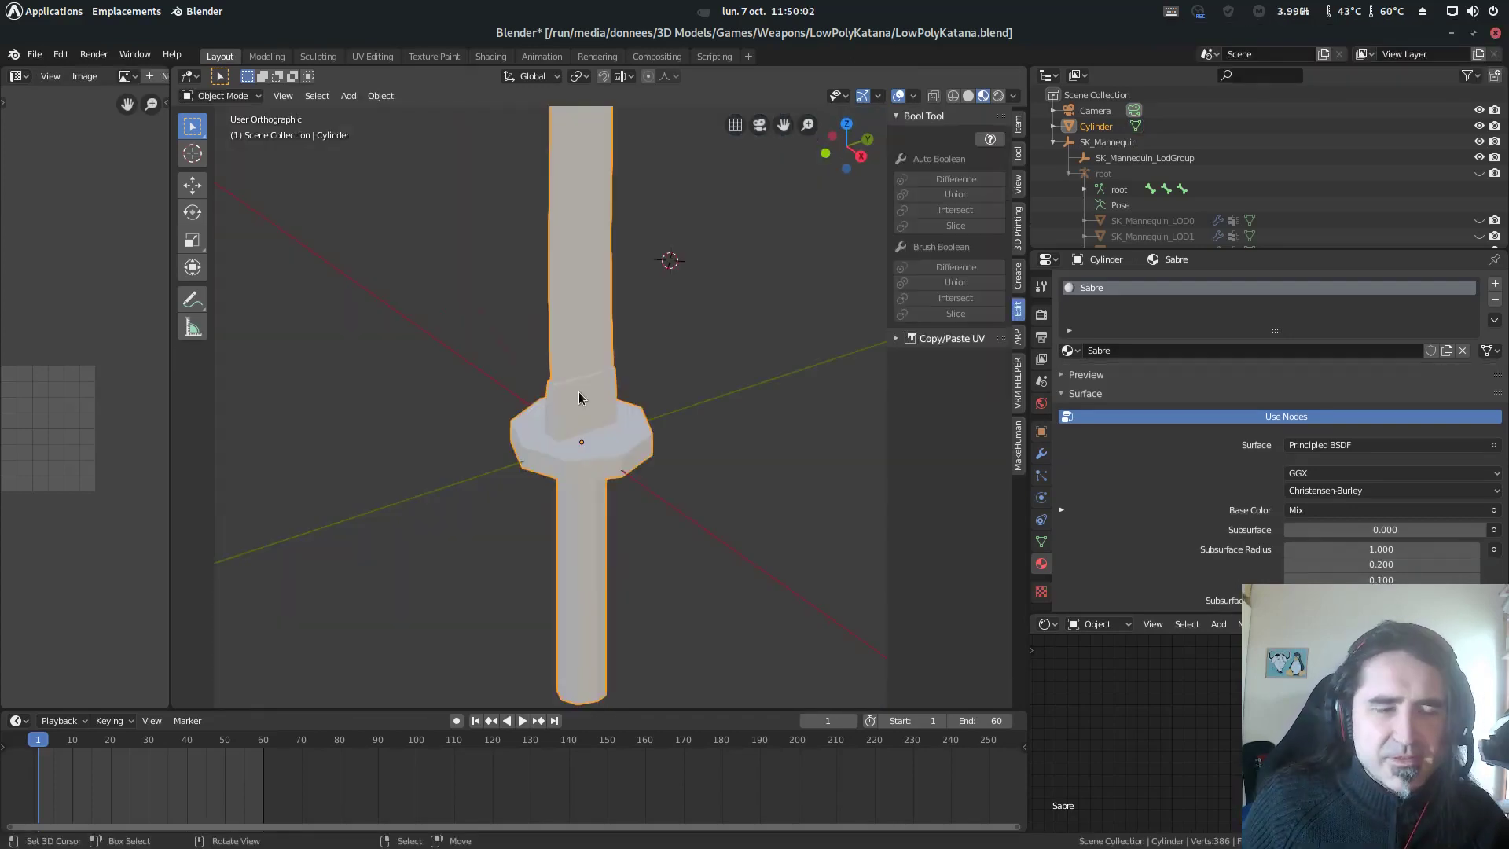
key(ctrl+Tab)
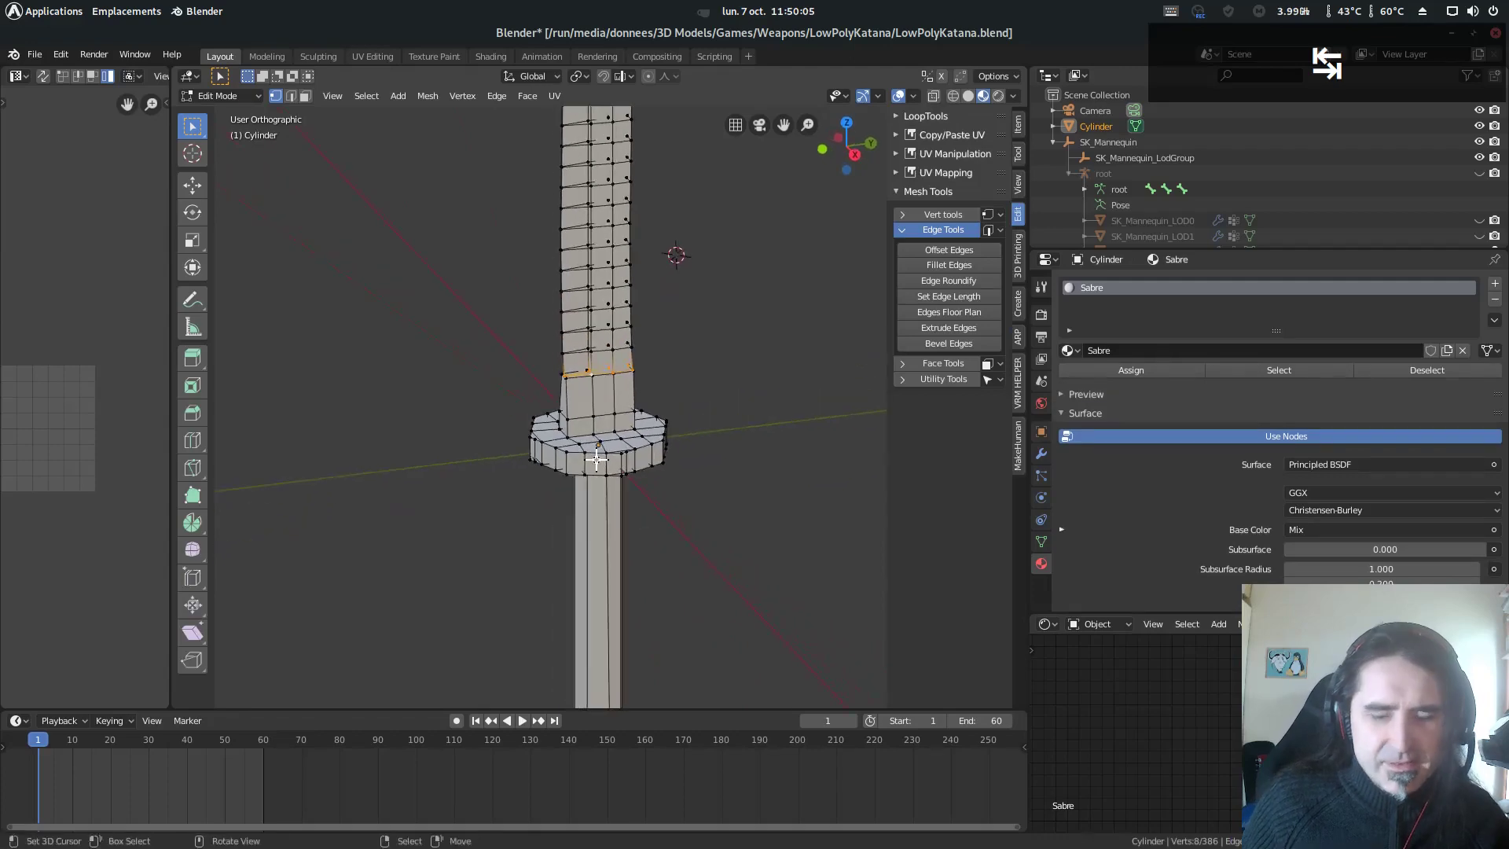
key(KP_1)
key(KP_3)
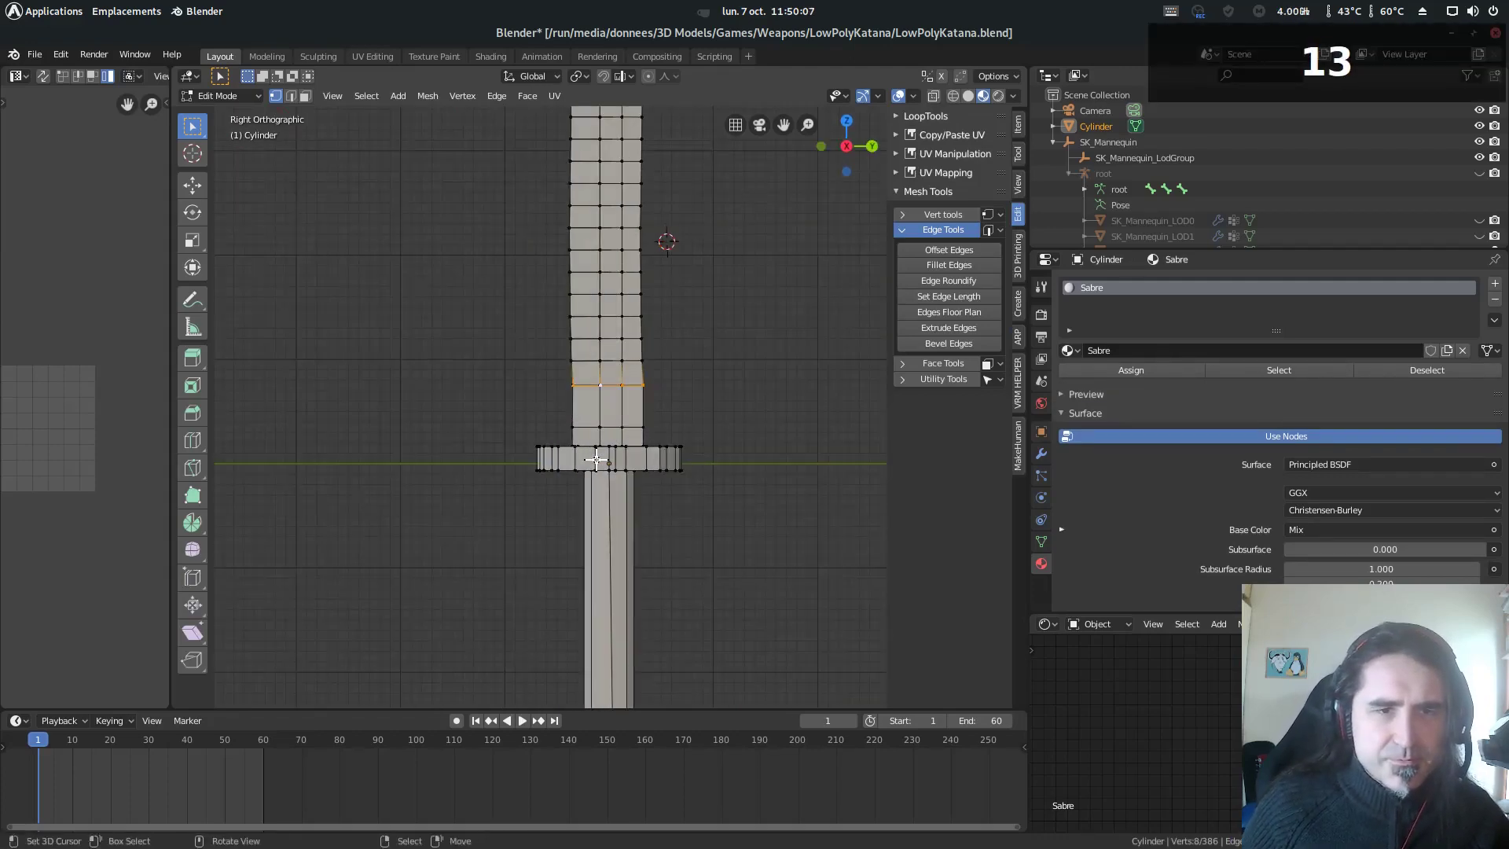
scroll(596, 460, up, 5)
key(ctrl+Tab)
click(714, 385)
- Select the faces of the guard from several orthographic sides, leaving out the neighbouring blade collar and handle
right_click(582, 456)
key(b)
drag(428, 441, 771, 452)
key(ctrl+KP_3)
key(b)
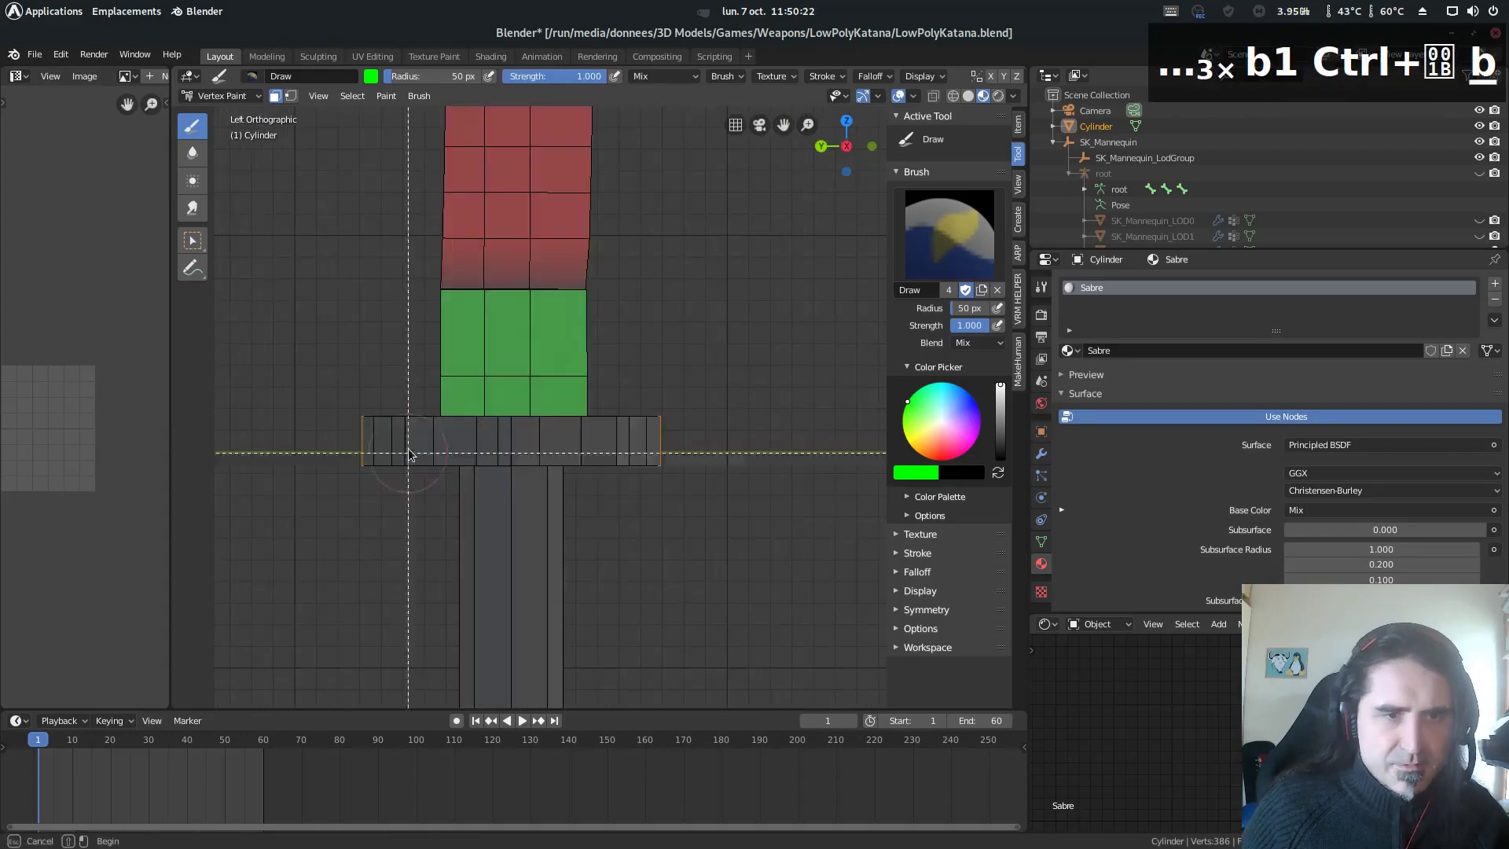
key(ctrl+KP_7)
key(c)
mouse_move(724, 381)
mouse_down()
mouse_move(771, 619)
mouse_move(637, 416)
mouse_up()
key(Escape)
- Set the vertex paint brush colour to blue and fill the selected guard faces with it
mouse_move(747, 441)
middle_down()
mouse_move(816, 558)
mouse_move(660, 503)
middle_up()
click(916, 473)
drag(918, 449, 1014, 449)
key(shift+k)
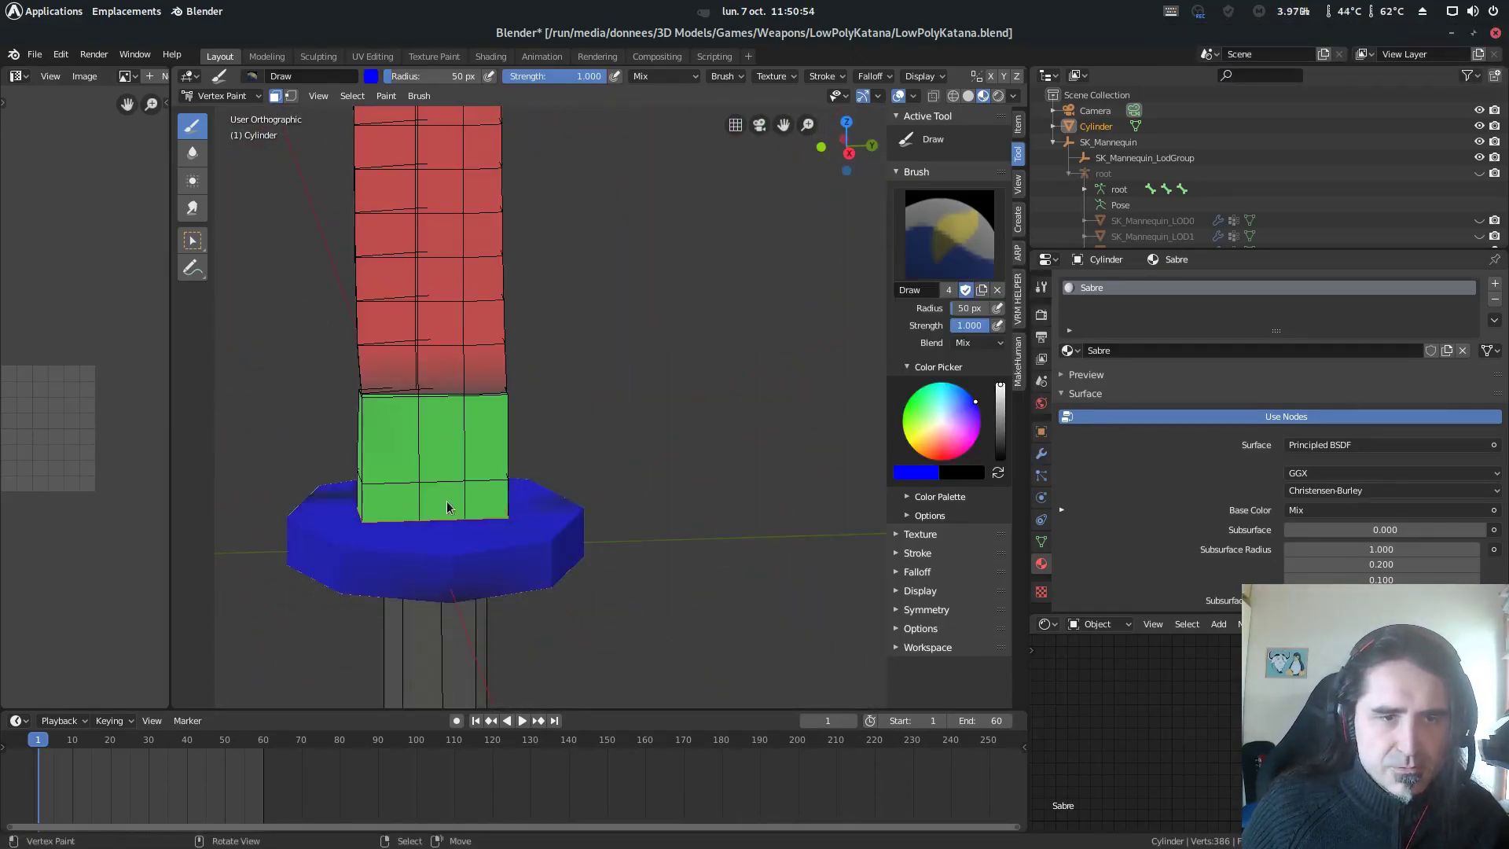
- Check the red, green and blue painted parts around the guard and return the katana to Object Mode
middle_drag(446, 503, 489, 422)
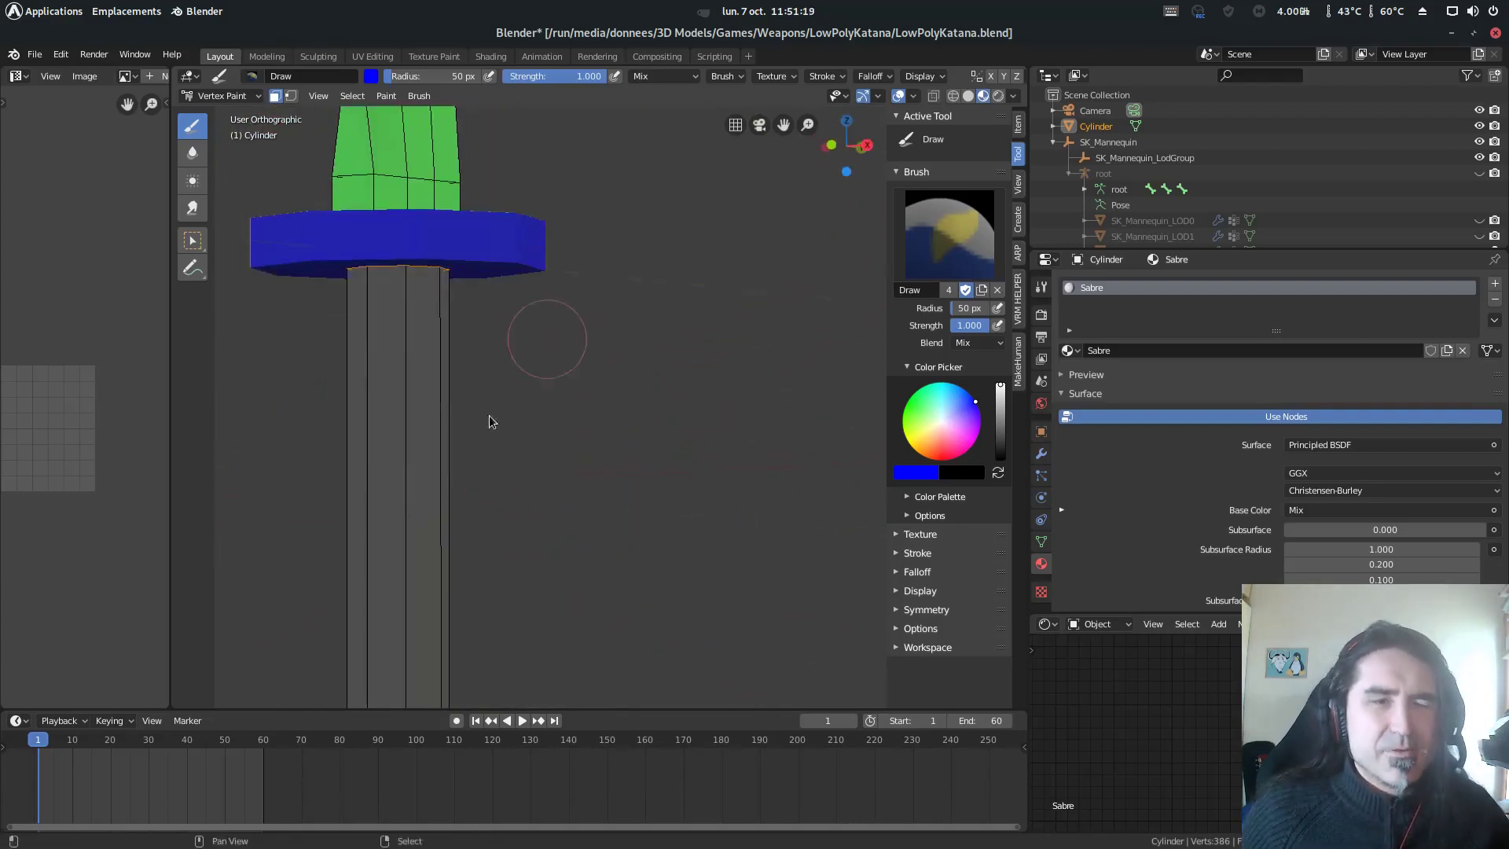
scroll(467, 450, down, 3)
middle_drag(445, 478, 507, 390)
key(Tab)
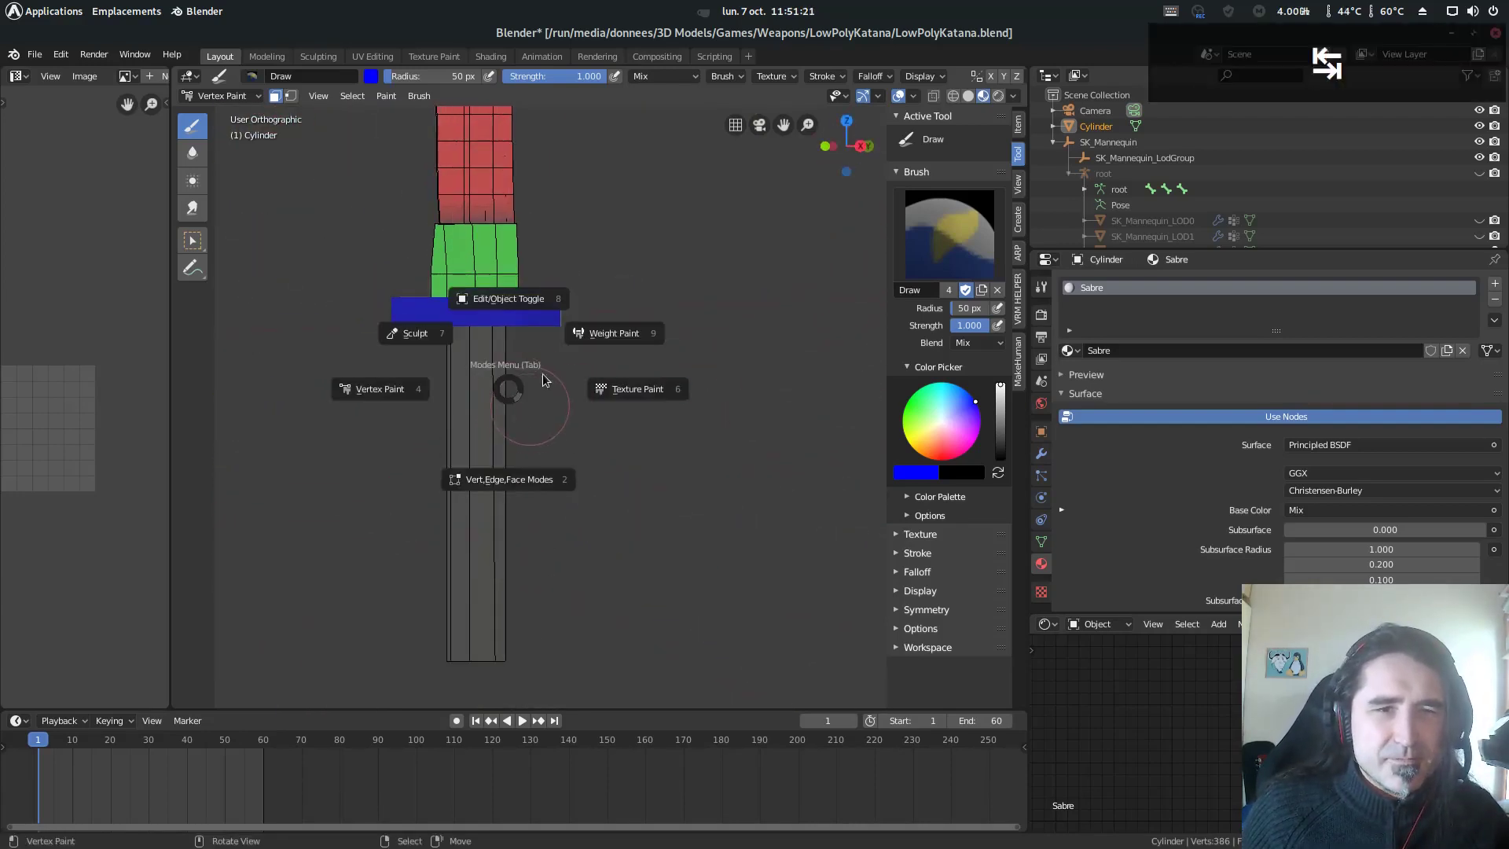
click(507, 315)
scroll(663, 405, down, 5)
key(Tab)
click(612, 290)
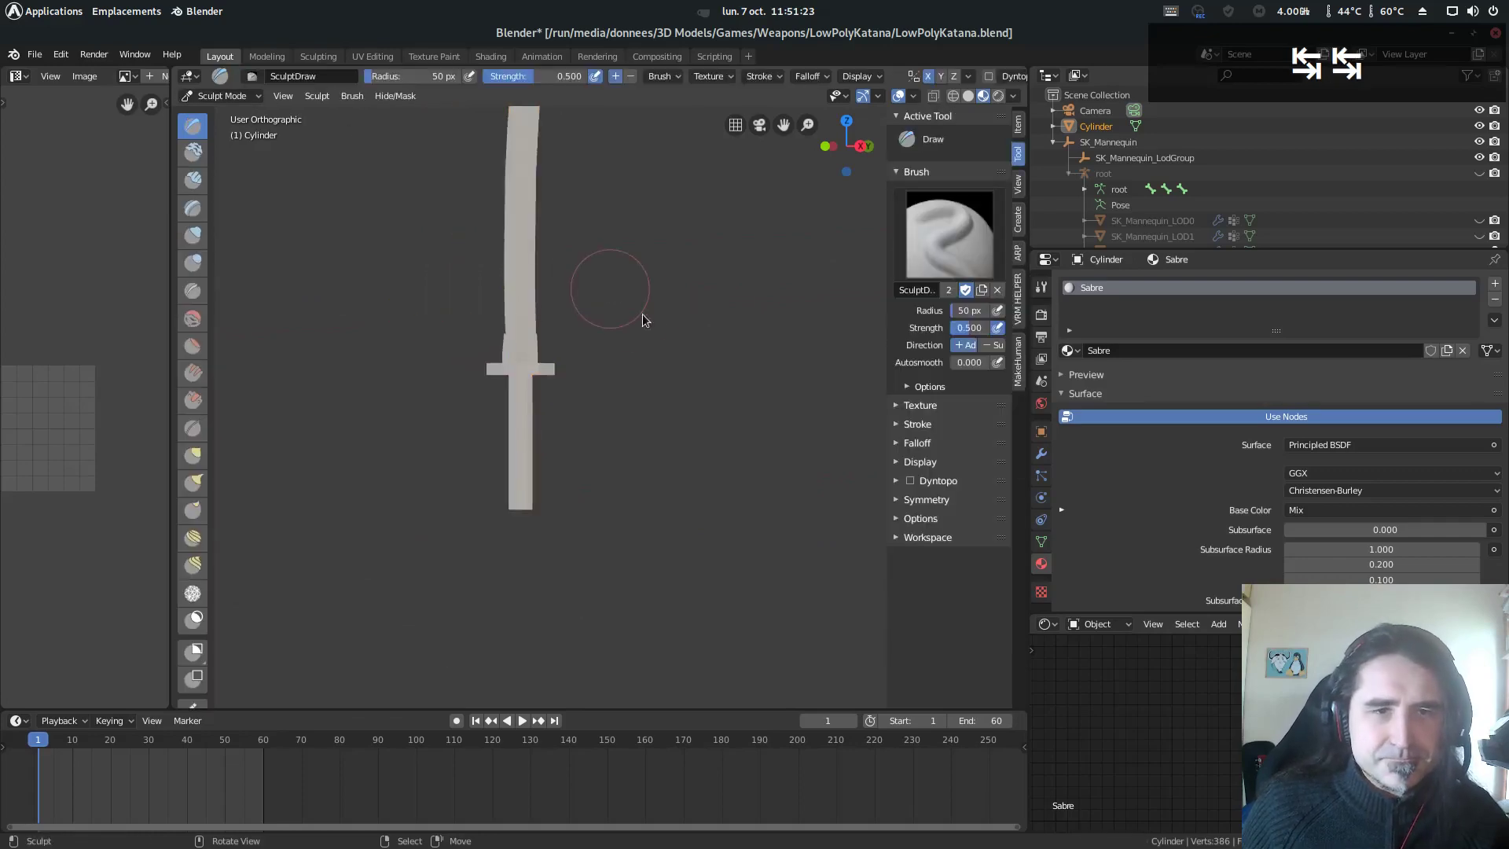
key(Tab)
click(644, 323)
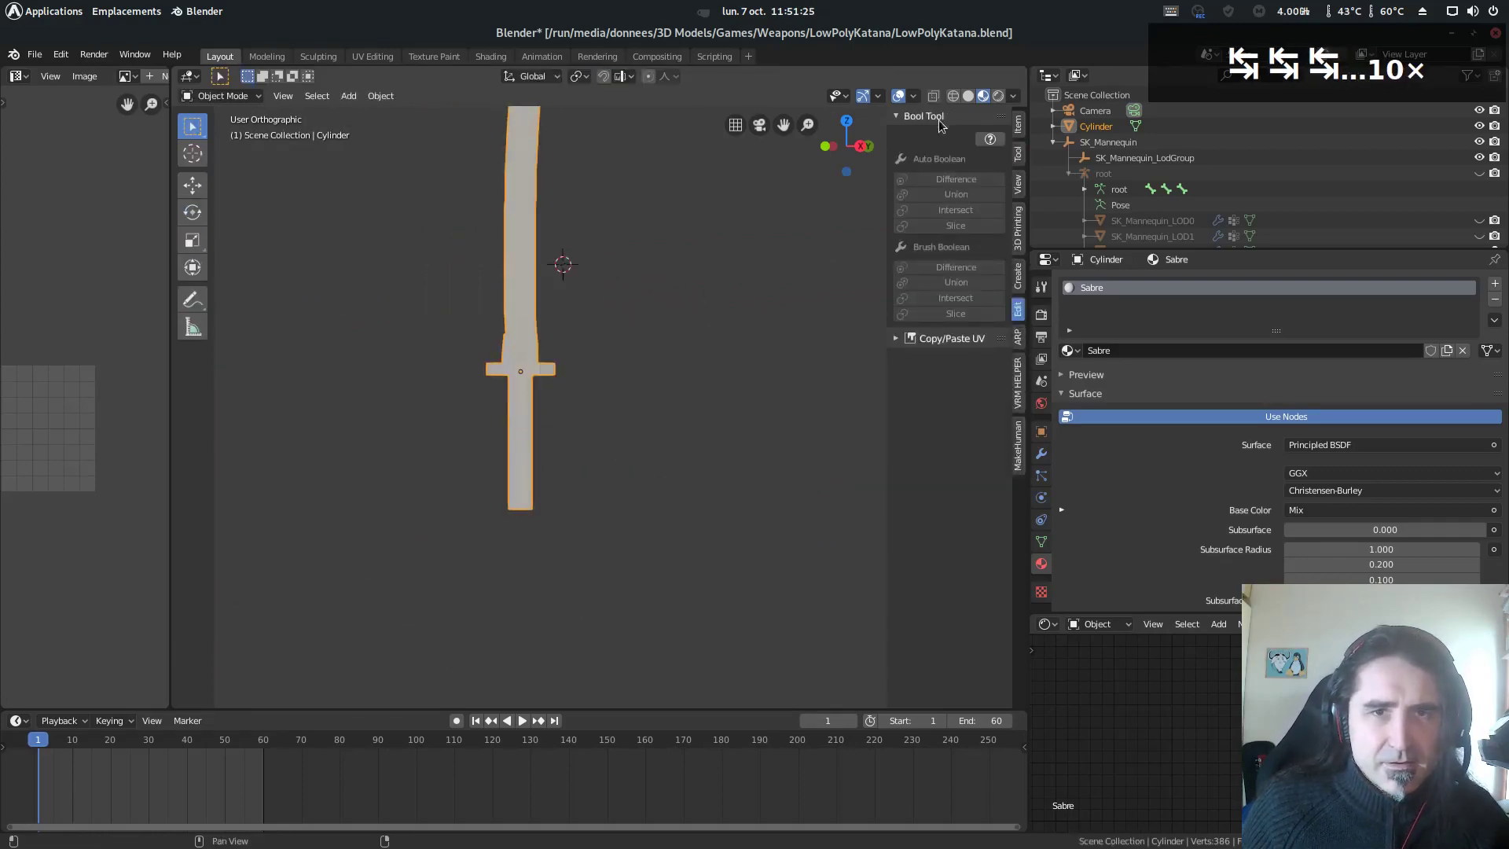
- Preview the whole katana in Rendered shading and return to LookDev shading
click(996, 96)
mouse_move(804, 308)
middle_down()
mouse_move(714, 319)
mouse_move(802, 367)
middle_up()
click(979, 99)
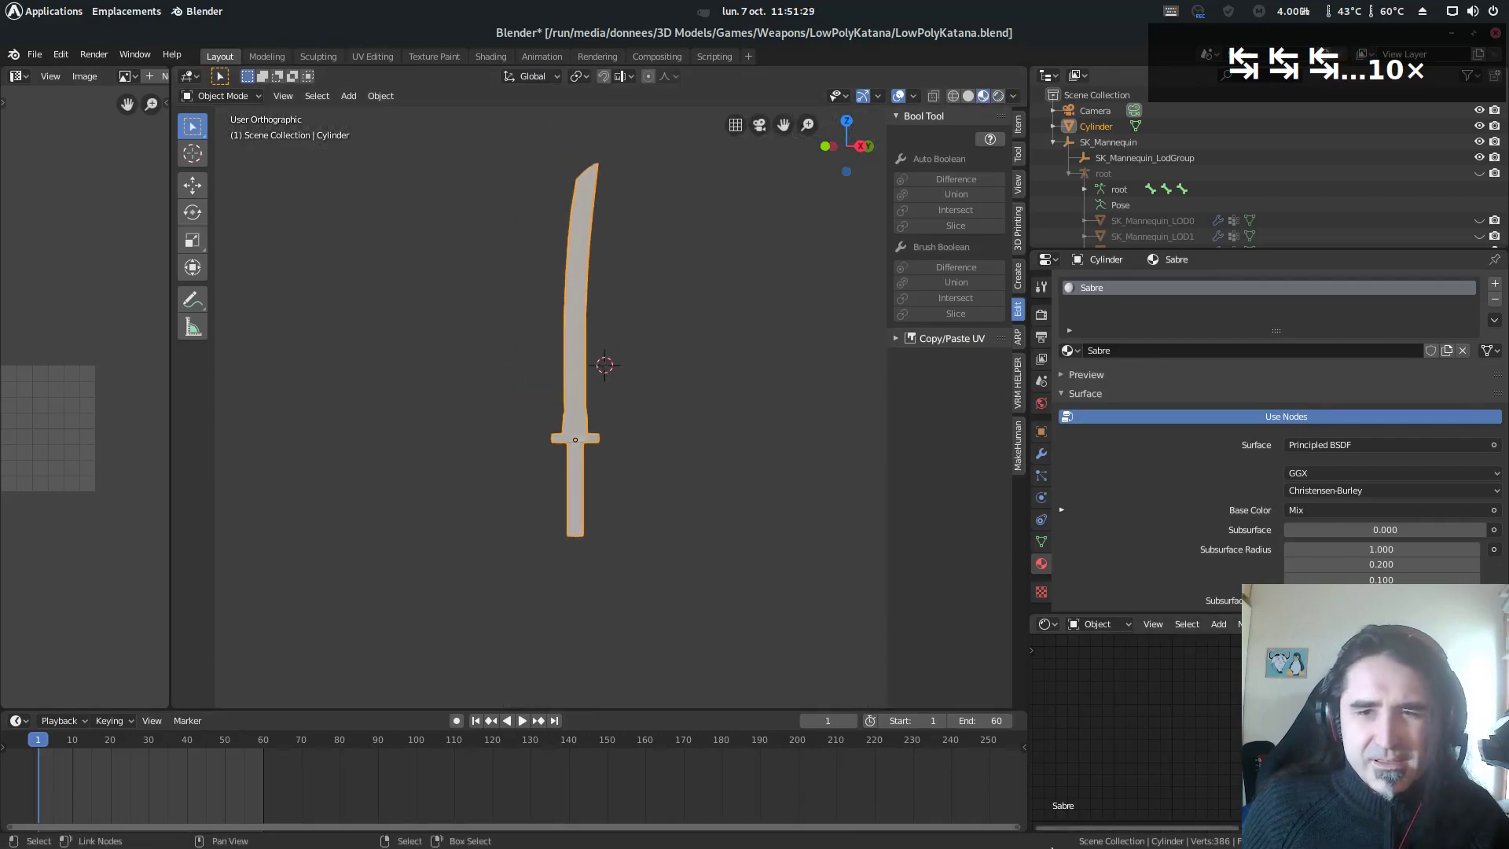
- Add an Attribute node for the Col vertex colour layer to the Sabre material and place it in empty space
key(shift+a)
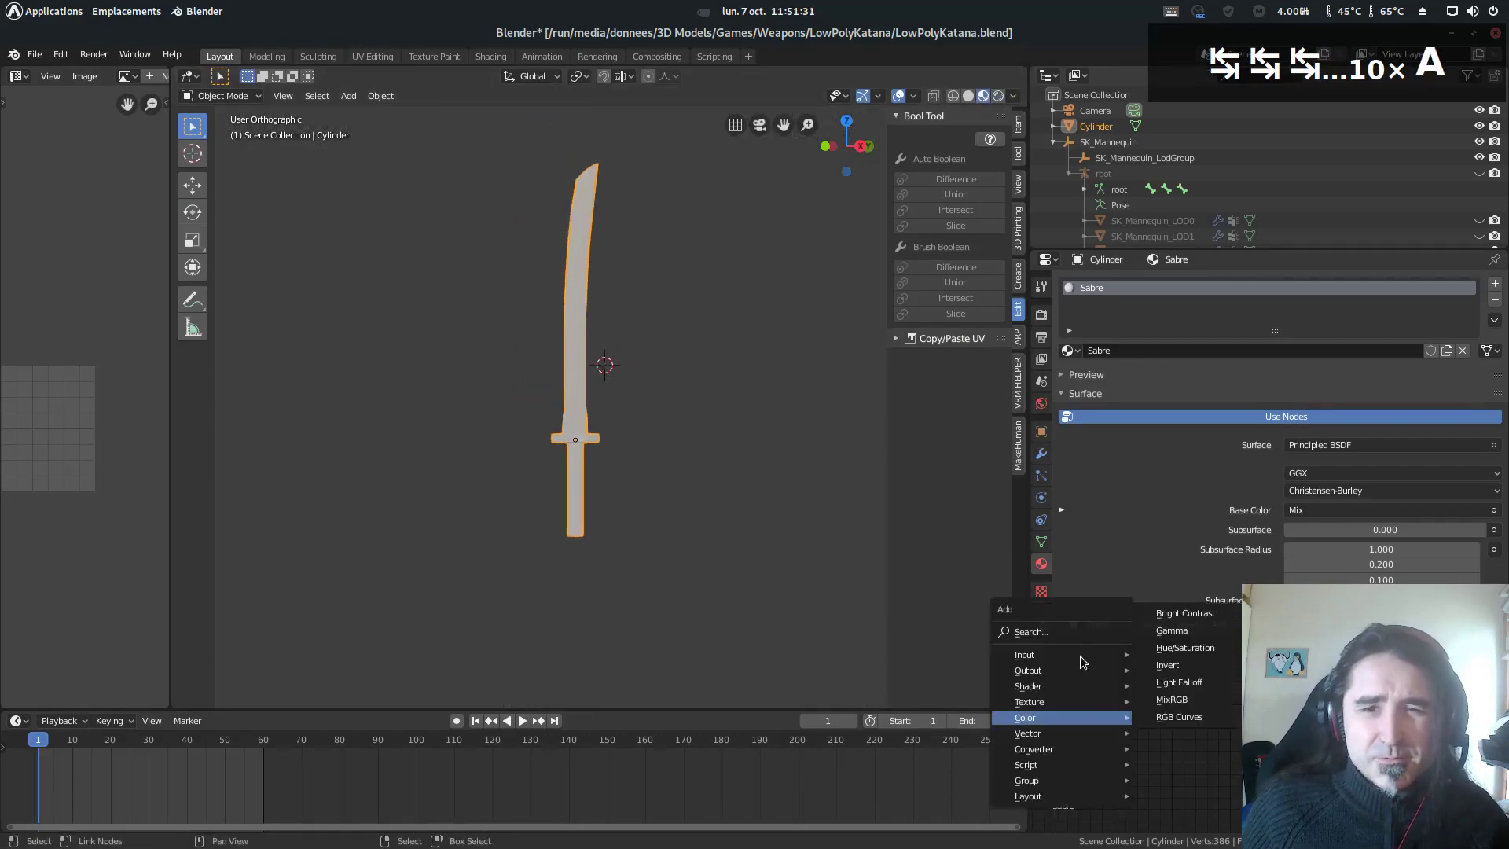
mouse_move(1081, 658)
mouse_move(1214, 355)
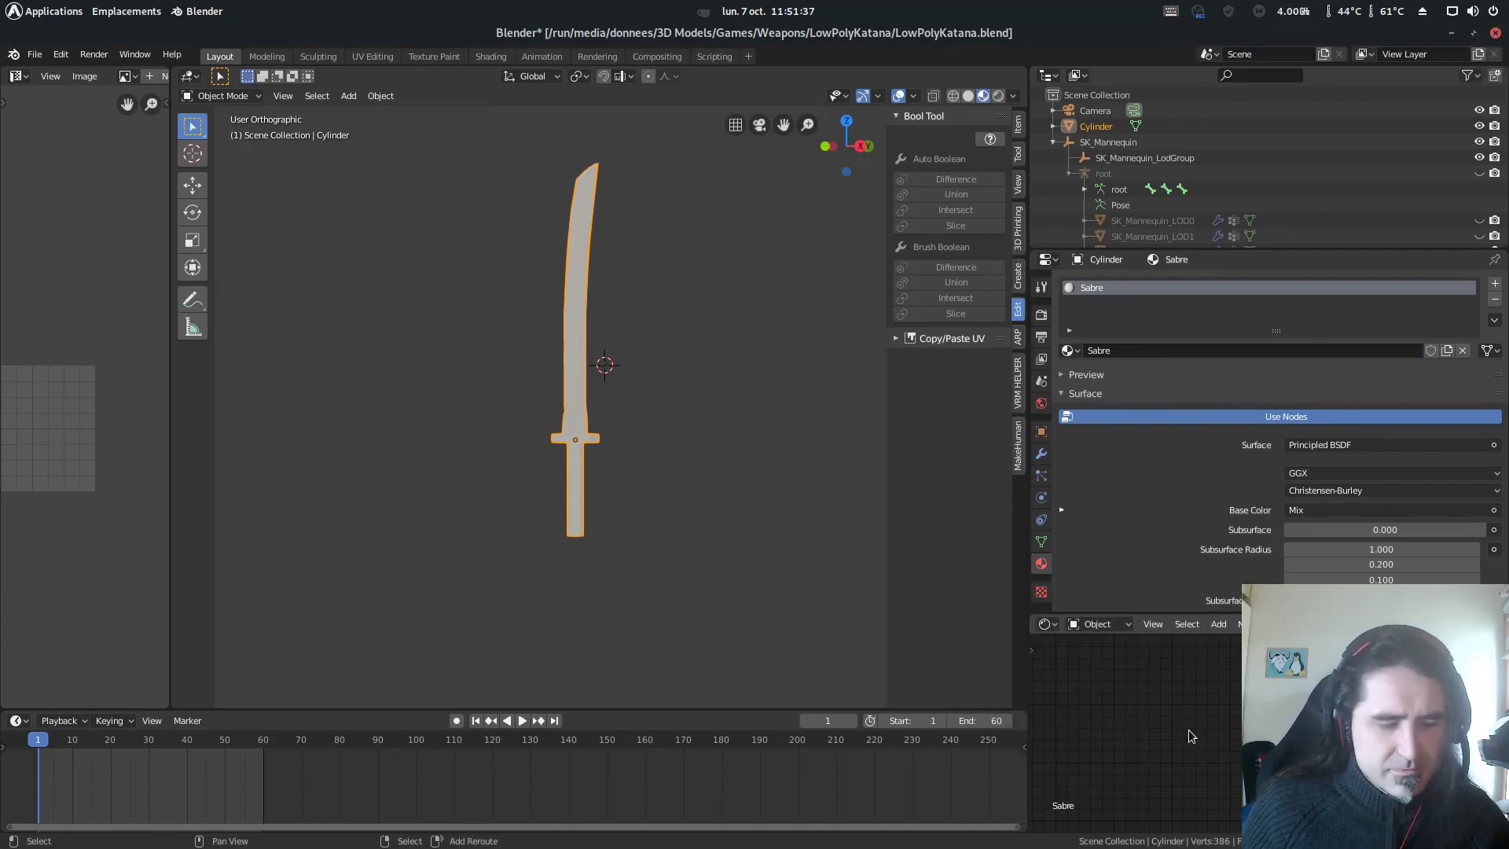
key(shift+a)
mouse_move(1142, 677)
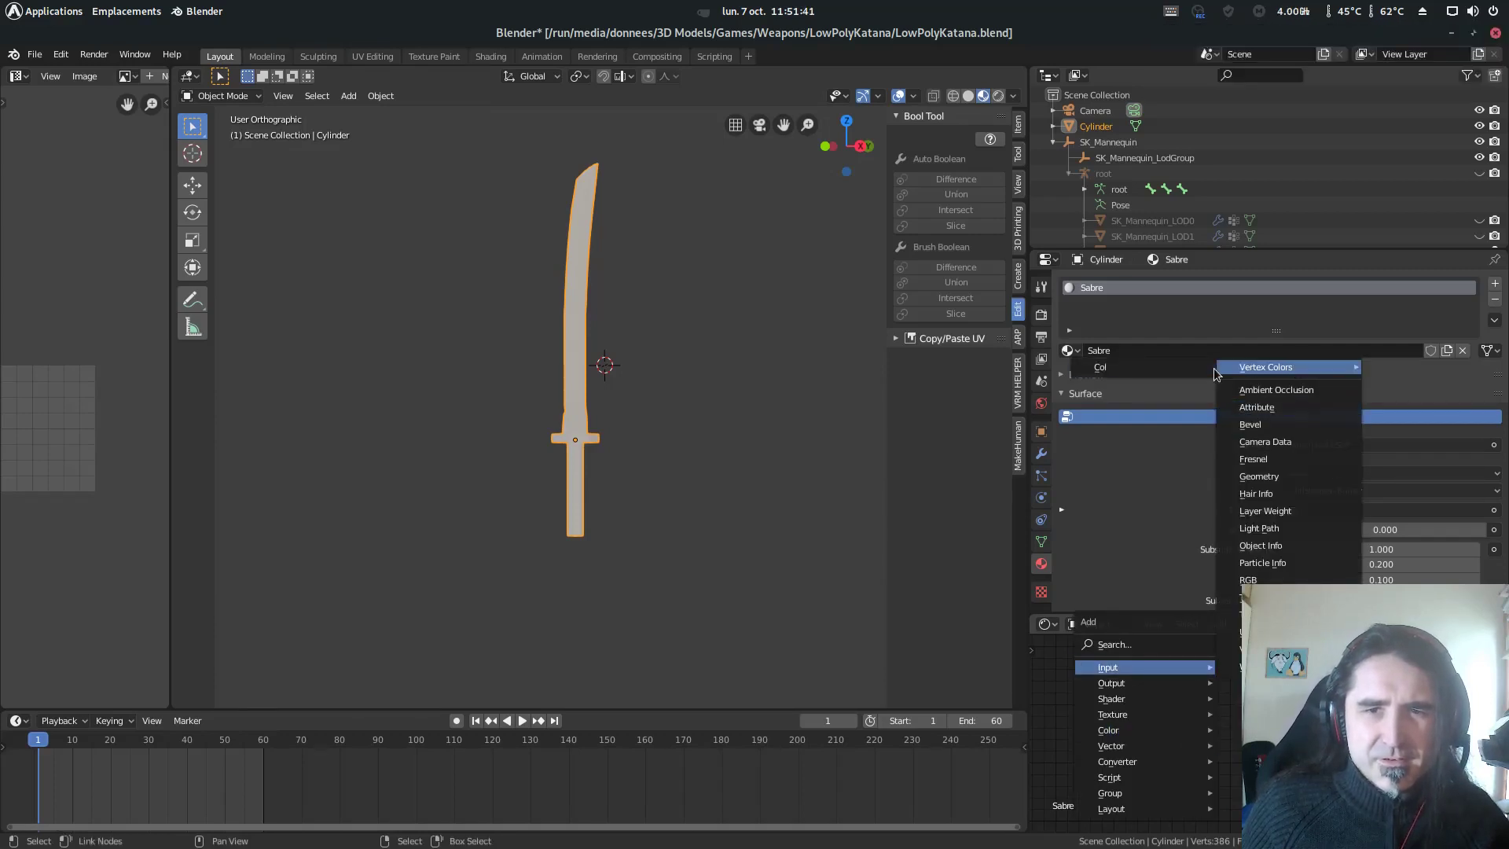
click(1257, 367)
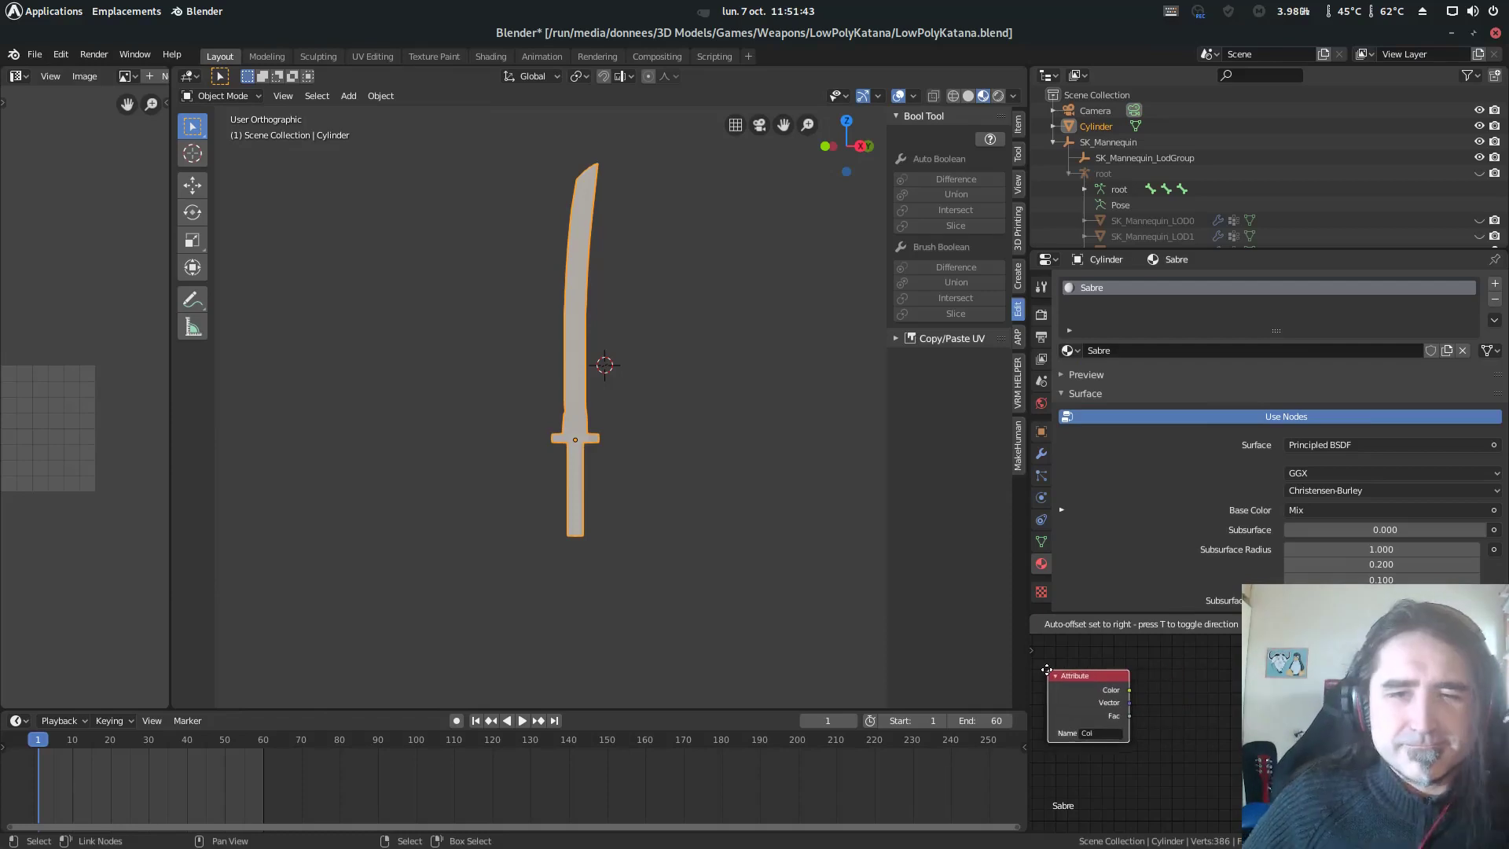
click(1066, 678)
scroll(1132, 692, down, 4)
middle_drag(1137, 711, 1182, 671)
drag(1182, 671, 1080, 724)
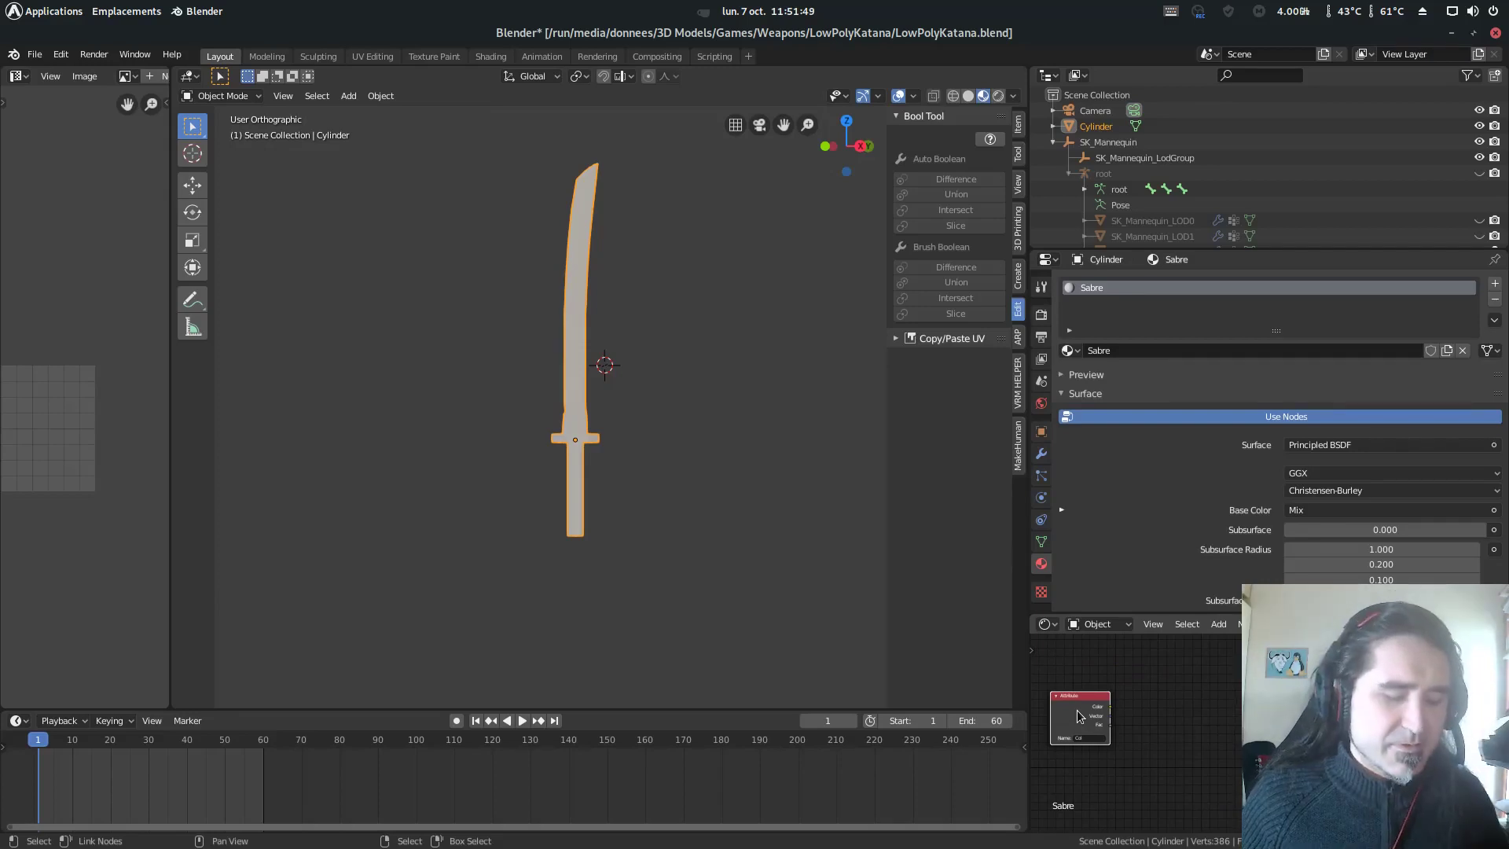
scroll(1273, 731, up, 1)
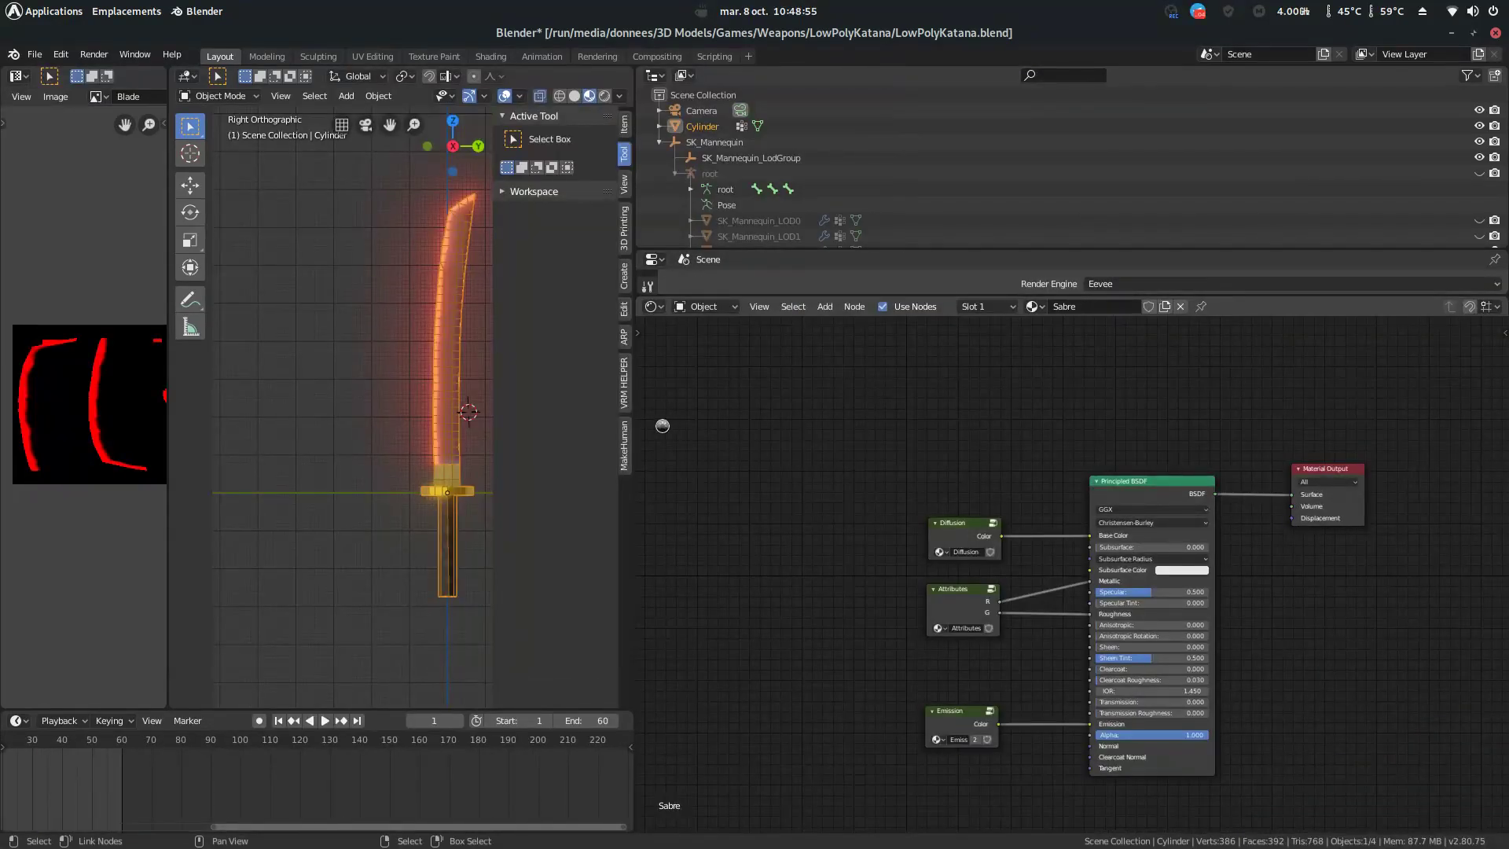
- Examine how the Diffusion, Attributes and Emission groups feed the Principled BSDF in the Sabre material, and look up the addable node groups
mouse_move(411, 458)
middle_down()
mouse_move(360, 448)
mouse_move(399, 458)
middle_up()
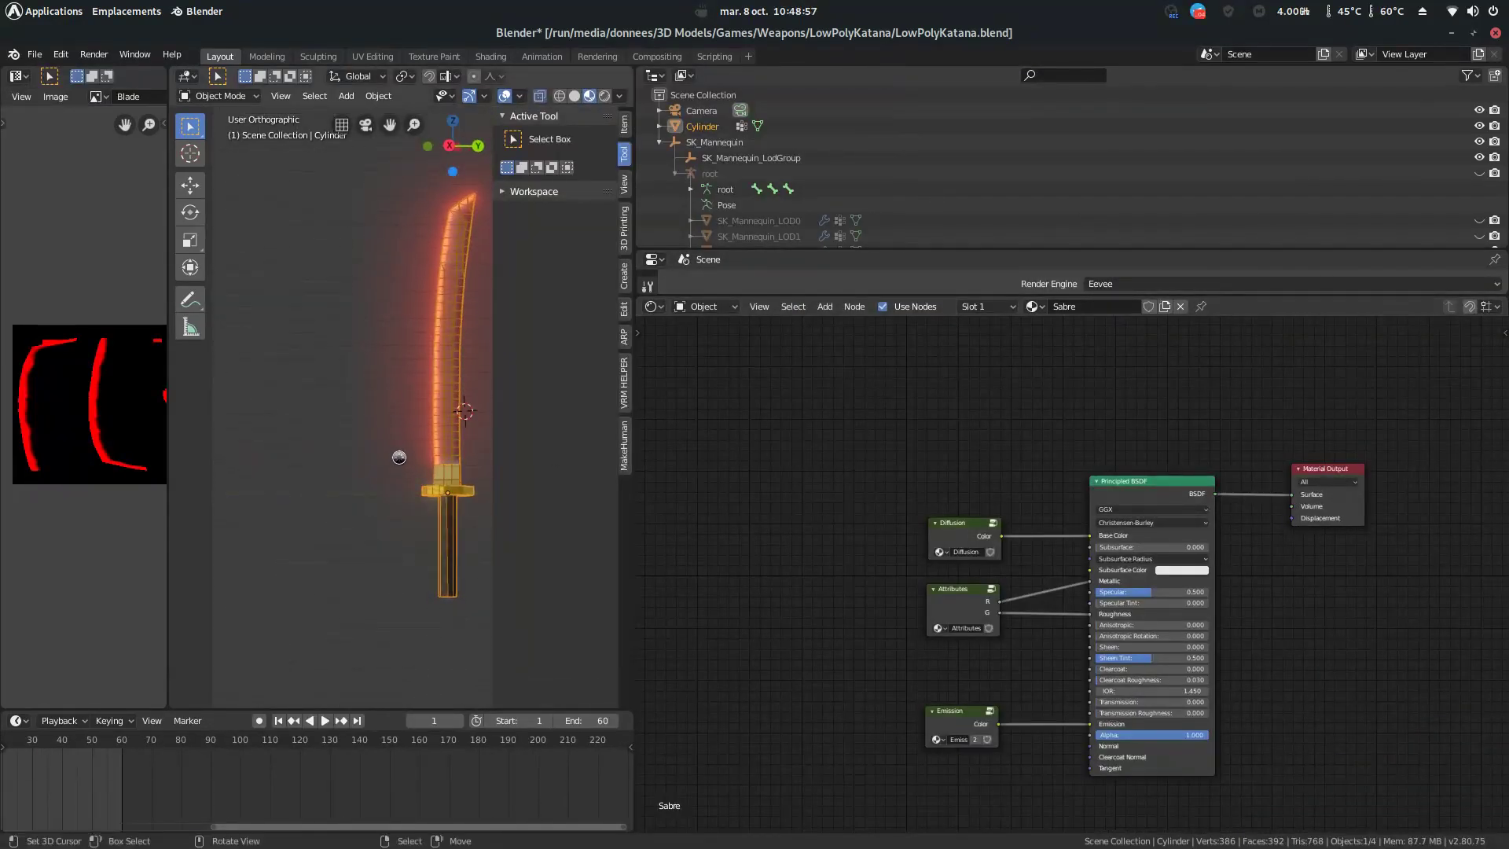
key(KP_3)
shift+middle_drag(364, 326, 277, 330)
middle_drag(1095, 480, 993, 447)
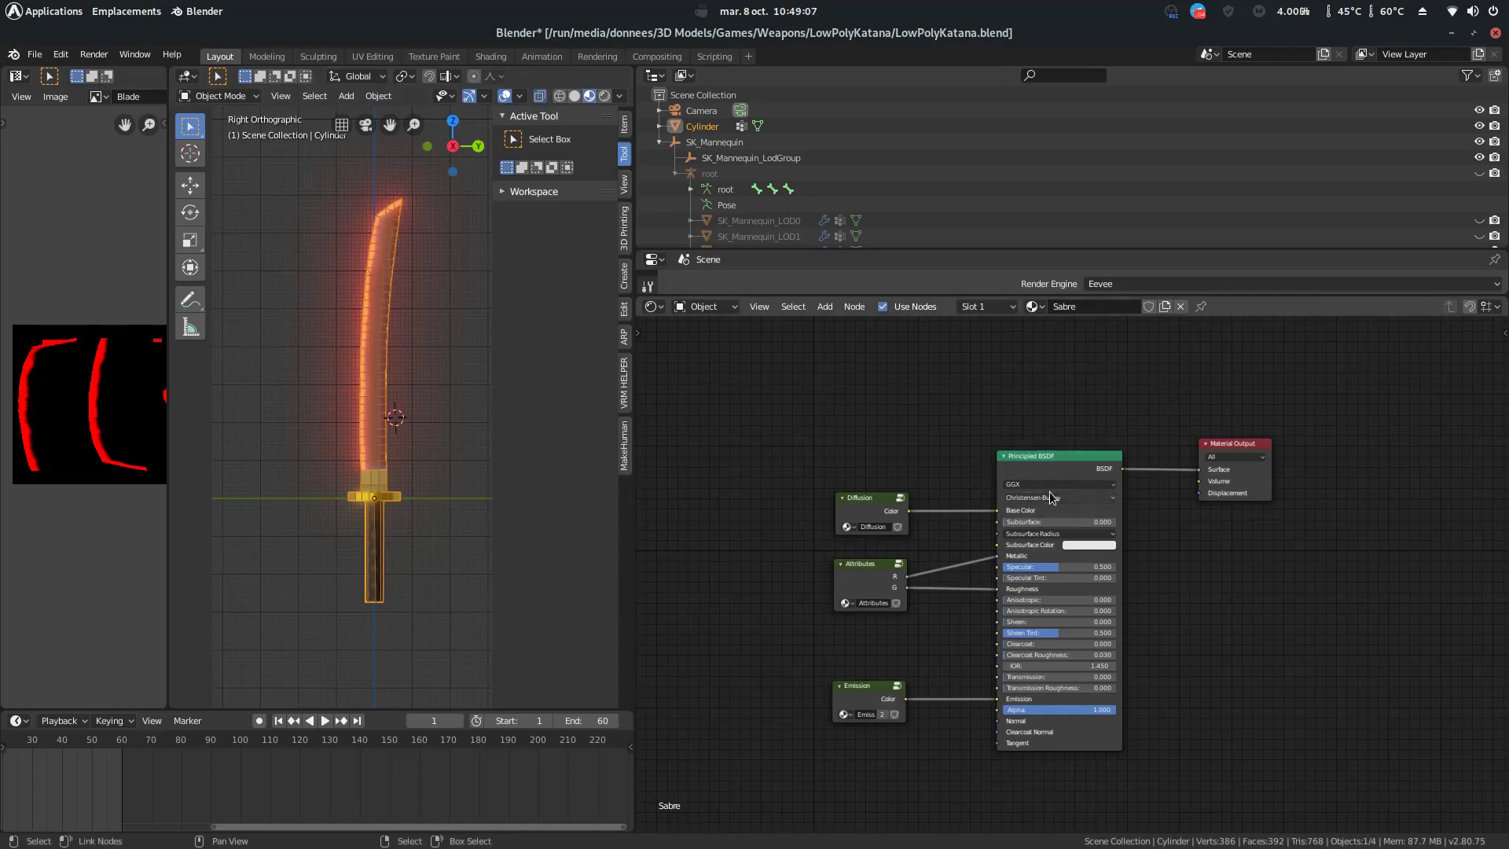
scroll(1051, 493, up, 5)
middle_drag(1197, 517, 1234, 529)
drag(1099, 418, 1125, 418)
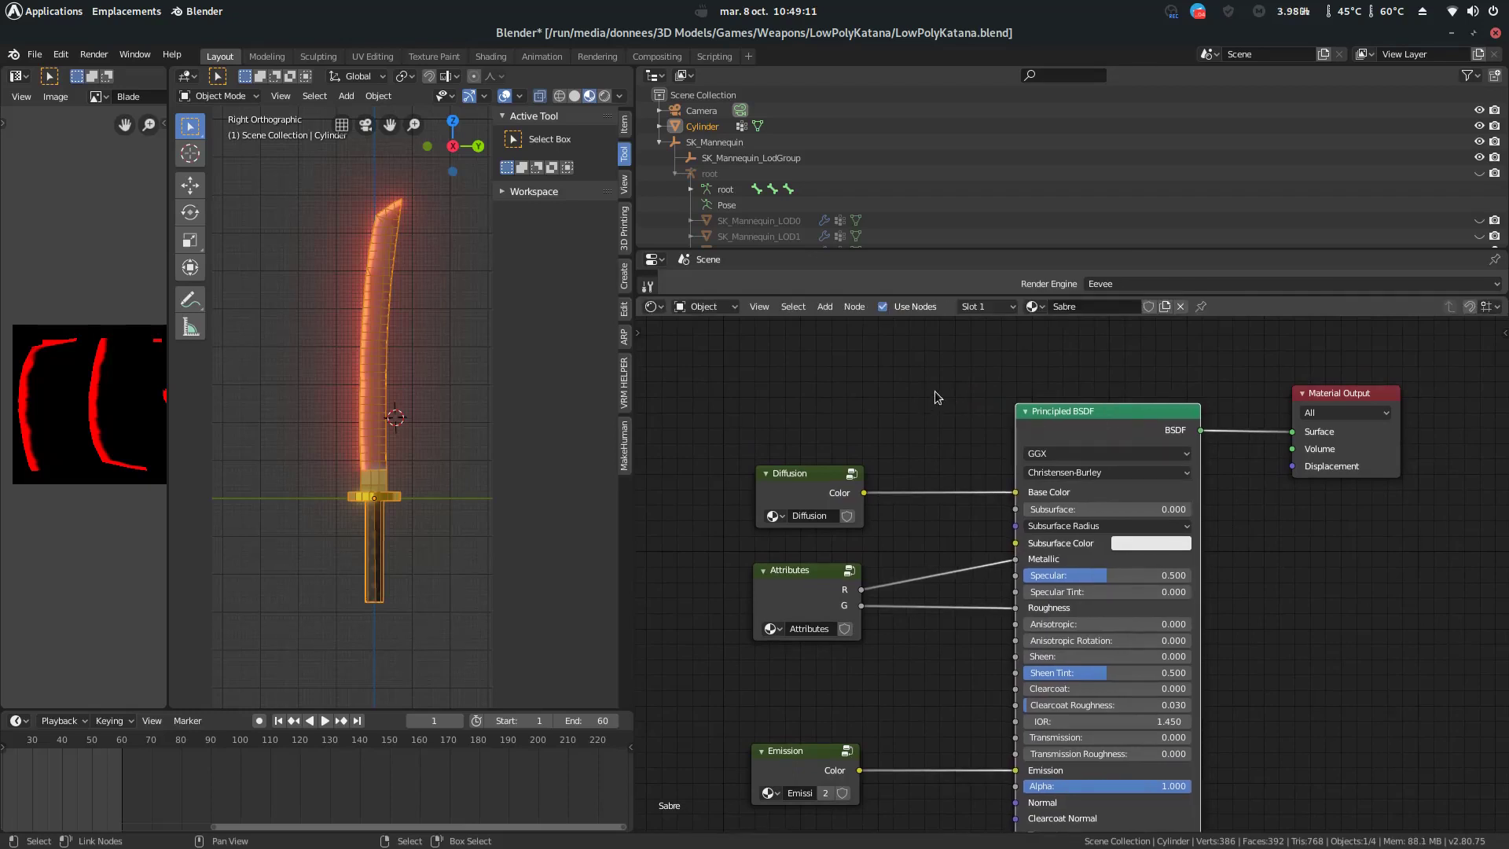
middle_drag(914, 427, 1001, 435)
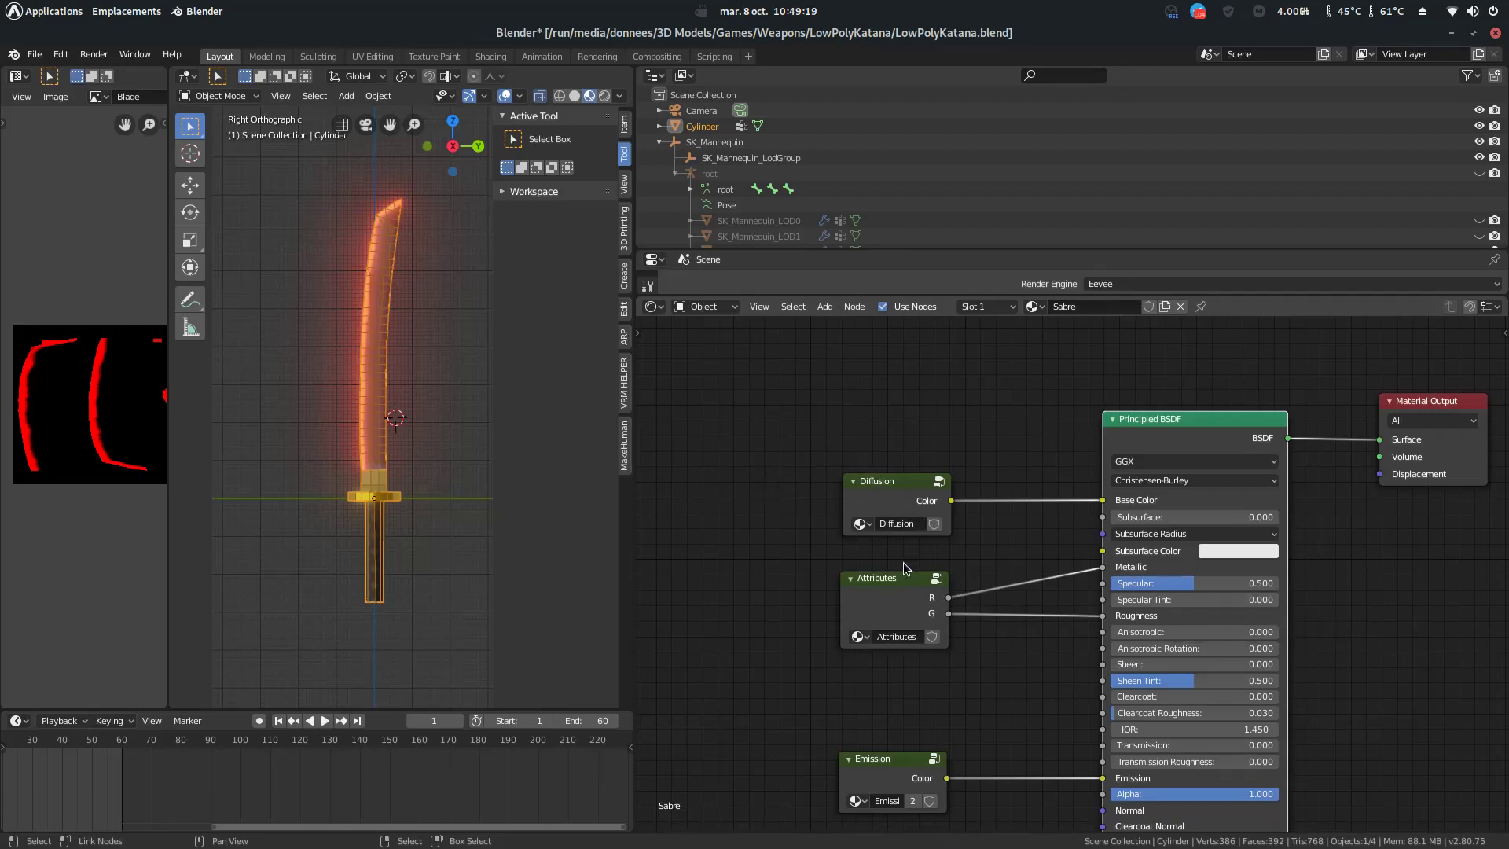
middle_drag(881, 685, 935, 655)
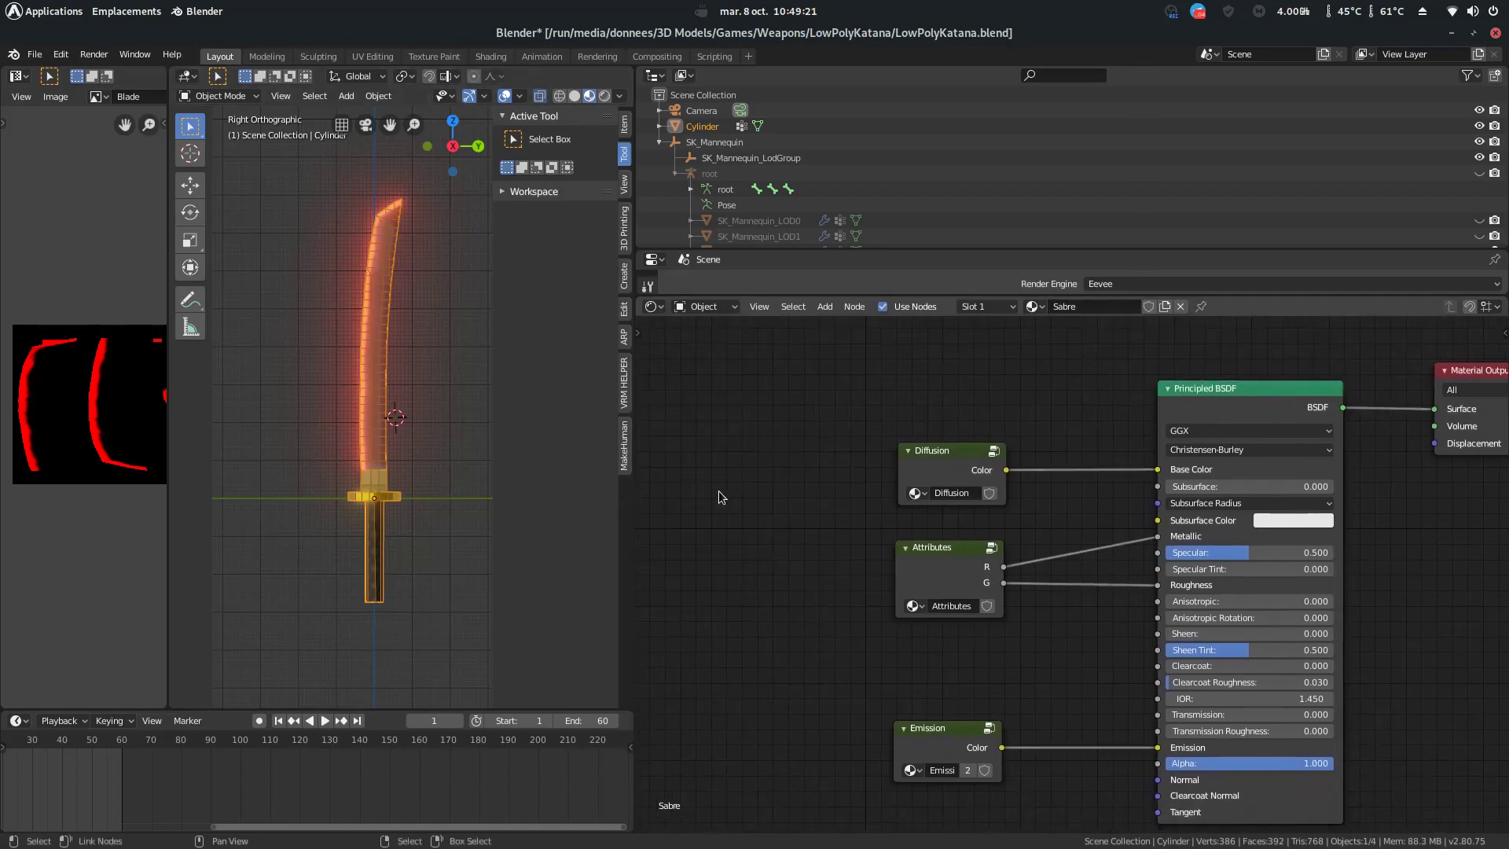
key(shift+a)
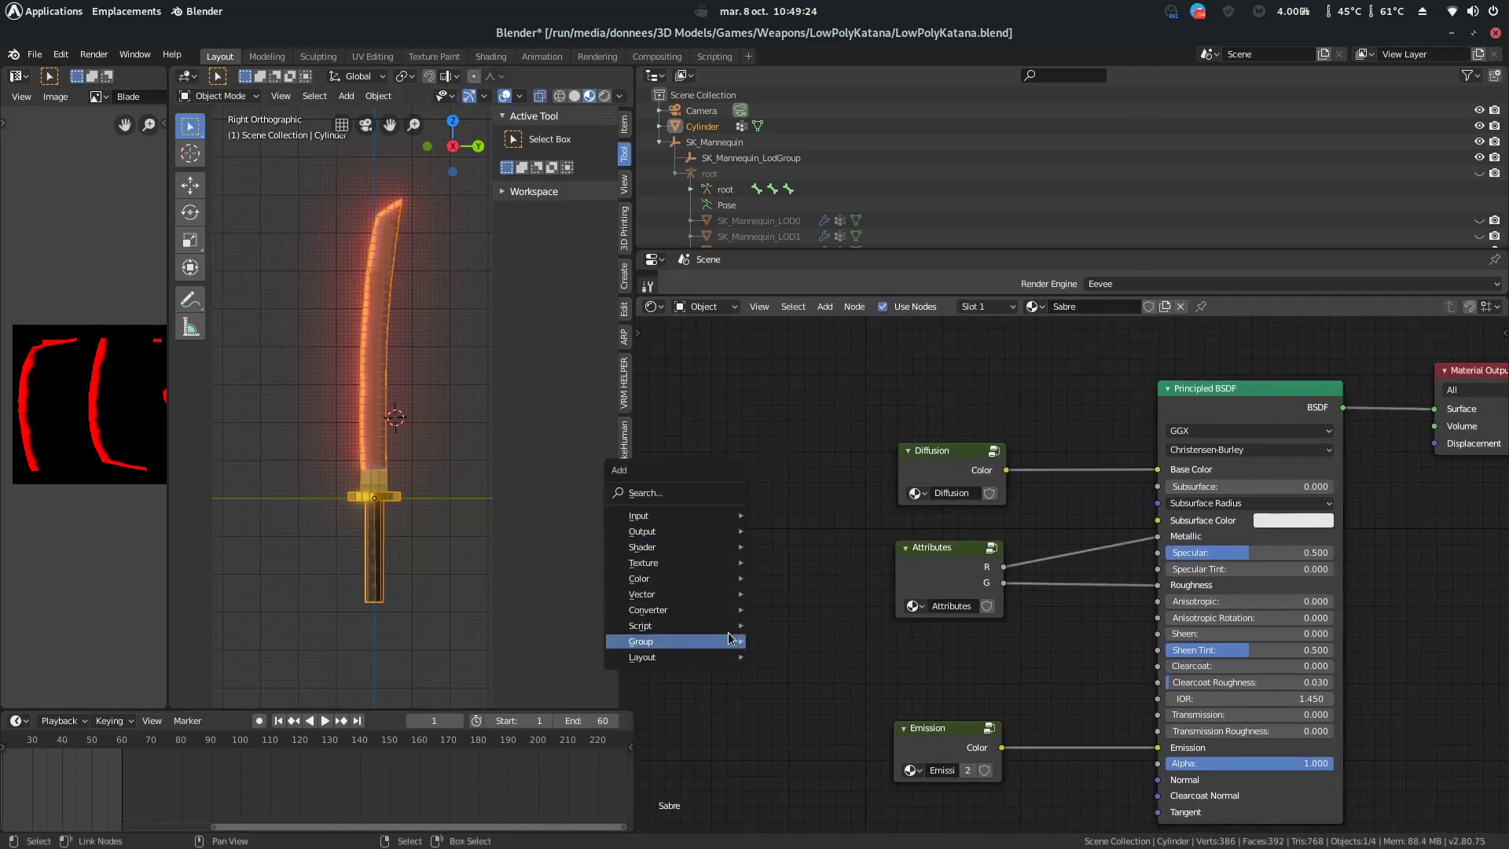
mouse_move(667, 645)
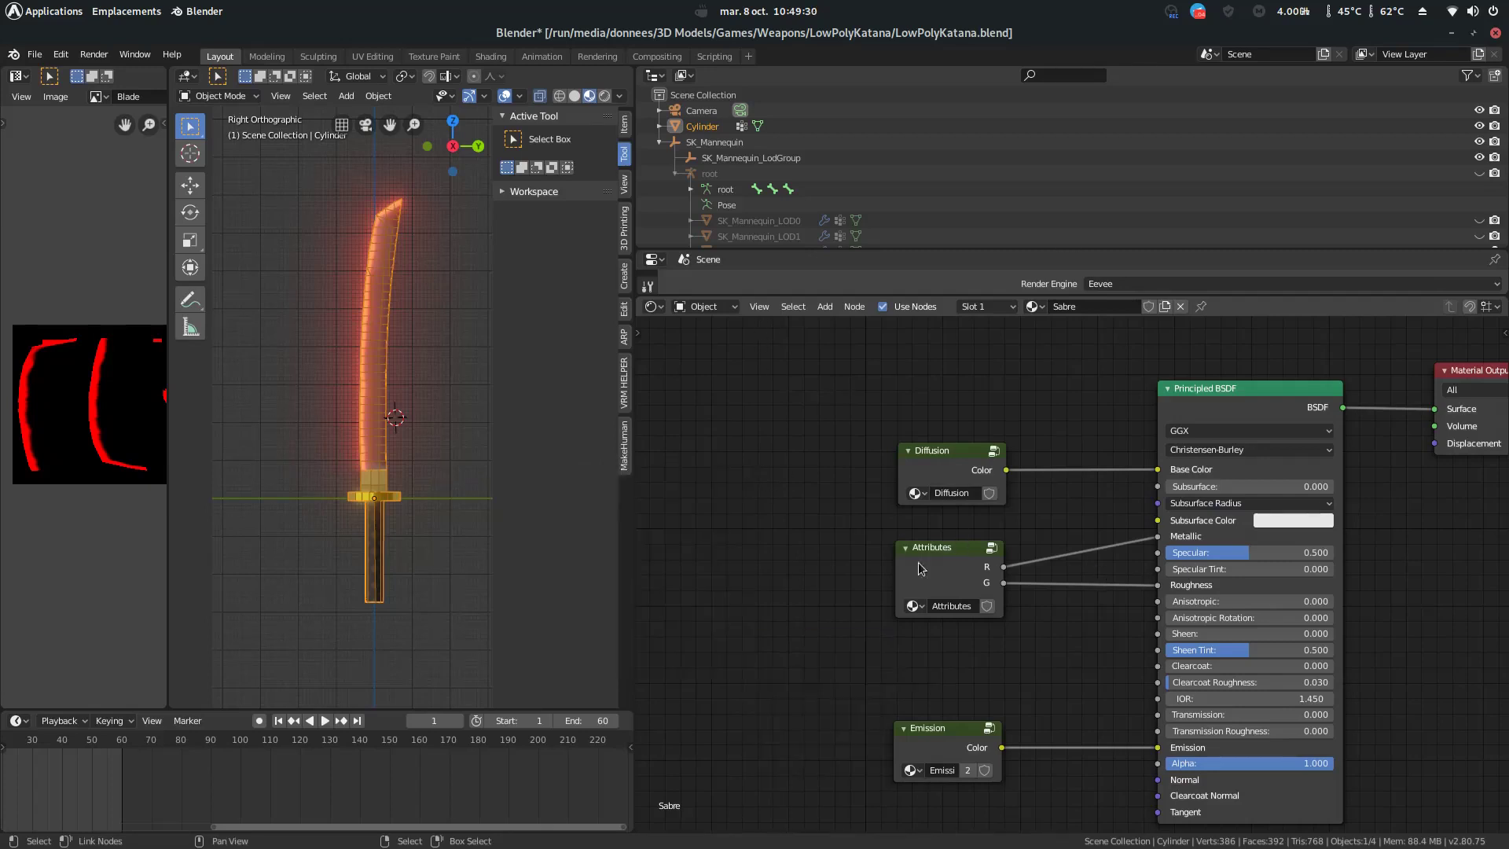
- Open the Diffusion node group to show its internal nodes
click(934, 467)
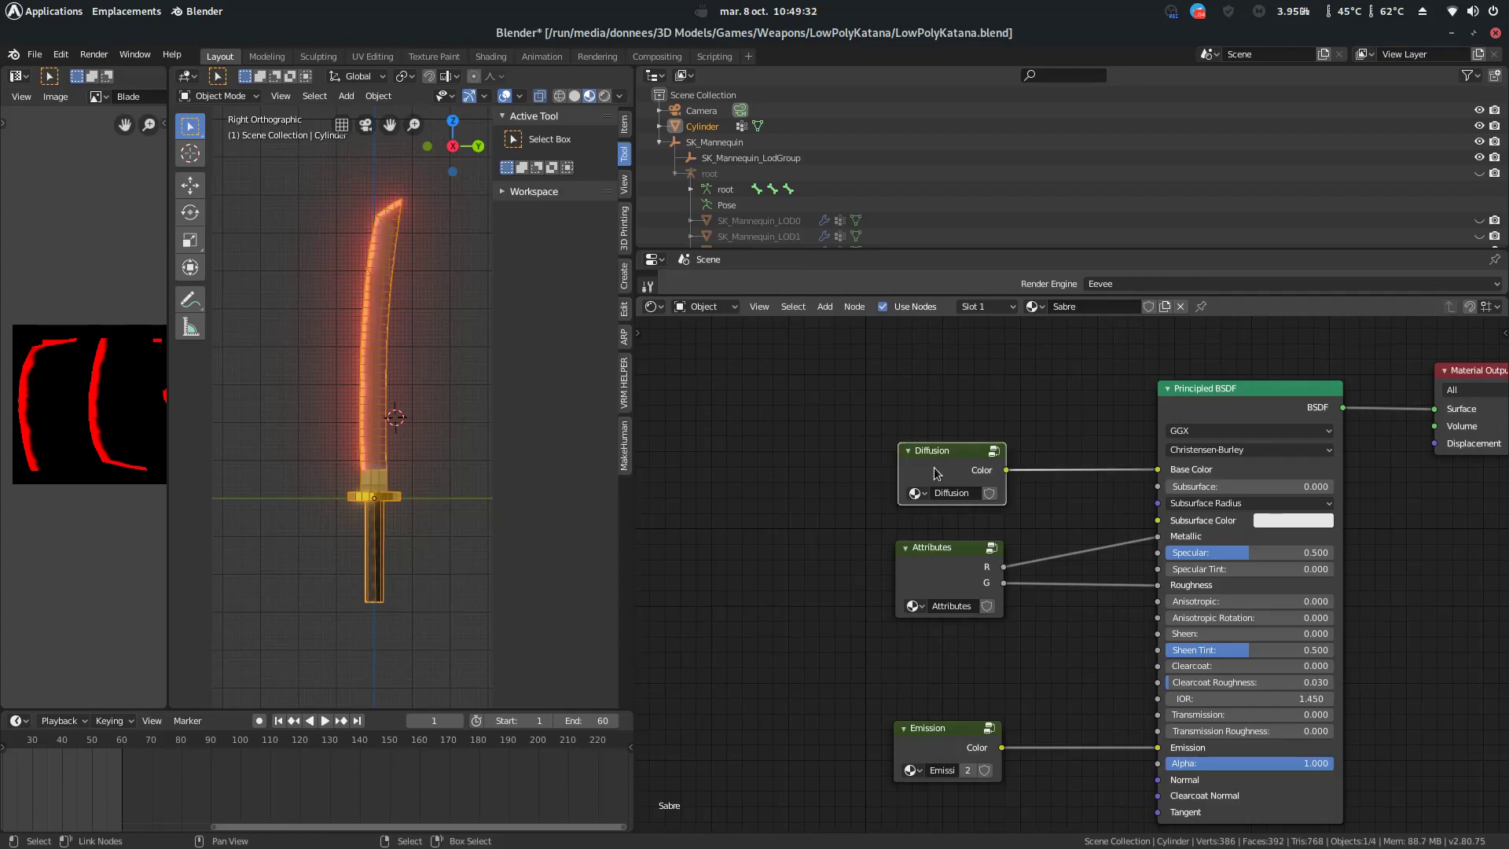
click(992, 451)
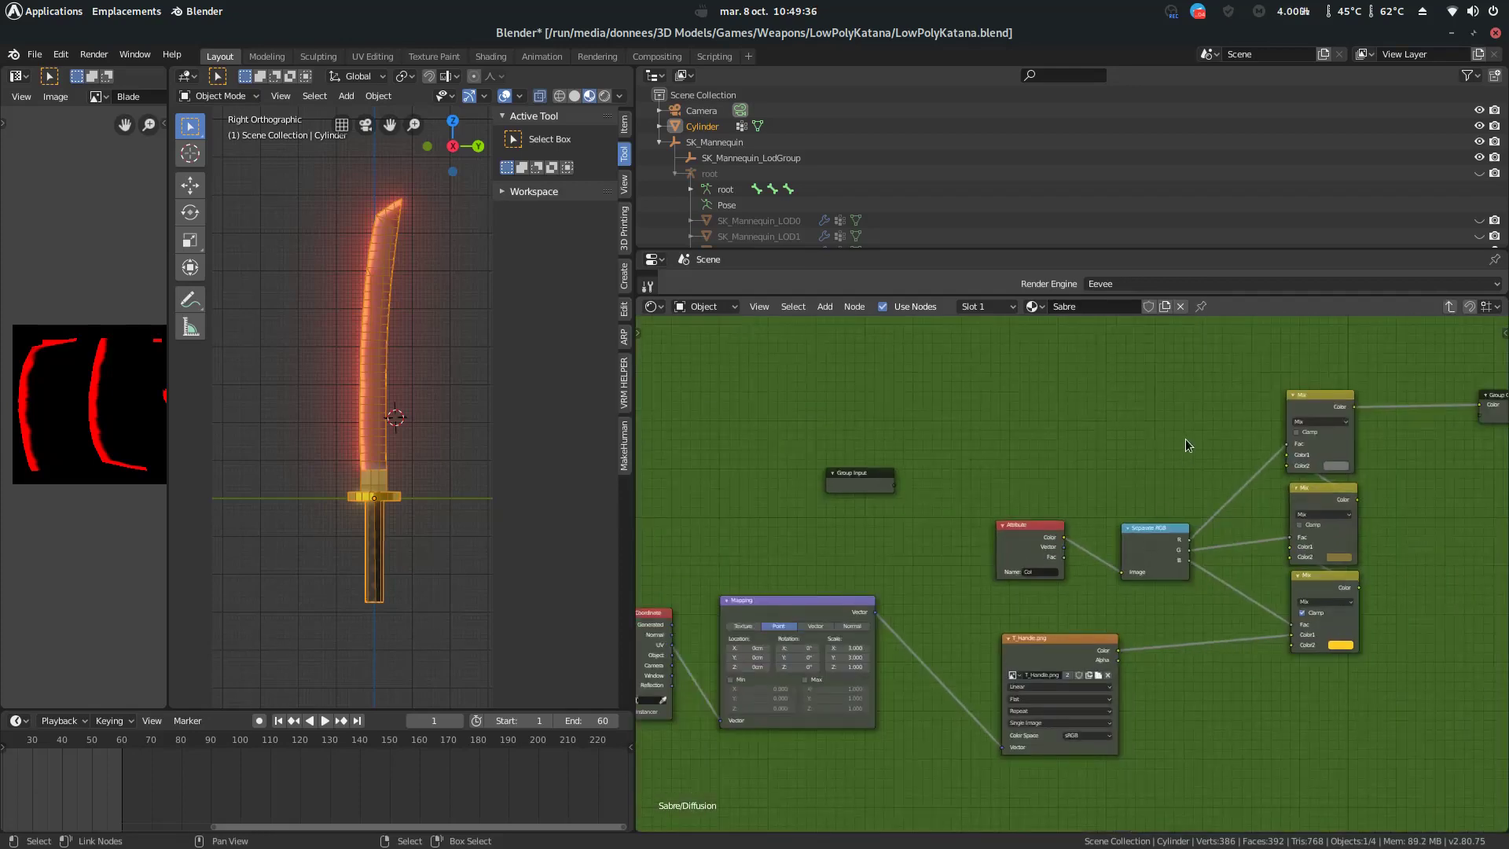
middle_drag(1169, 451, 976, 500)
scroll(910, 507, up, 3)
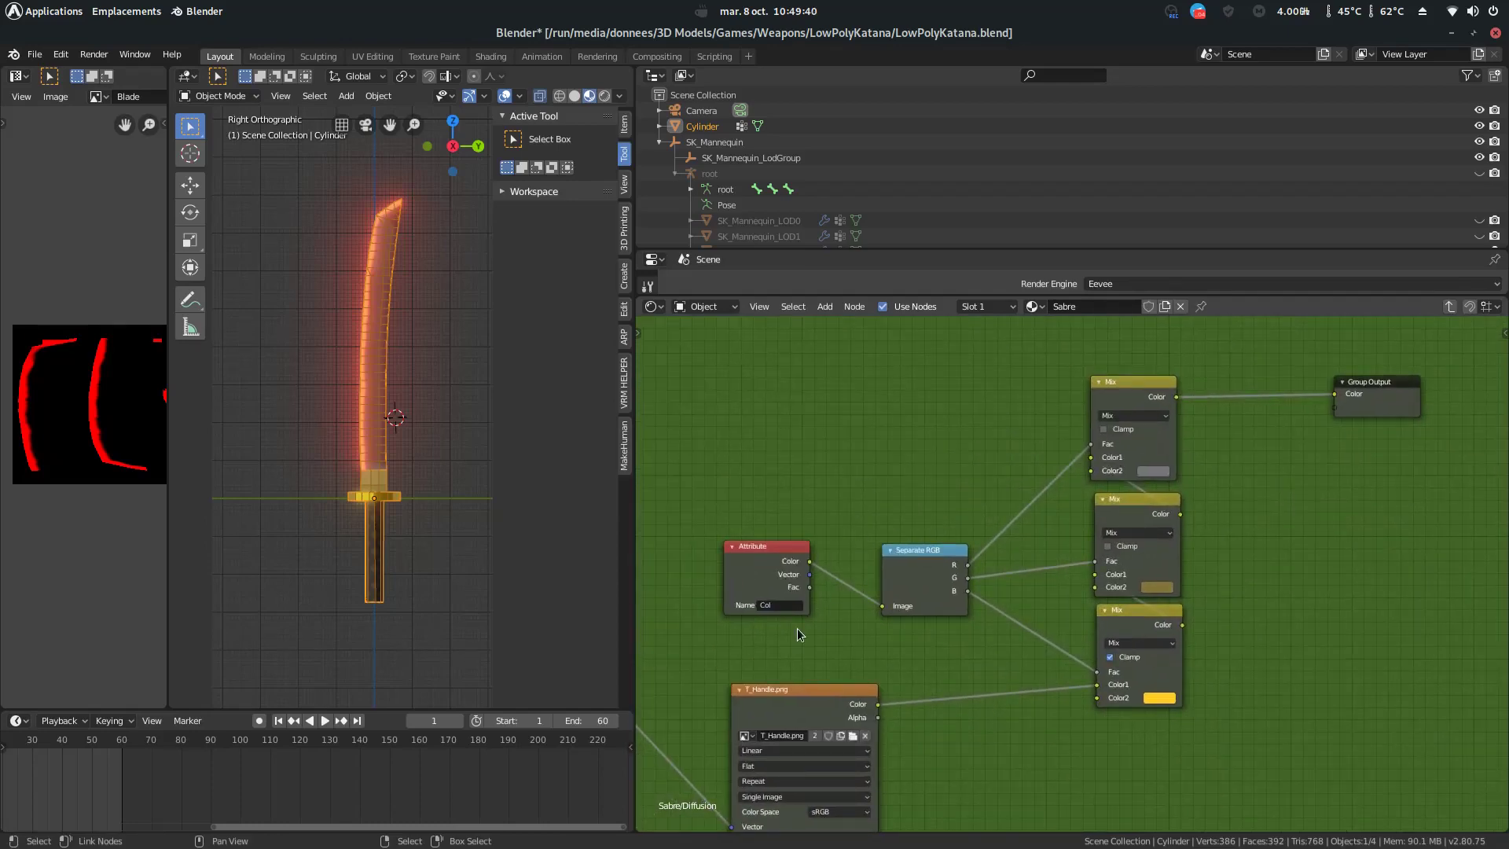
- Look through the addable node types for those used in the Diffusion group, such as vertex colour inputs and MixRGB
key(shift+a)
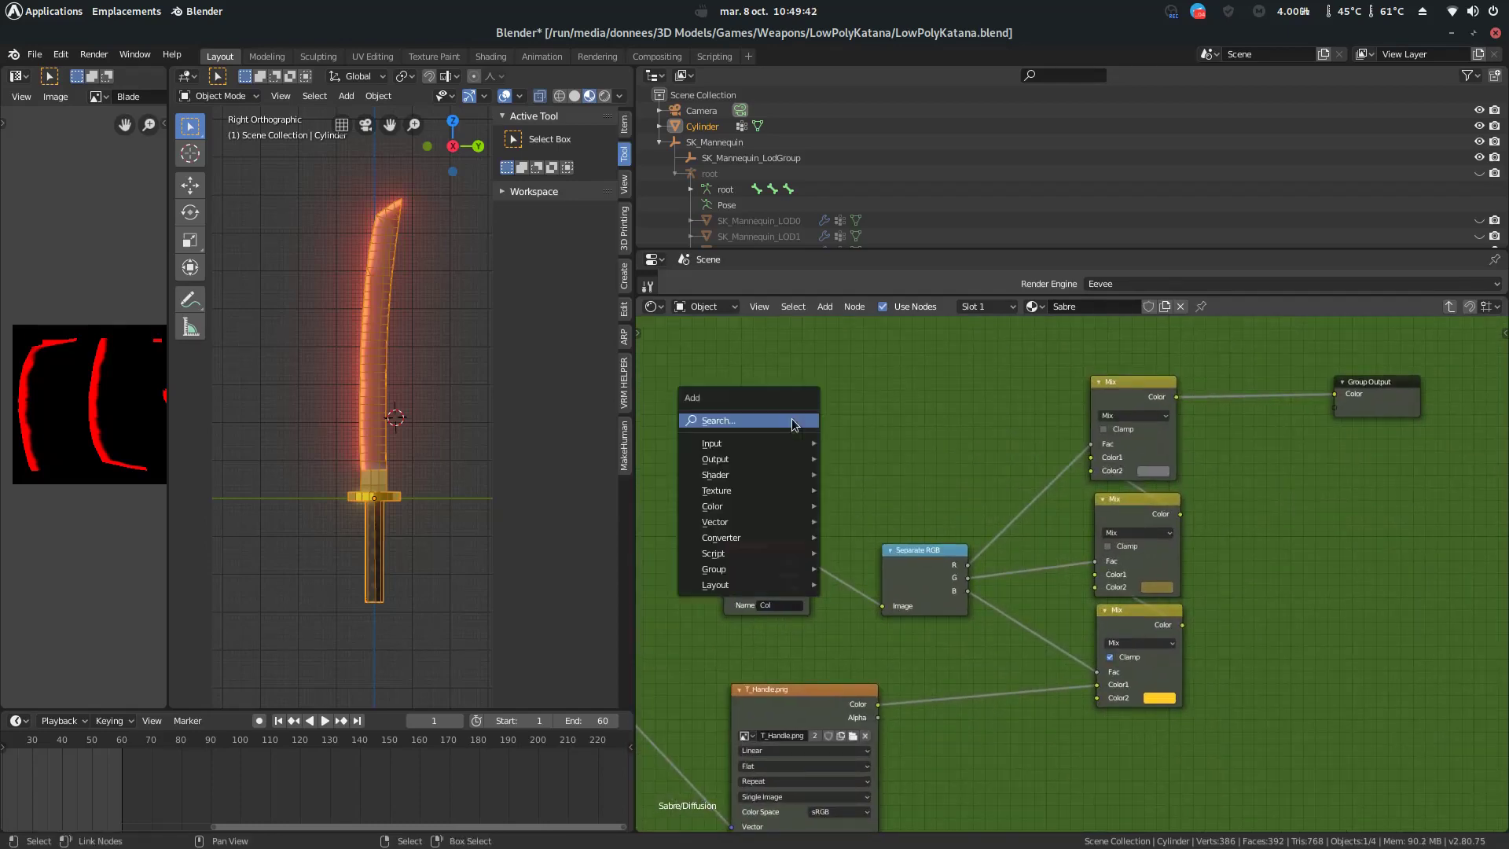
mouse_move(771, 443)
mouse_move(877, 446)
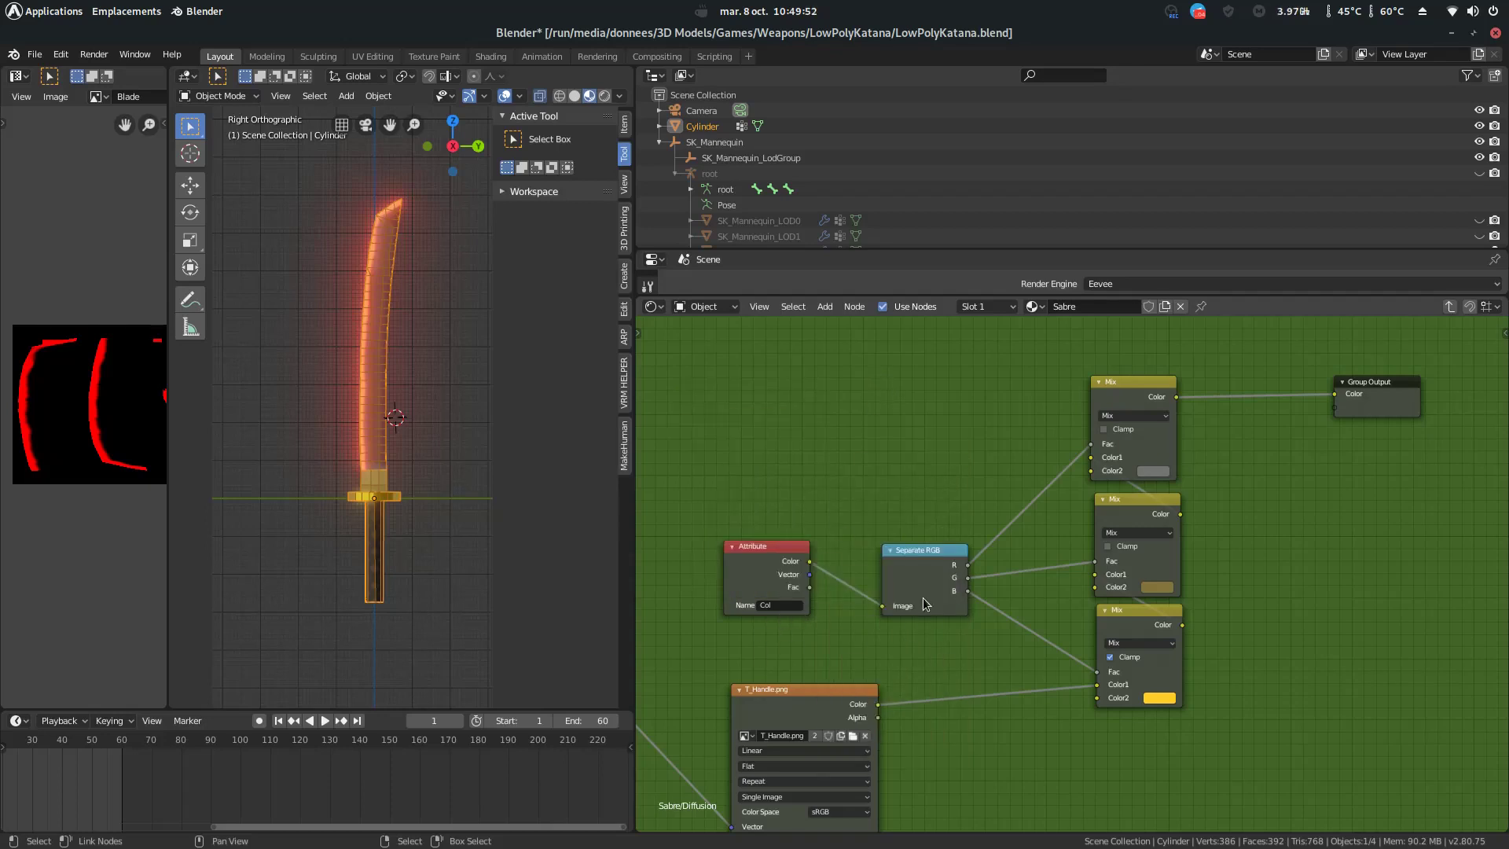
key(shift+a)
mouse_move(883, 555)
middle_drag(1270, 476, 1212, 472)
middle_drag(1100, 454, 1063, 493)
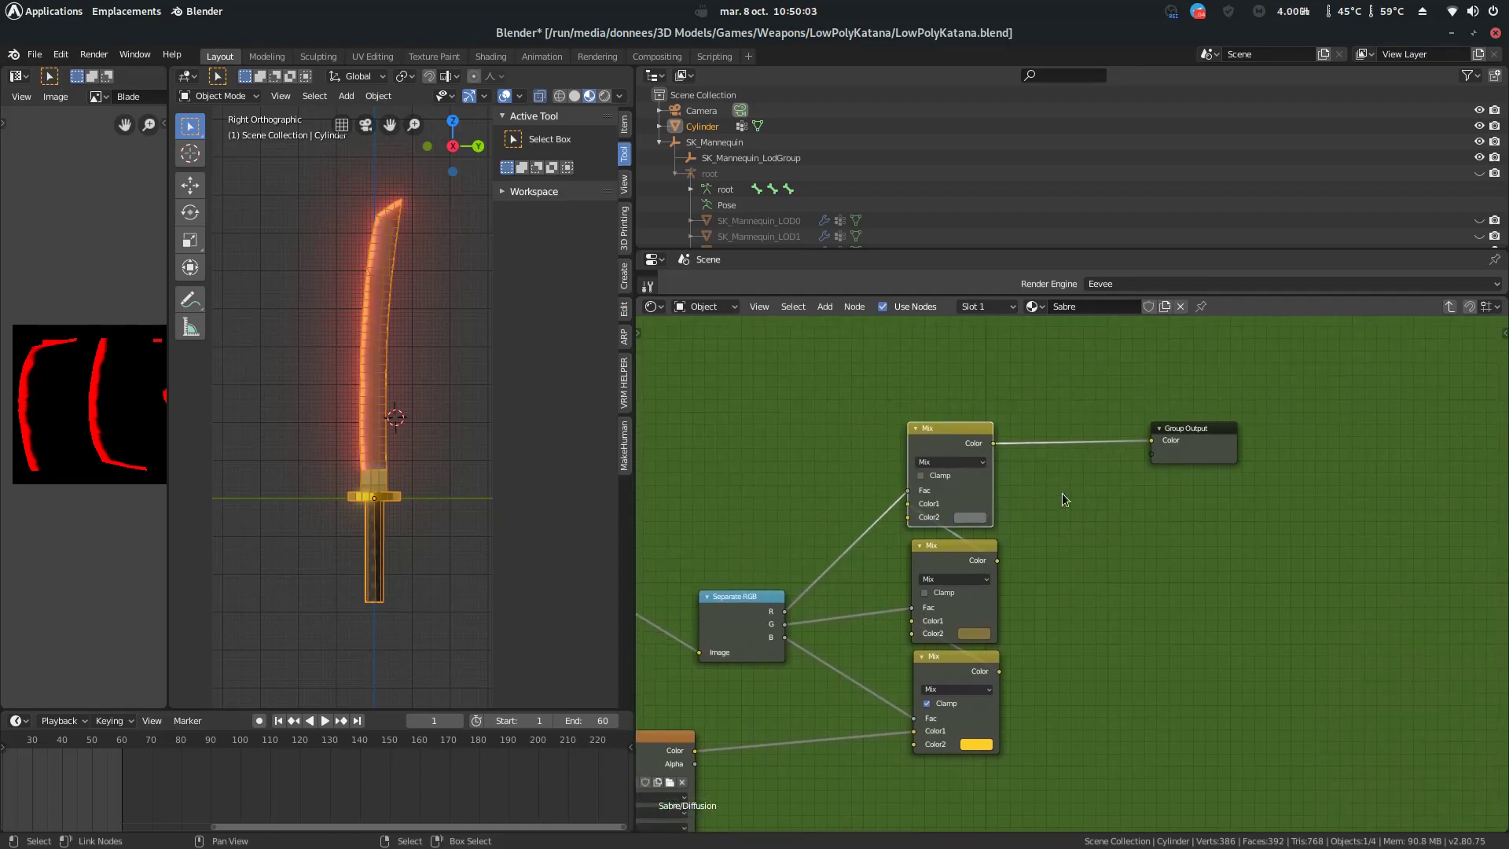
key(shift+a)
mouse_move(1021, 585)
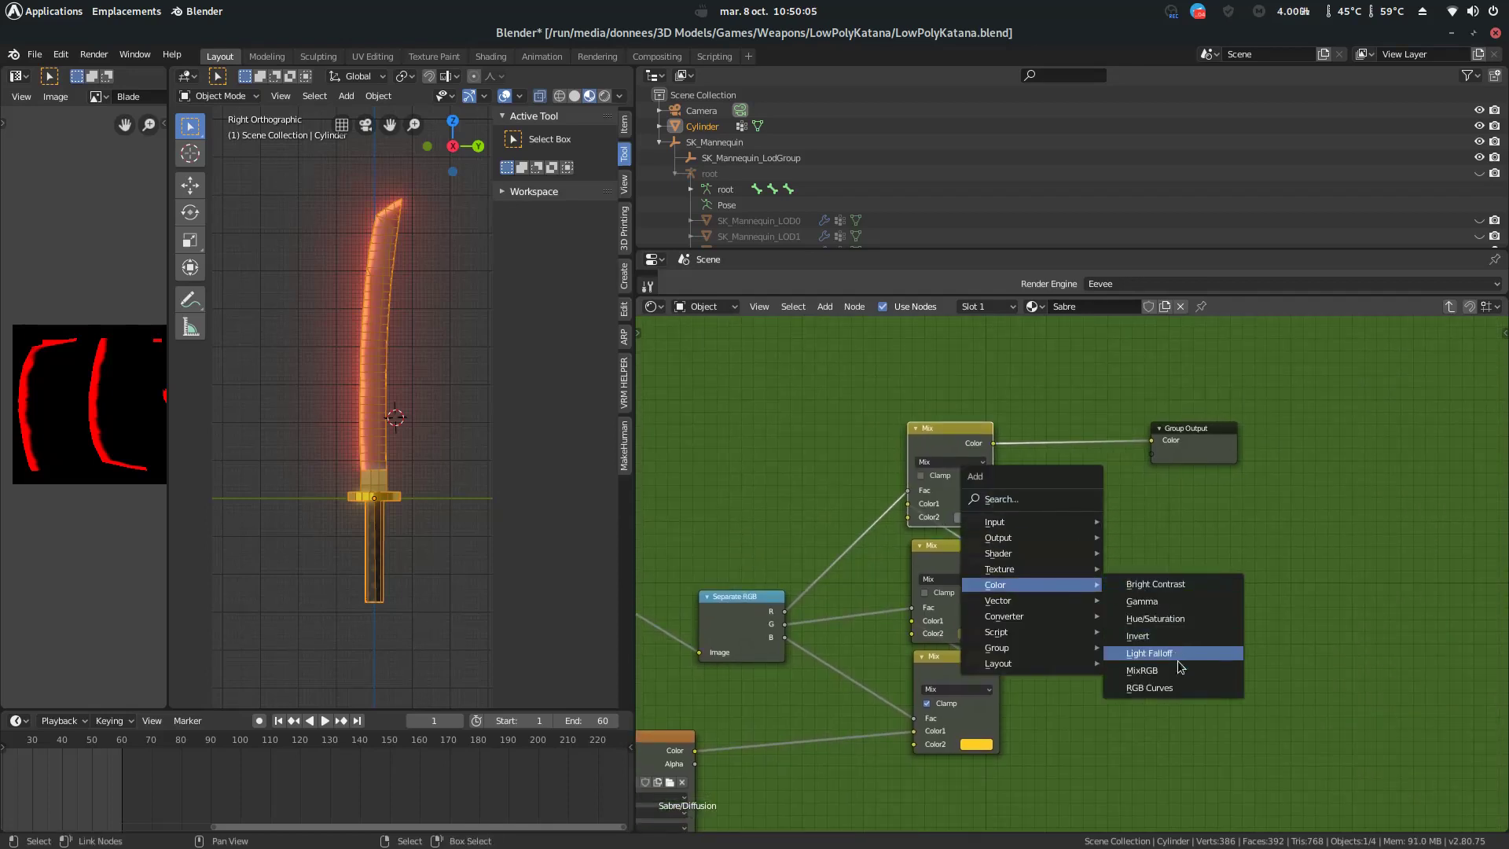
click(1285, 564)
- Examine how the Separate RGB channels drive the three Mix nodes and how T_Handle.png feeds the last one
middle_drag(1038, 495, 1115, 466)
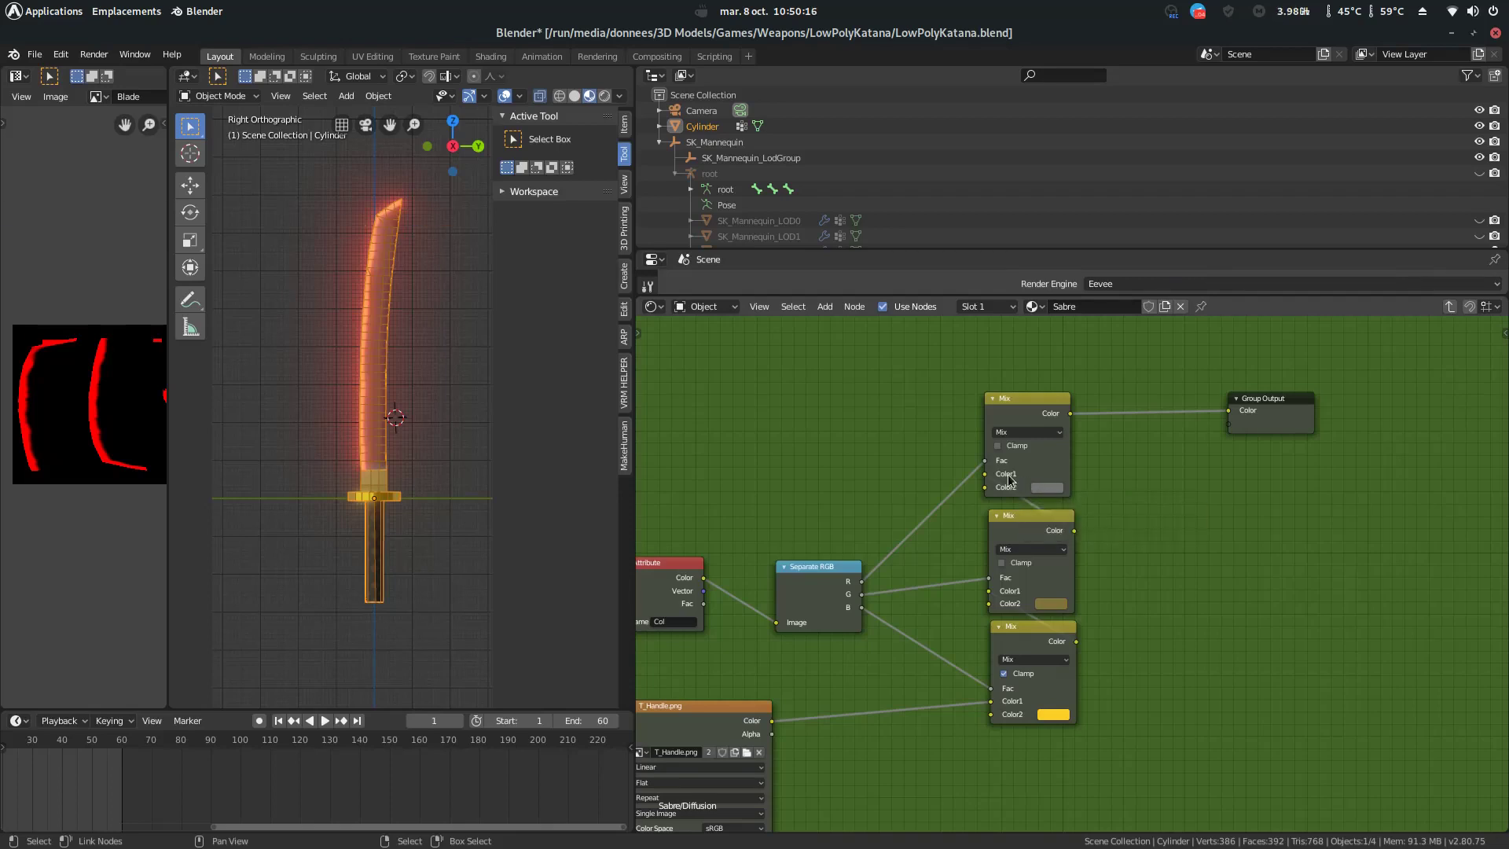
click(1018, 521)
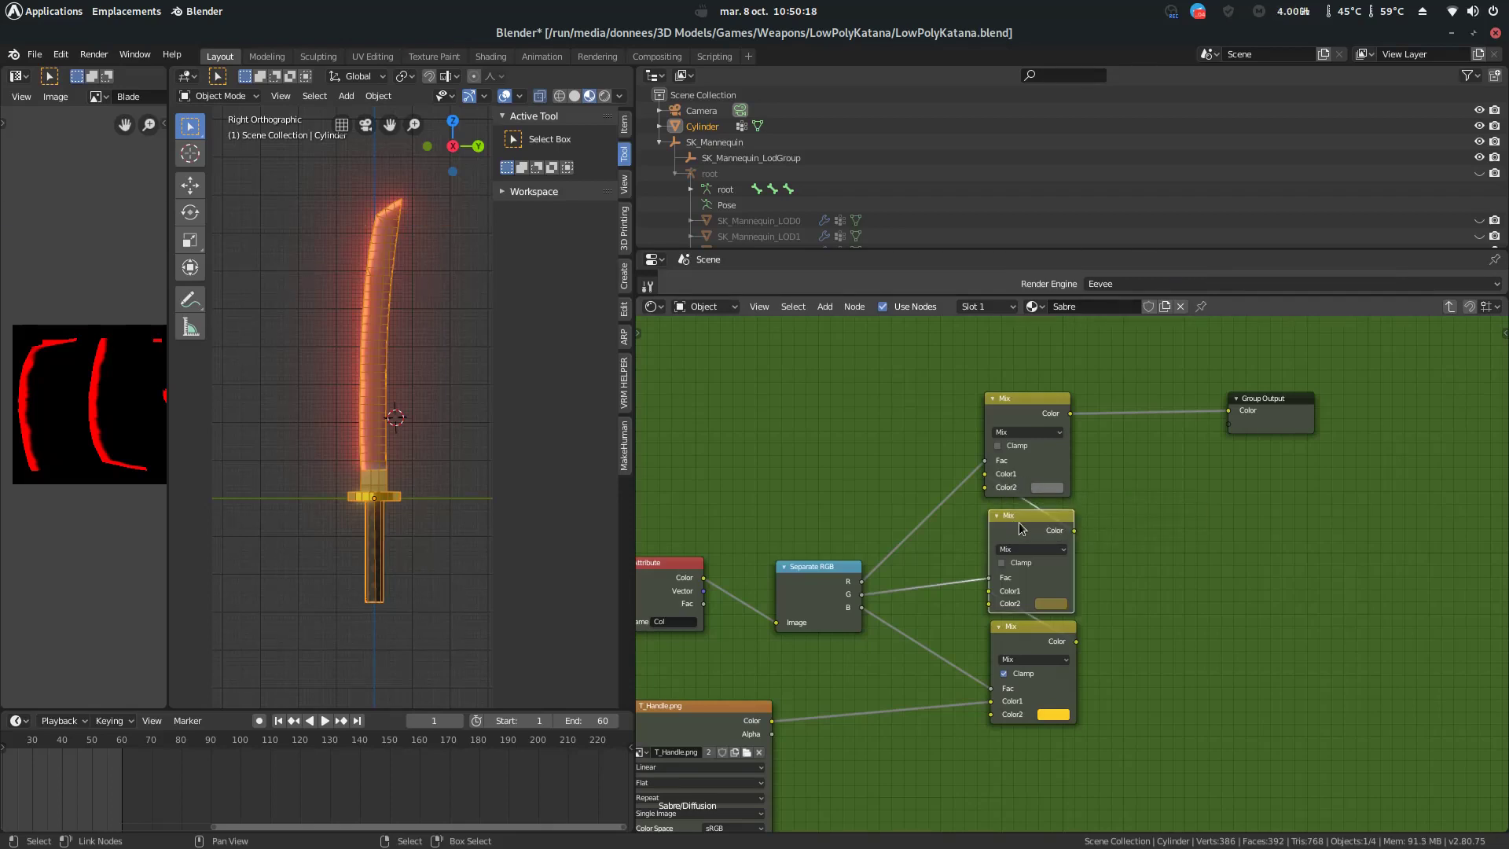
middle_drag(1018, 522, 1057, 510)
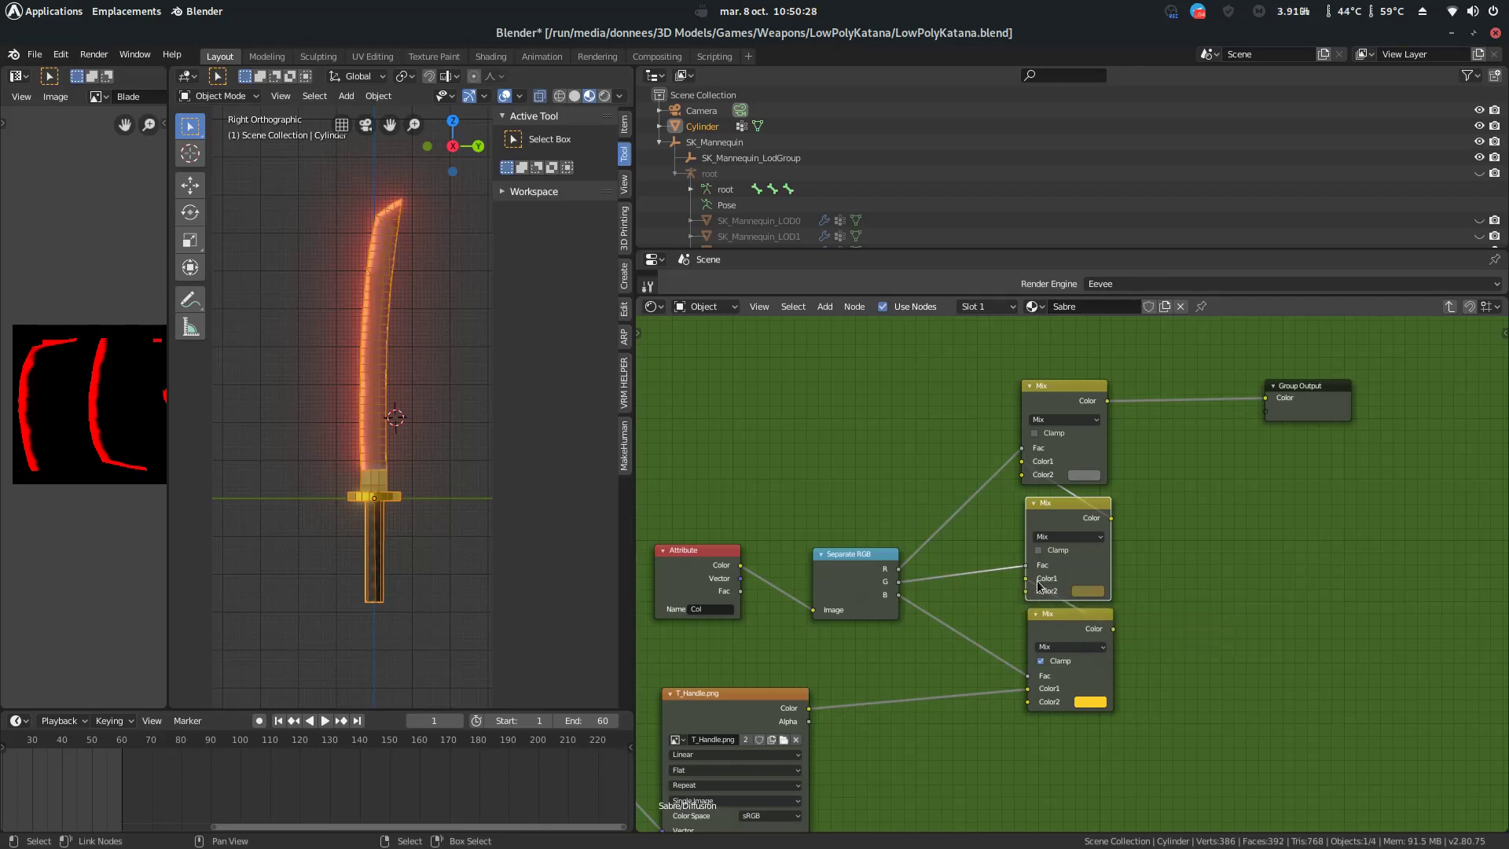
shift+scroll(1054, 621, down, 1)
scroll(1037, 566, up, 3)
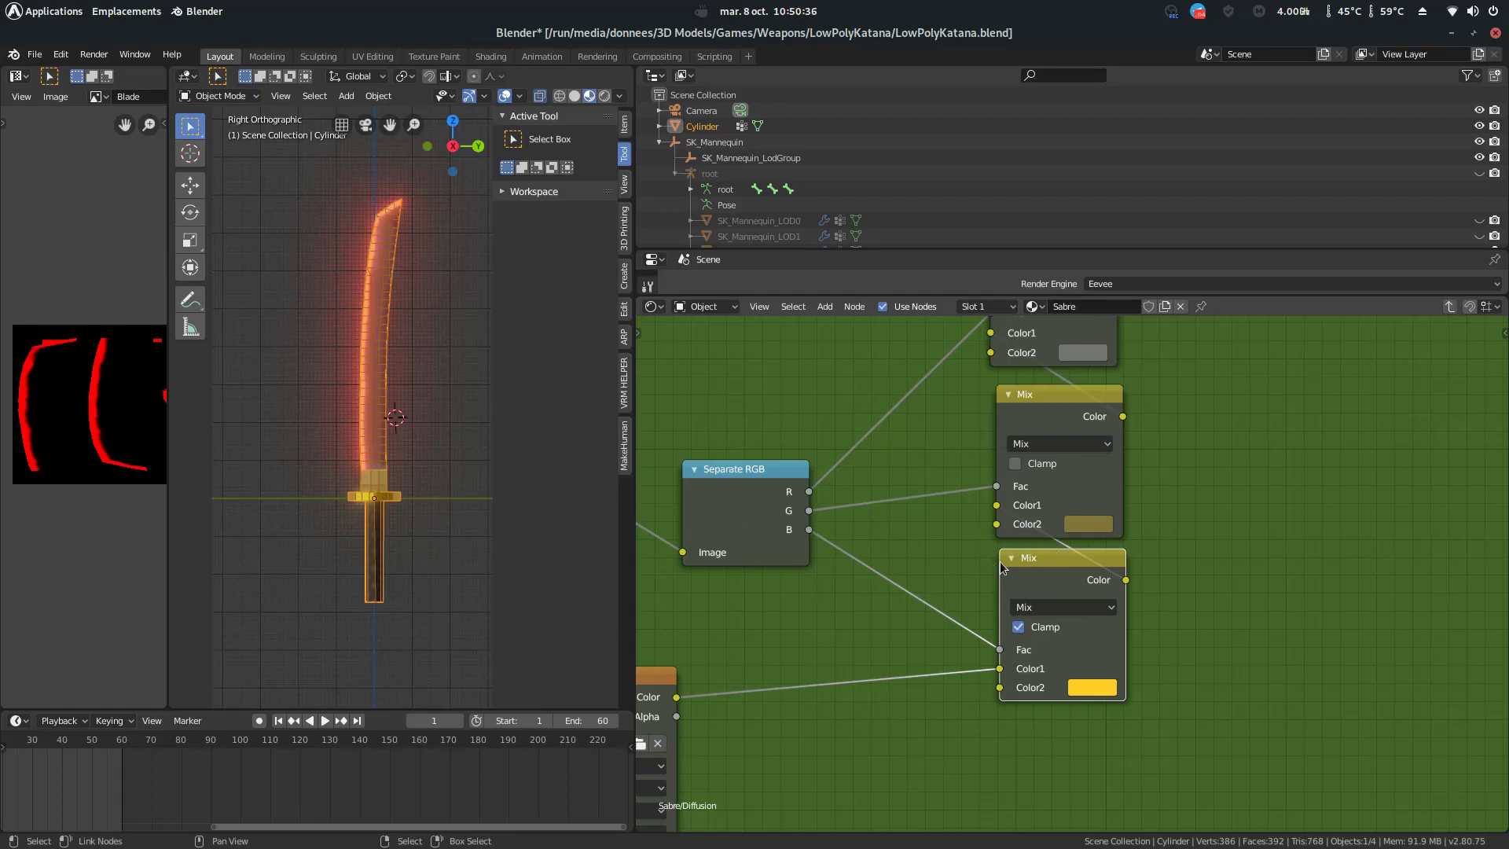
middle_drag(1176, 478, 1280, 450)
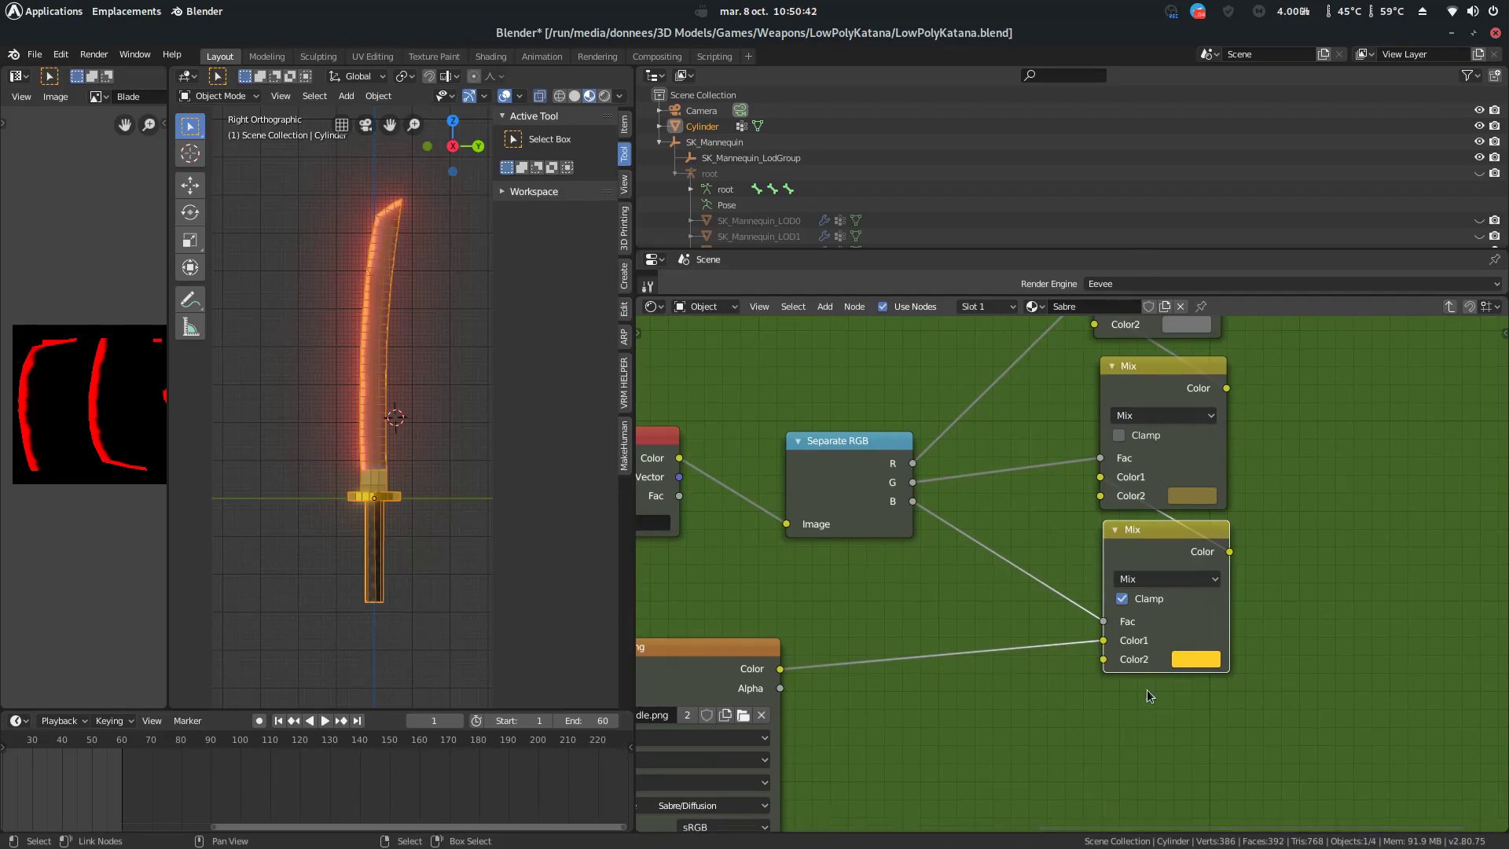
- Examine the Attribute, Separate RGB and T_Handle.png nodes in the Diffusion group and compare them with the texture on the katana's handle
middle_drag(785, 497, 877, 478)
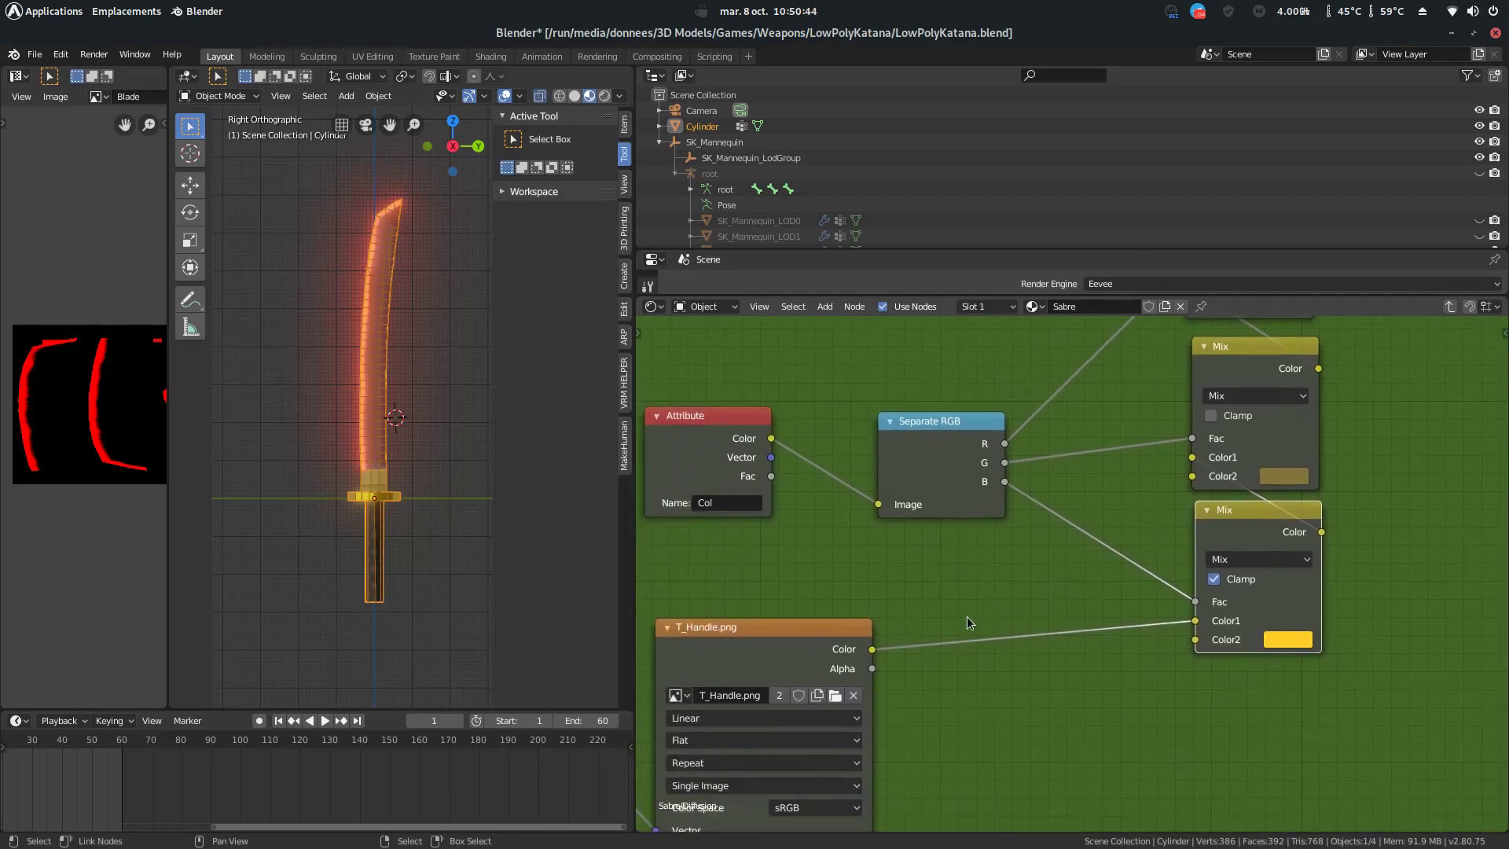
middle_drag(976, 618, 1103, 562)
scroll(1335, 628, down, 1)
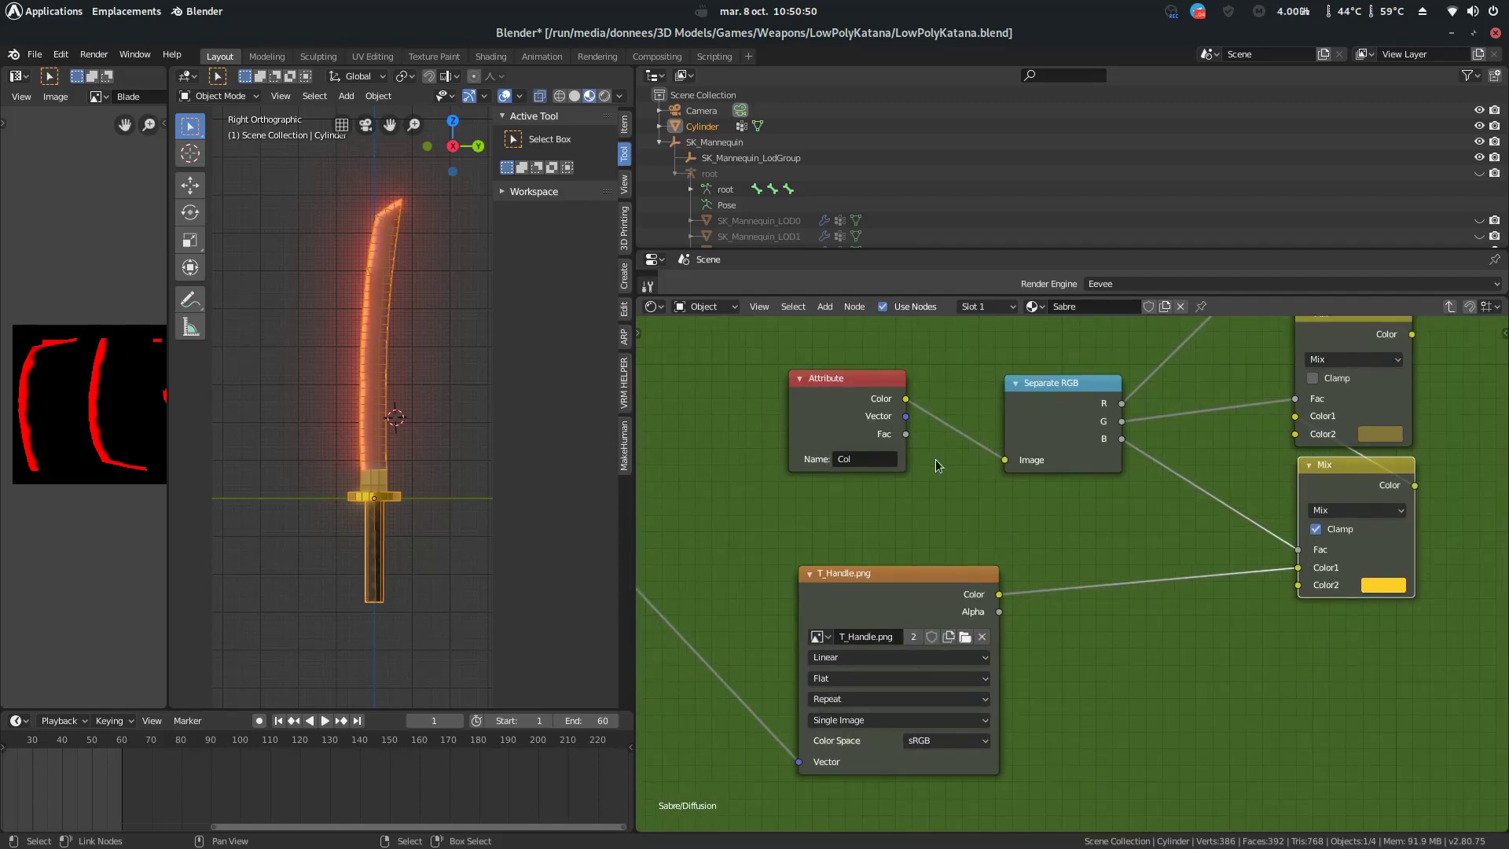
middle_drag(871, 637, 926, 617)
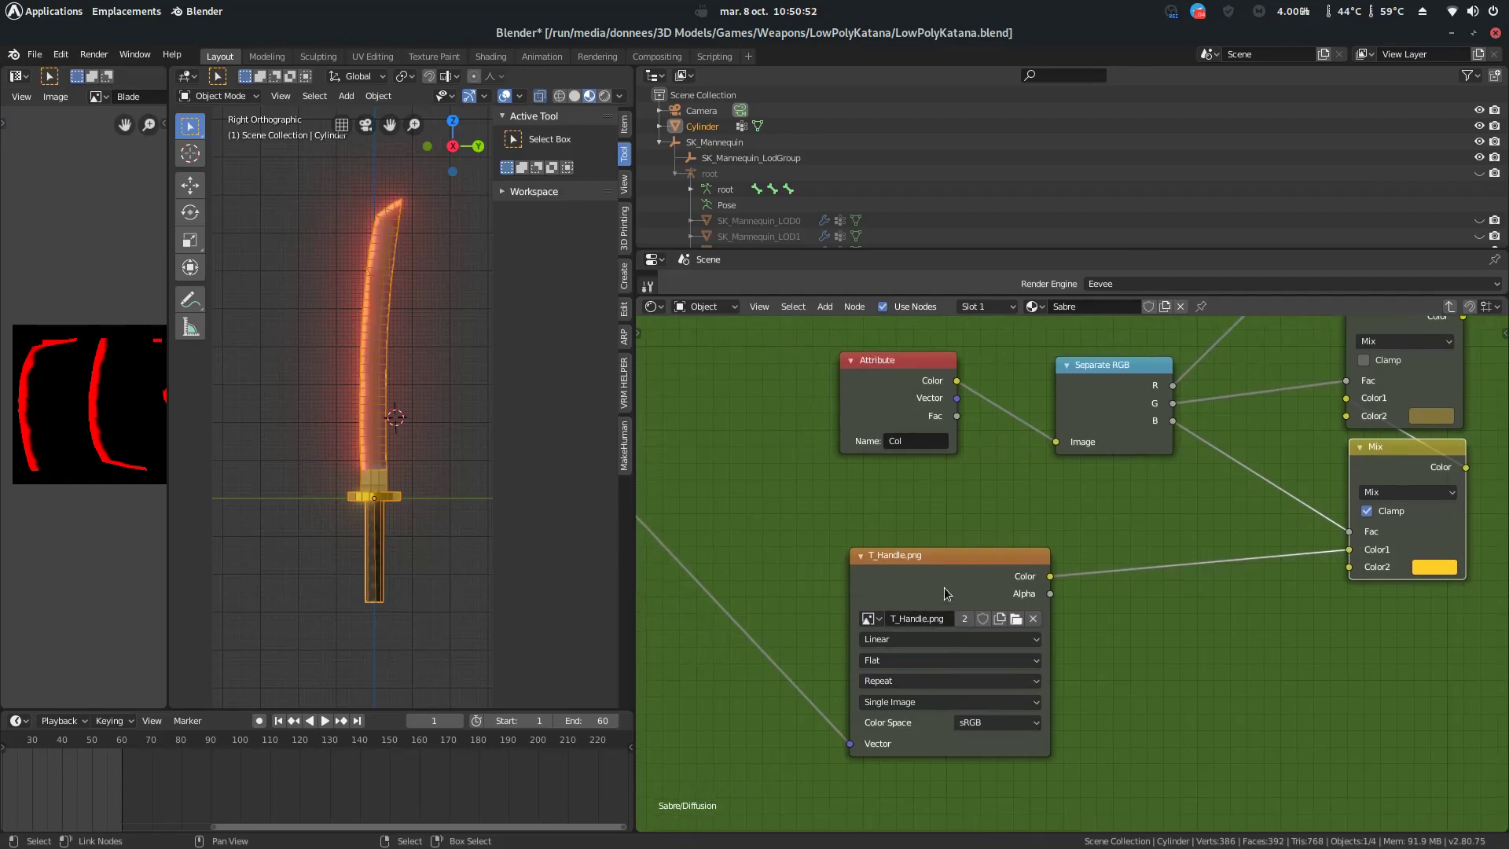
middle_drag(885, 680, 1065, 644)
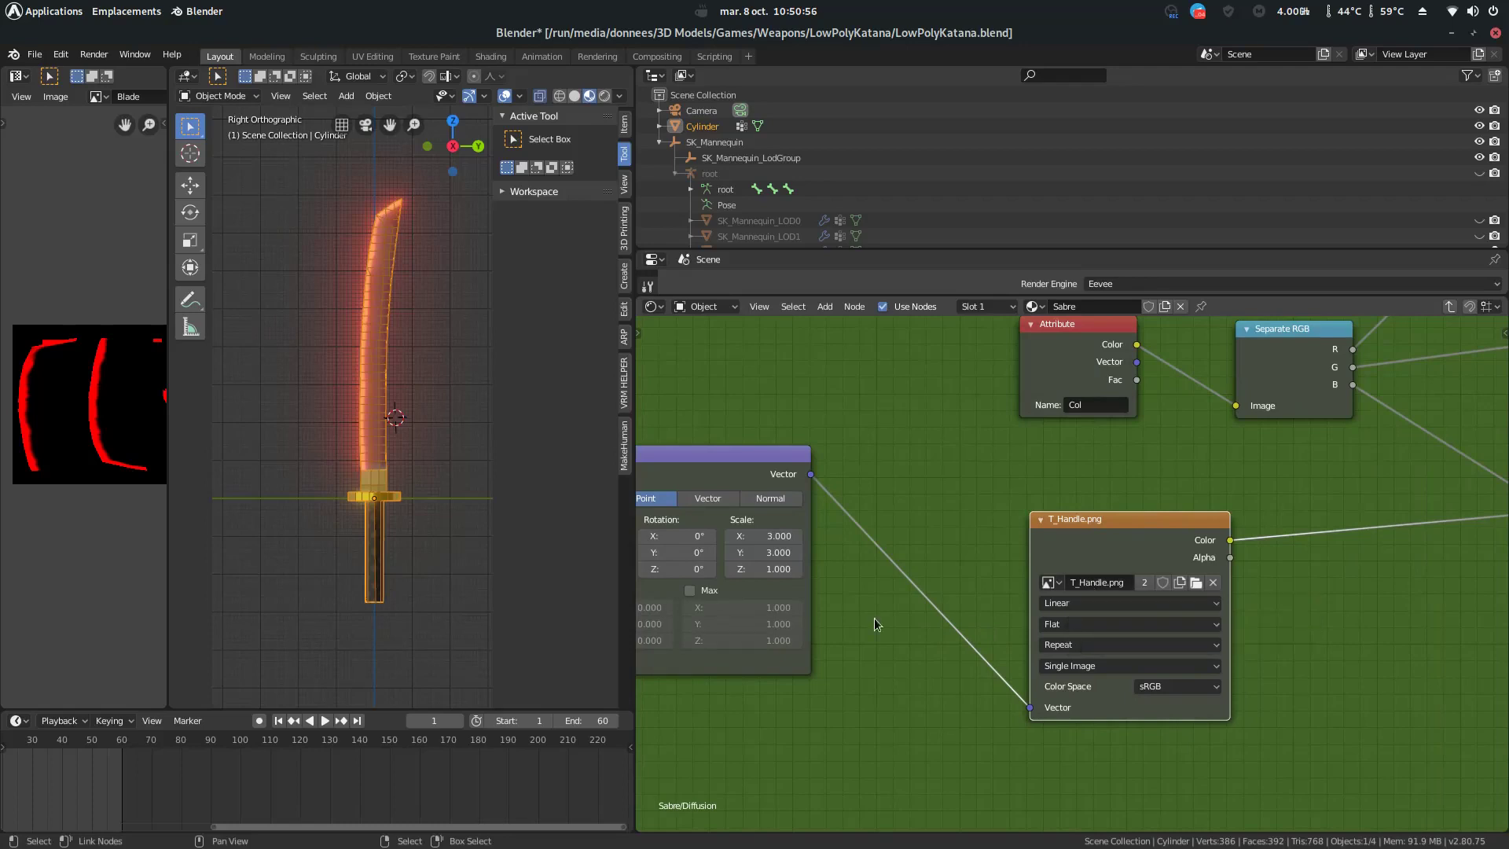
middle_drag(964, 561, 857, 651)
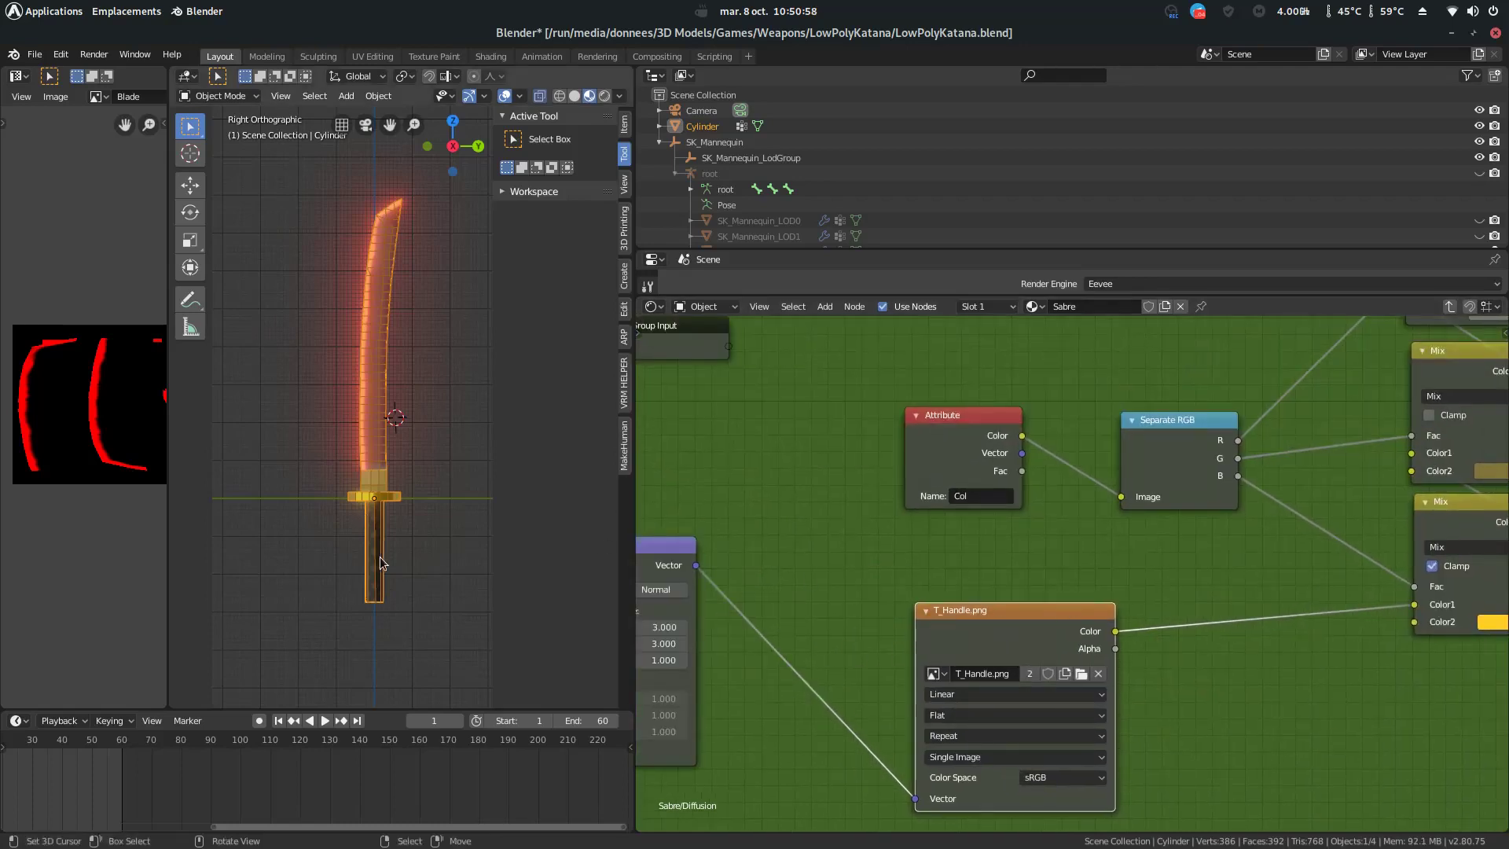
scroll(380, 556, up, 4)
shift+scroll(385, 559, down, 5)
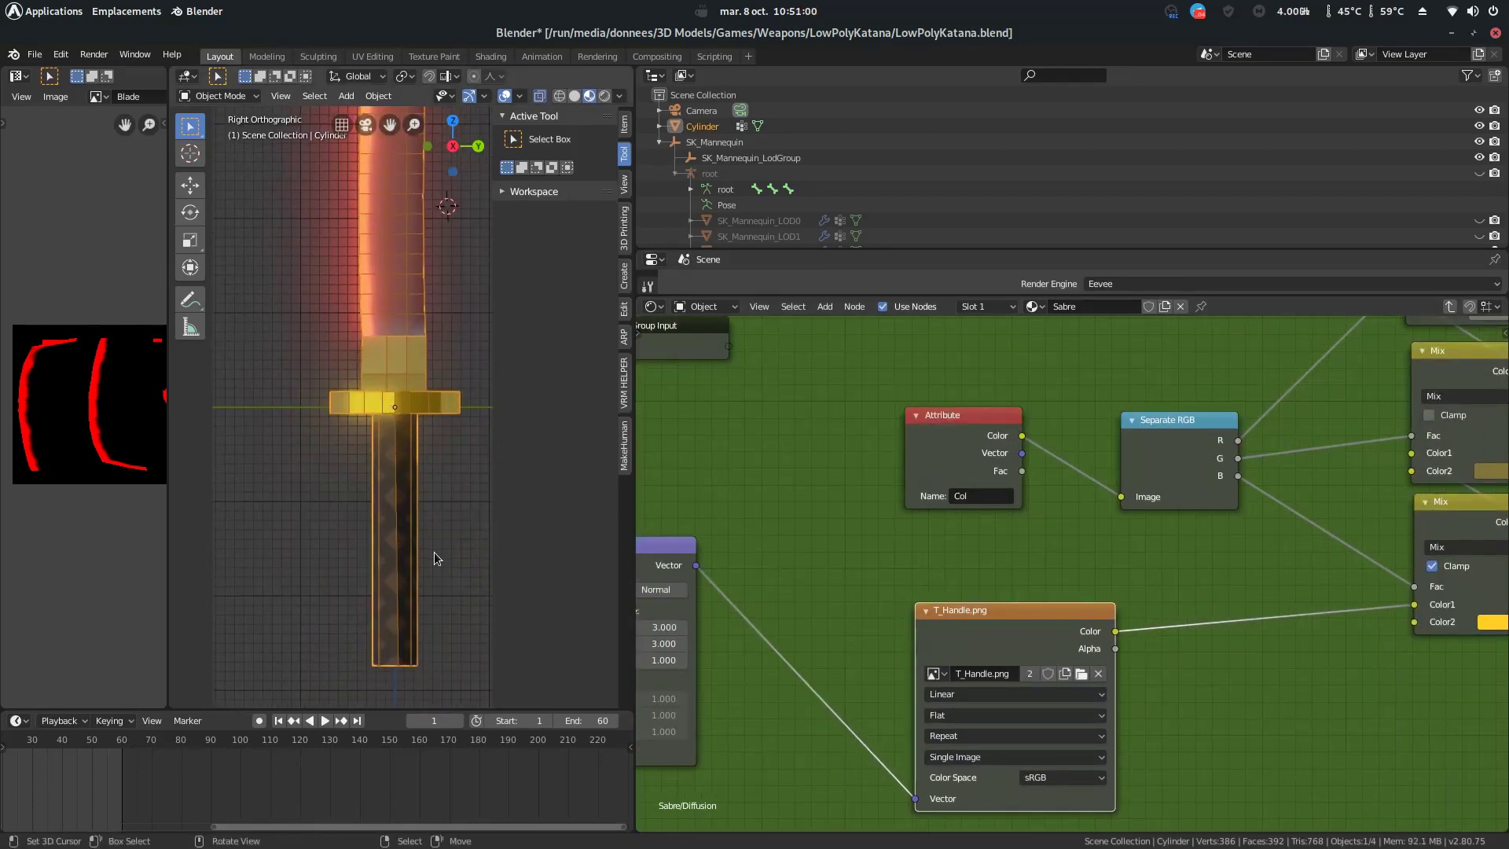
scroll(319, 365, down, 4)
shift+scroll(456, 562, up, 3)
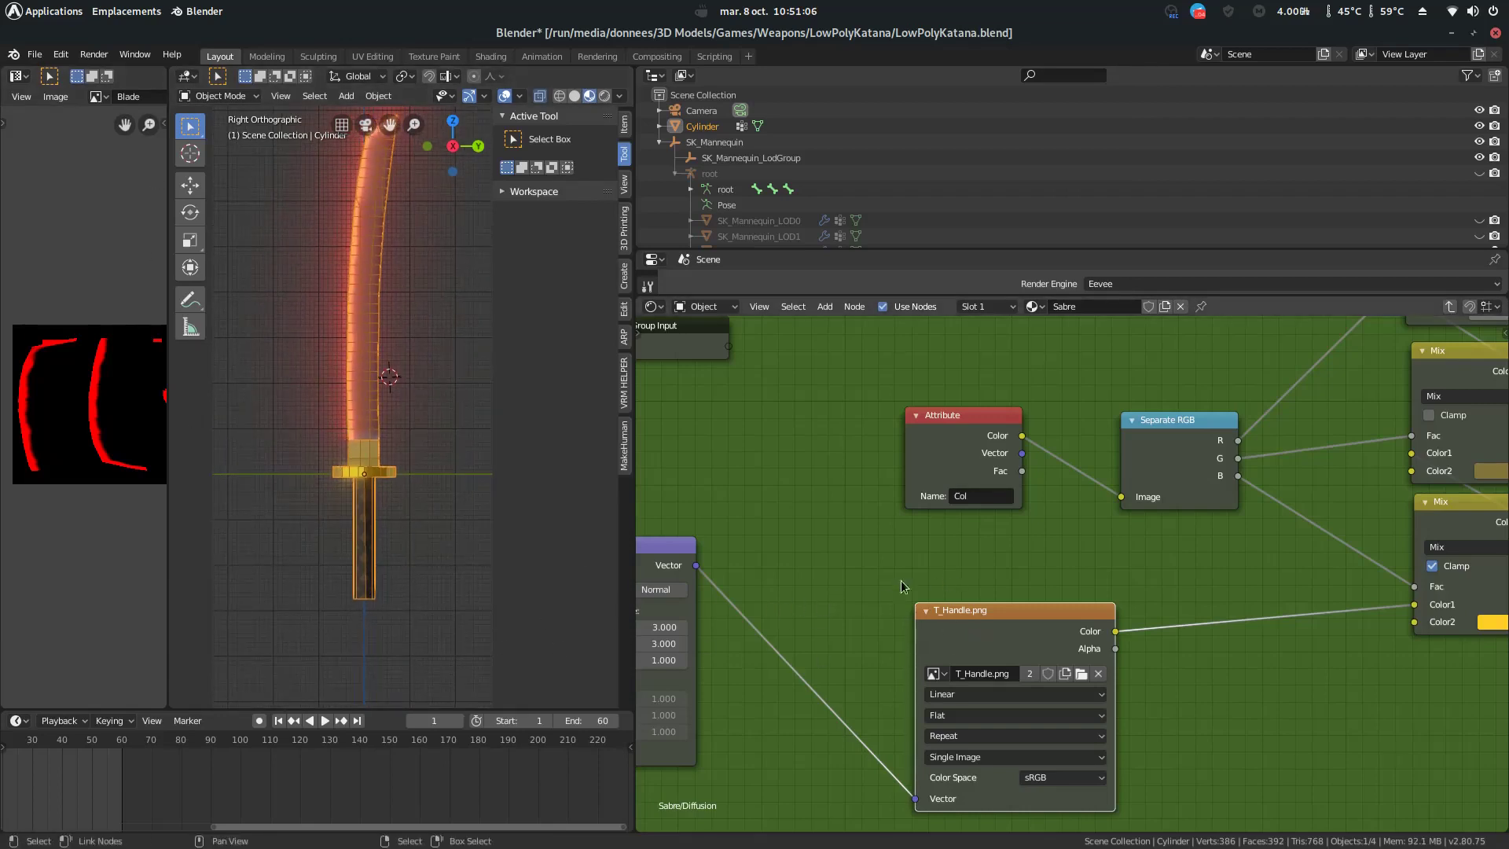
- Examine the Texture Coordinate and Mapping nodes that scale the T_Handle.png texture in the Diffusion group
scroll(1144, 527, down, 2)
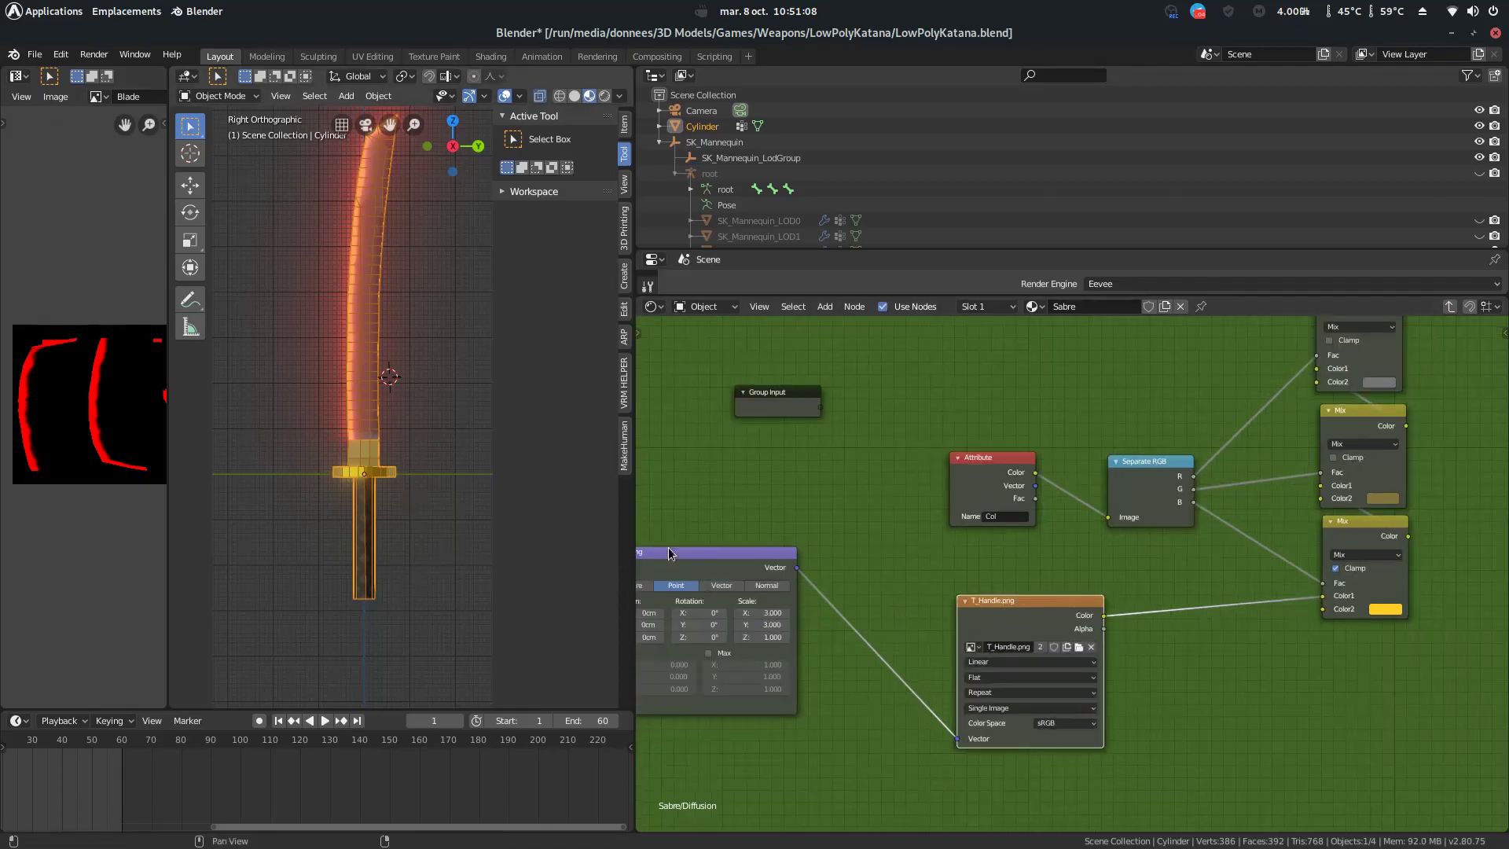
middle_drag(669, 554, 1044, 510)
scroll(1185, 595, up, 1)
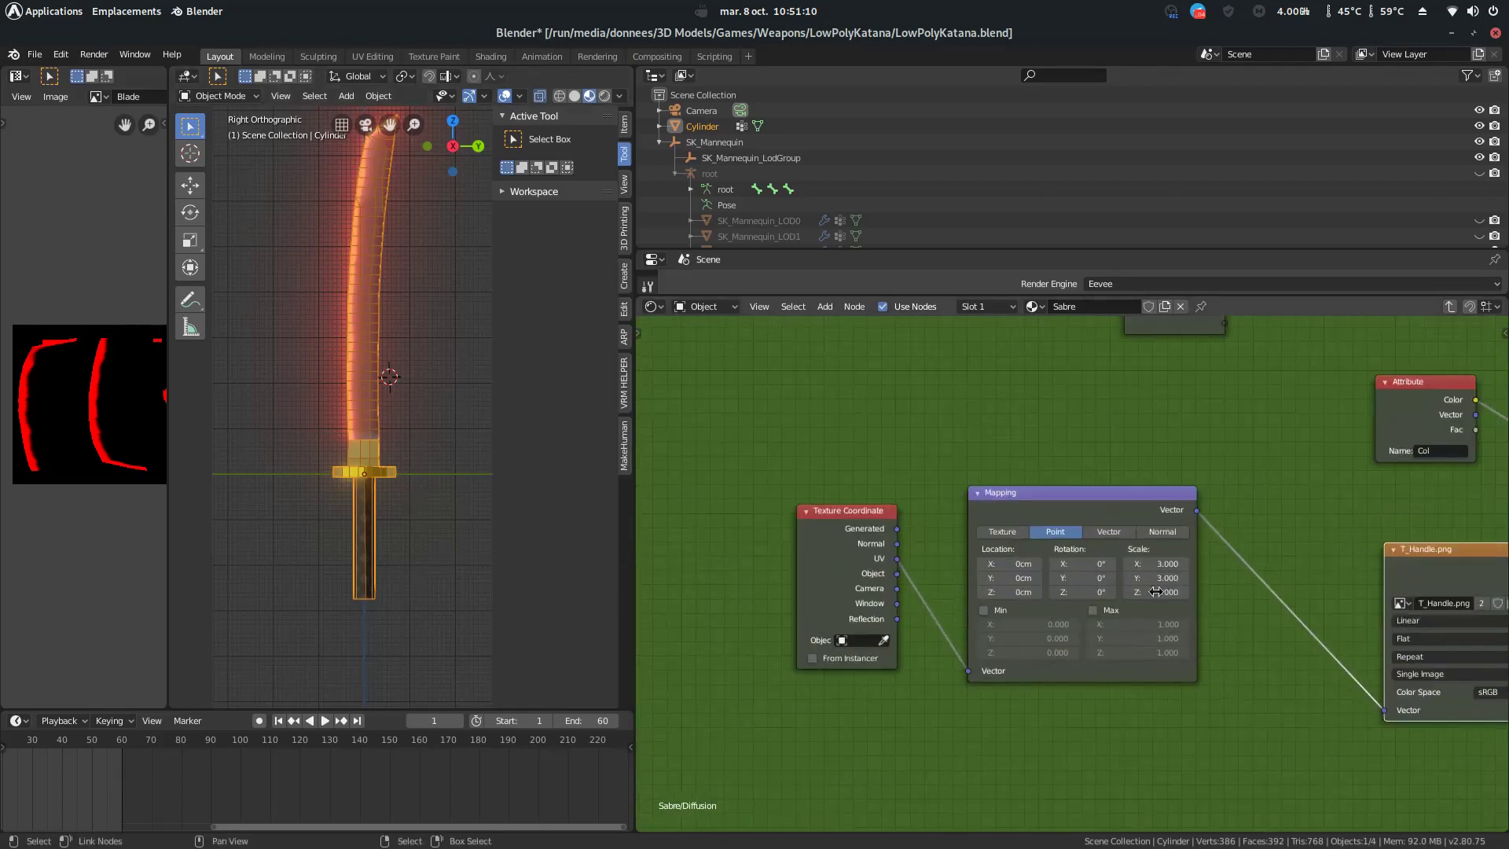
scroll(1250, 503, down, 2)
middle_drag(1263, 550, 858, 620)
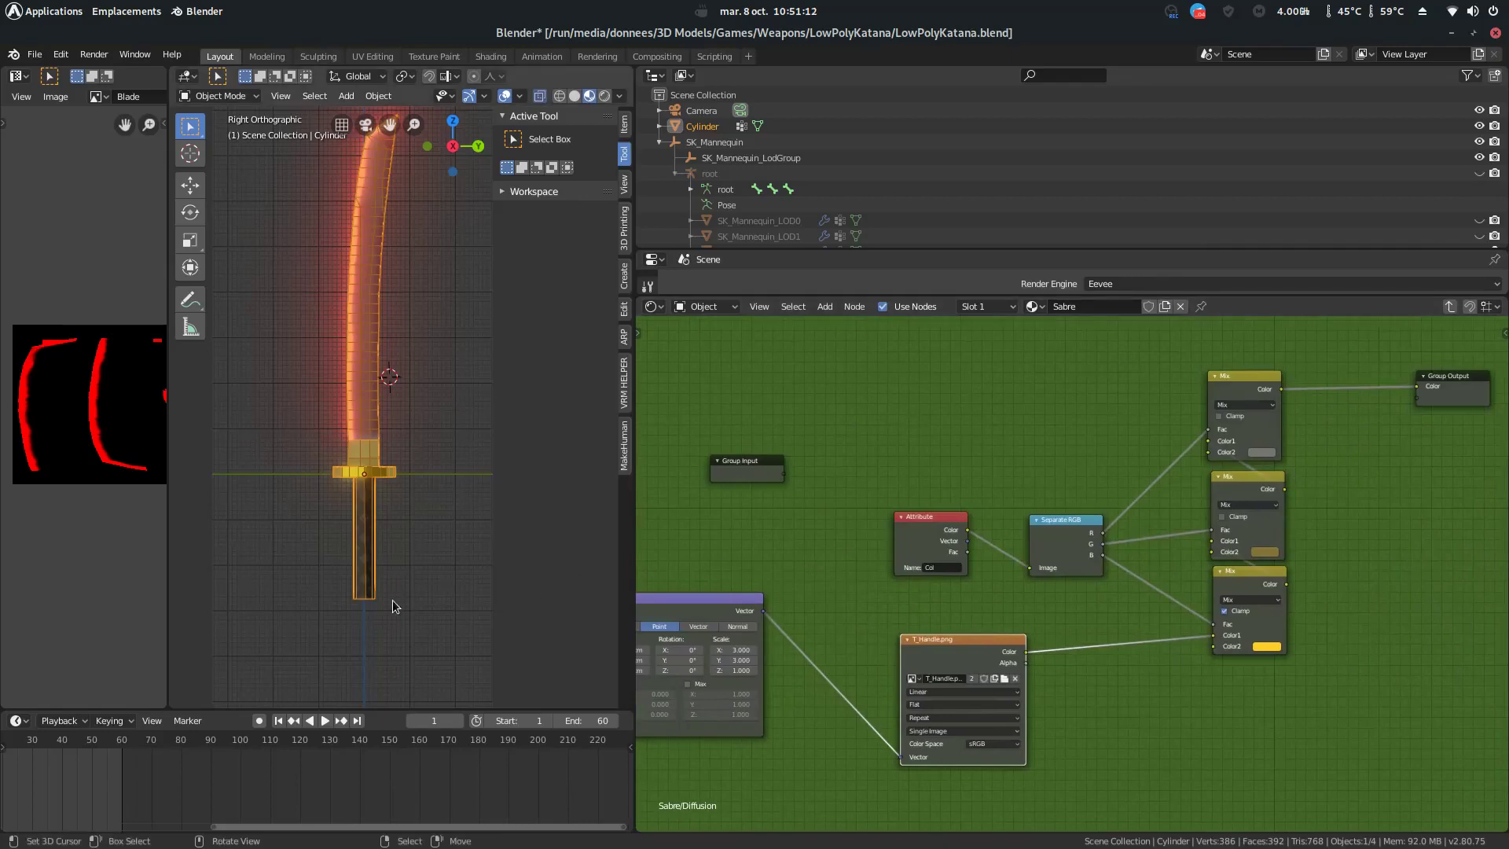
- Enter Edit Mode on the katana with wireframe display and circle-select all the faces of the handle
key(ctrl+Tab)
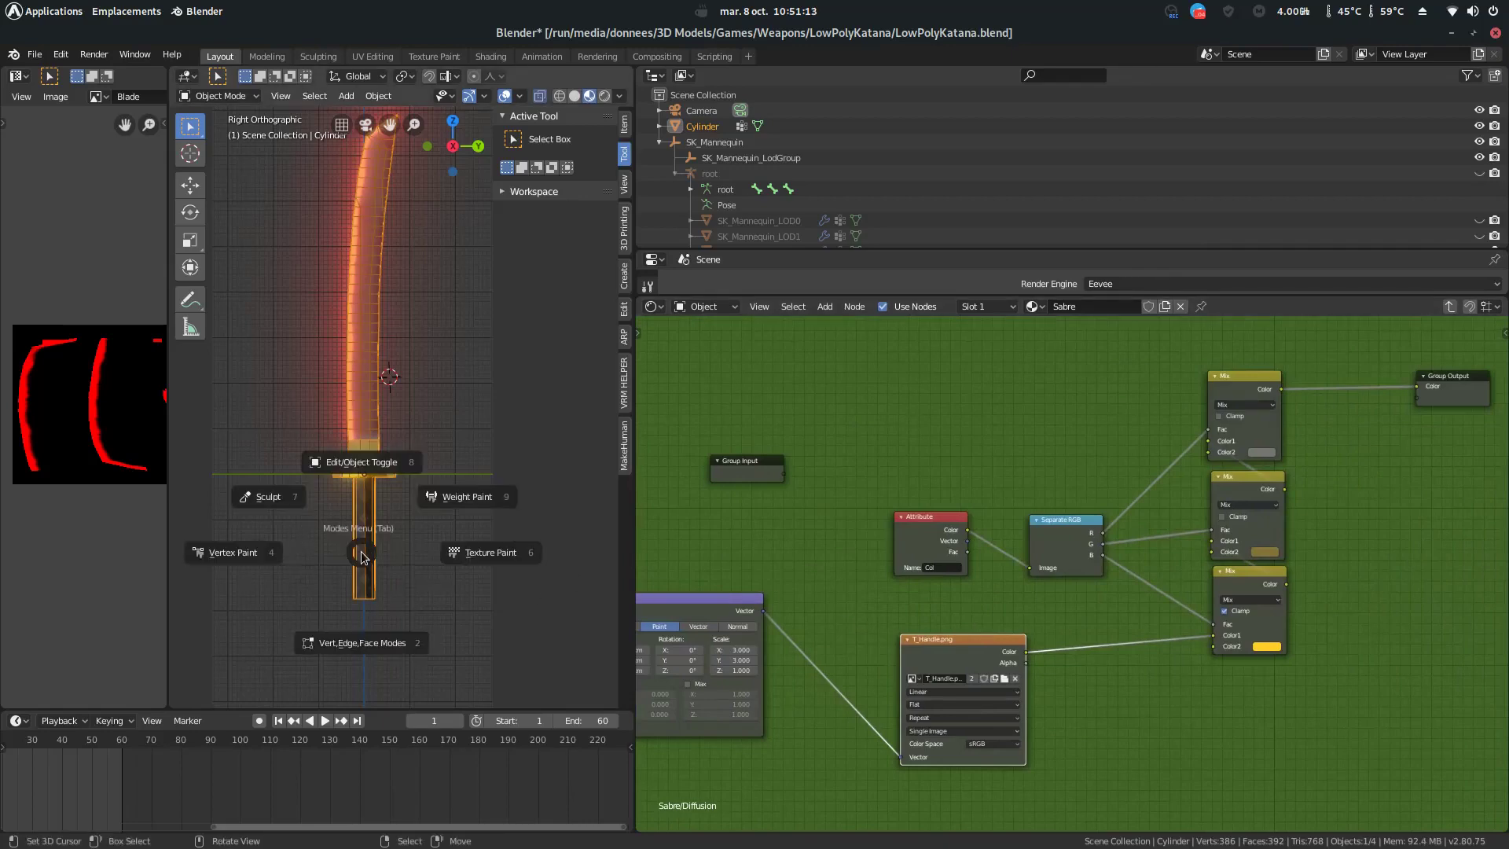
click(361, 464)
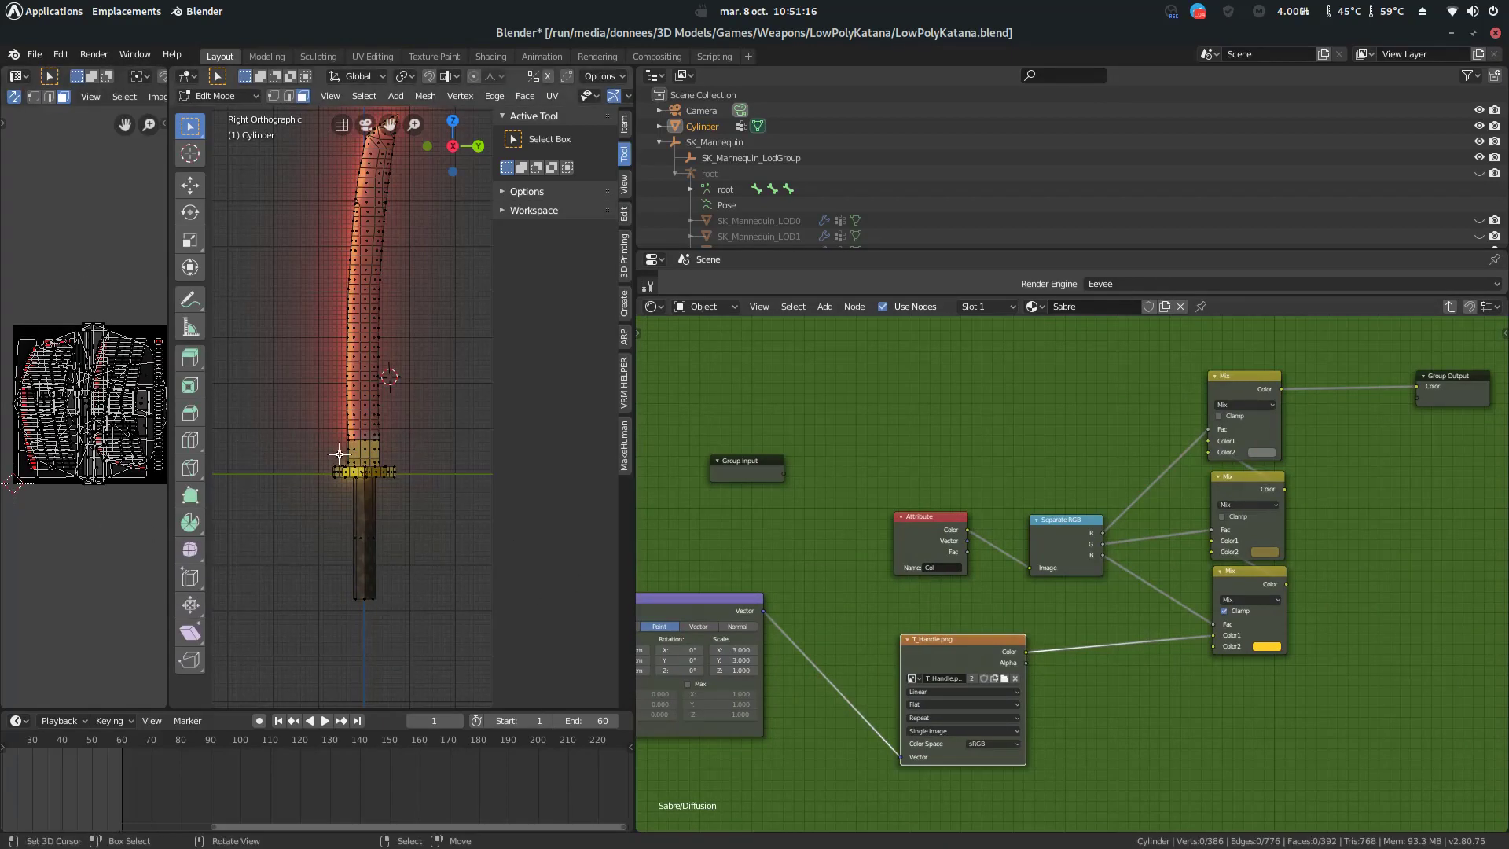
click(383, 531)
click(361, 541)
key(c)
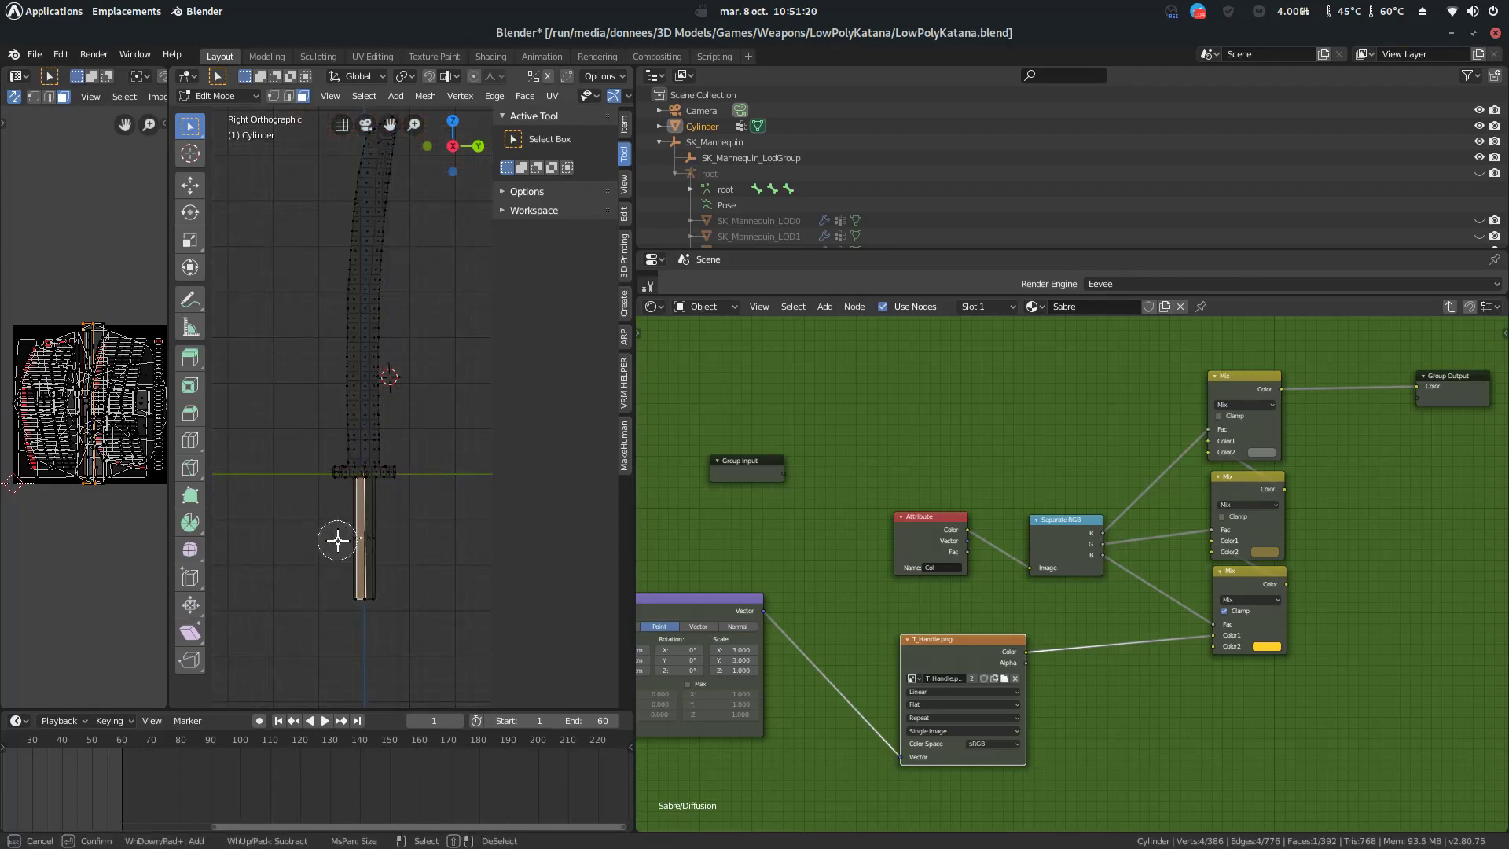
drag(338, 541, 398, 563)
right_click(354, 567)
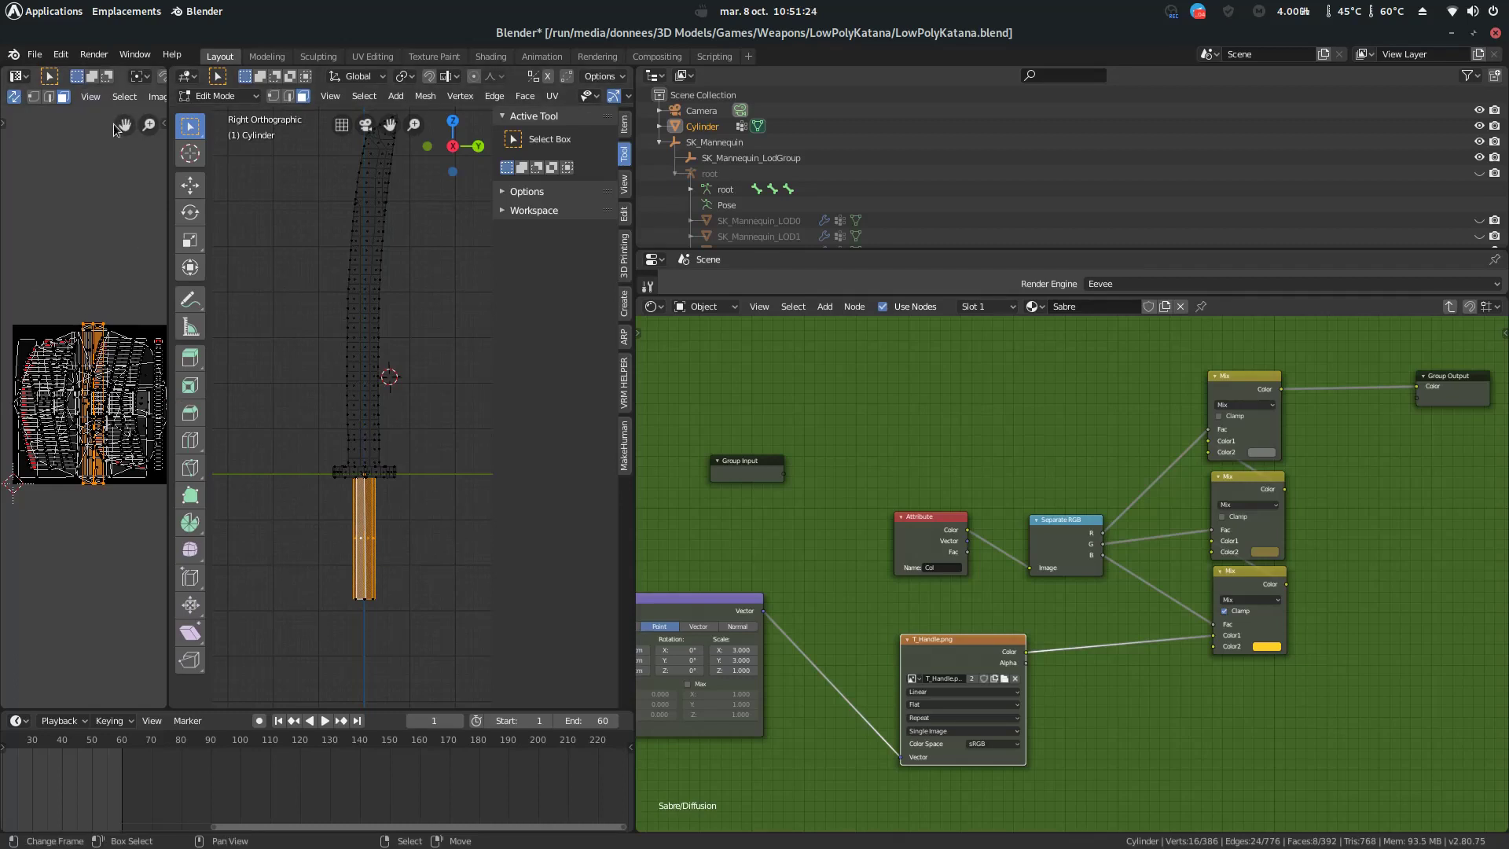
- Widen the UV editor, display T_Handle.png in it and turn off UV sync selection to isolate the handle's UVs
drag(169, 275, 272, 275)
click(227, 96)
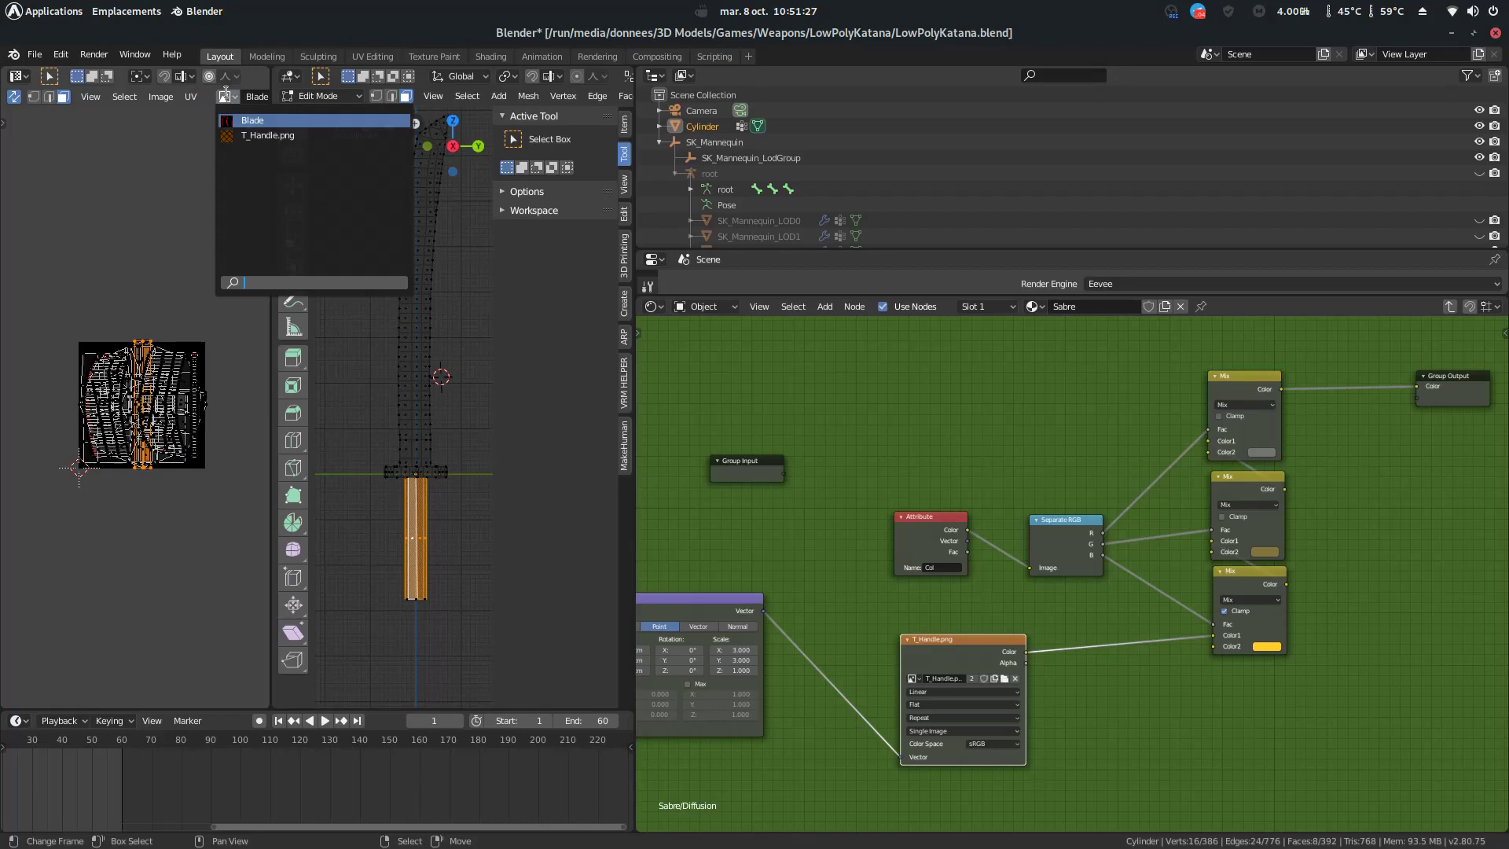
click(272, 137)
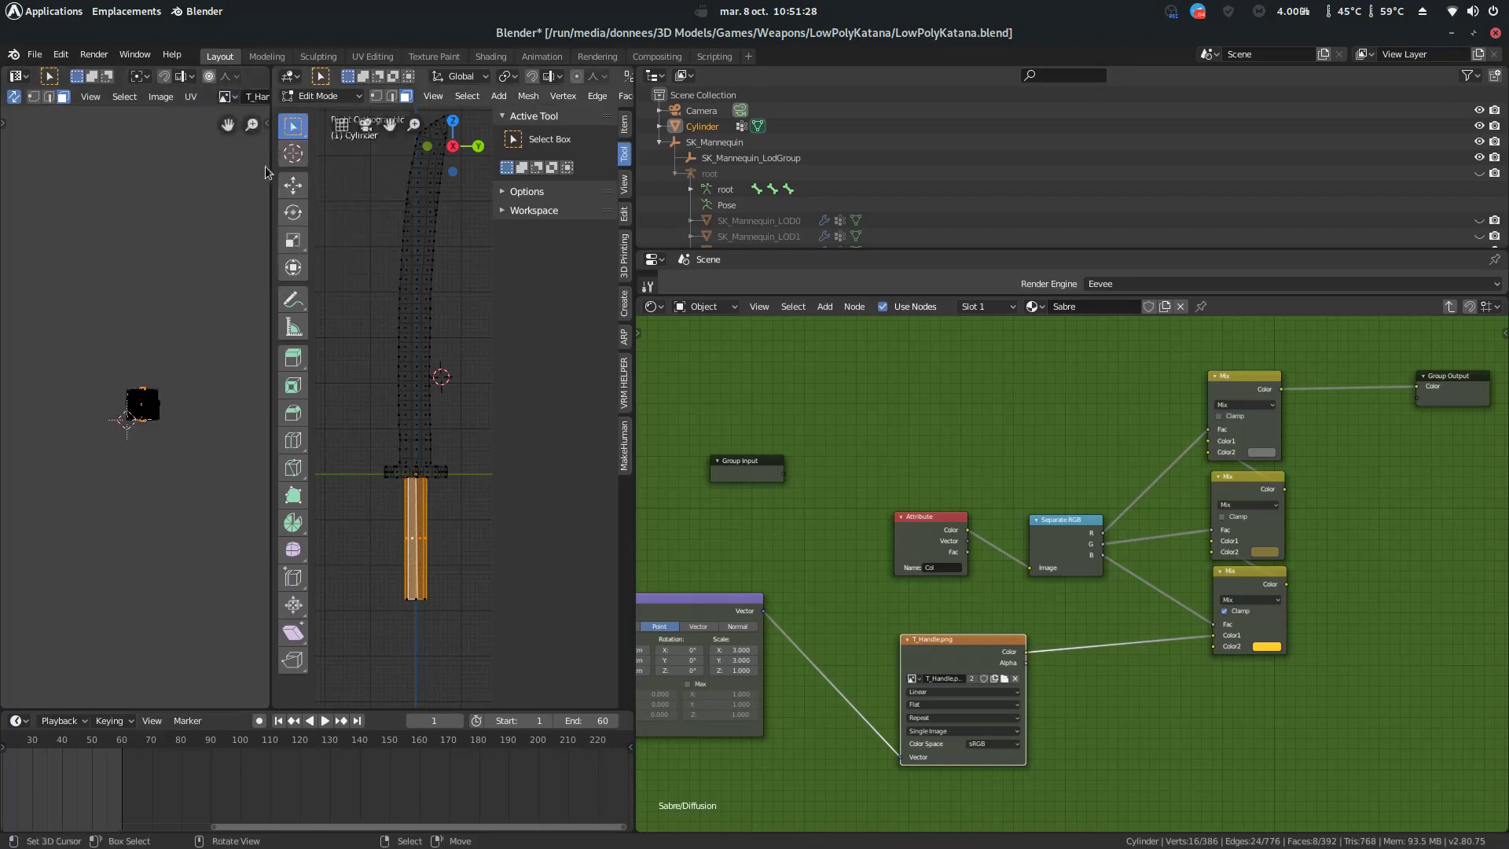
click(14, 95)
scroll(169, 458, down, 2)
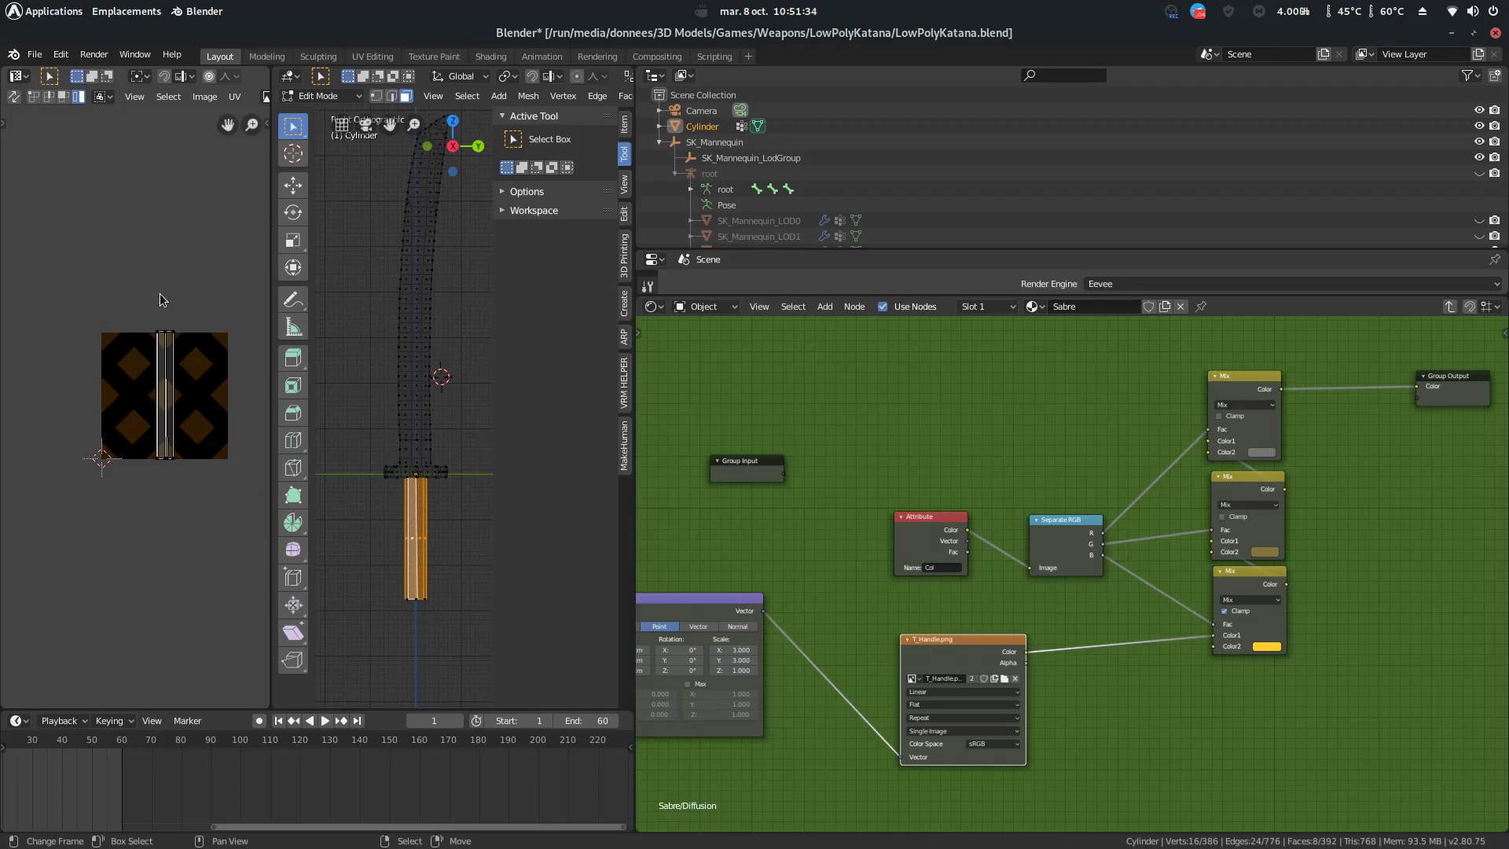
scroll(192, 397, up, 1)
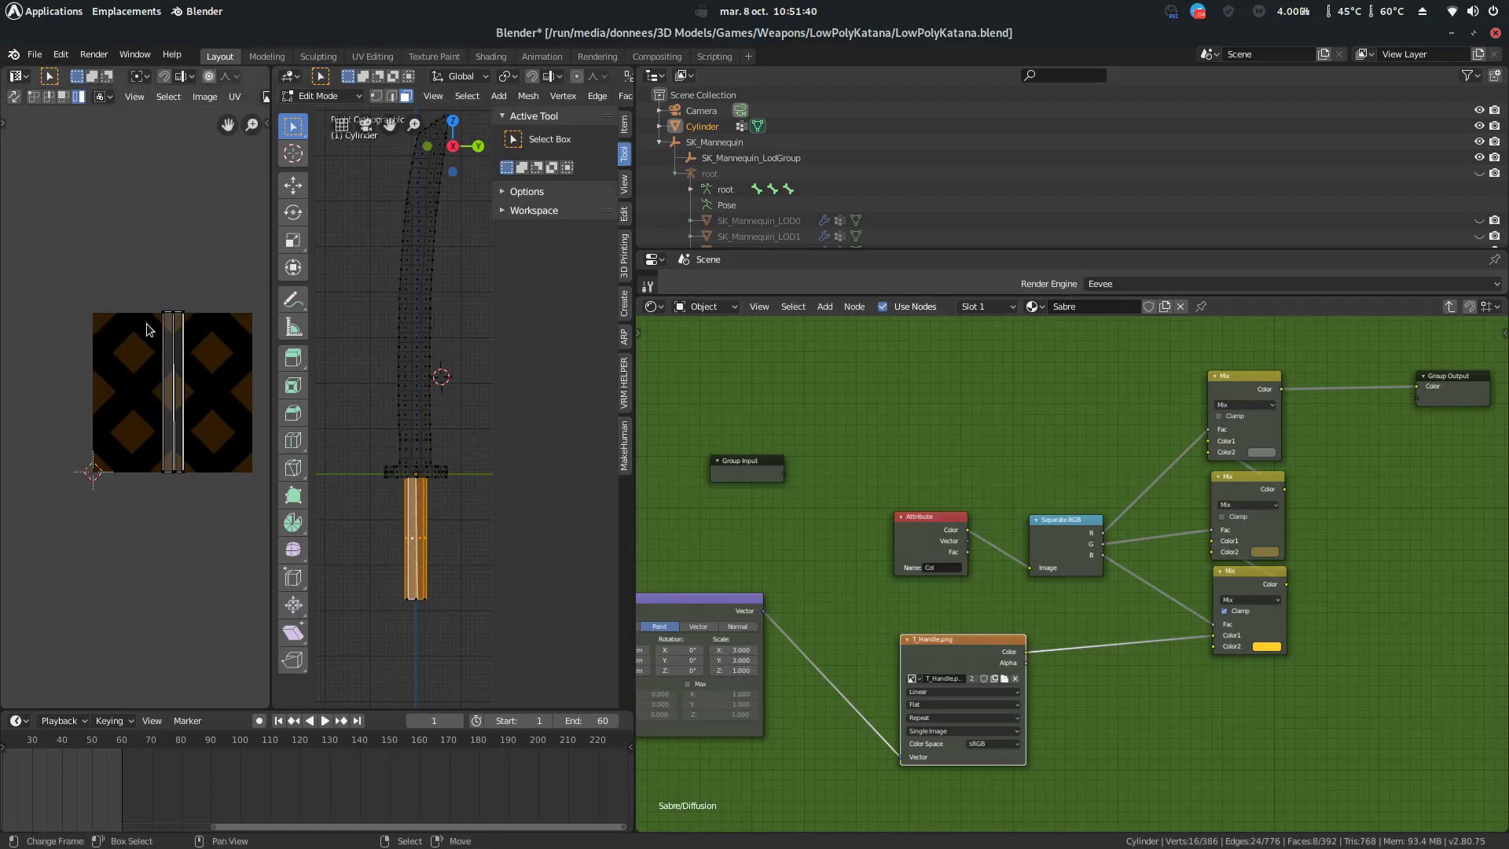
scroll(1183, 649, down, 2)
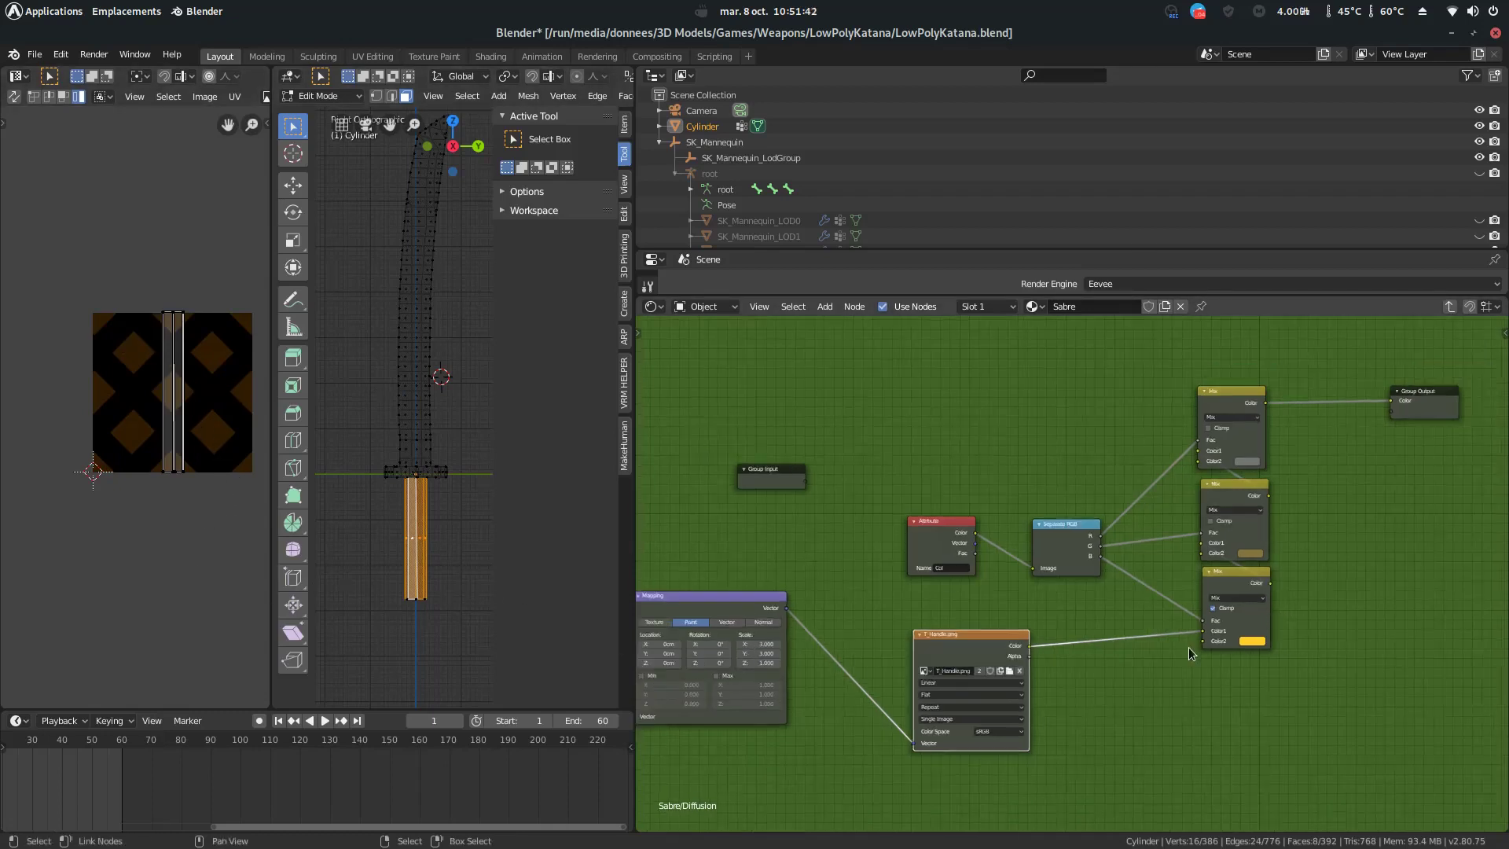
- Return to Object Mode, restore the viewport's material preview shading and inspect the textured handle up close
middle_drag(1226, 760, 1505, 621)
key(Tab)
click(434, 528)
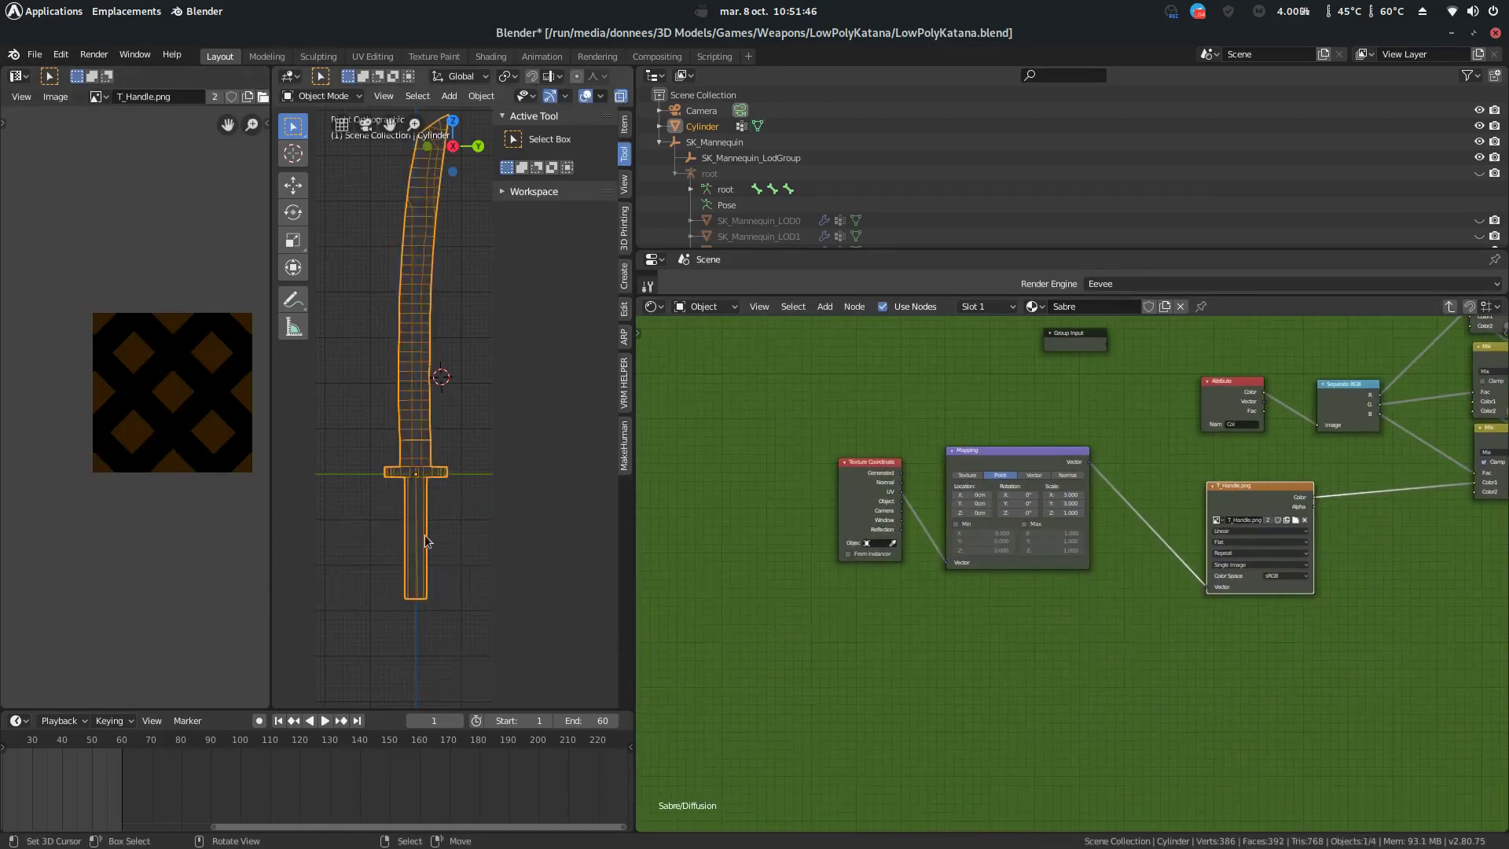
mouse_move(438, 627)
middle_down()
mouse_move(328, 530)
mouse_move(392, 583)
mouse_move(375, 391)
mouse_move(384, 474)
mouse_move(423, 497)
middle_up()
scroll(597, 97, down, 3)
click(588, 96)
scroll(381, 614, up, 7)
scroll(389, 492, down, 4)
scroll(423, 497, down, 3)
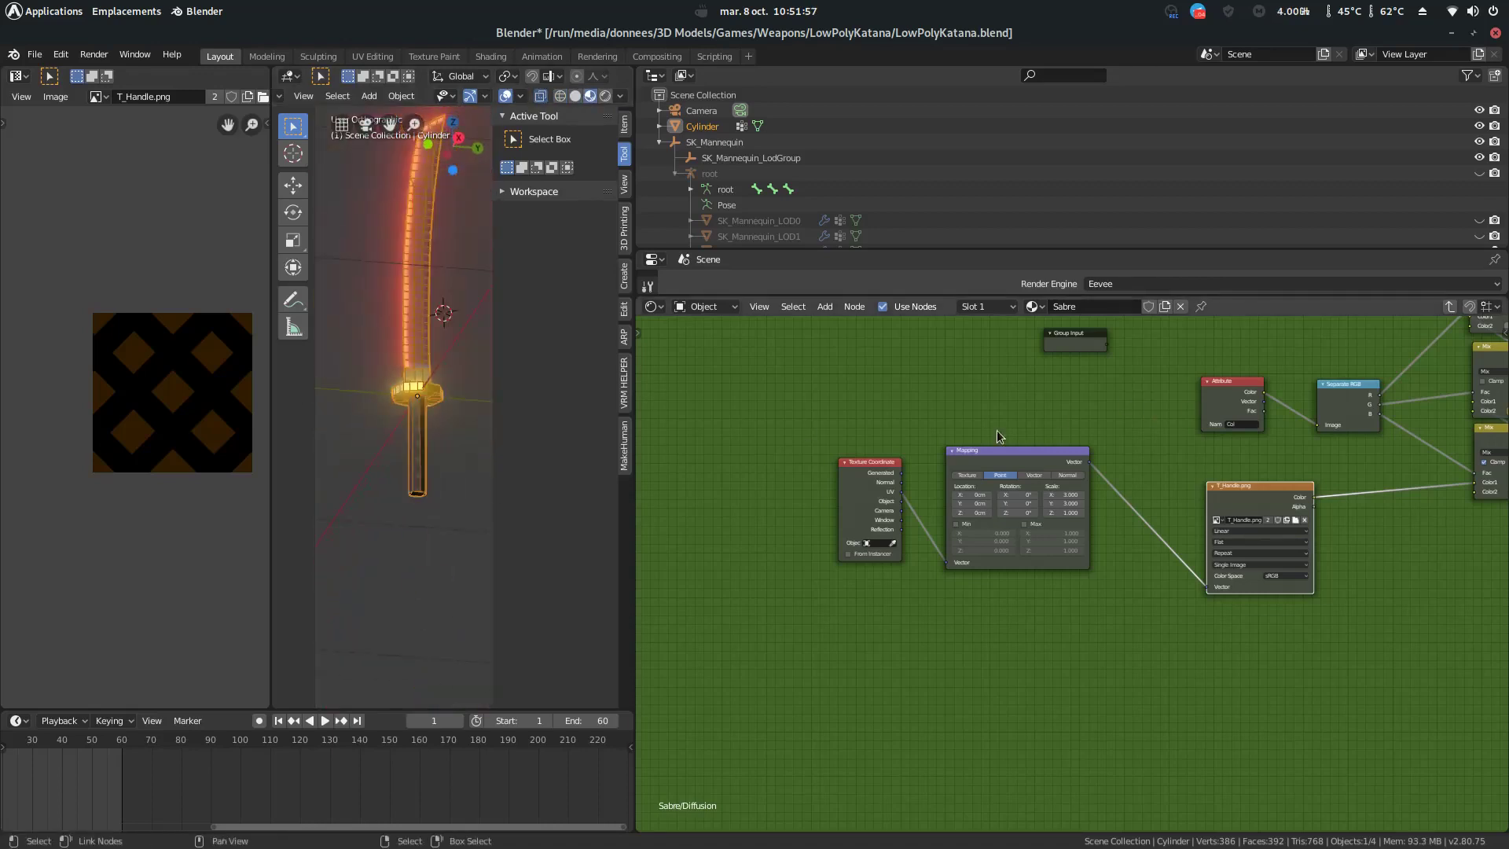
scroll(1077, 577, down, 3)
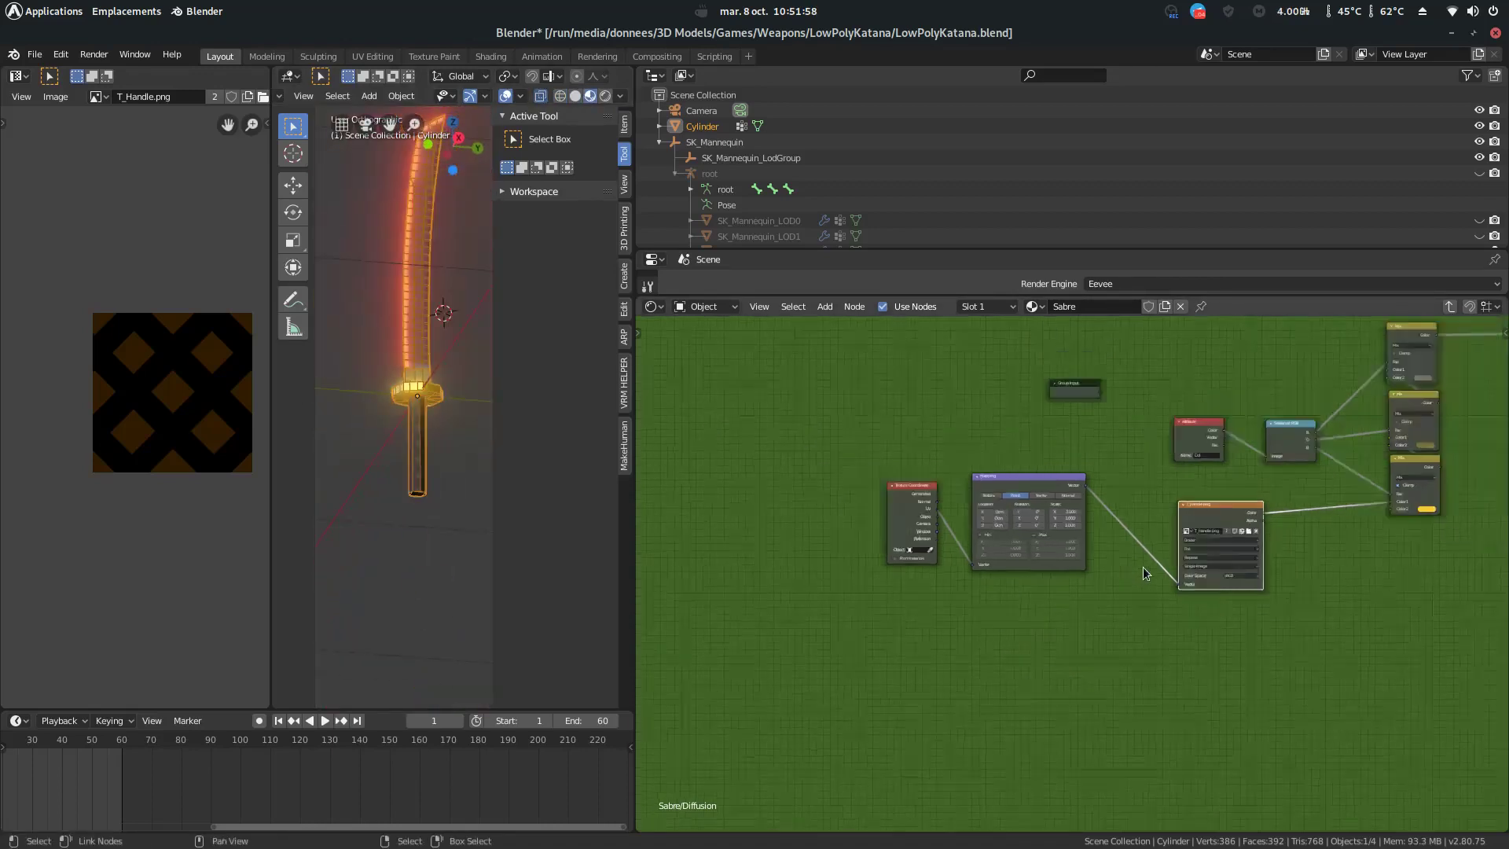
- Exit the Diffusion group and select the Attributes group node to check its Metallic and Roughness links
click(1450, 307)
scroll(1022, 584, up, 4)
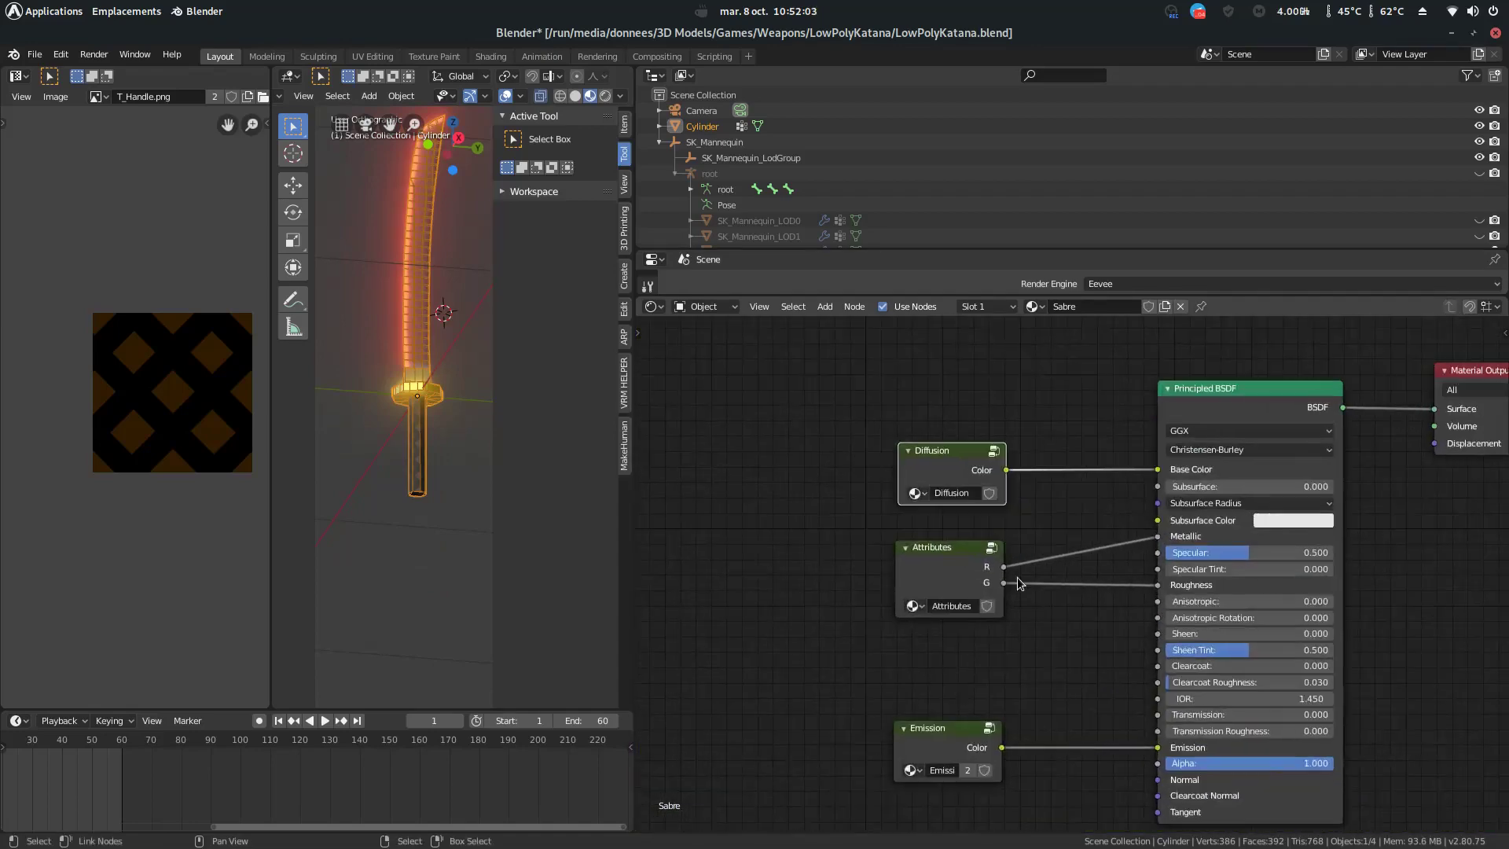
click(949, 584)
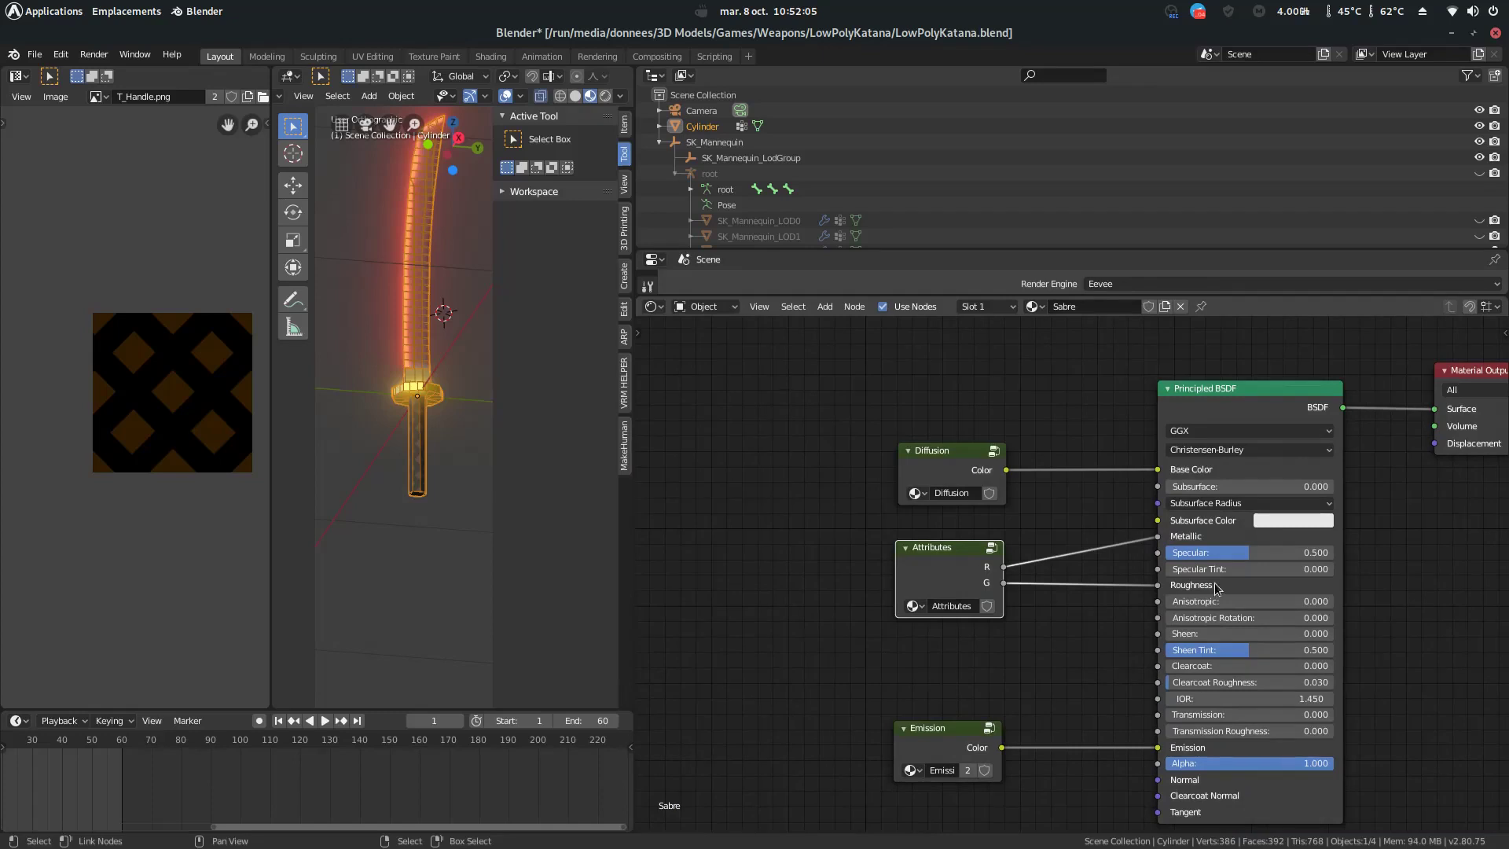
scroll(1224, 582, up, 1)
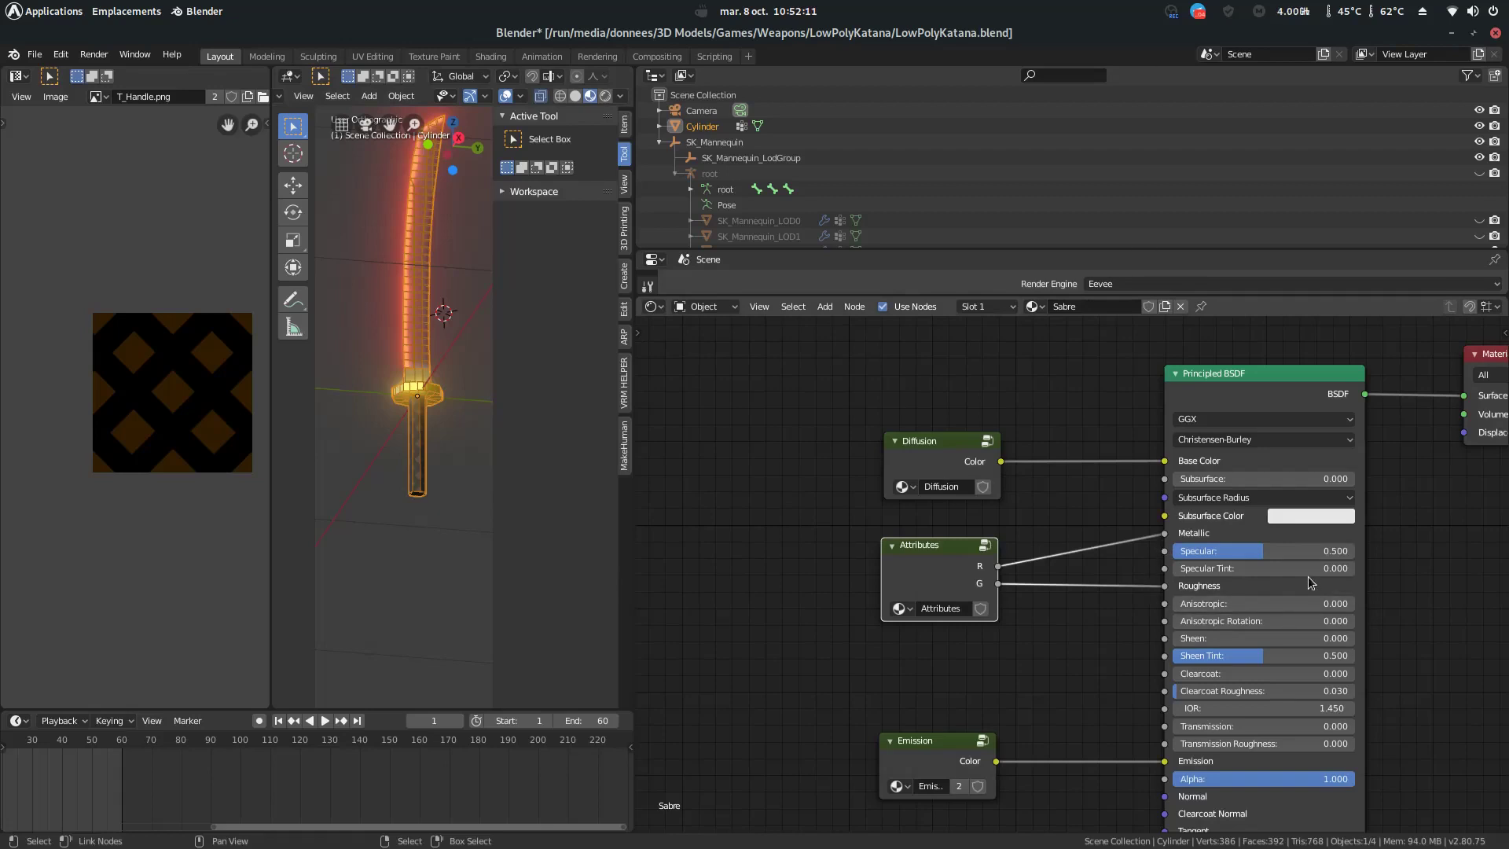
- Open the Attributes node group and examine its chain from the handle texture through RGB to BW and ColorRamp to the Mix nodes
click(982, 548)
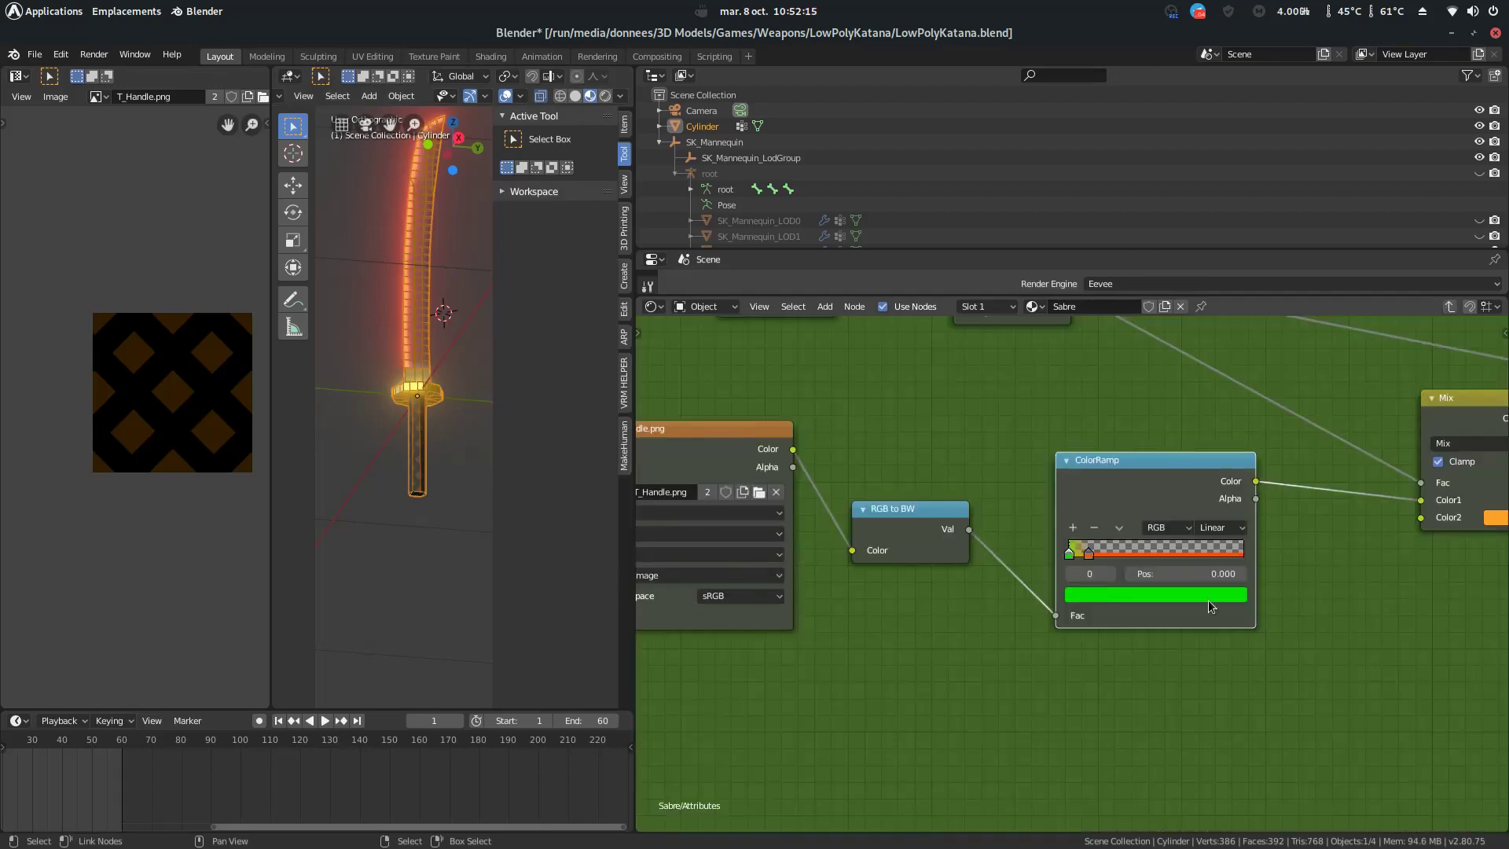
scroll(1179, 692, down, 4)
middle_drag(1184, 668, 1273, 714)
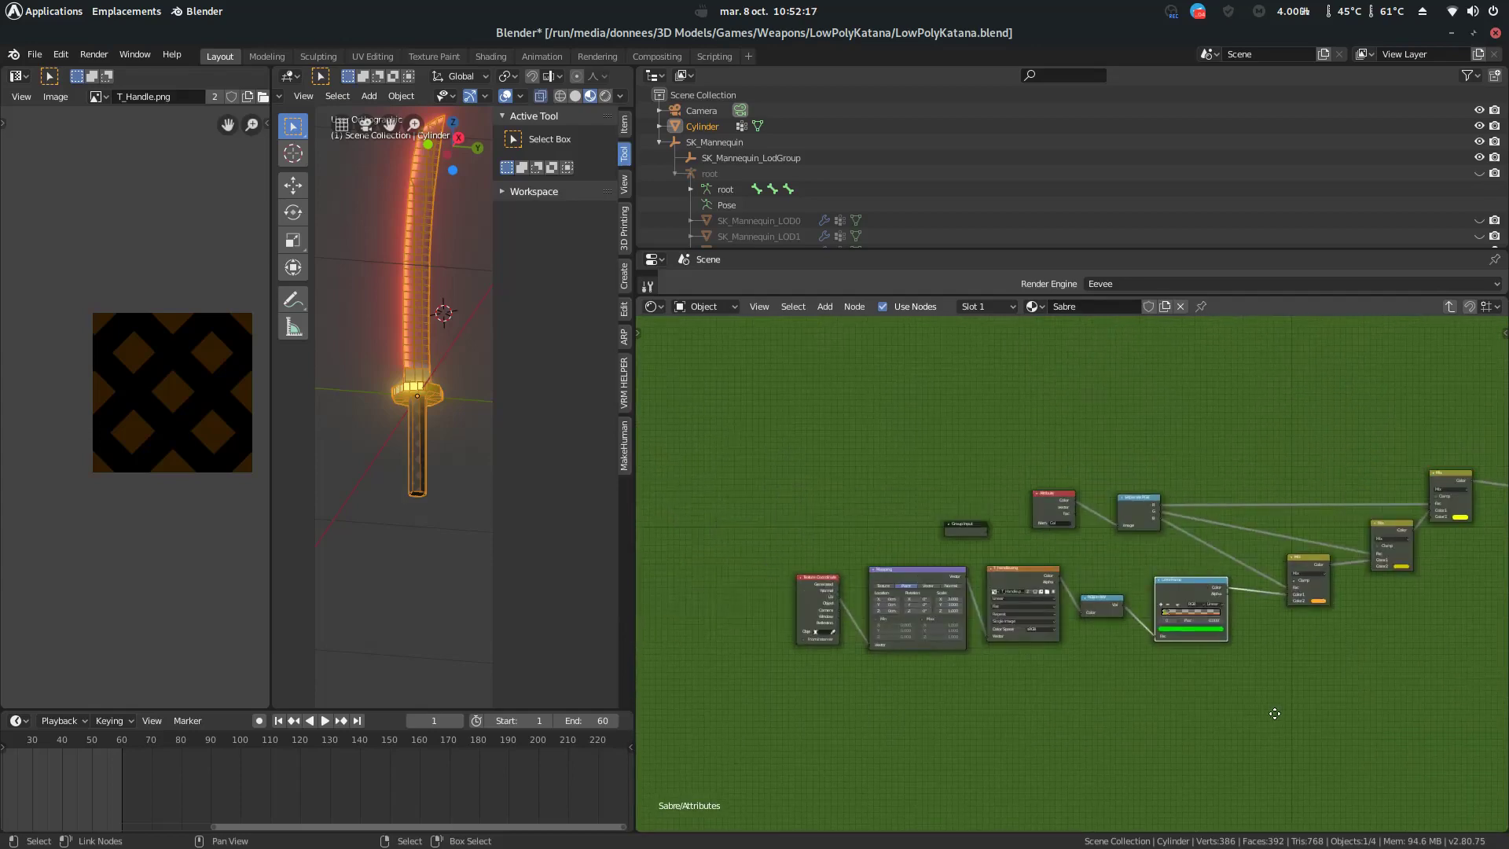
scroll(1116, 653, up, 1)
scroll(1115, 653, up, 4)
middle_drag(1395, 470, 804, 518)
scroll(835, 518, up, 3)
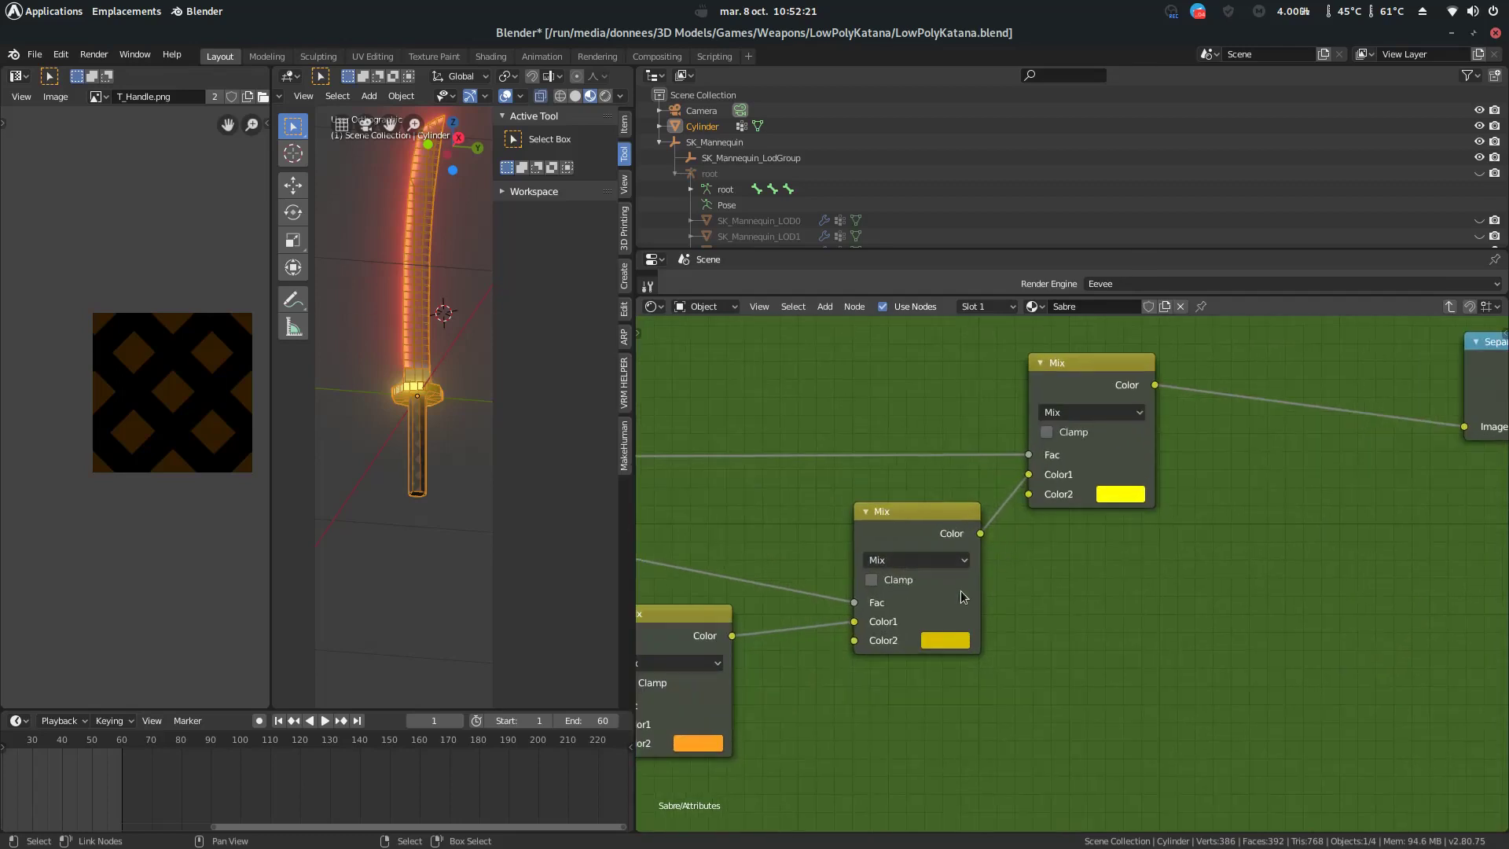
- Trace the last Mix node in the Attributes group forward to the R and G group outputs and back to the Col attribute
middle_drag(1277, 489, 945, 576)
middle_drag(1399, 511, 921, 584)
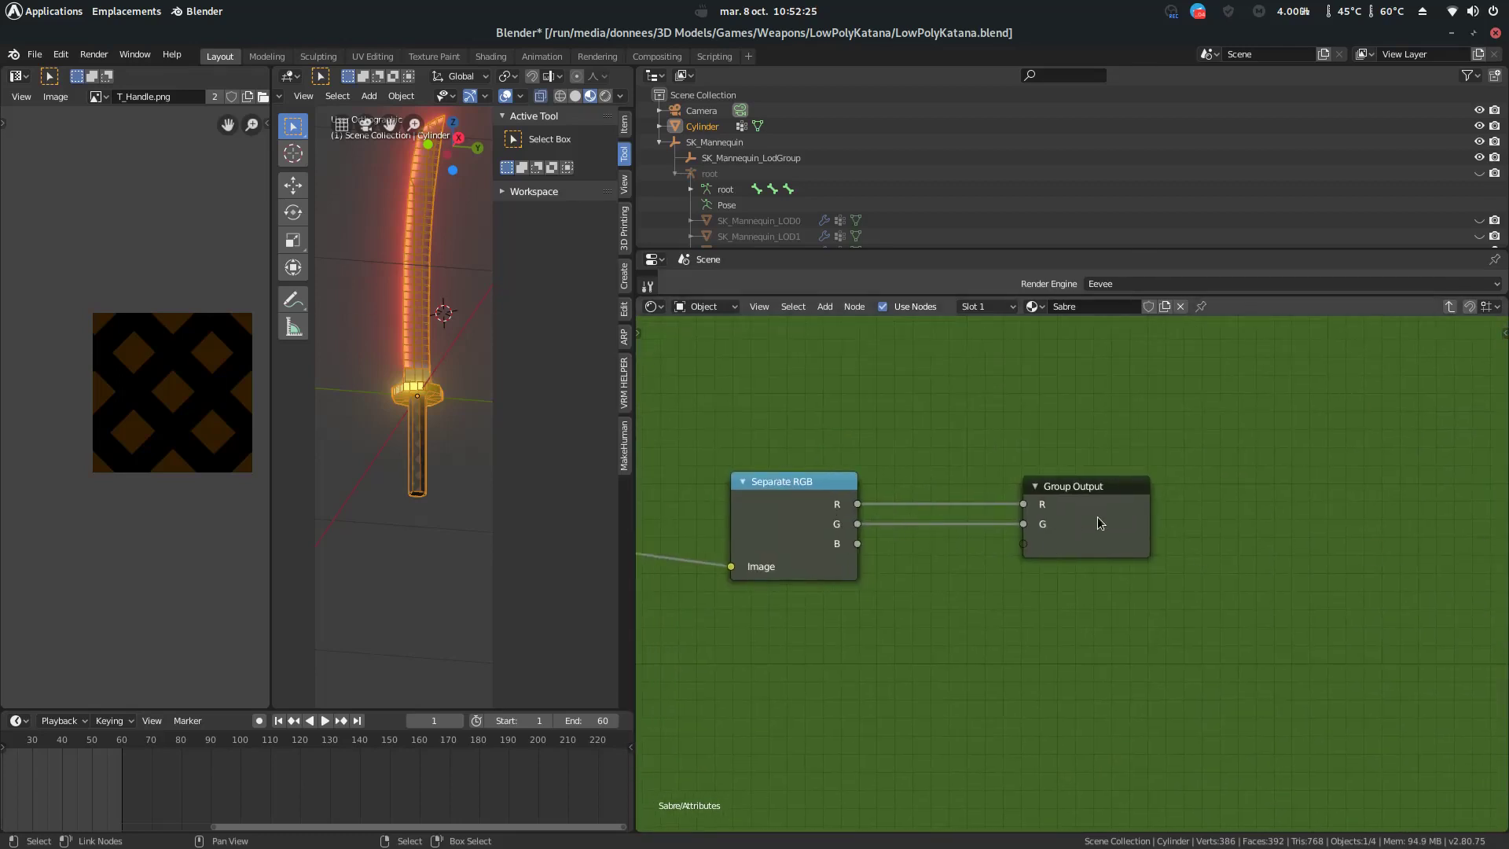
middle_drag(923, 614, 1001, 542)
click(1248, 437)
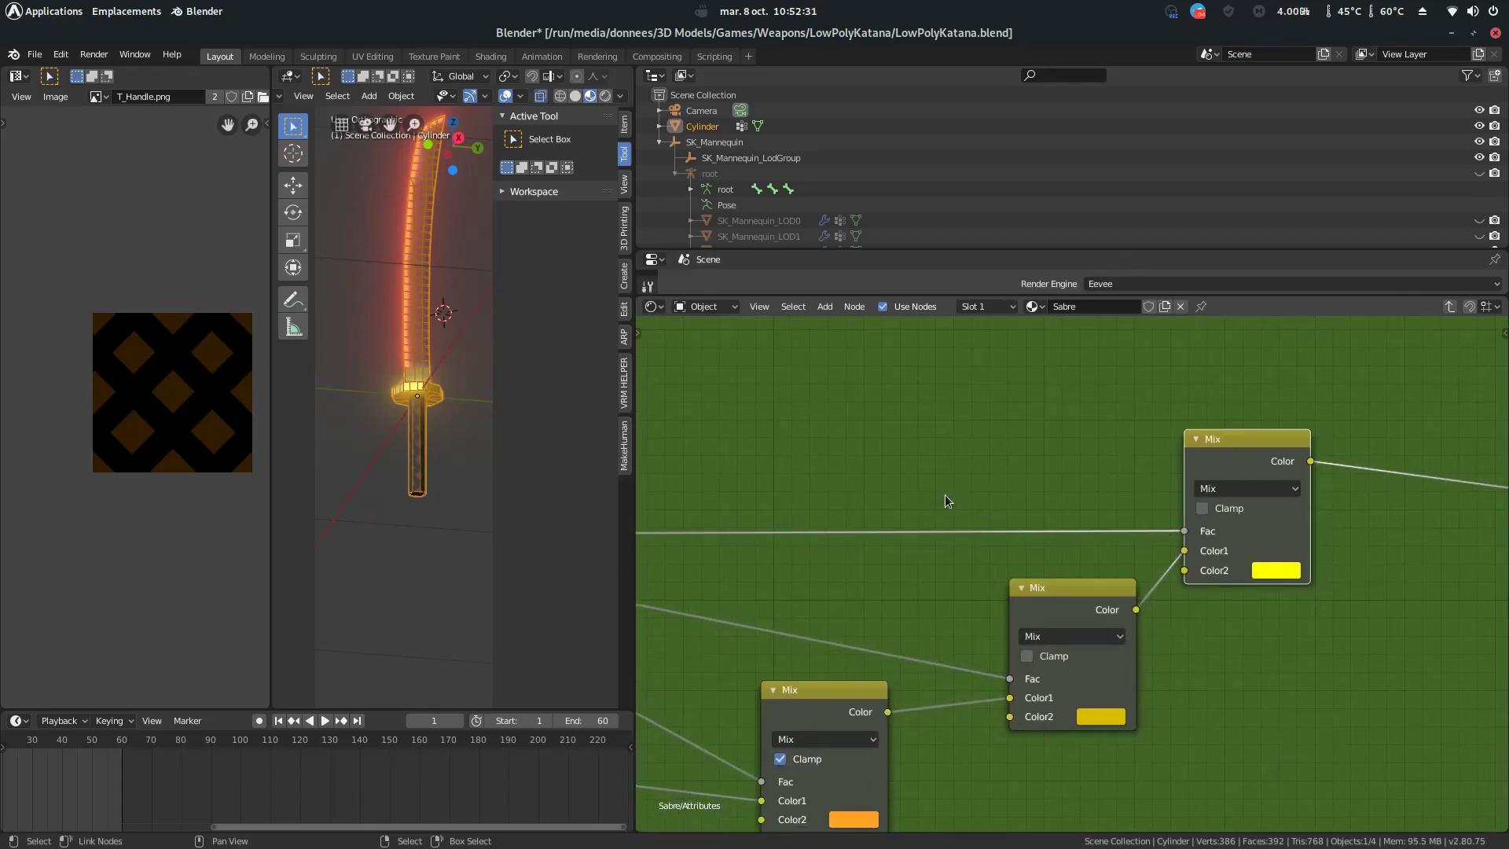
middle_drag(945, 492, 1483, 475)
scroll(1266, 541, down, 2)
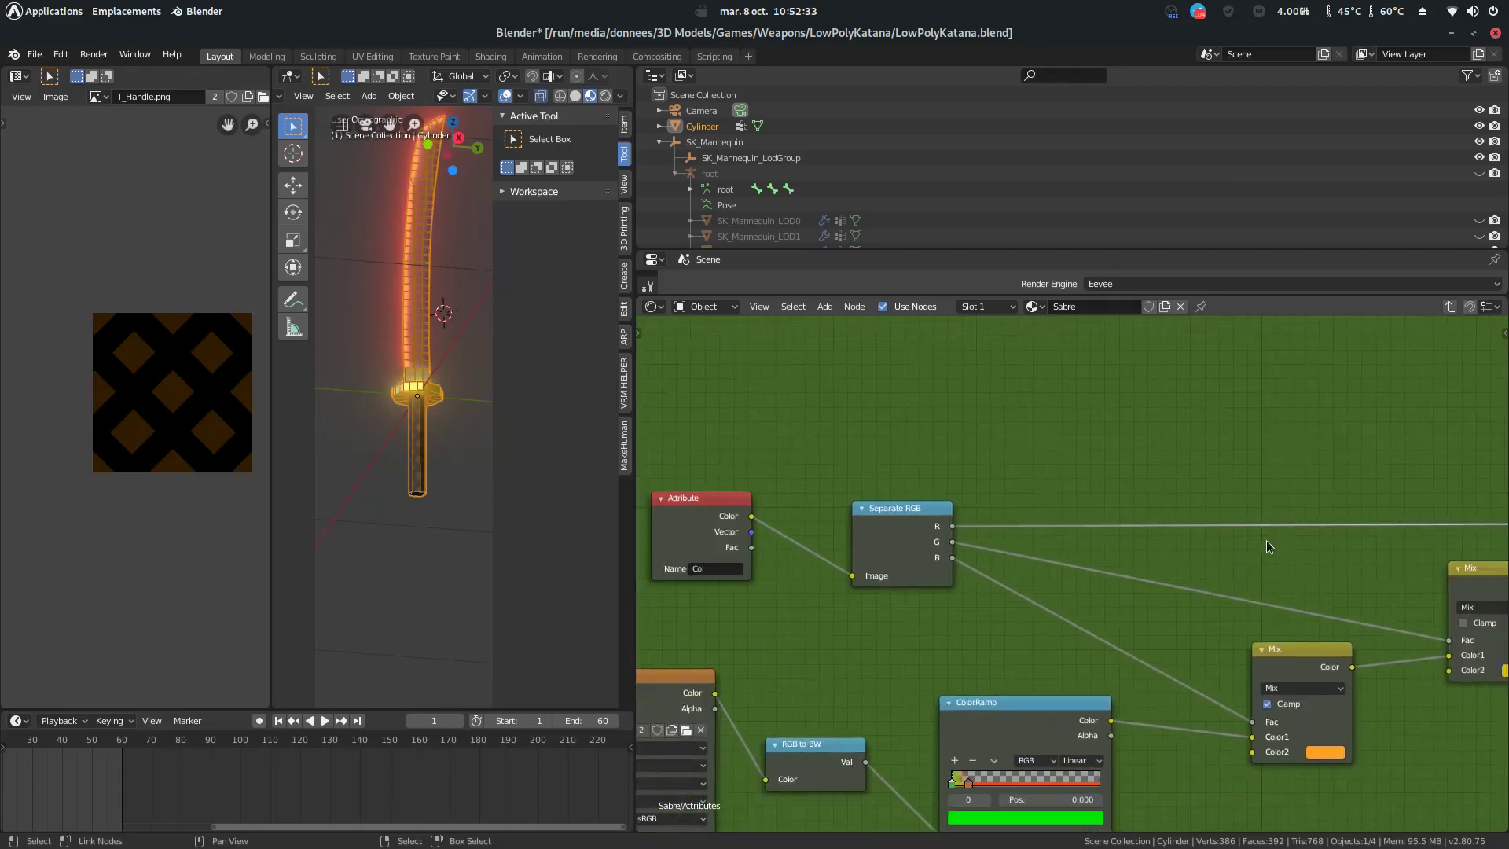
middle_drag(1266, 540, 722, 577)
- Inspect the last Mix node's yellow Color2 in the colour picker and how Separate RGB splits it for the group output
click(1067, 613)
click(1093, 607)
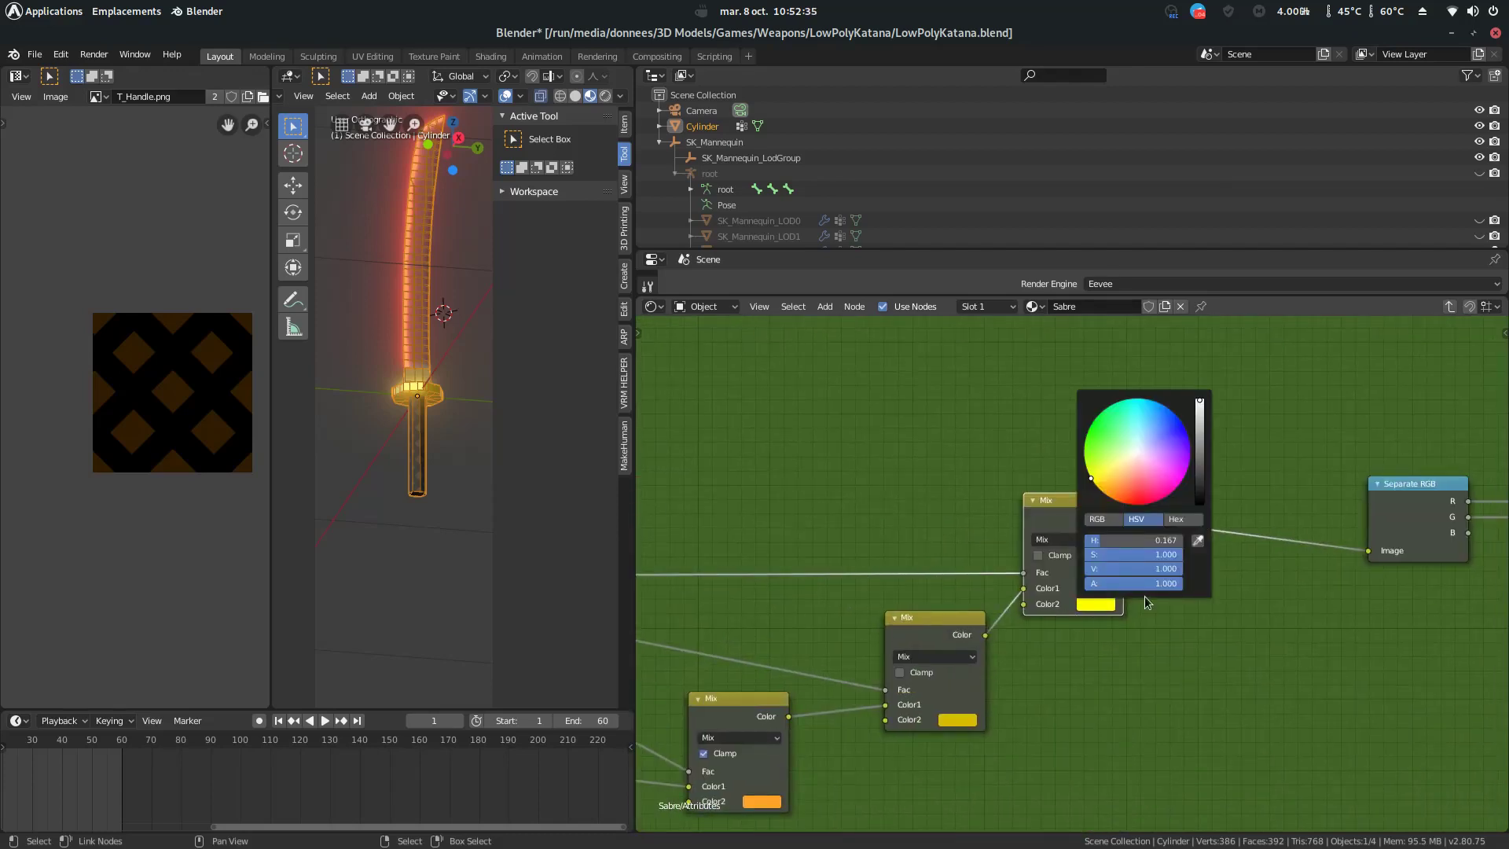
middle_drag(1276, 635, 962, 636)
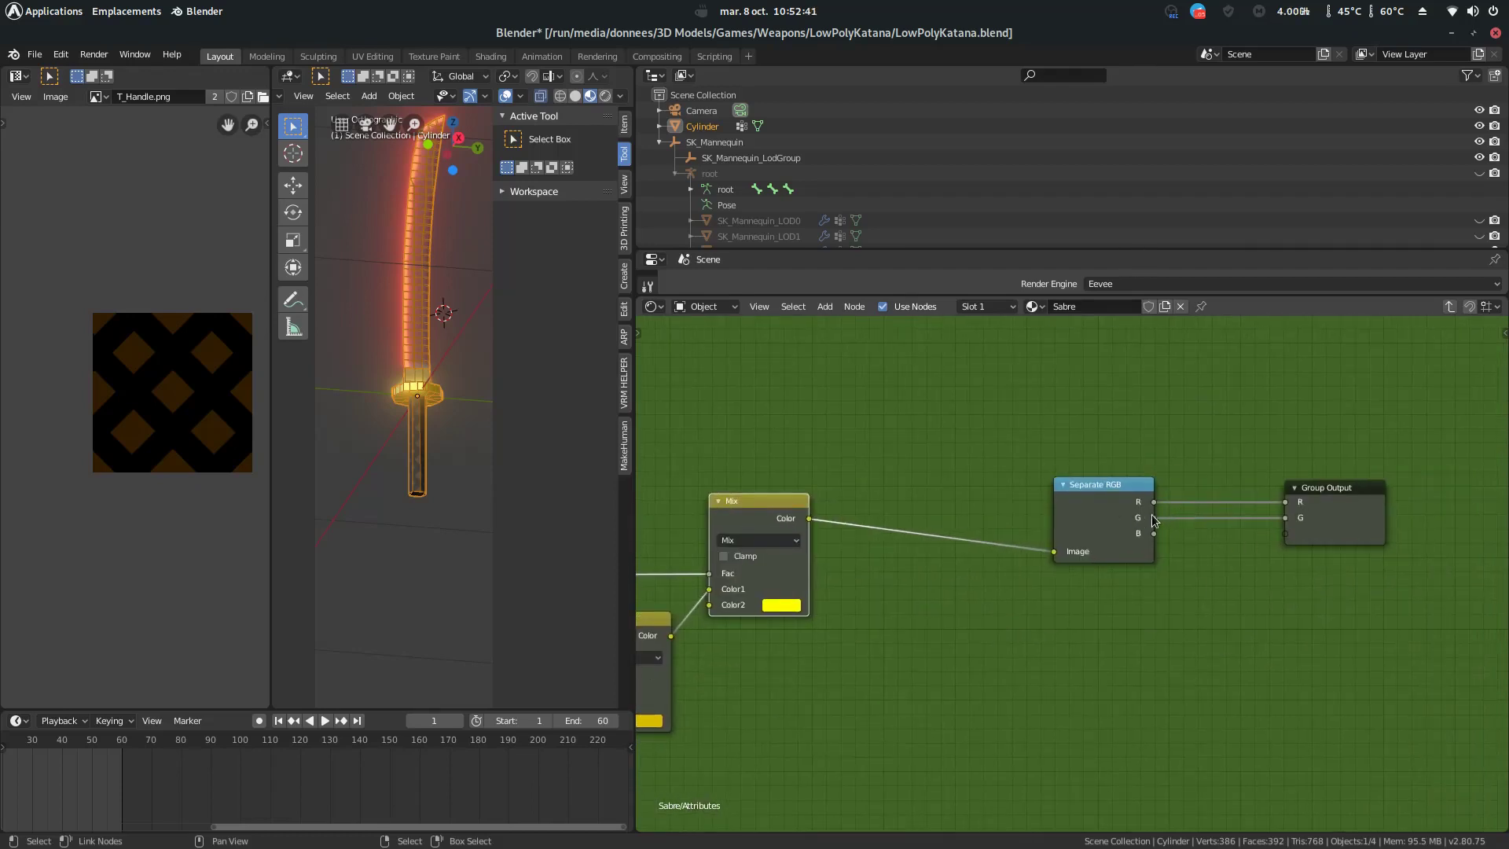
middle_drag(985, 612, 1081, 601)
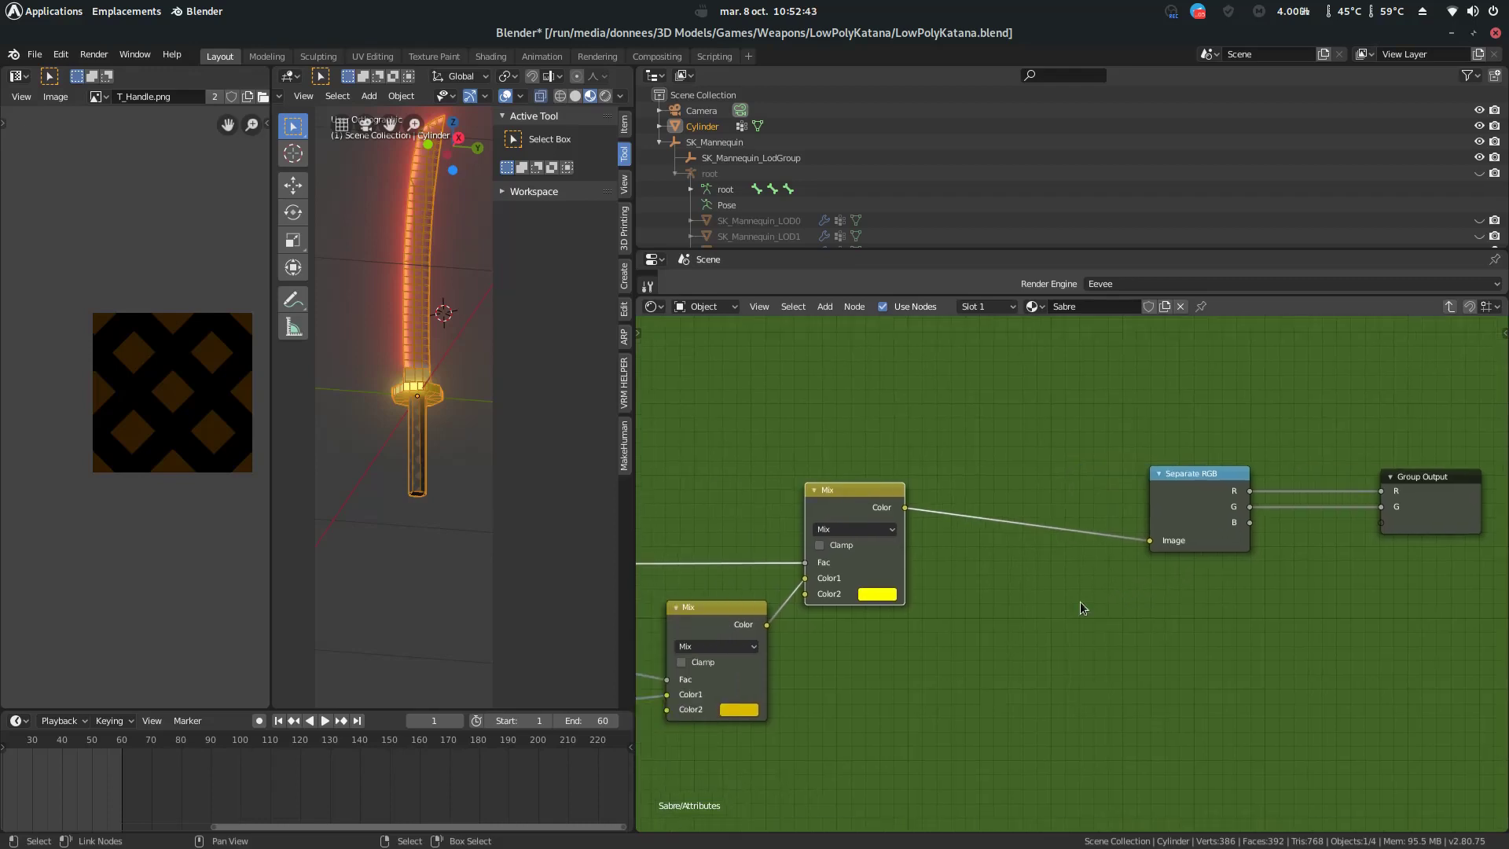
scroll(1076, 604, up, 1)
scroll(1032, 626, up, 1)
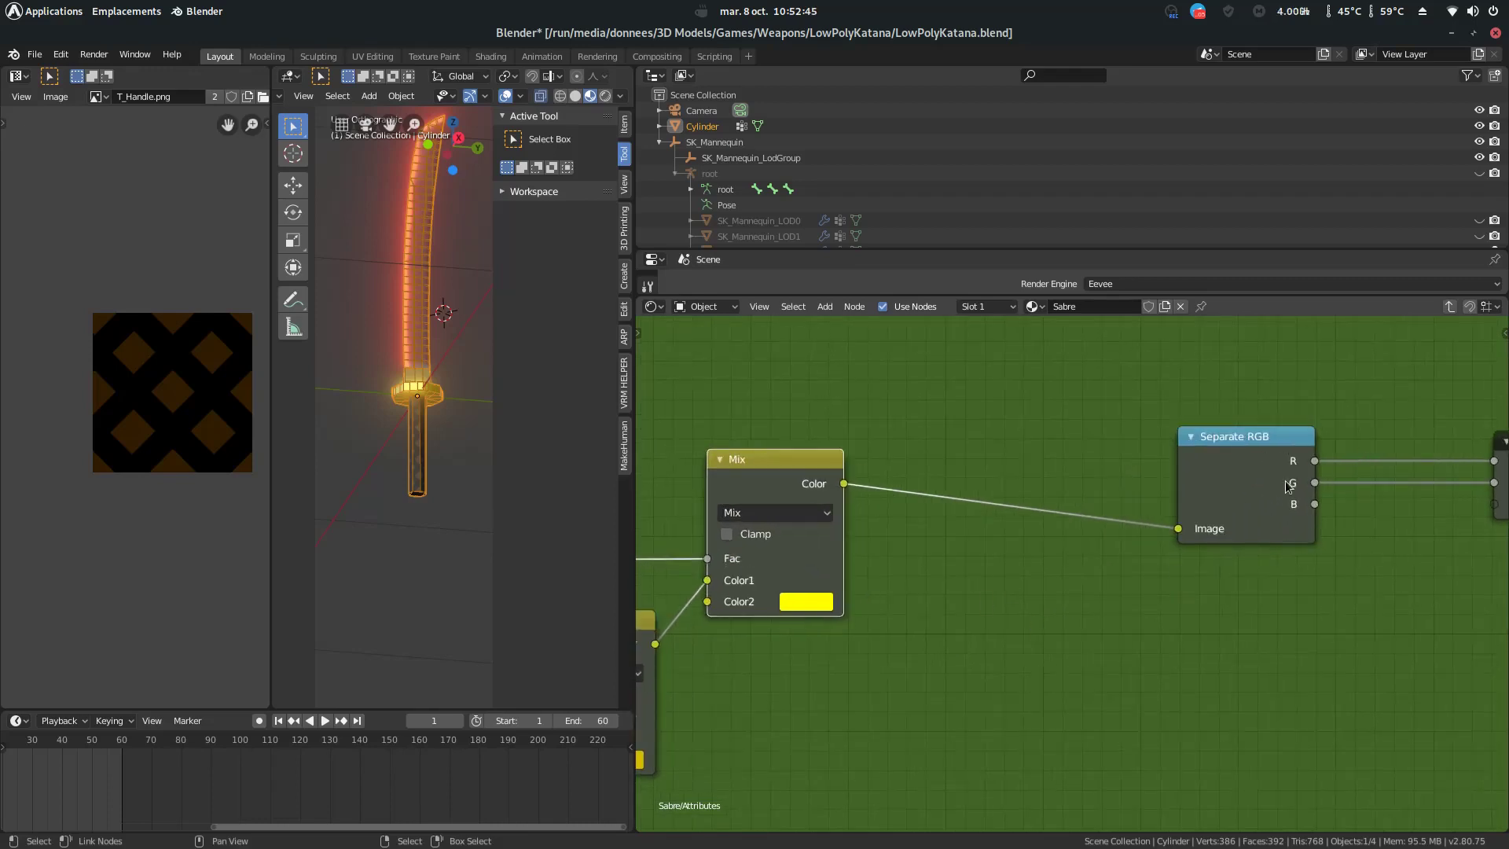
- Check the last Mix node's yellow Color2 as RGB values in the colour picker
click(830, 606)
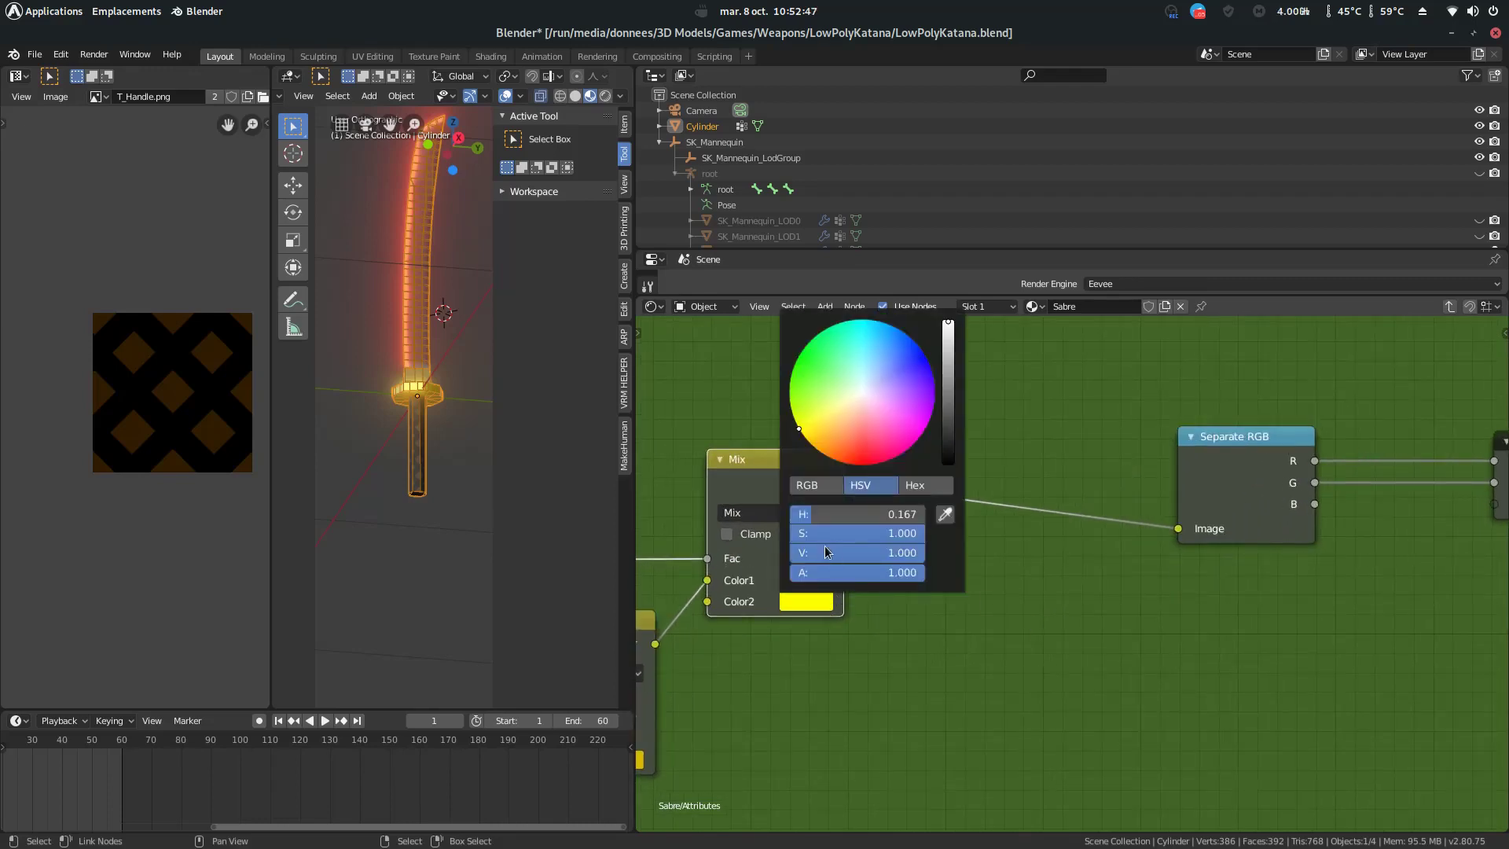
click(813, 485)
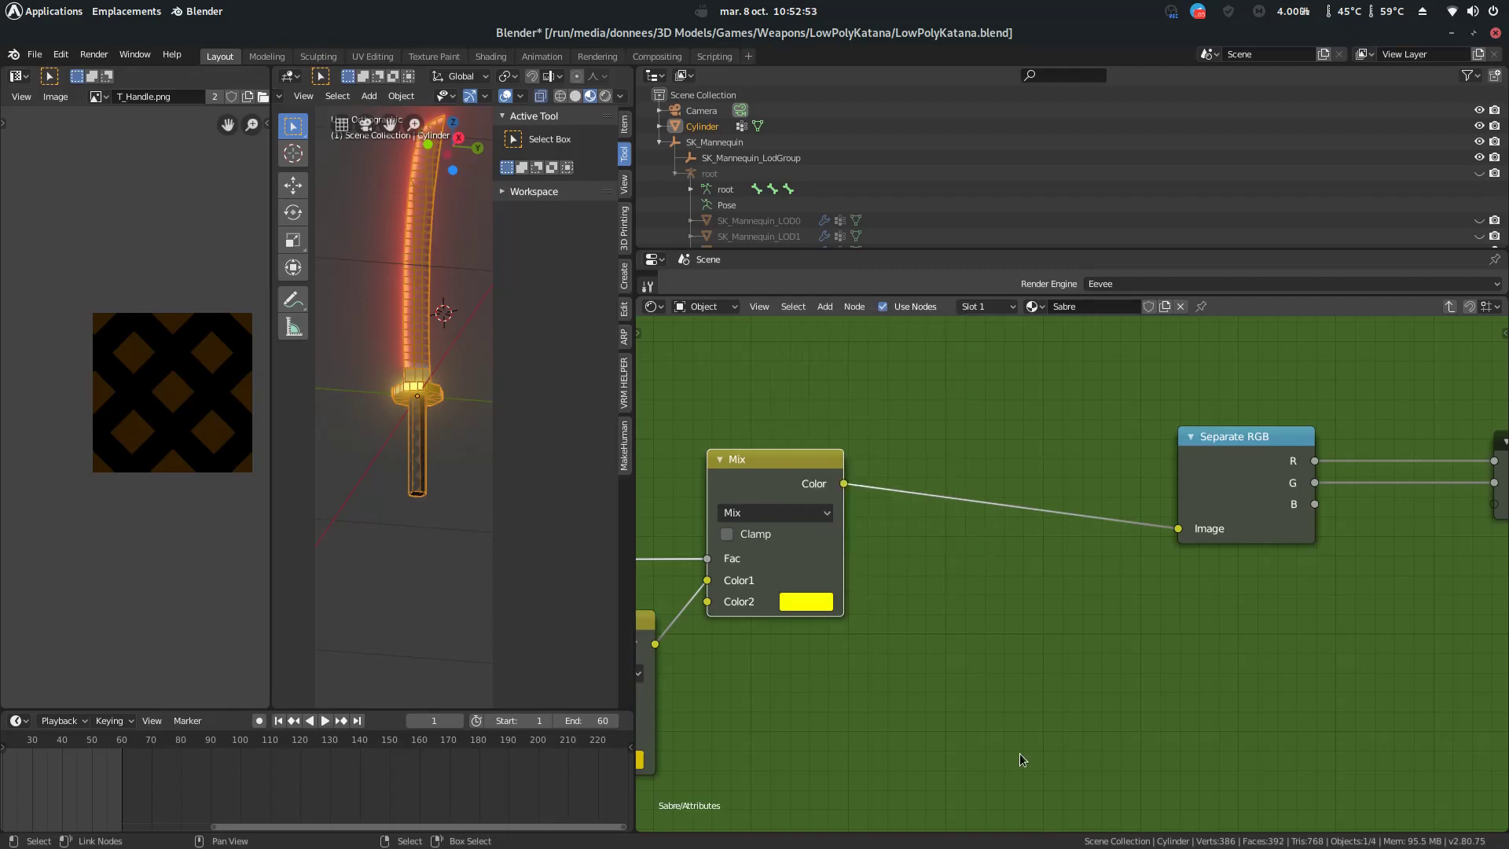
click(979, 728)
scroll(959, 711, down, 2)
- Inspect the RGB values of the middle Mix node's gold Color2, whose factor comes from the G channel
middle_drag(1455, 605, 904, 533)
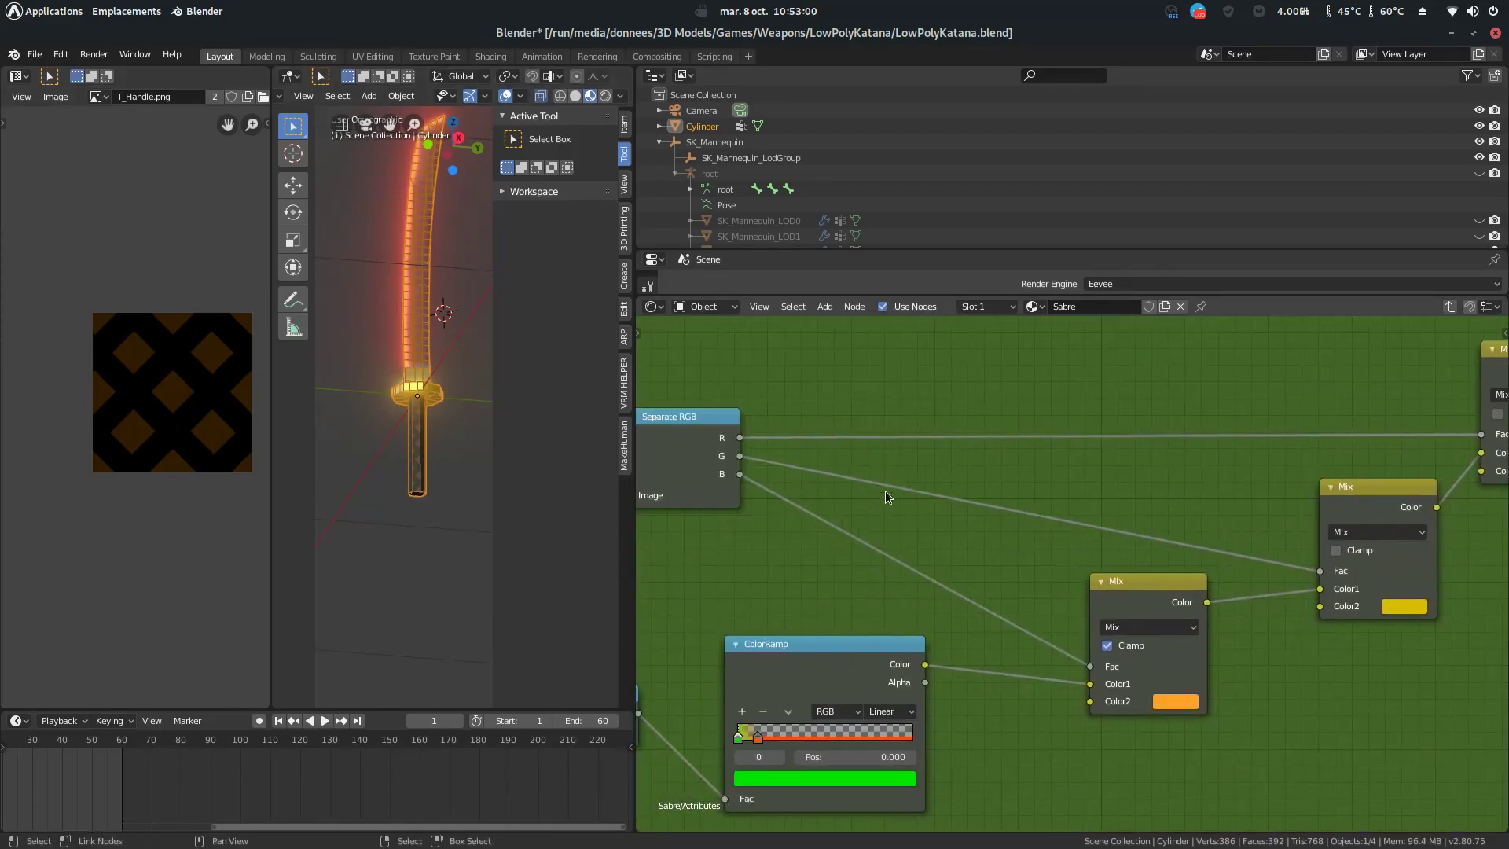
middle_drag(1010, 530, 906, 502)
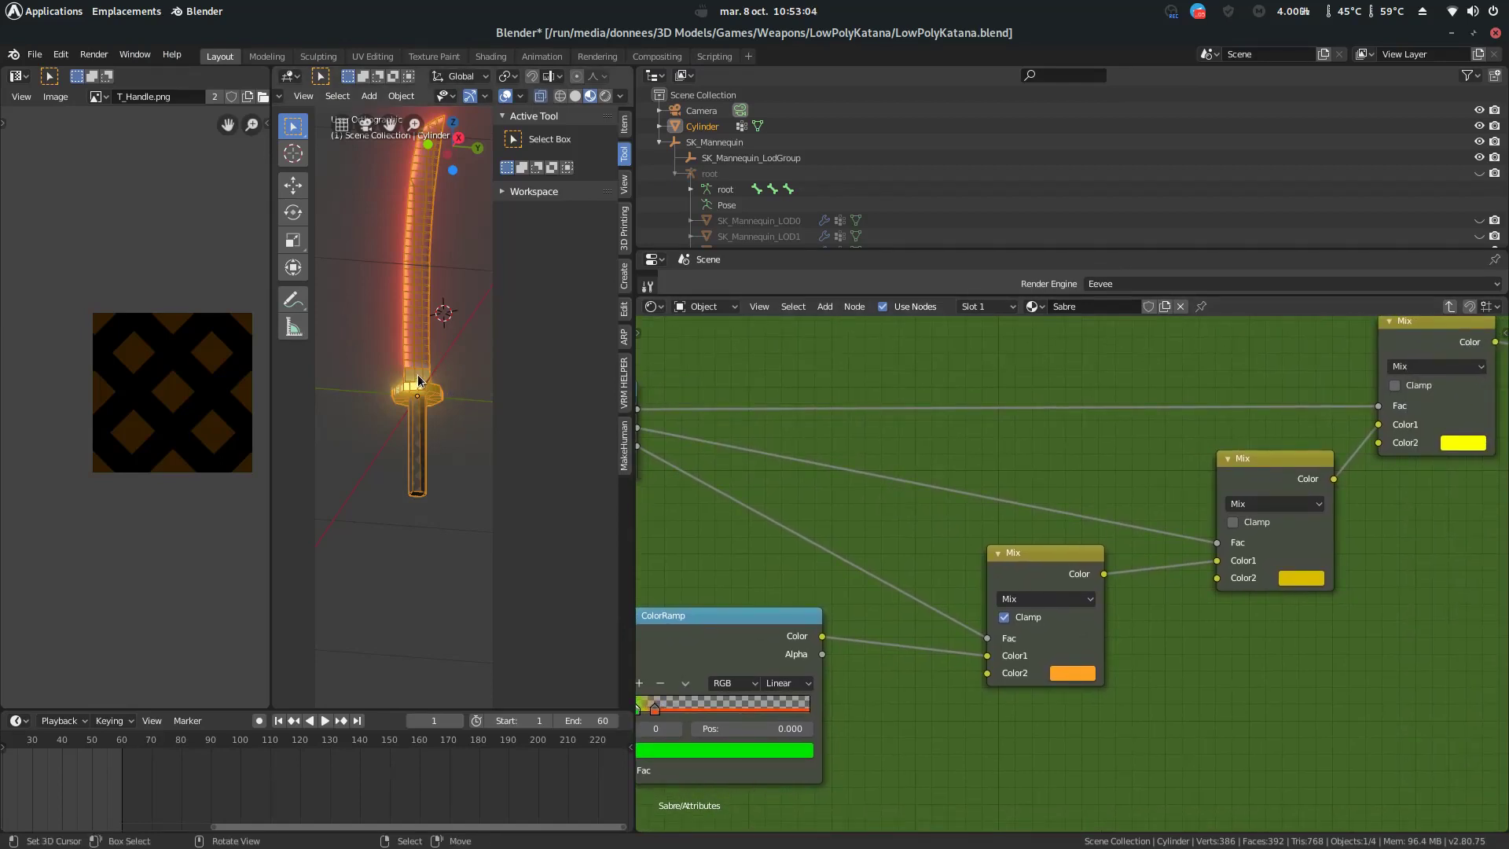
click(1298, 578)
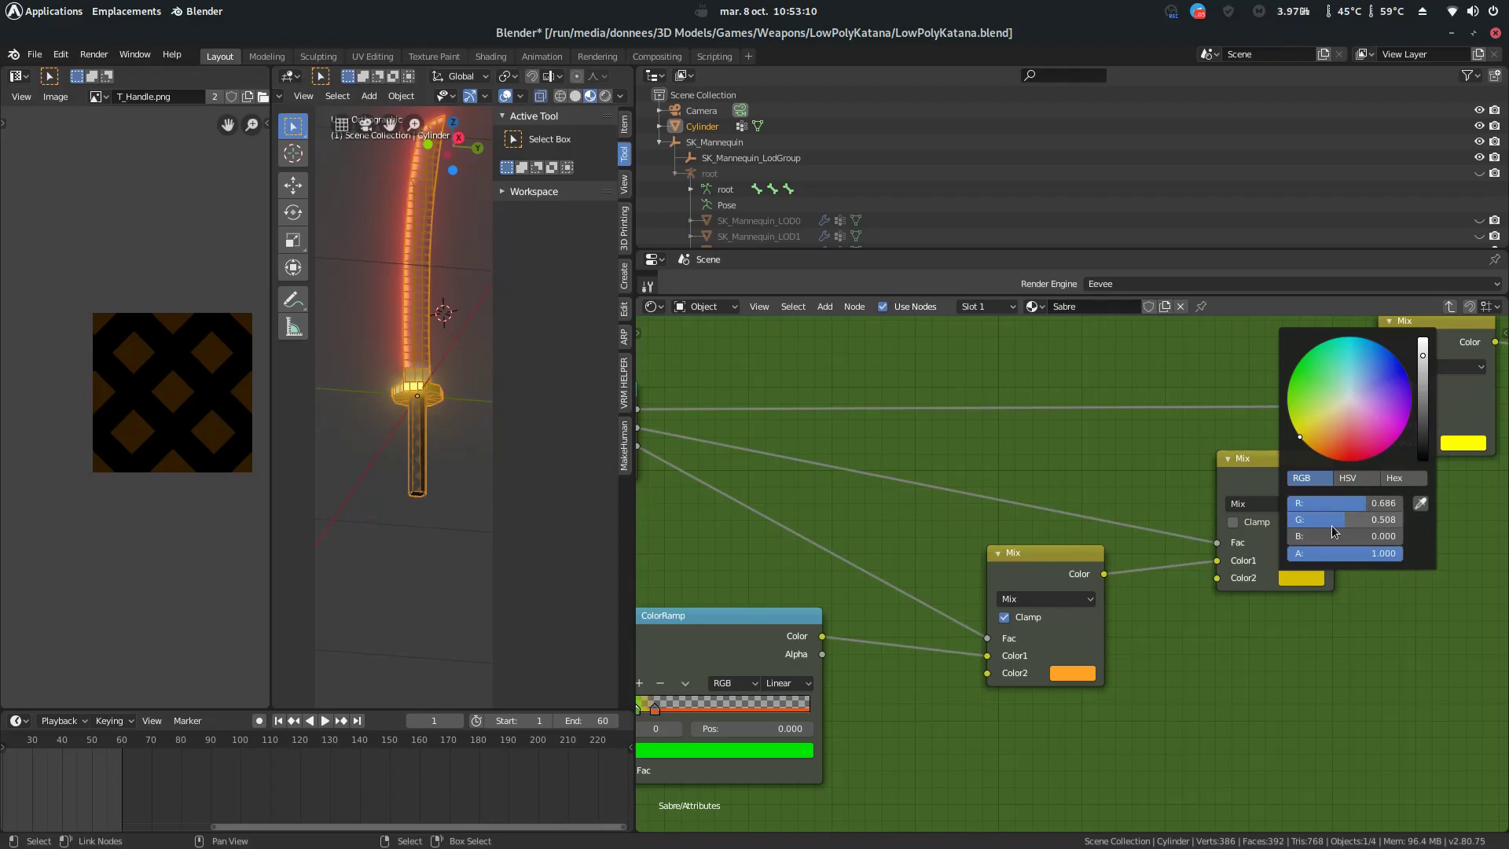
middle_drag(1138, 681, 1143, 605)
scroll(1360, 603, down, 2)
- Review the Attributes group from its three chained Mix nodes through the final Separate RGB to the Group Output
middle_drag(852, 670, 538, 776)
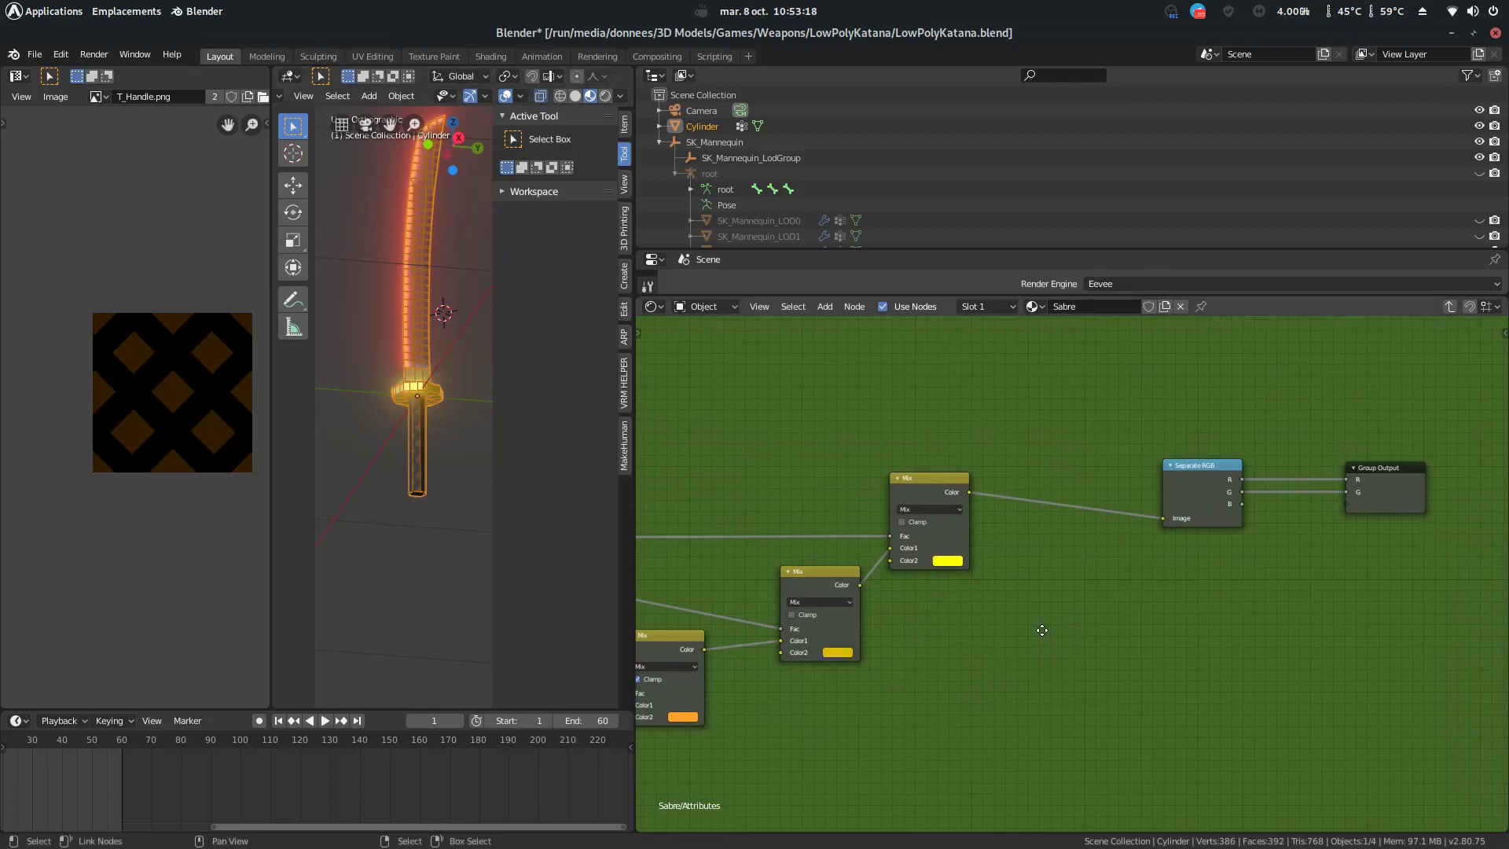
middle_drag(1277, 593, 1148, 613)
middle_drag(951, 643, 1469, 502)
middle_drag(1230, 613, 1454, 586)
middle_drag(1347, 597, 673, 692)
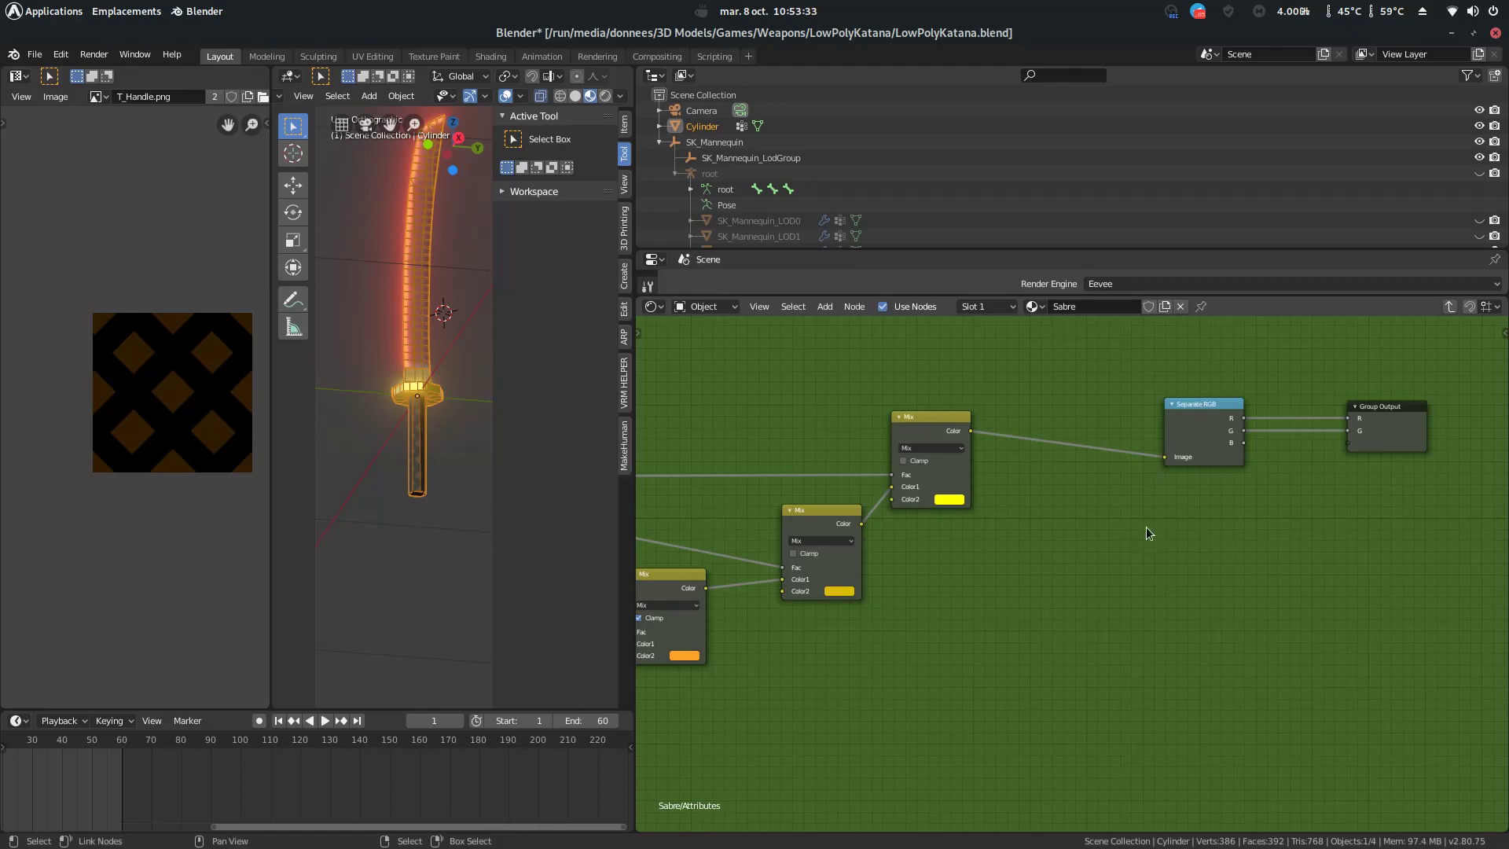
- Exit the Attributes group and open the Emission node group for editing
click(1451, 306)
scroll(1012, 601, up, 3)
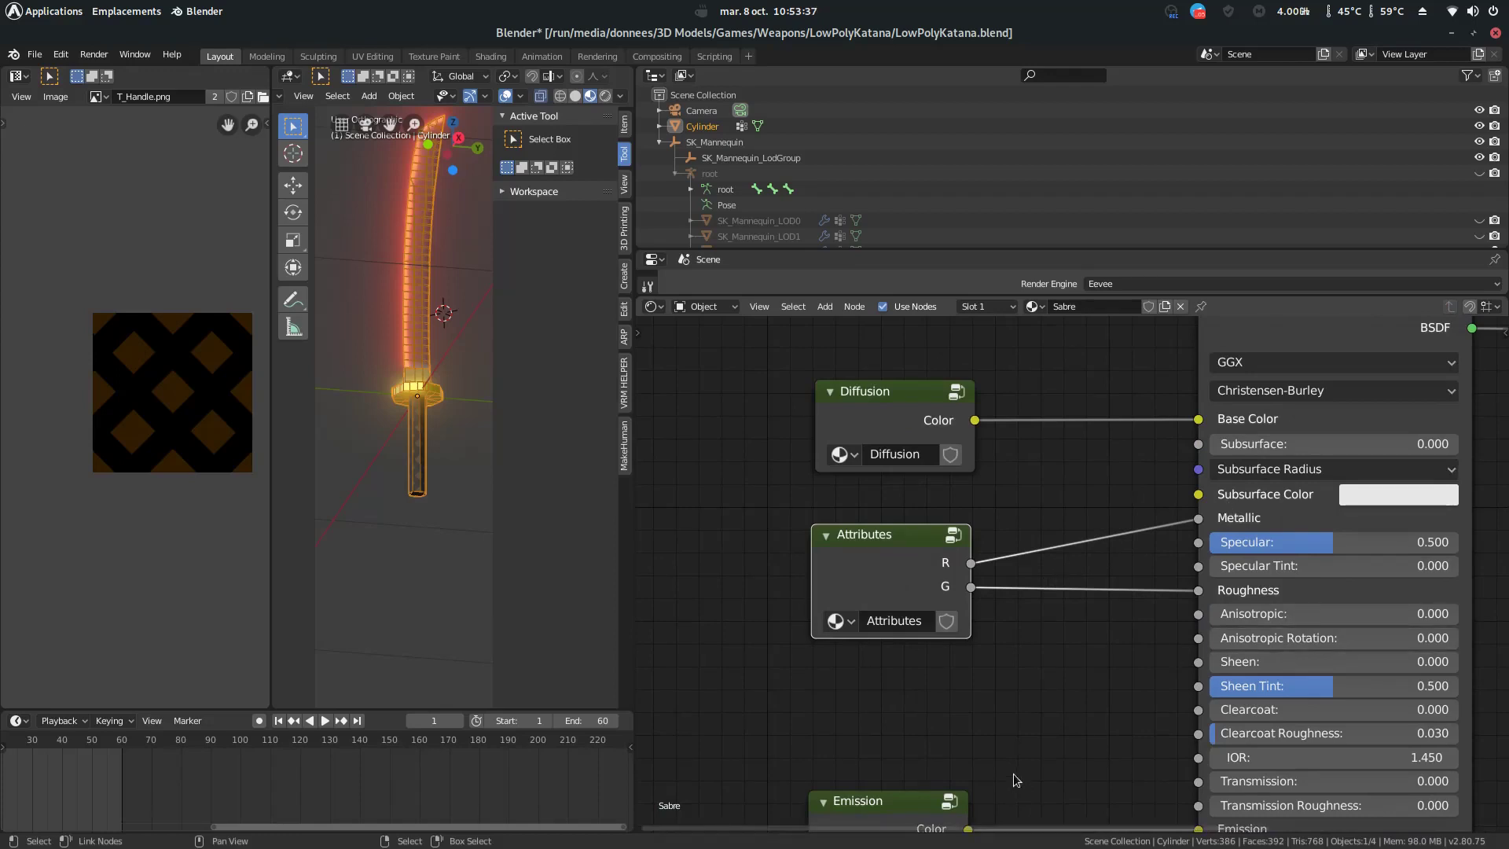
scroll(1139, 616, down, 5)
scroll(1139, 617, left, 3)
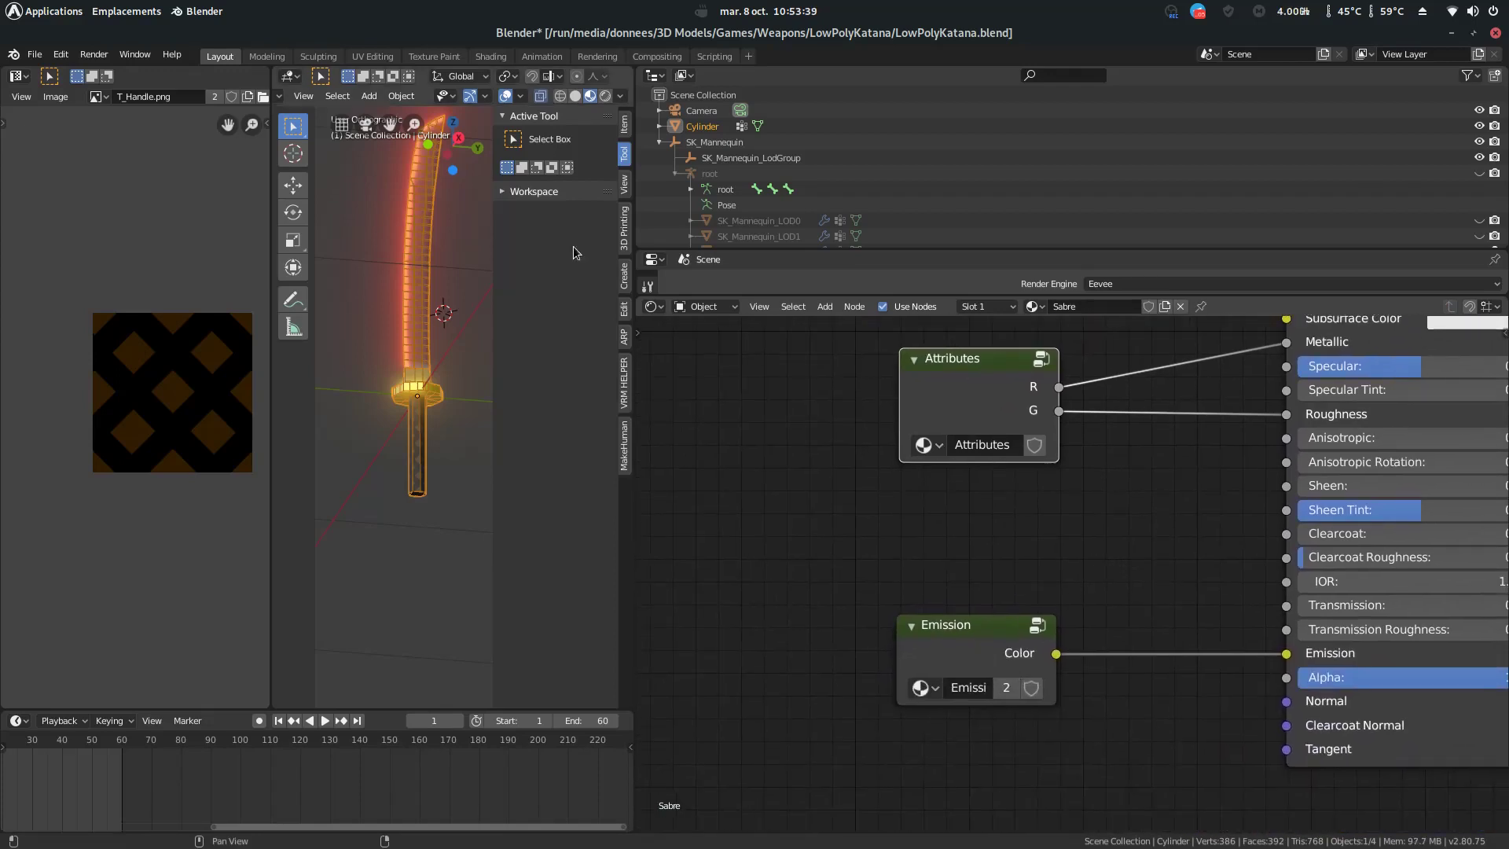
click(951, 646)
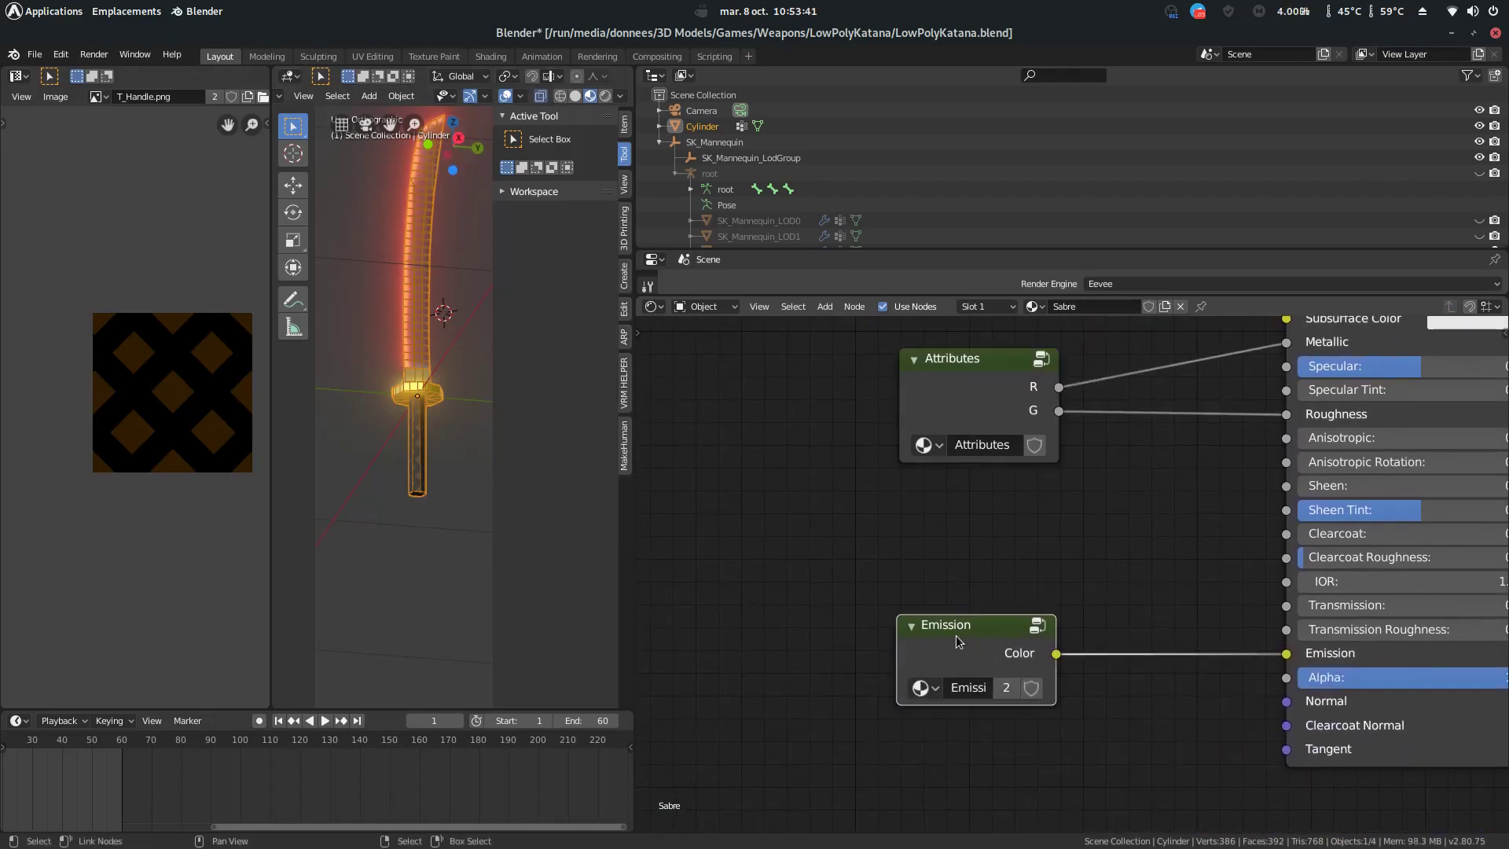
click(1038, 629)
- Examine the Emission group's chain from the Col attribute and Blade texture through Separate RGB and Mix nodes to the Group Output
scroll(959, 653, down, 4)
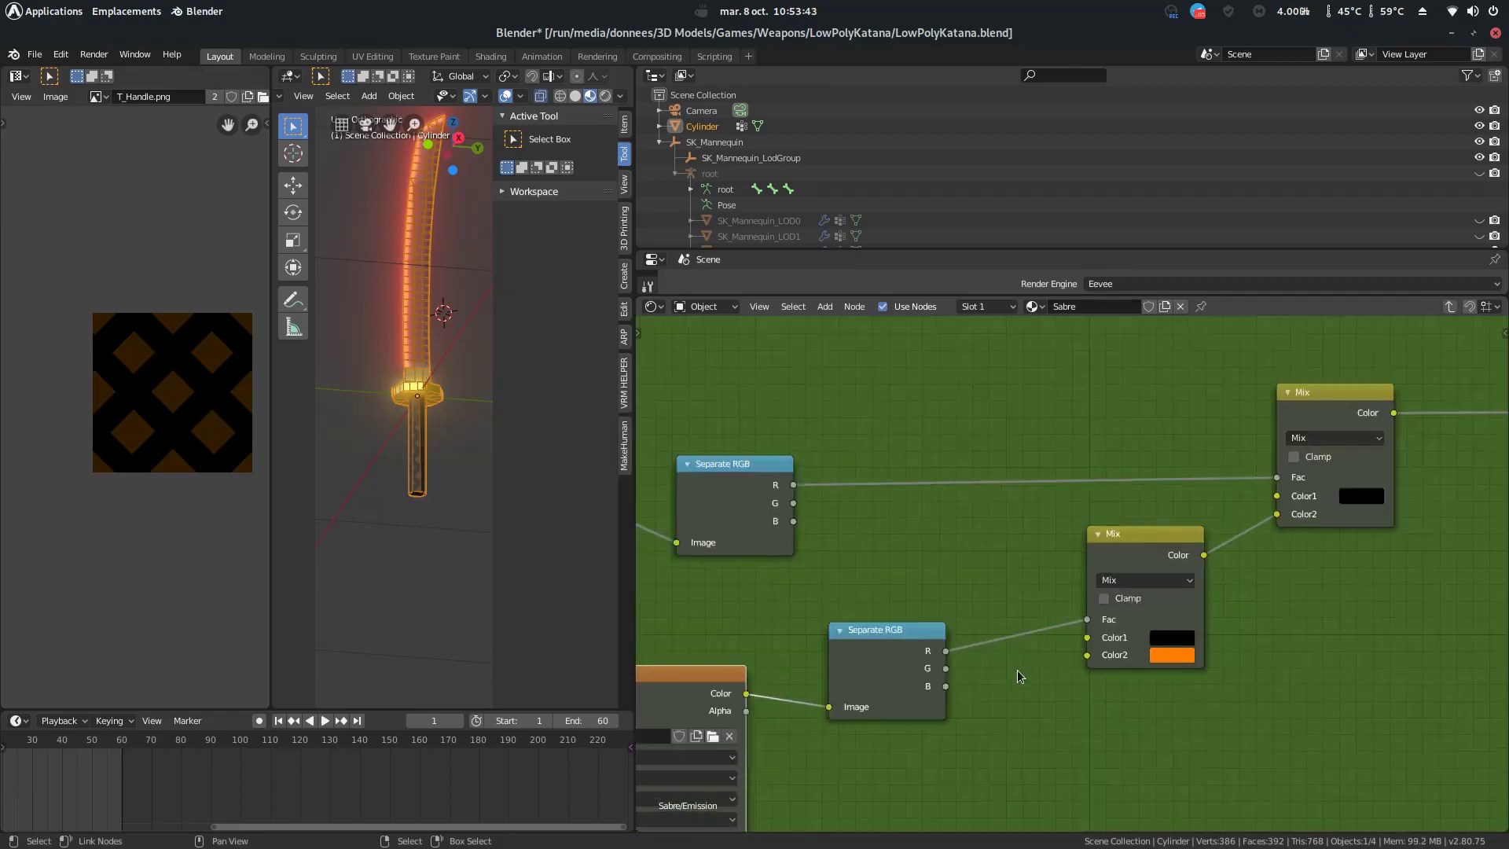
middle_drag(916, 613, 1222, 552)
scroll(1176, 488, up, 4)
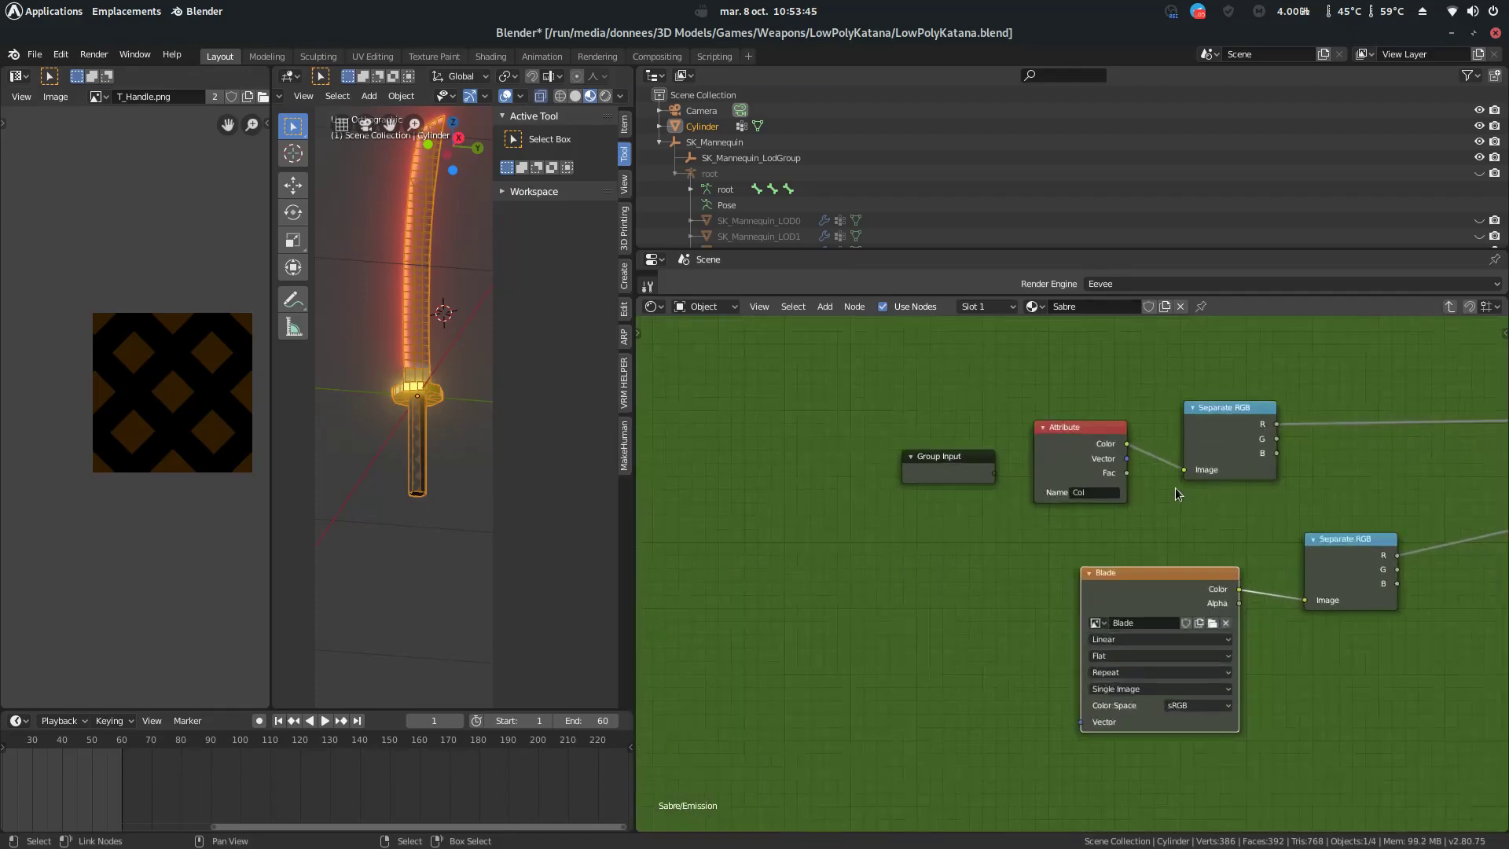
middle_drag(1321, 458, 873, 554)
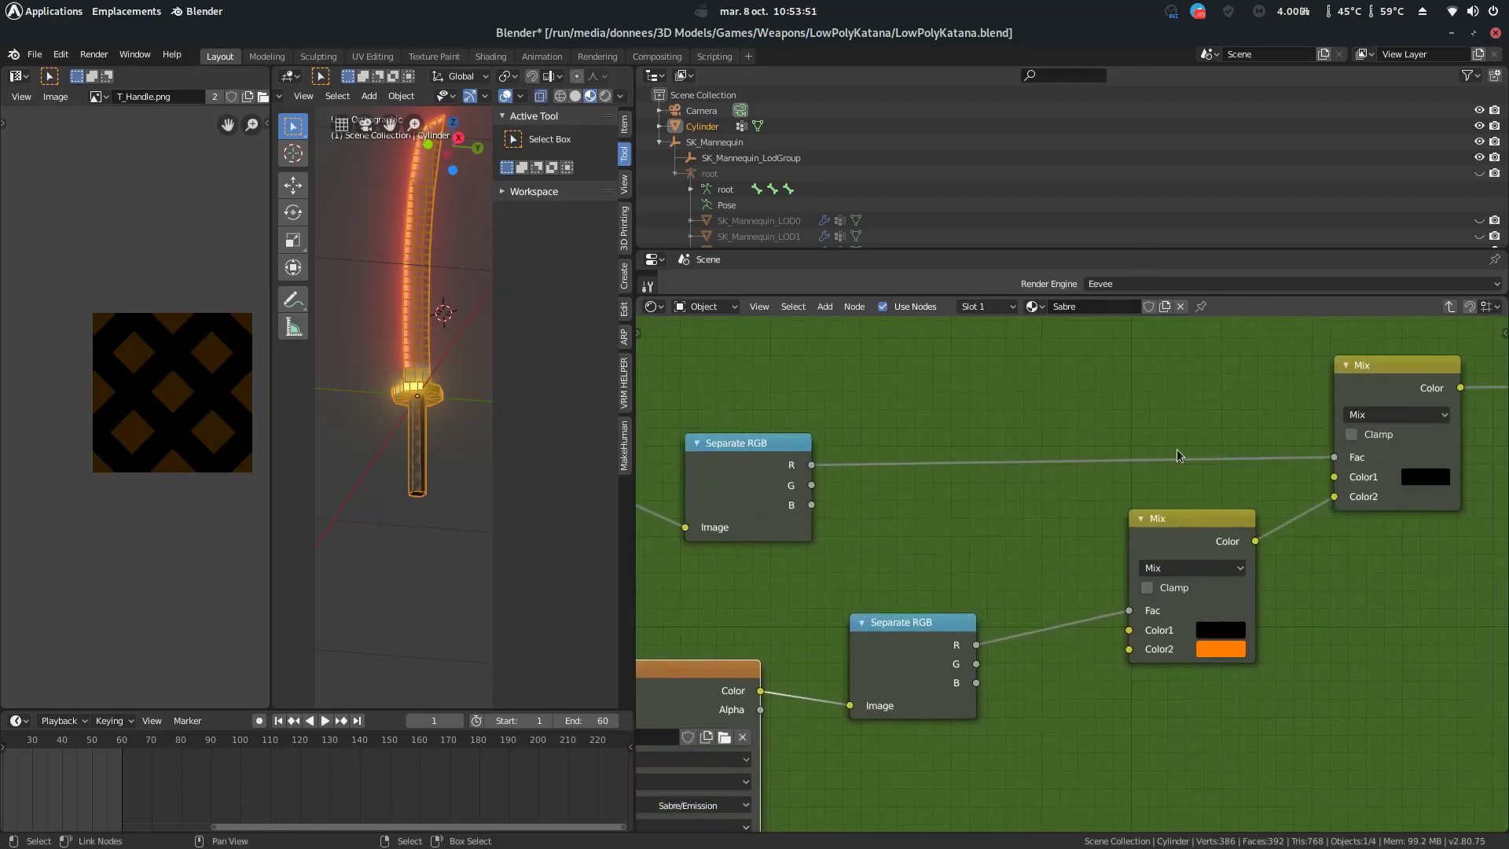
scroll(914, 500, down, 4)
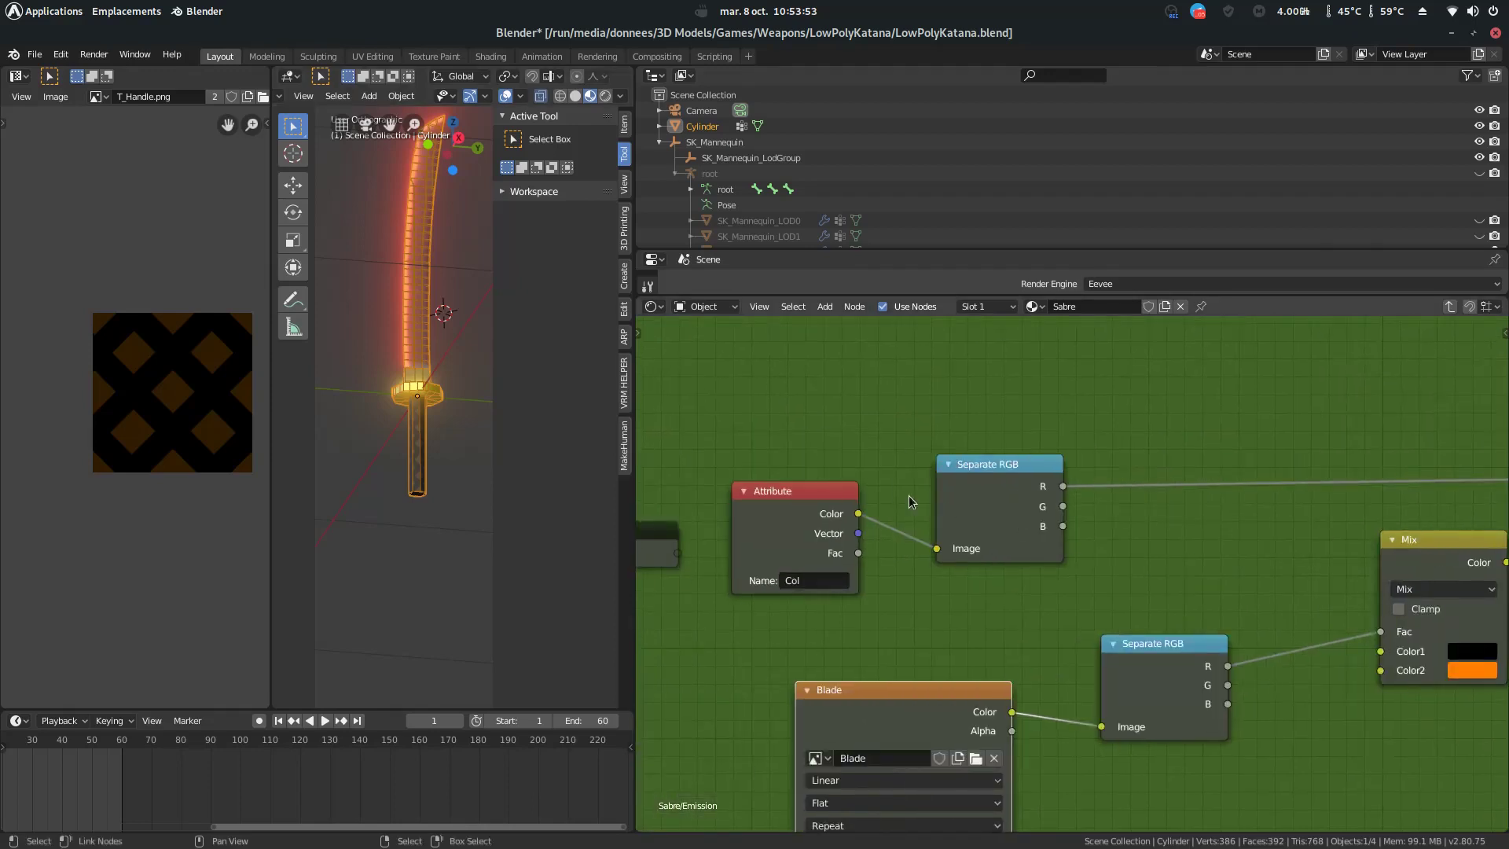
middle_drag(924, 503, 602, 488)
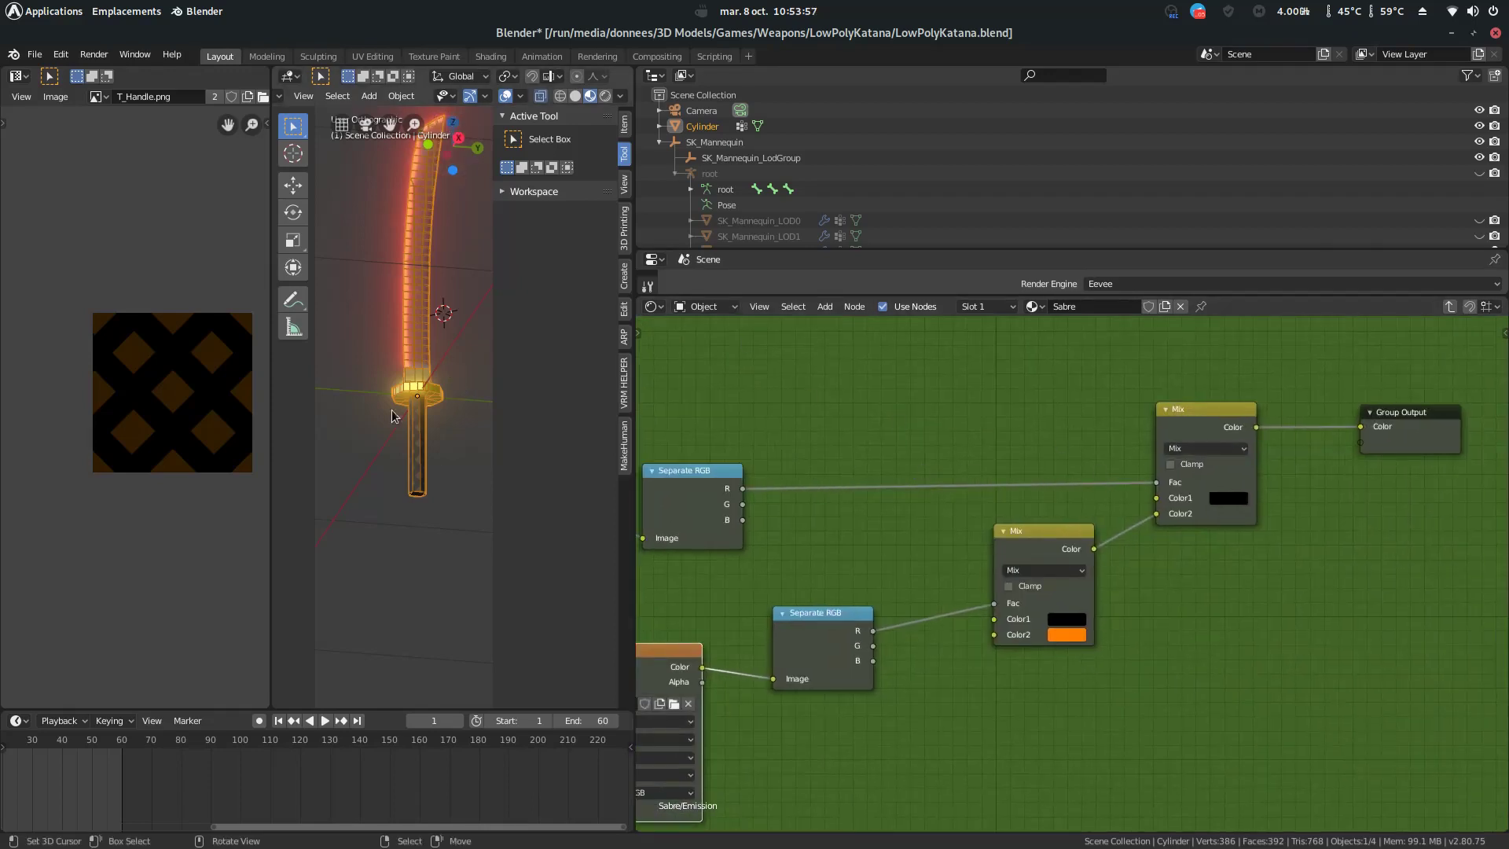
middle_drag(1034, 638, 1114, 578)
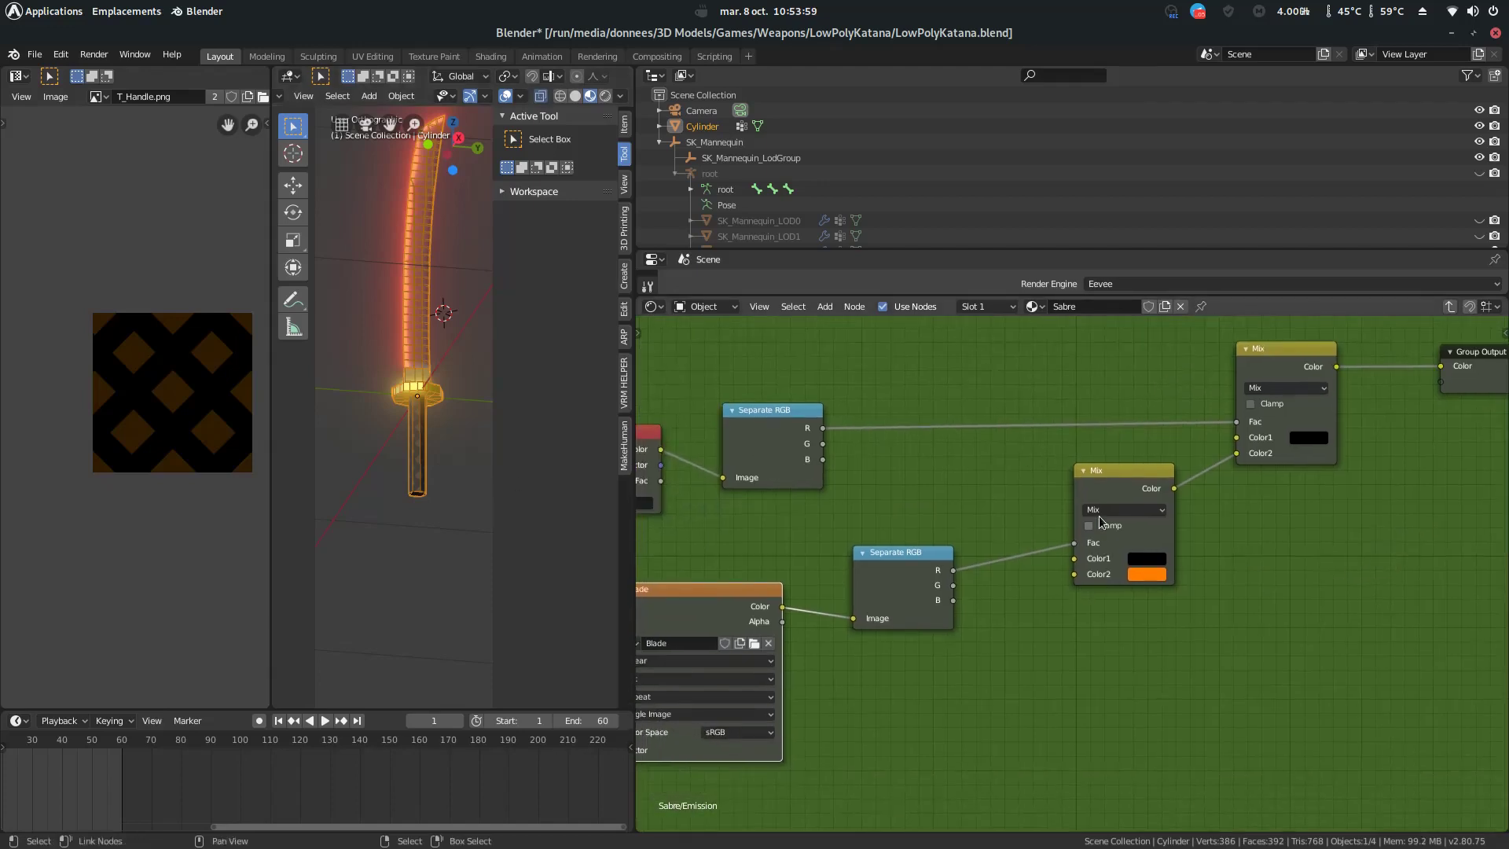
- Display the Blade texture in the image editor and examine its red edge mask
scroll(1058, 691, up, 2)
middle_drag(636, 729, 849, 705)
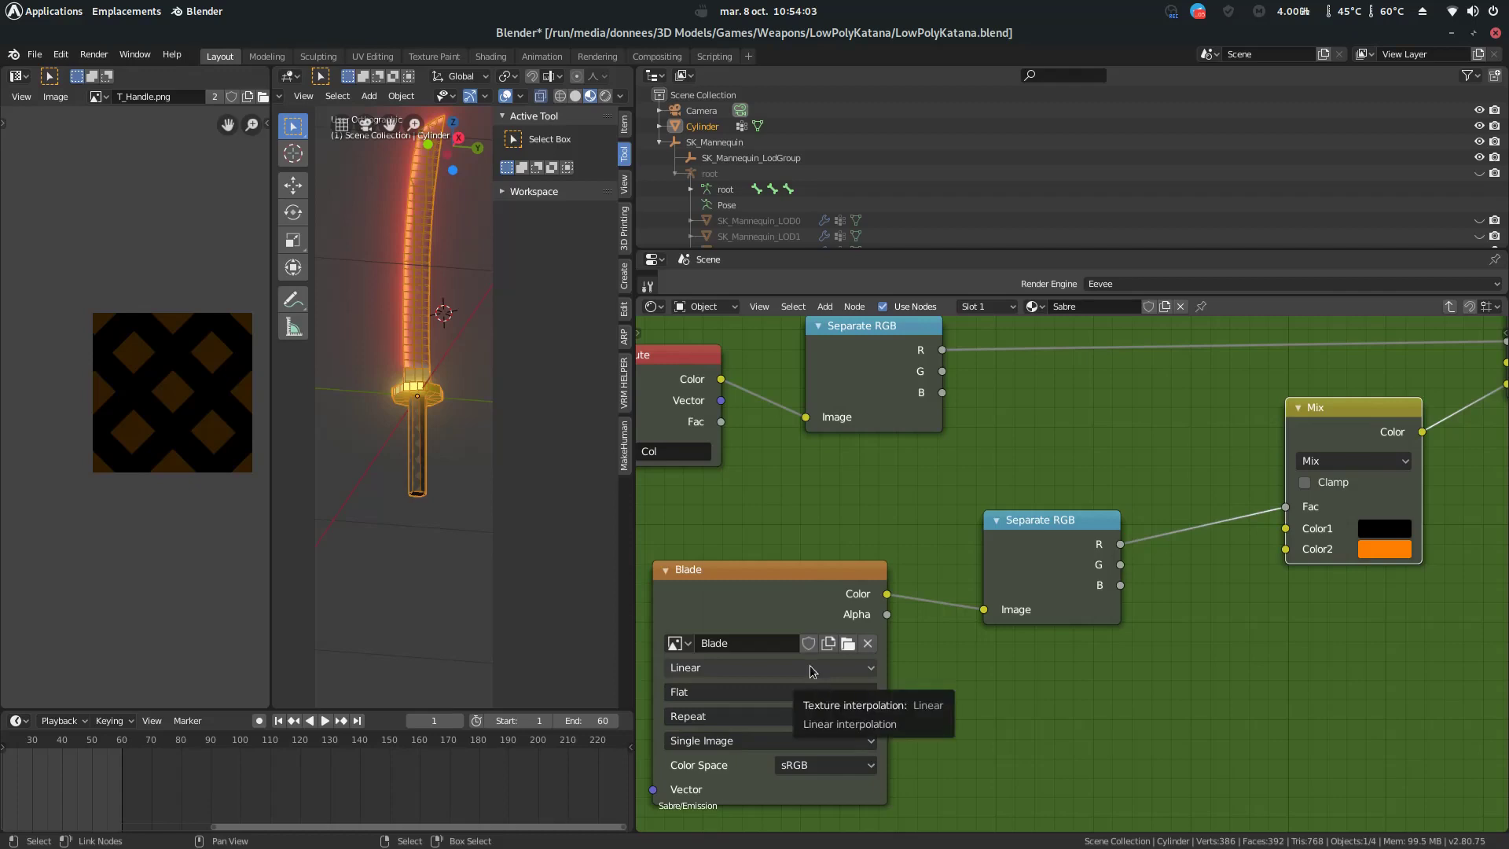
click(96, 96)
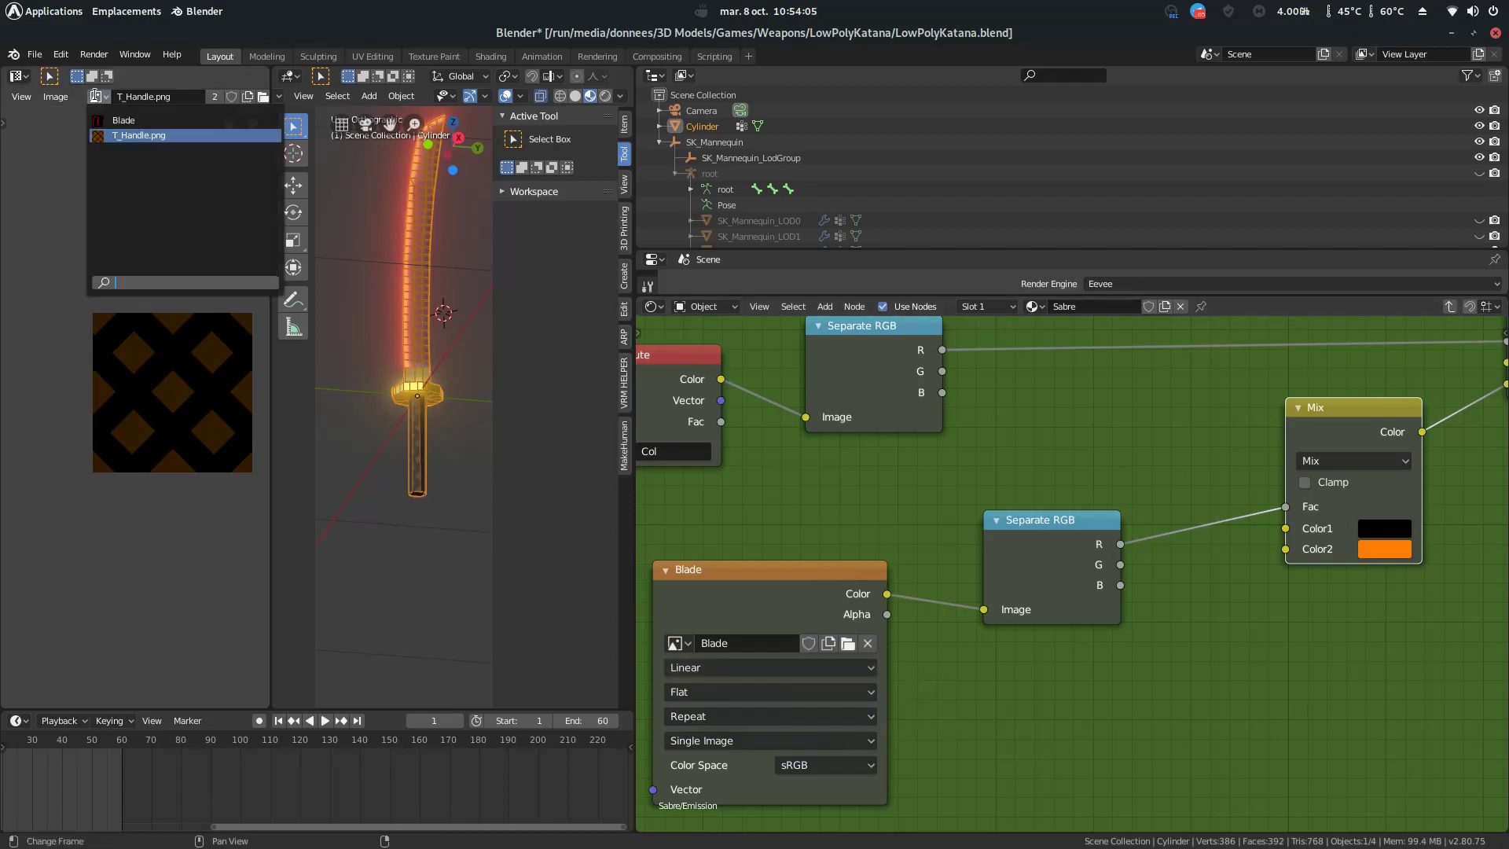
click(101, 120)
scroll(223, 360, down, 2)
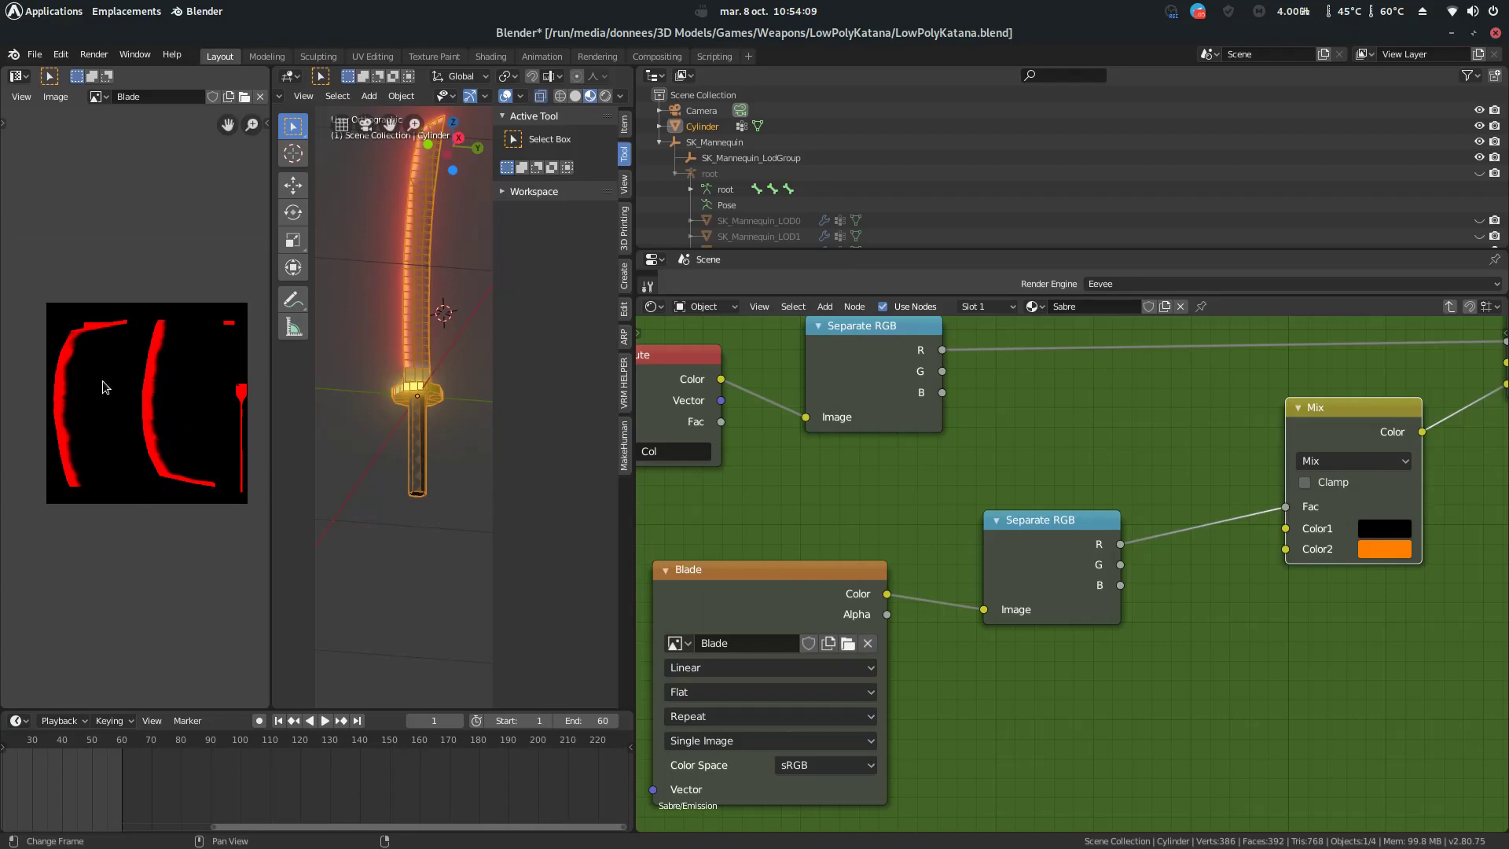
scroll(74, 432, up, 2)
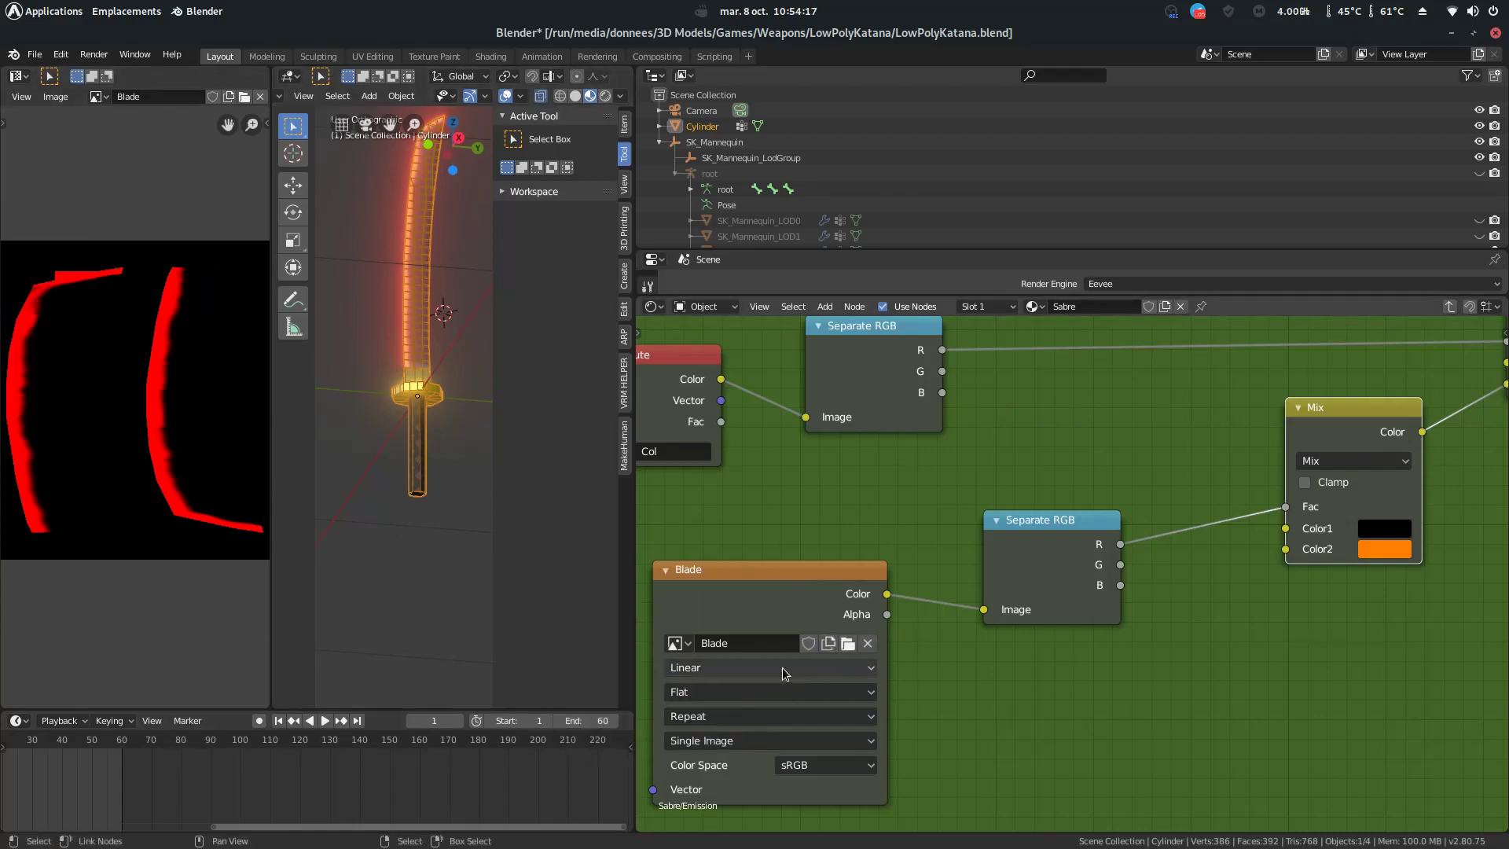
- Trace the Blade texture's red channel to its Mix node and inspect that node's orange Color2 RGB values
middle_drag(990, 686, 1019, 671)
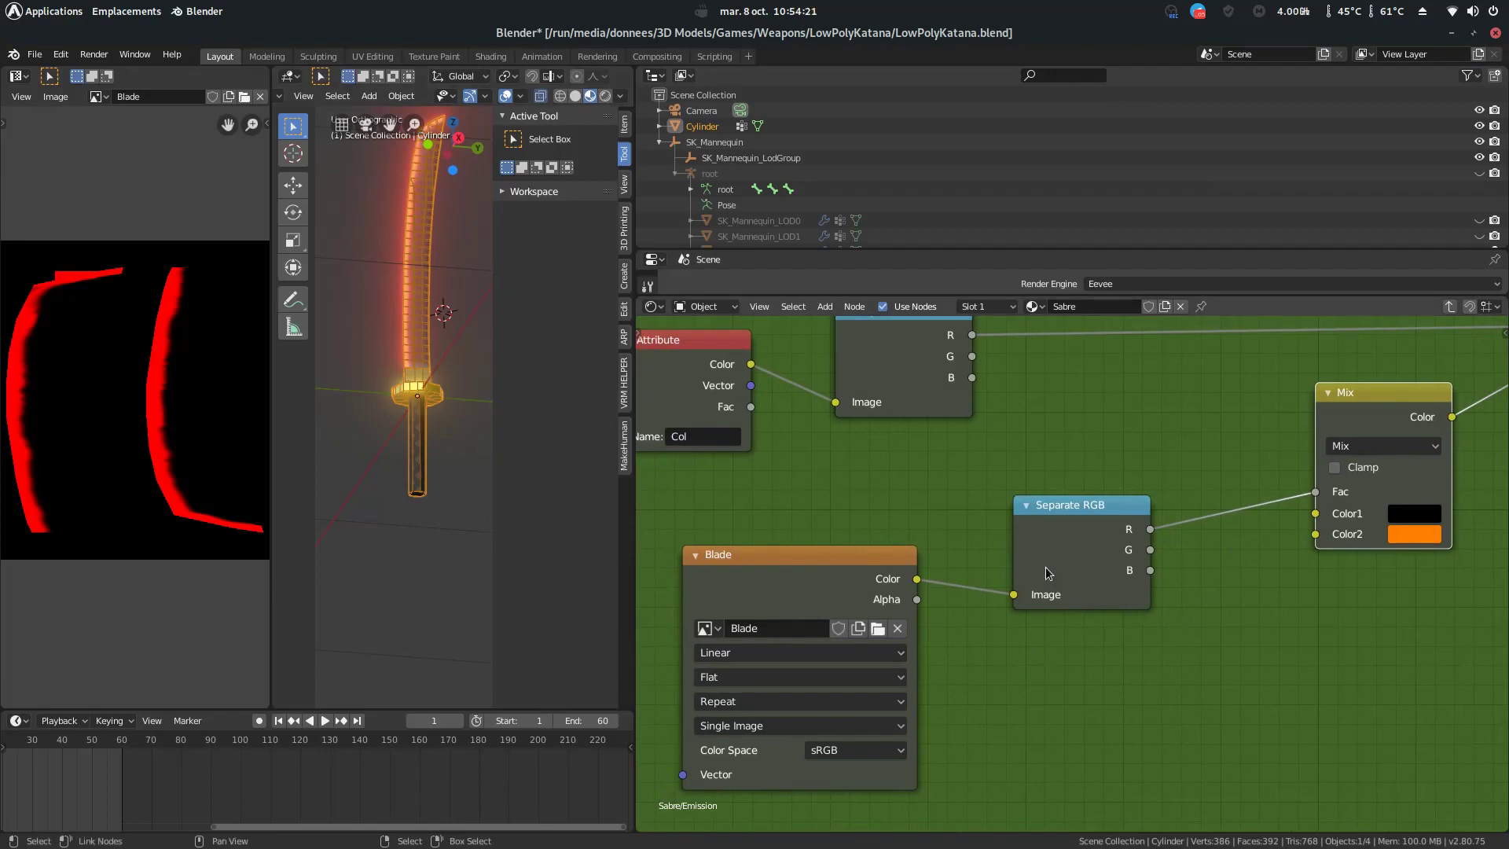
middle_drag(1342, 399, 1323, 408)
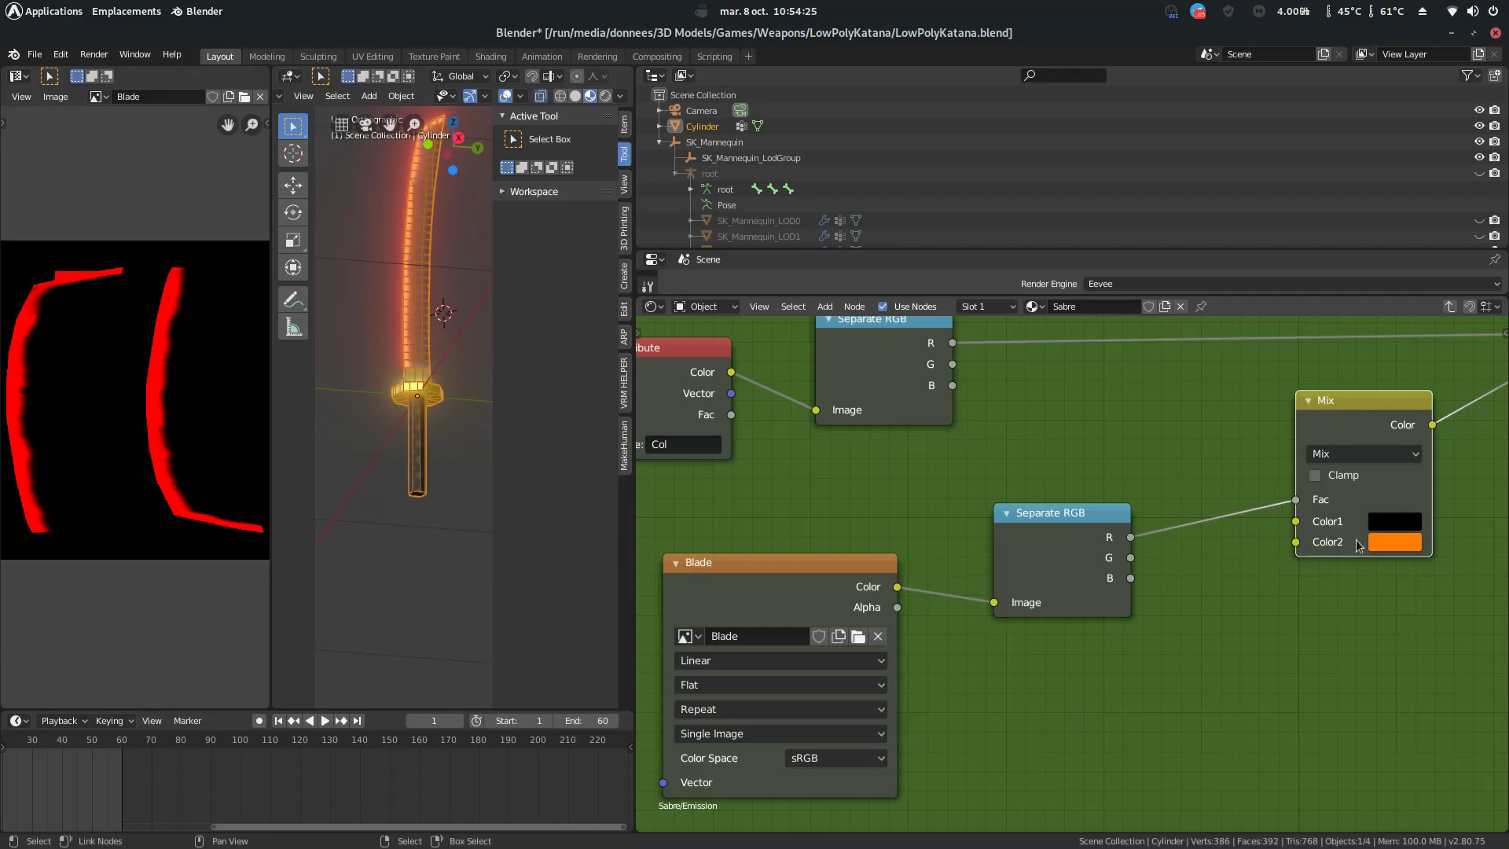
click(1382, 544)
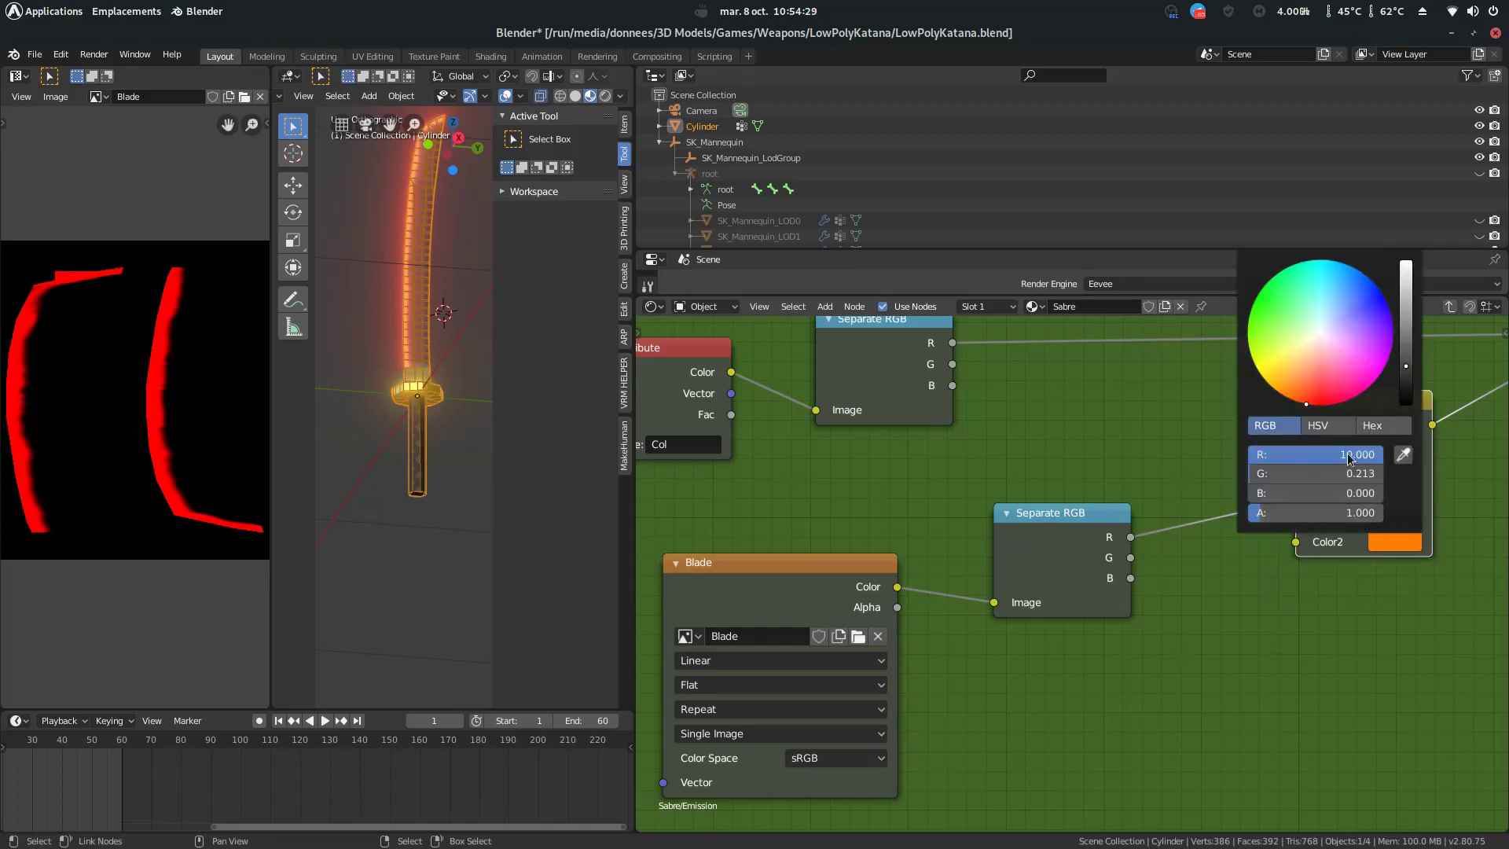
middle_drag(1410, 653, 1246, 697)
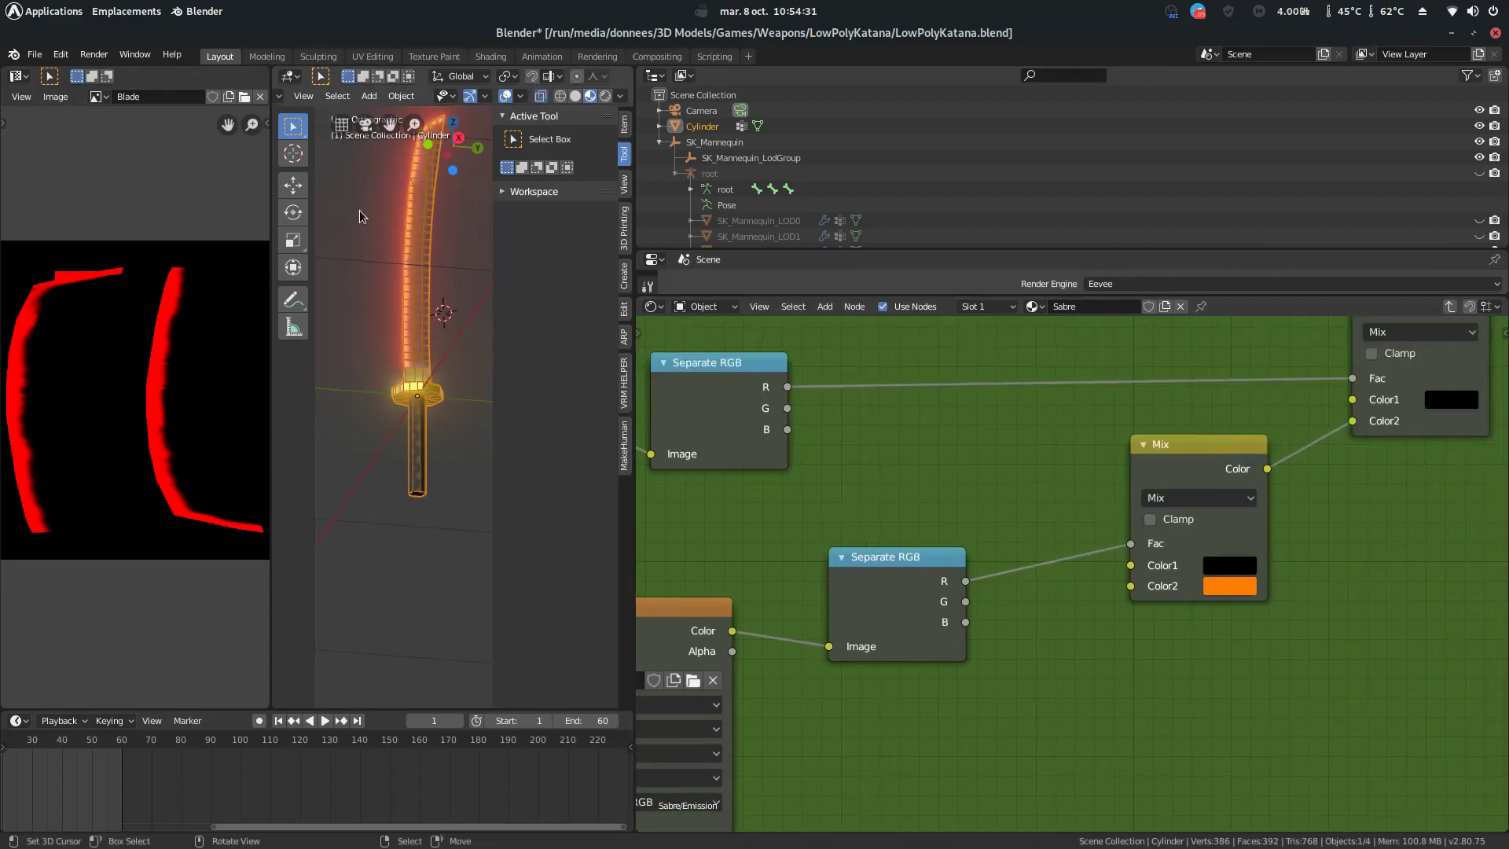
middle_drag(1159, 600, 467, 623)
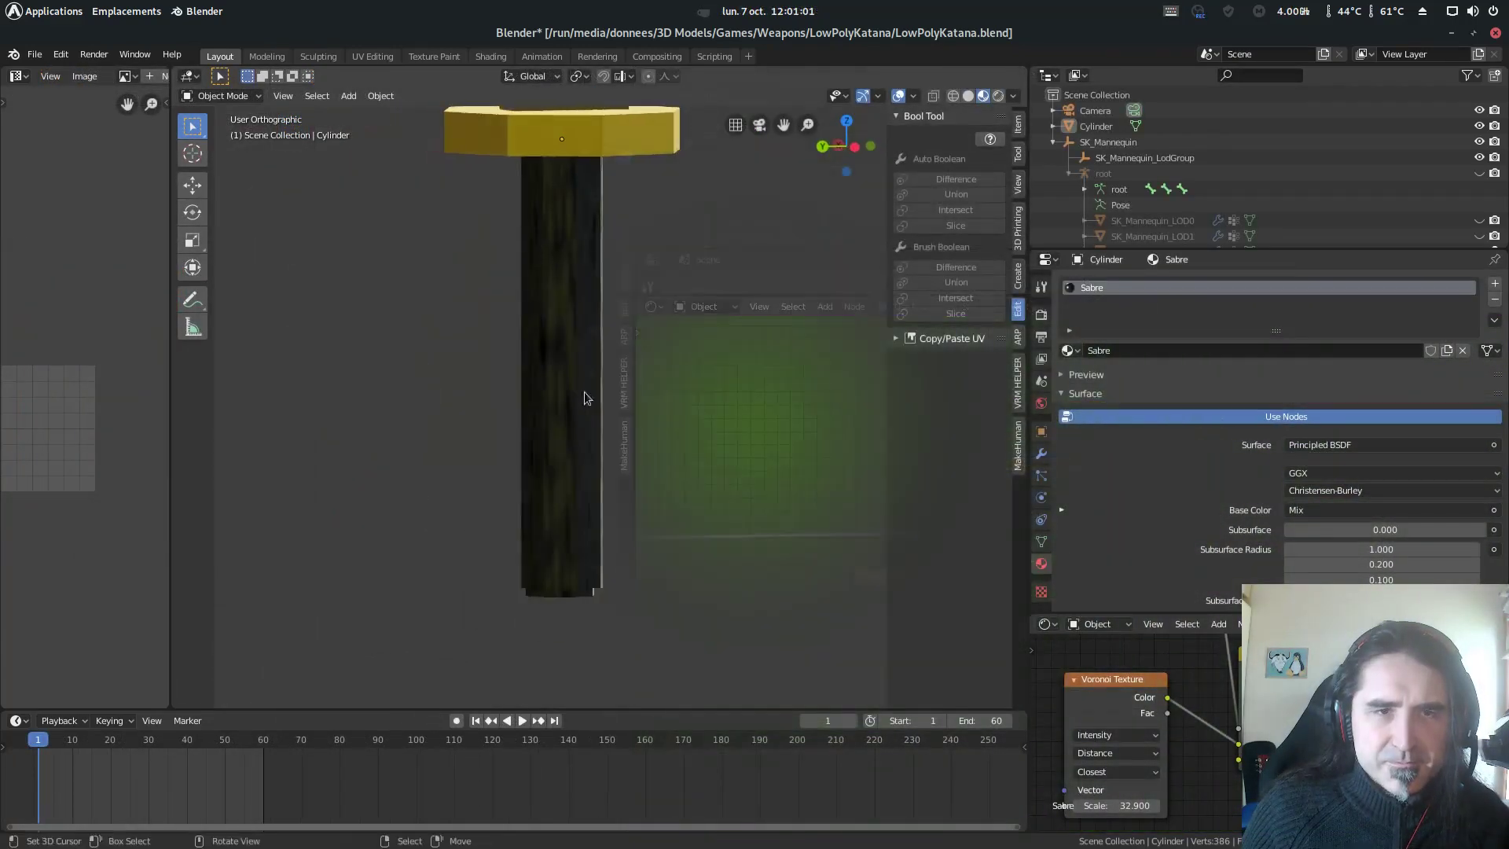
- Examine the katana's handle and guard from several angles to check the stretched dark texture on the handle
middle_drag(583, 393, 763, 271)
scroll(690, 437, up, 6)
middle_drag(691, 437, 610, 485)
scroll(610, 486, down, 5)
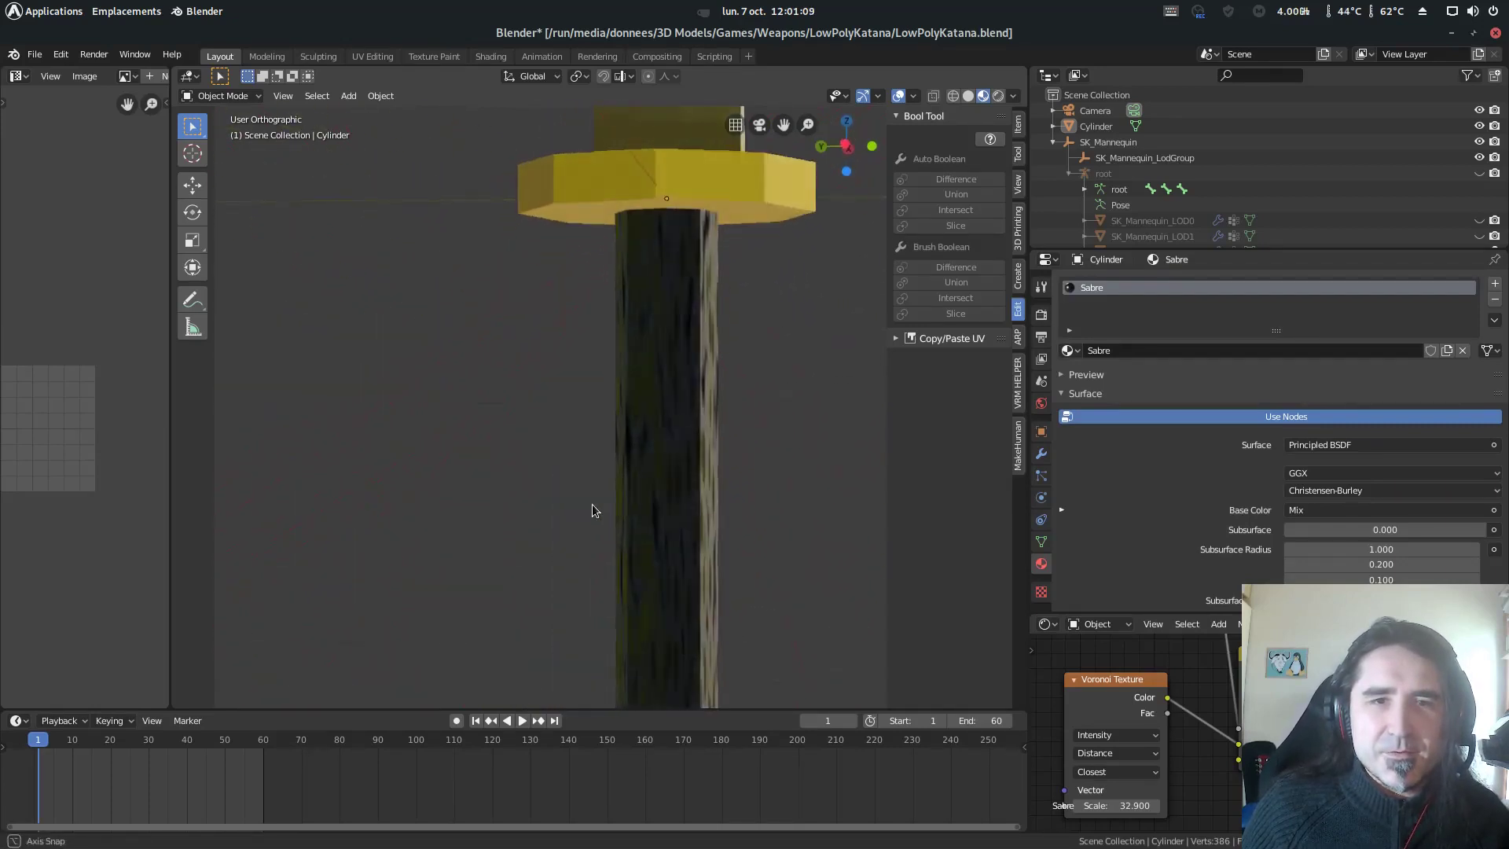
middle_drag(798, 411, 646, 258)
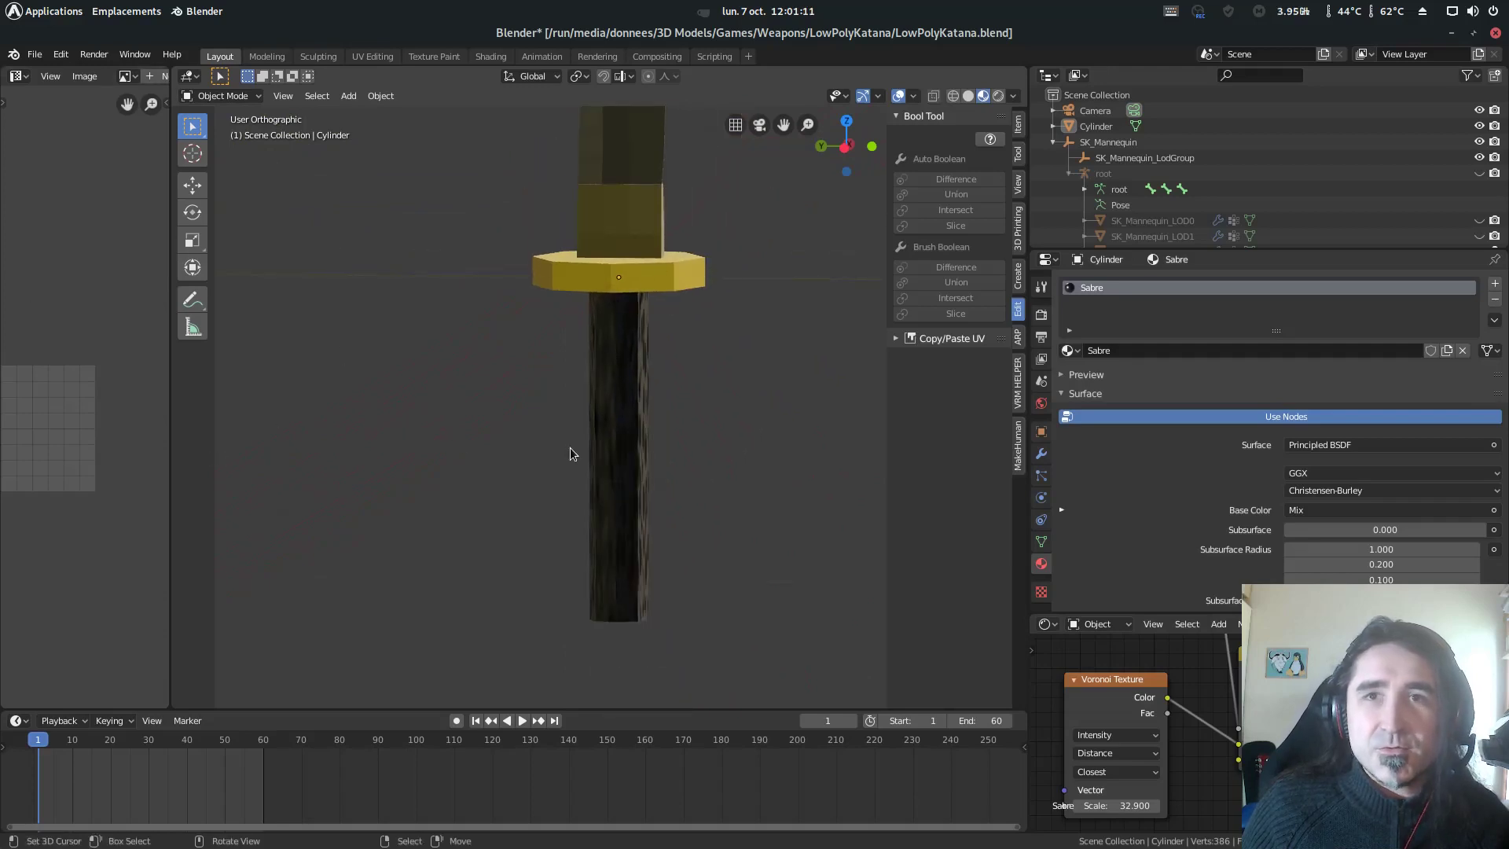
scroll(738, 379, up, 1)
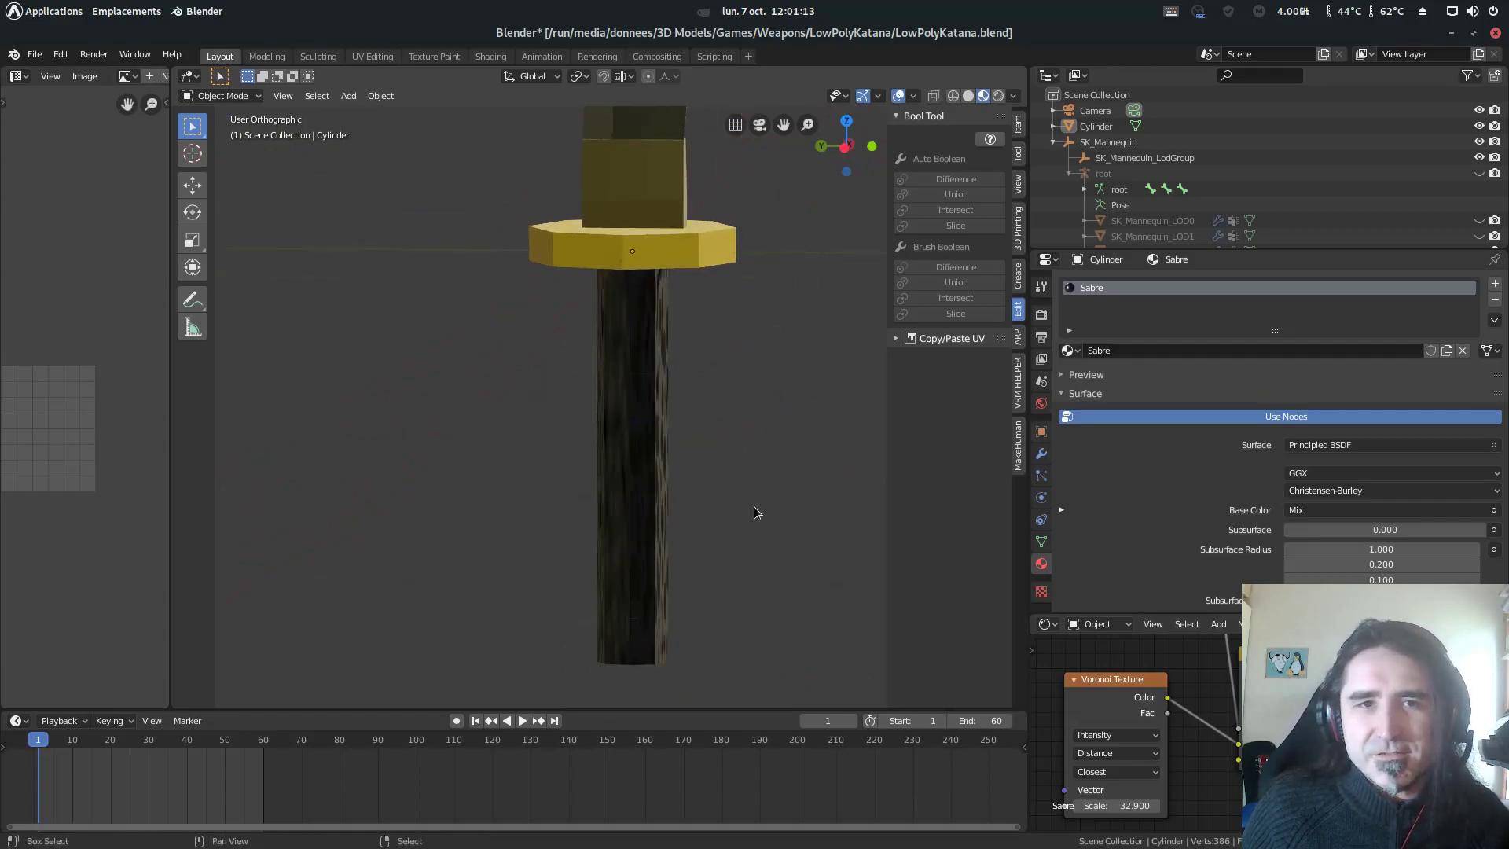
shift+middle_drag(754, 506, 626, 423)
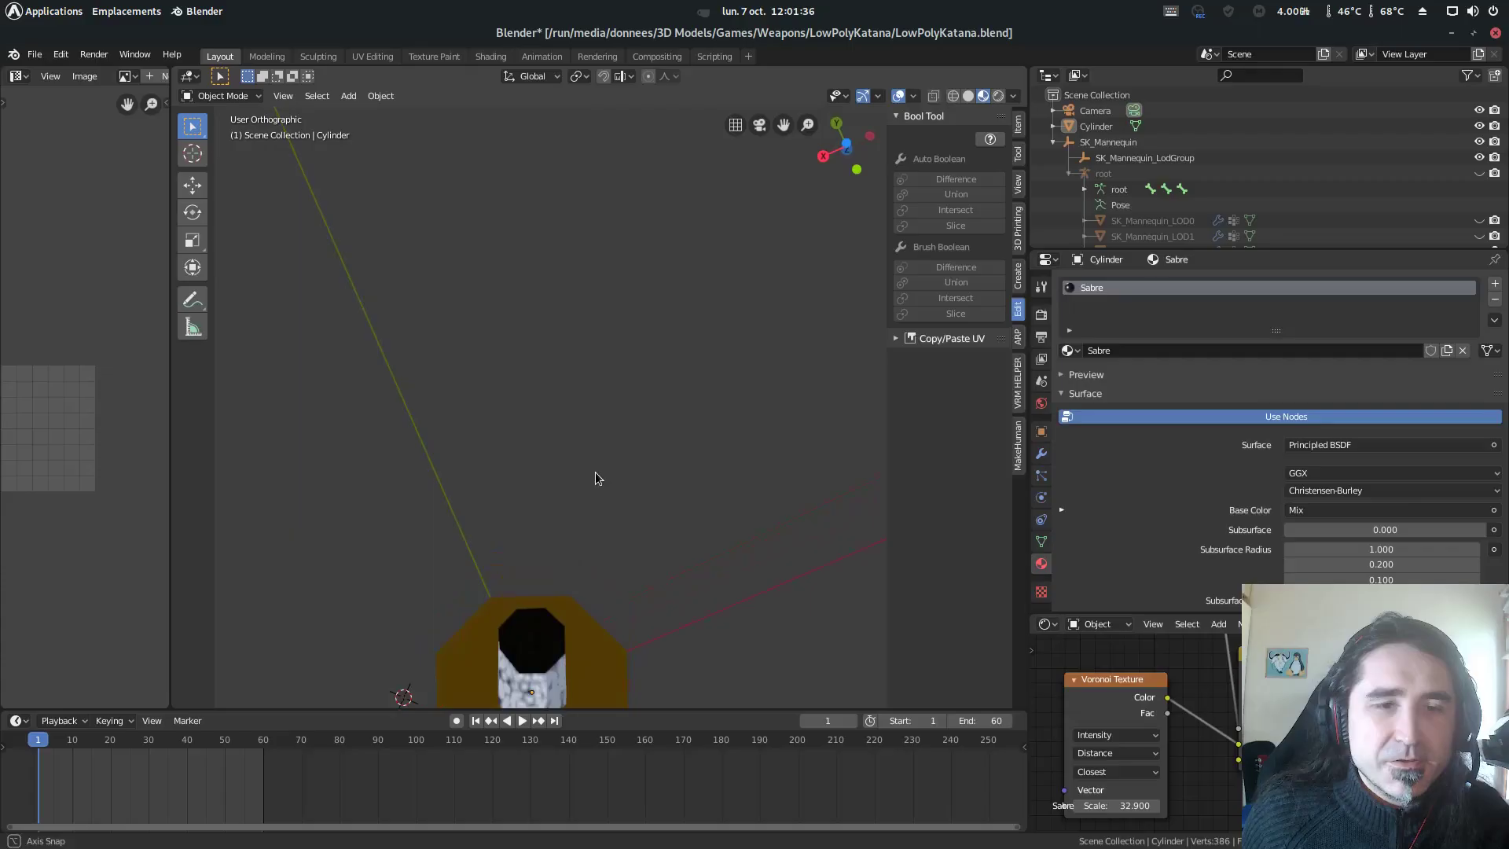
middle_drag(593, 474, 500, 657)
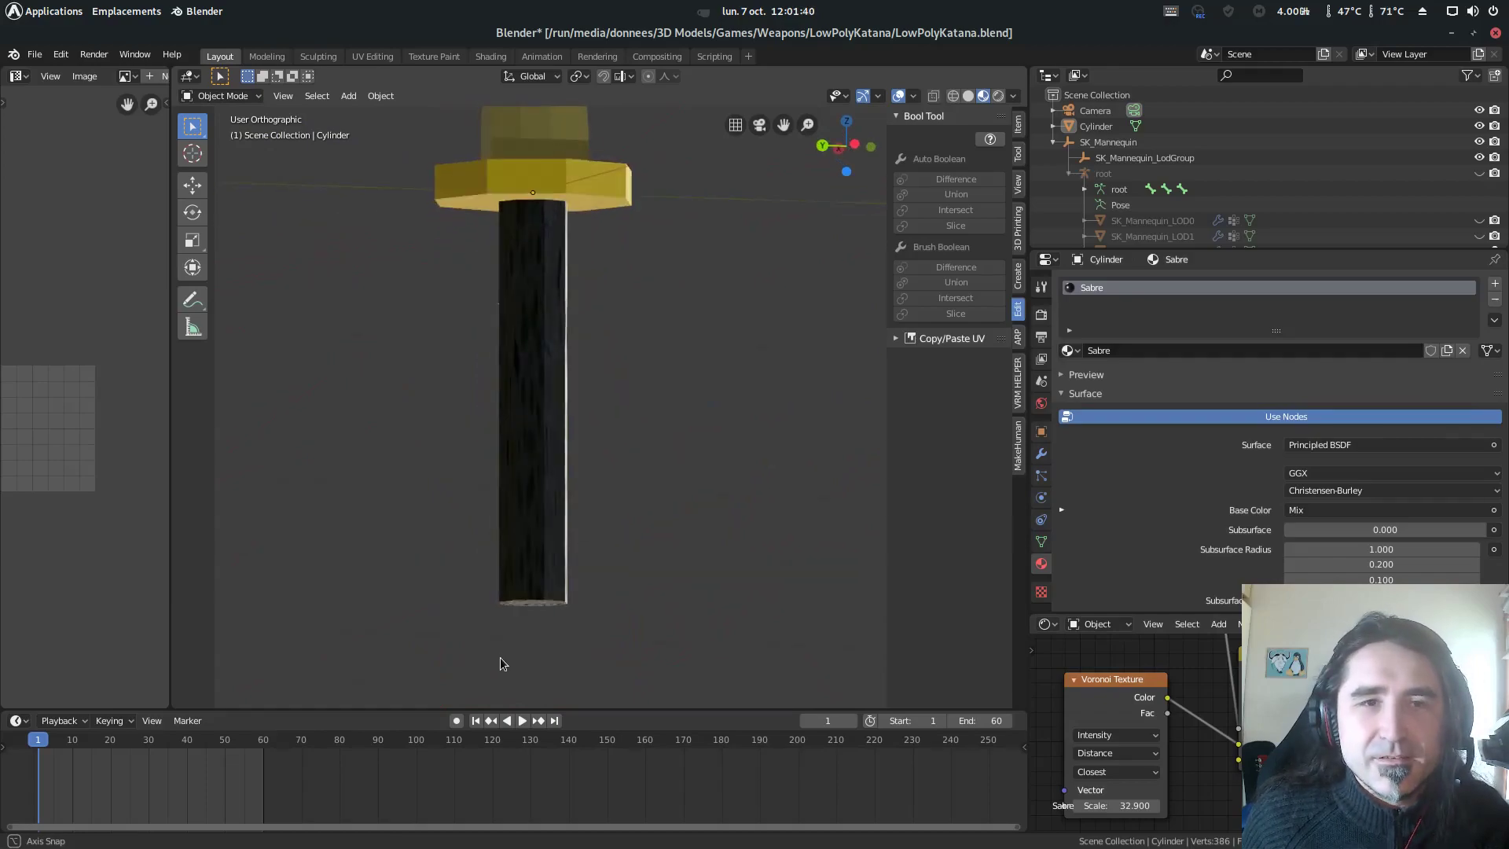
- Save the LowPolyKatana.blend file
key(ctrl+s)
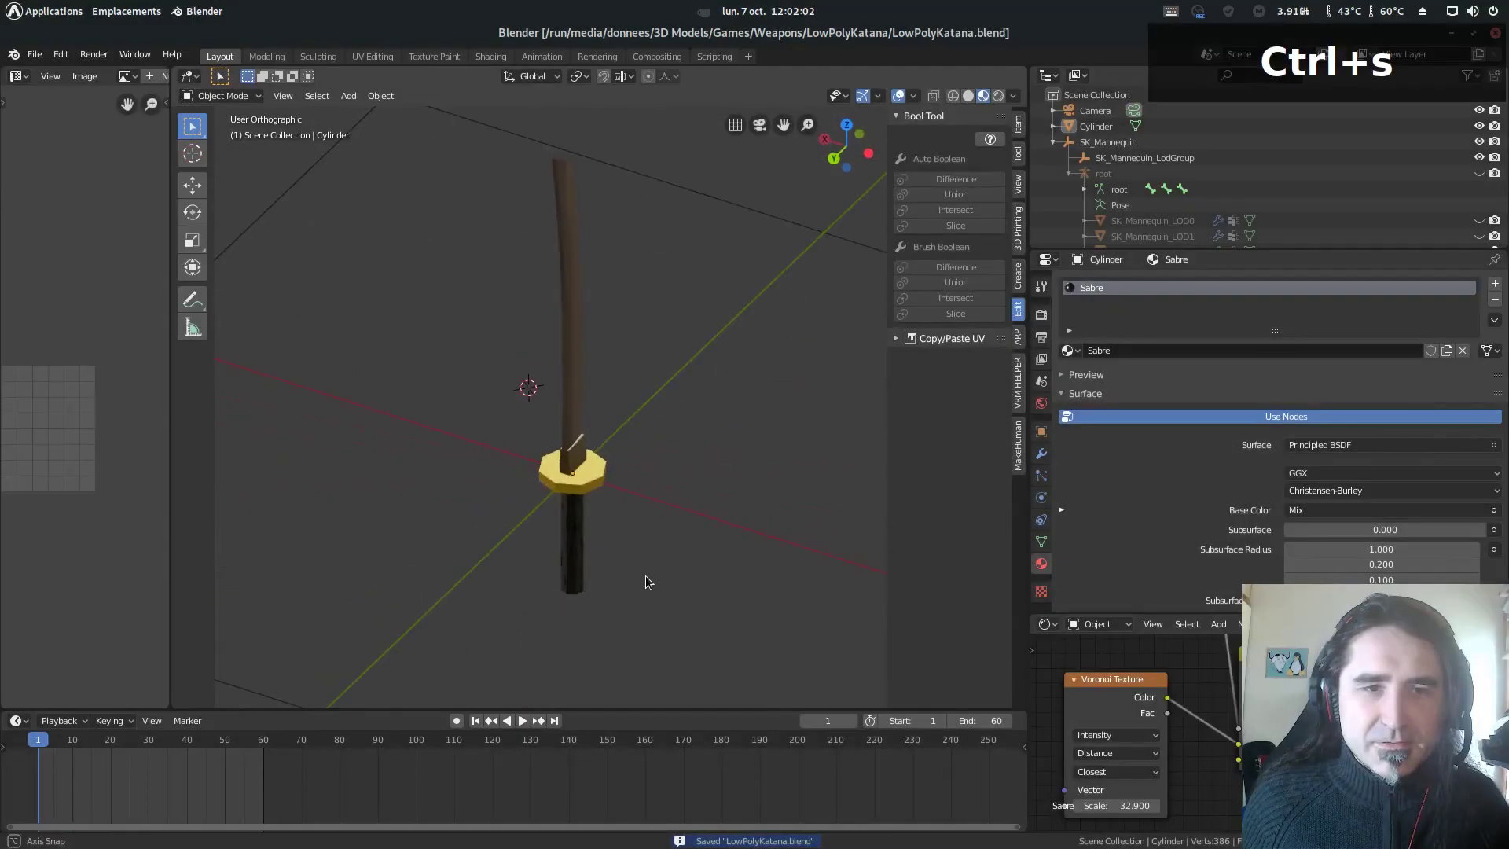
middle_drag(645, 575, 671, 487)
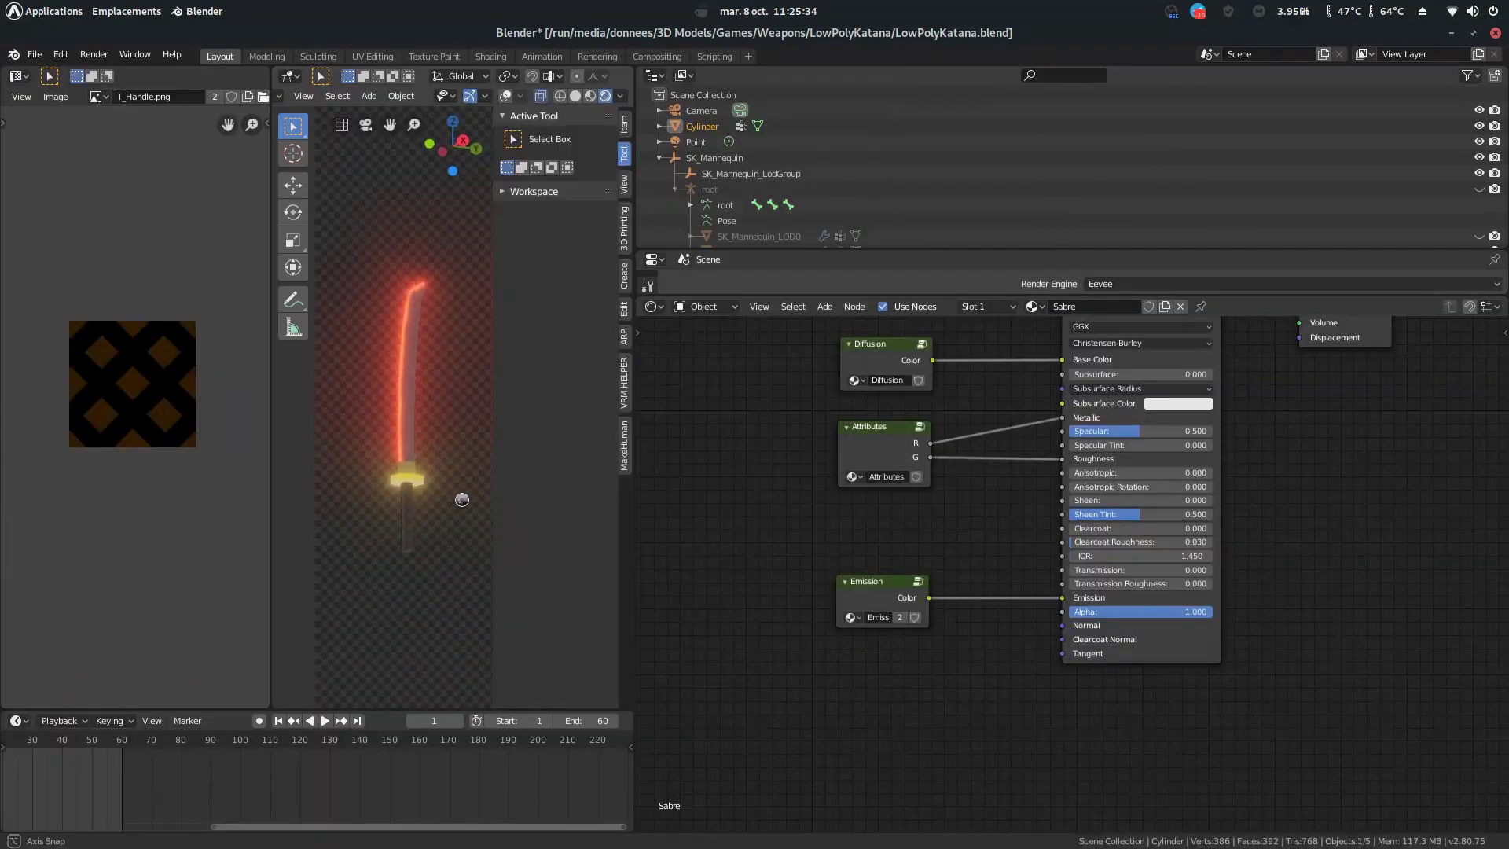
- Examine the glowing katana's blade edge and guard from both sides in the rendered view
middle_drag(409, 353, 350, 359)
mouse_move(353, 550)
middle_down()
mouse_move(364, 639)
mouse_move(347, 556)
middle_up()
scroll(388, 398, up, 6)
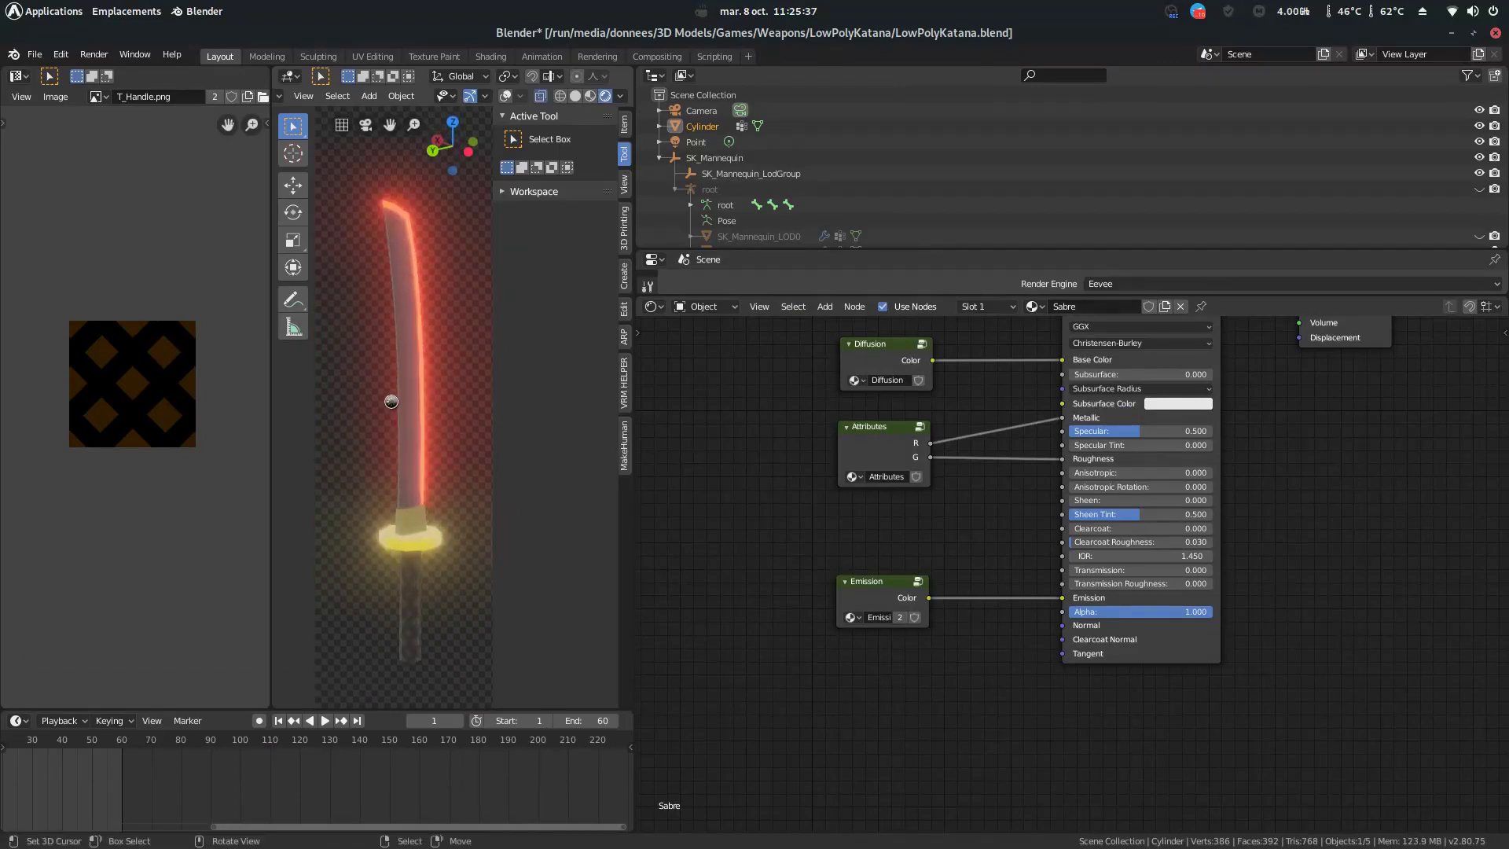
middle_drag(425, 471, 347, 424)
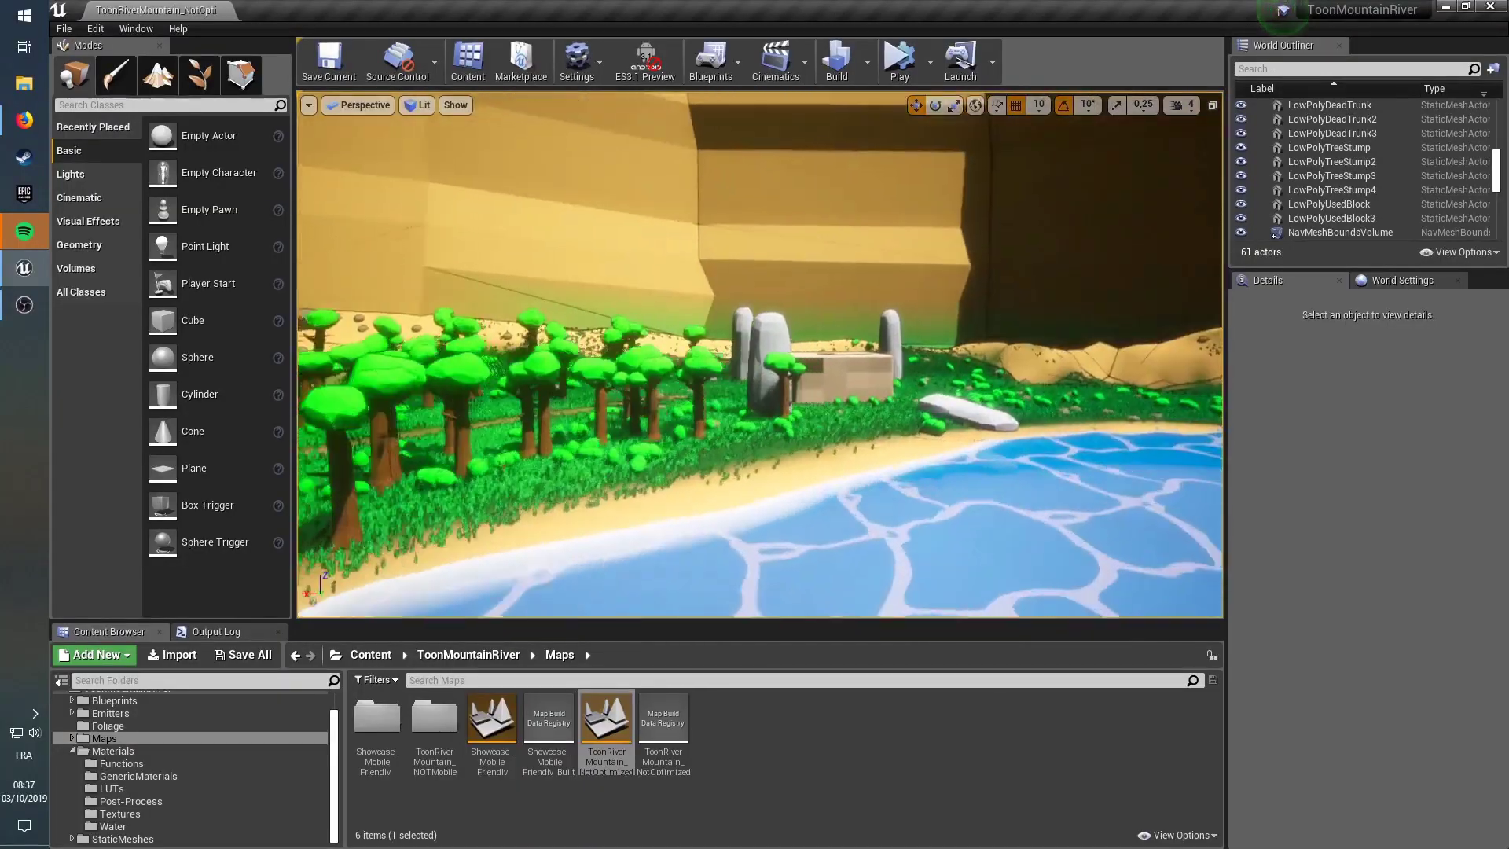
- Switch to Unreal Editor and look around the ToonMountainRiver level towards the waterfall
right_drag(760, 356, 809, 269)
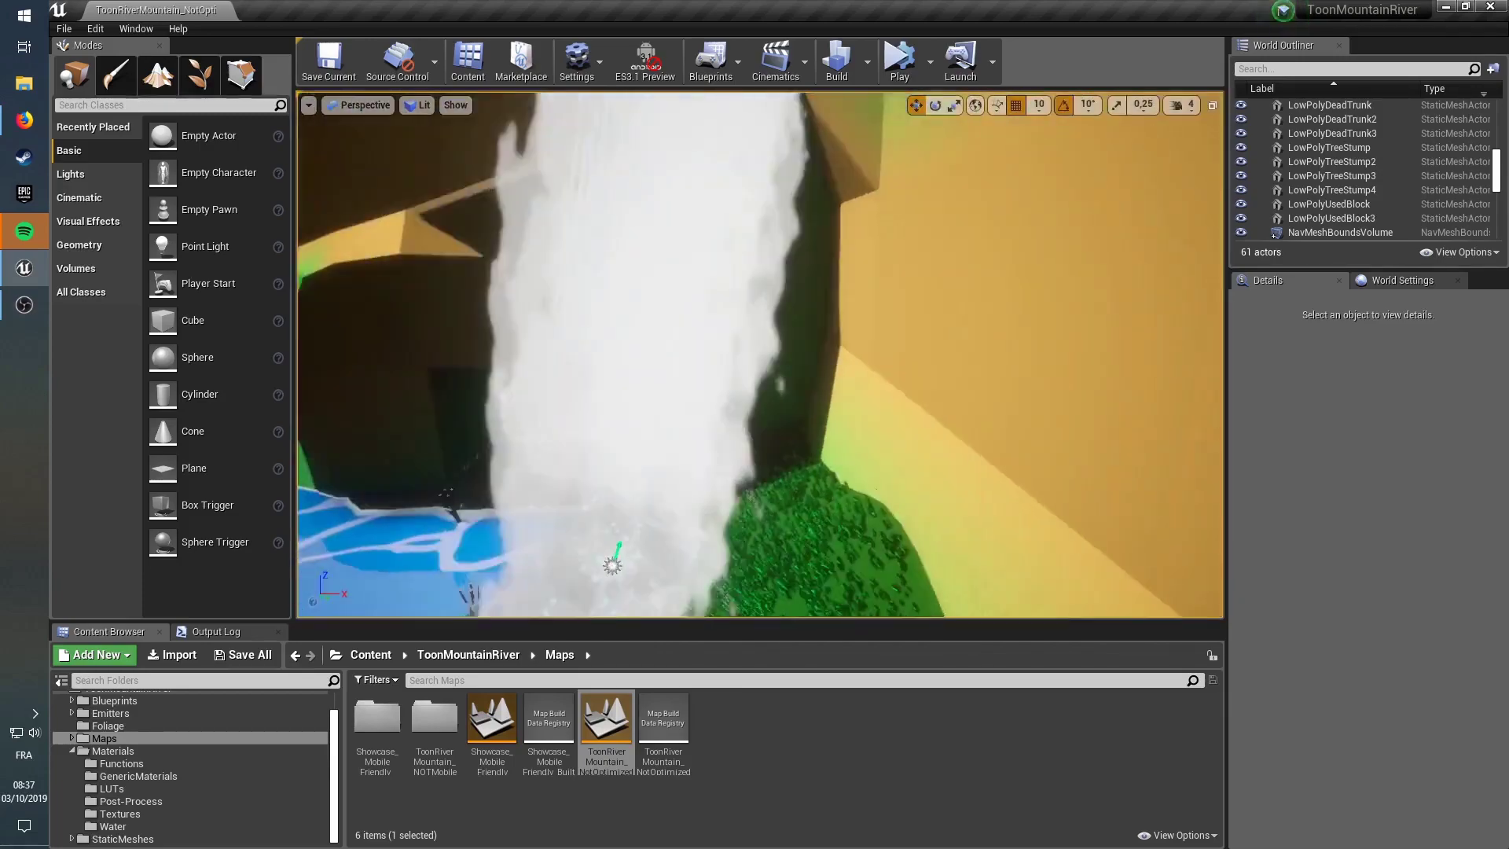
- Select the river generator BP_RiverGenerator2 above the waterfall and examine the river and its section joint settings
click(818, 252)
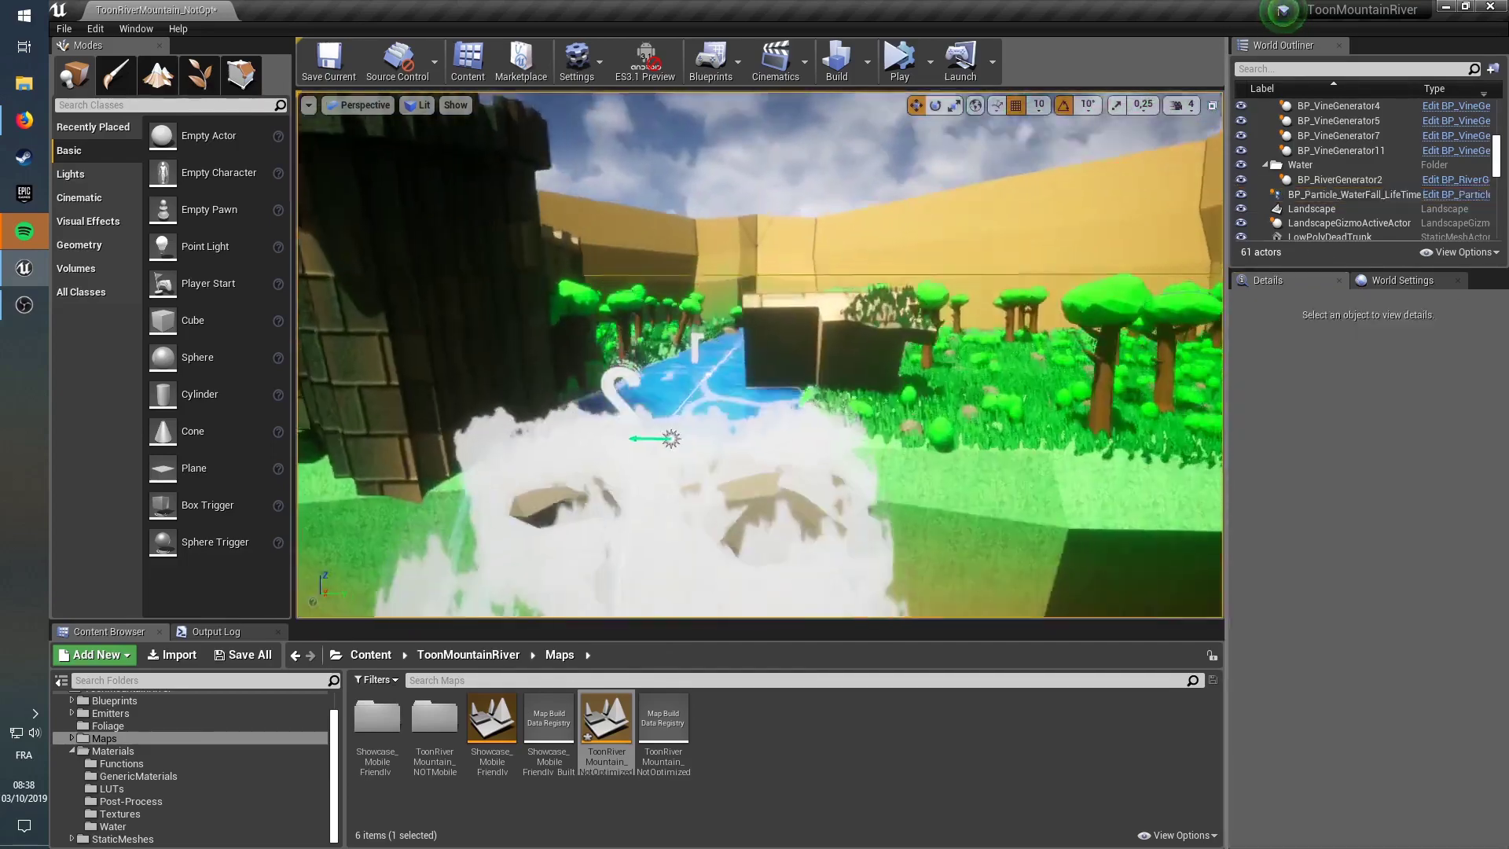
right_drag(760, 354, 735, 394)
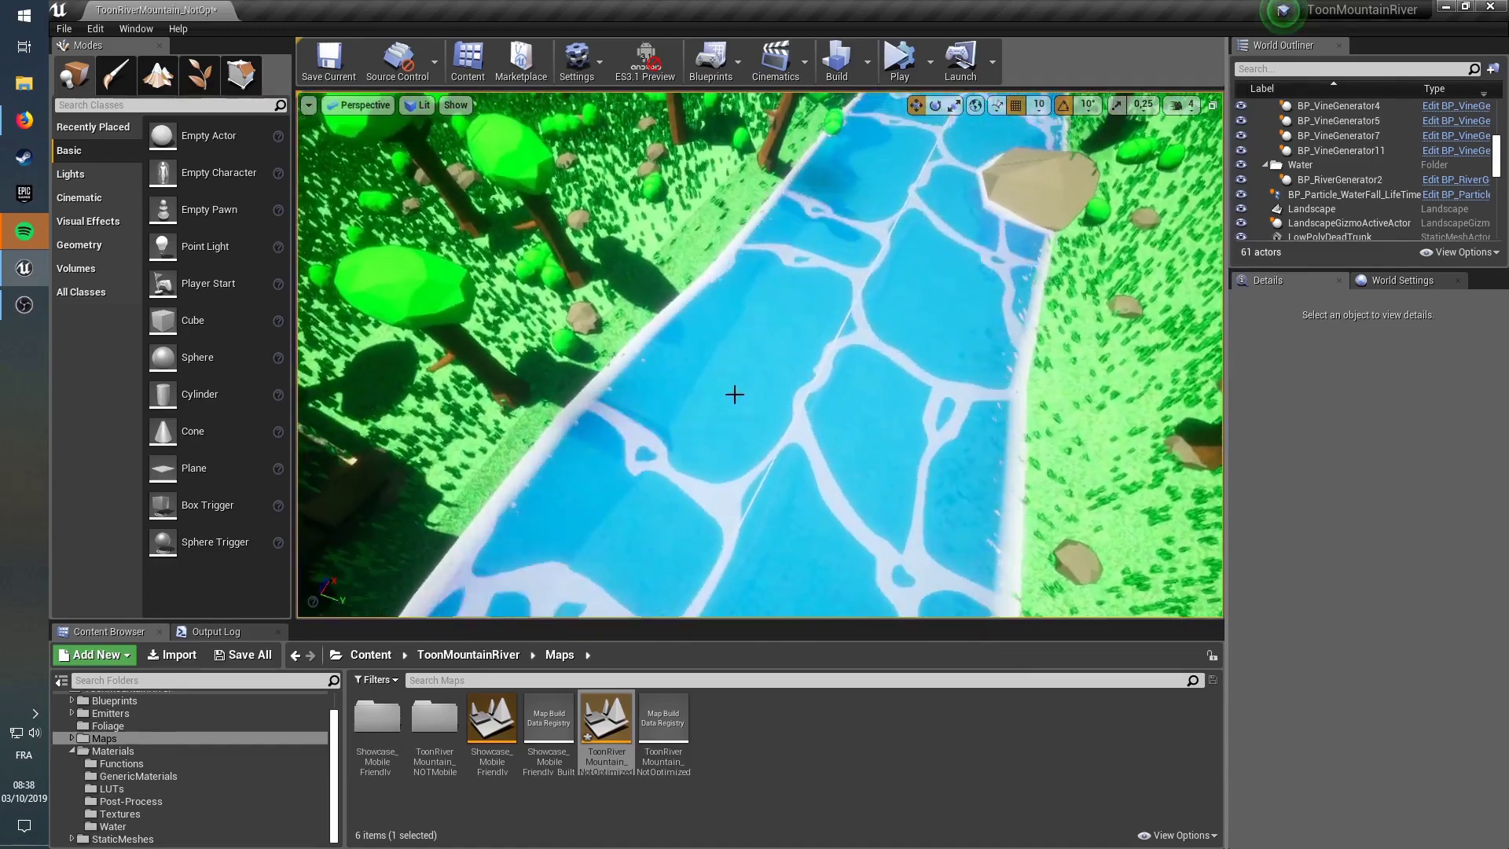
click(749, 412)
right_drag(852, 370, 851, 250)
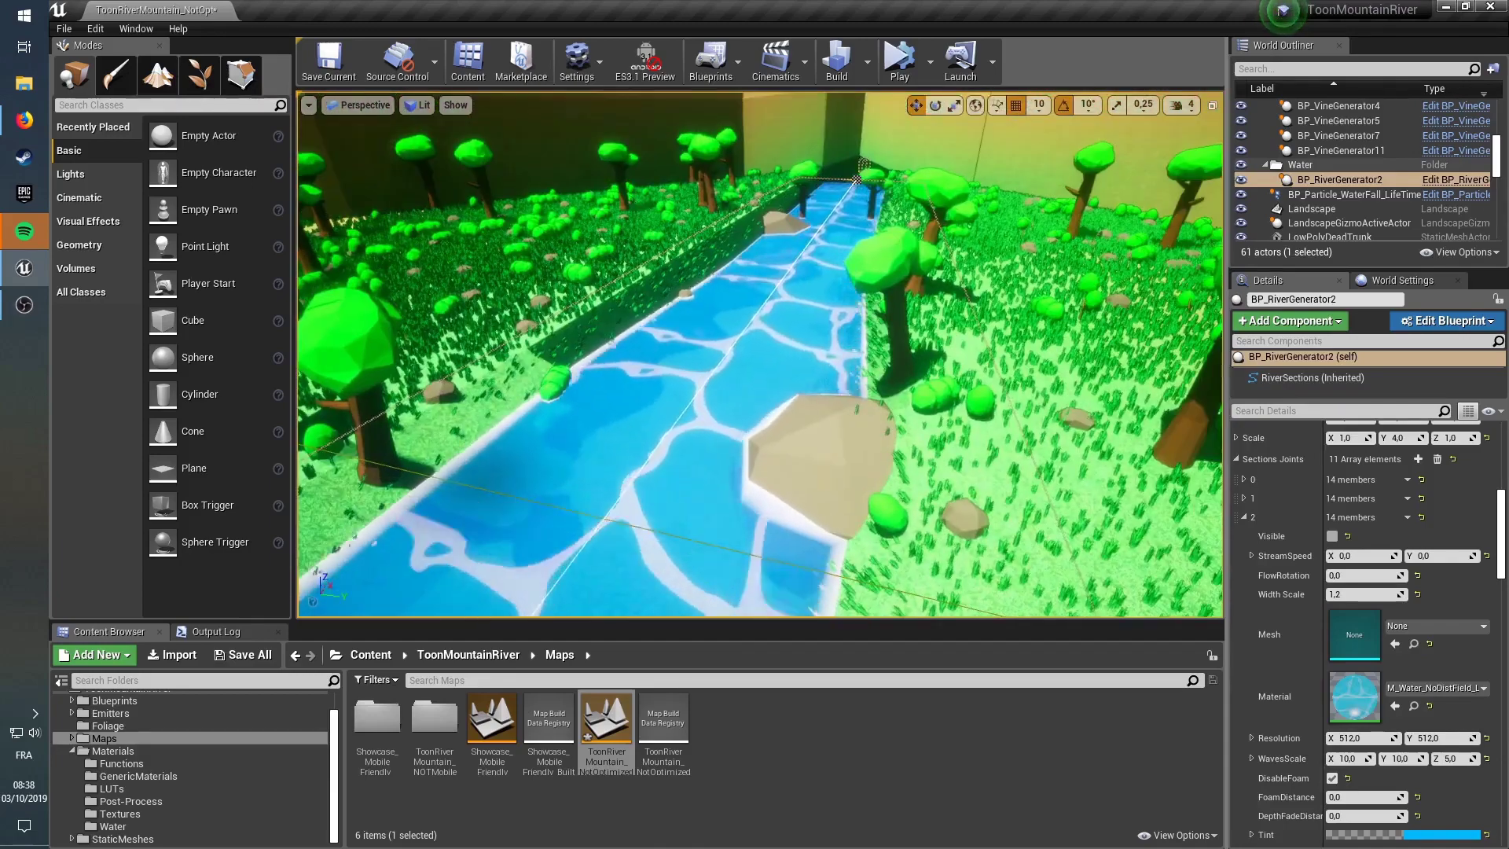
right_drag(759, 354, 746, 393)
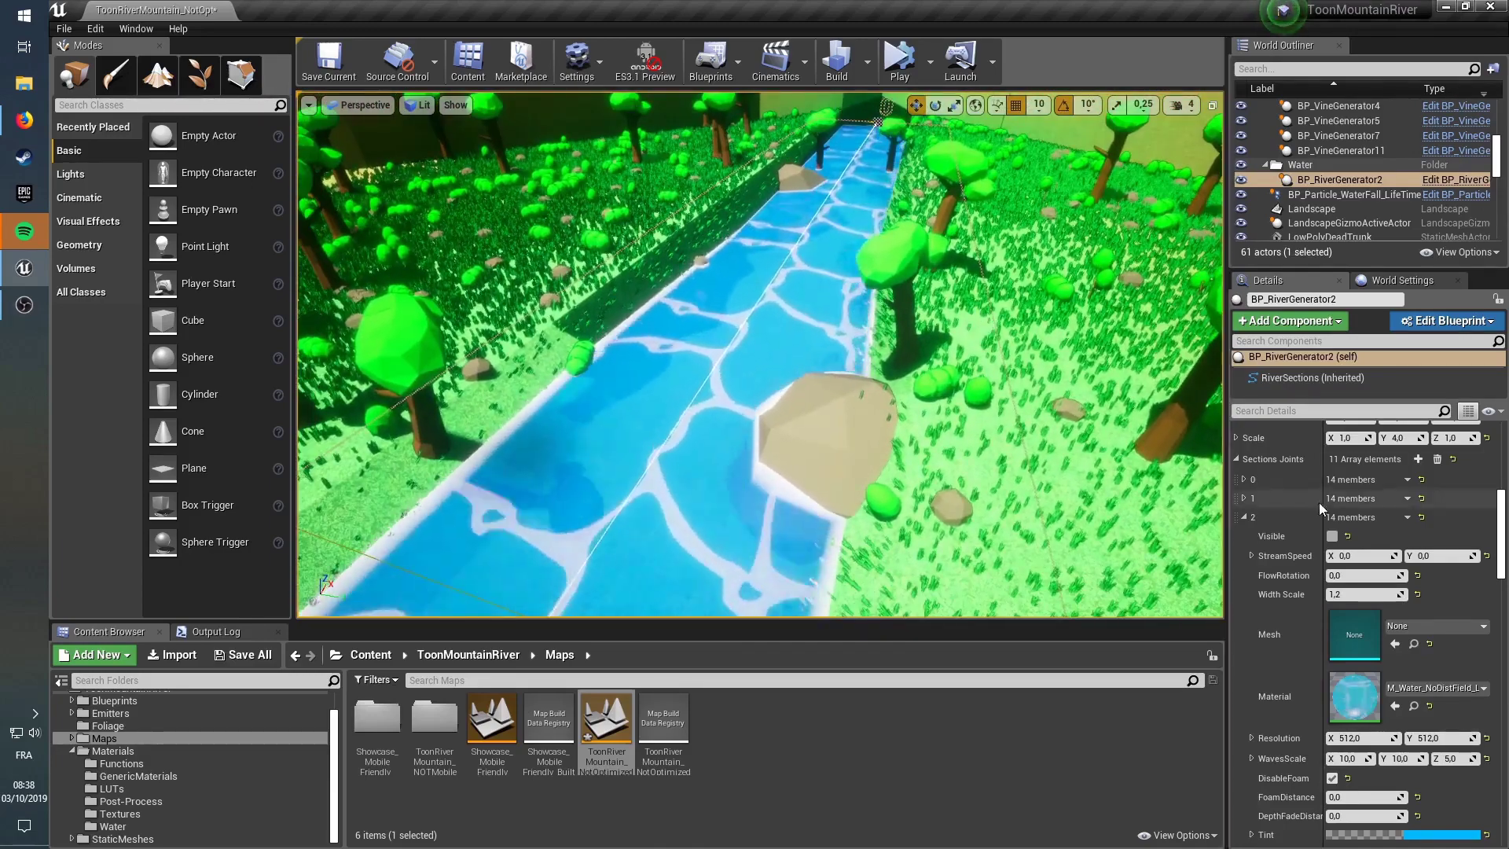
scroll(1312, 527, down, 5)
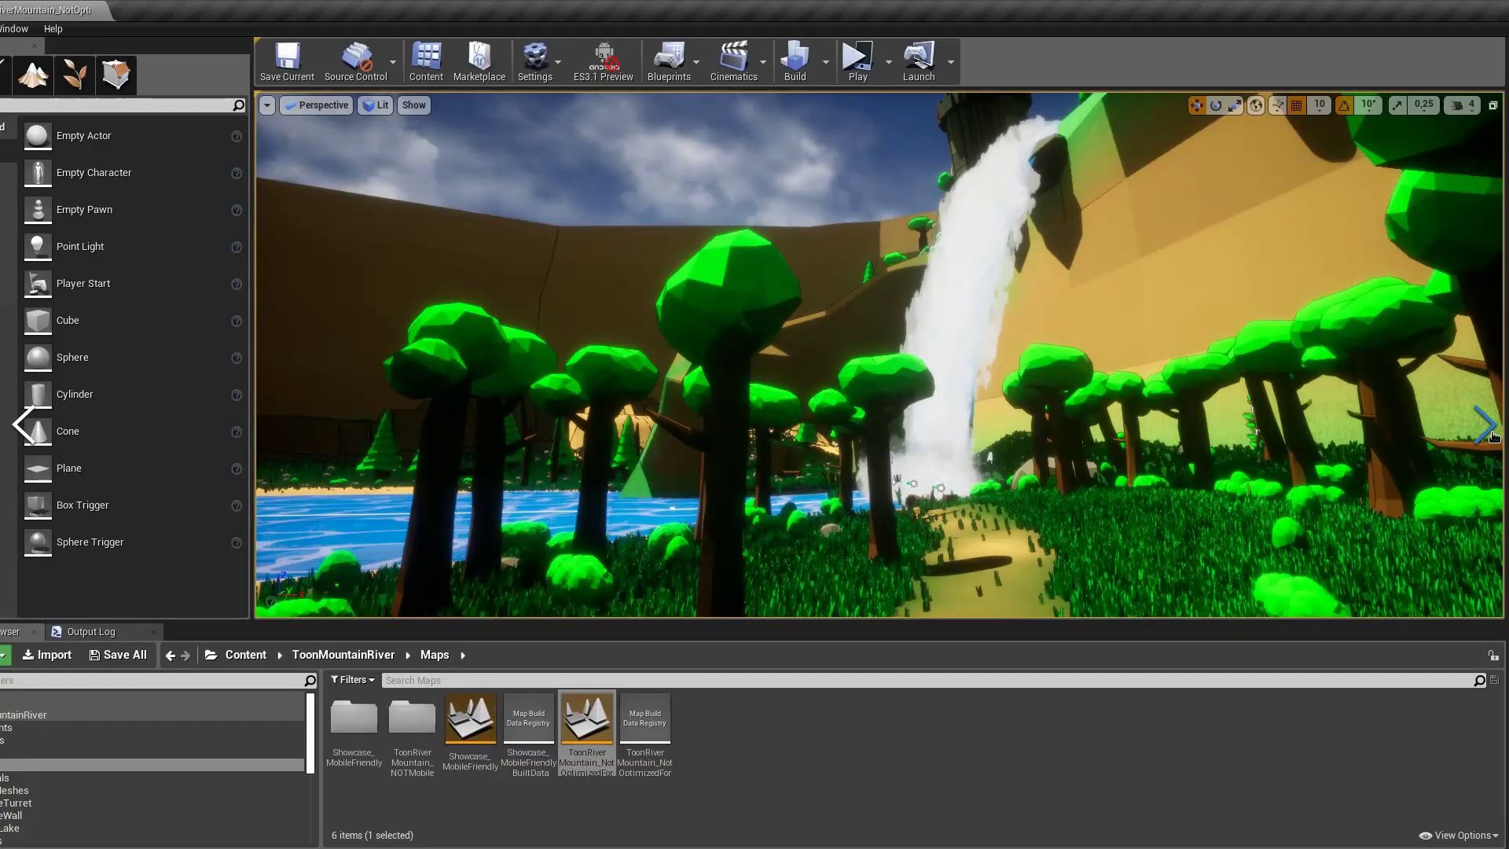
- Switch to the image gallery and browse the ToonMountainRiver screenshots through to the view of the castle turret beside the river
click(1486, 428)
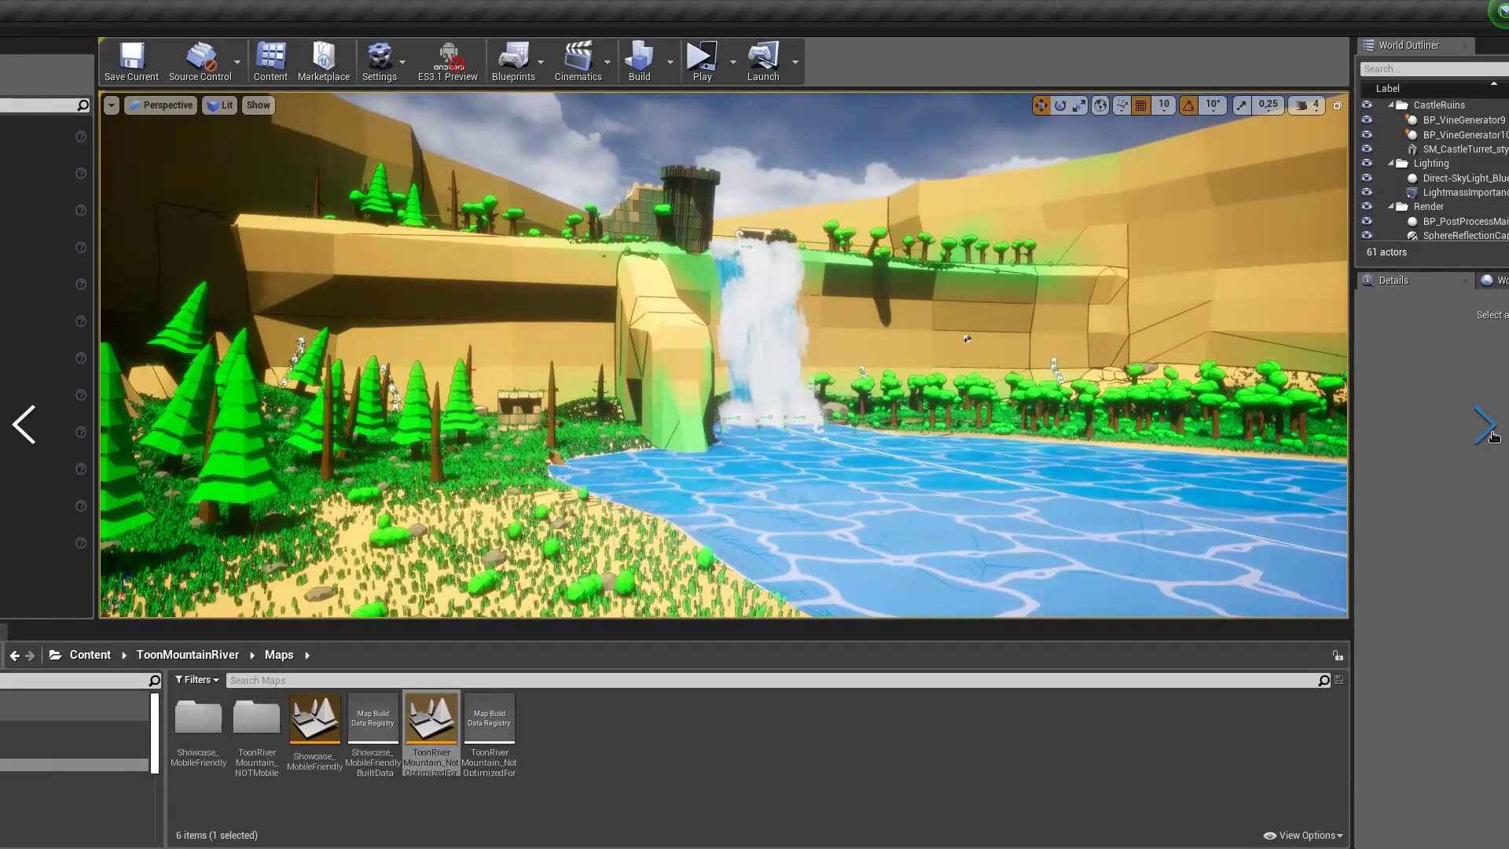
click(1491, 433)
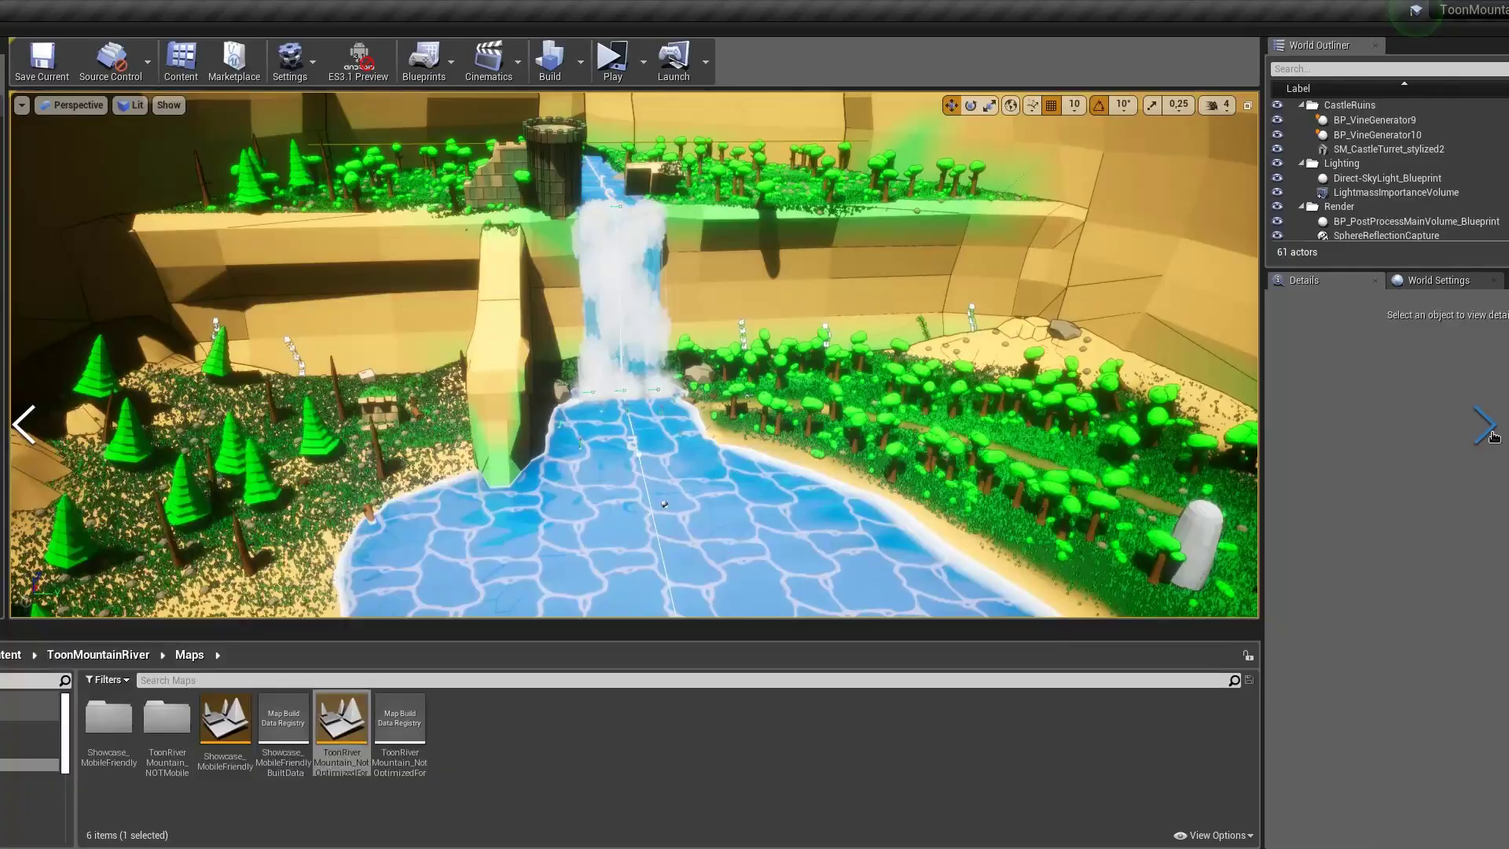
click(1493, 436)
click(1493, 437)
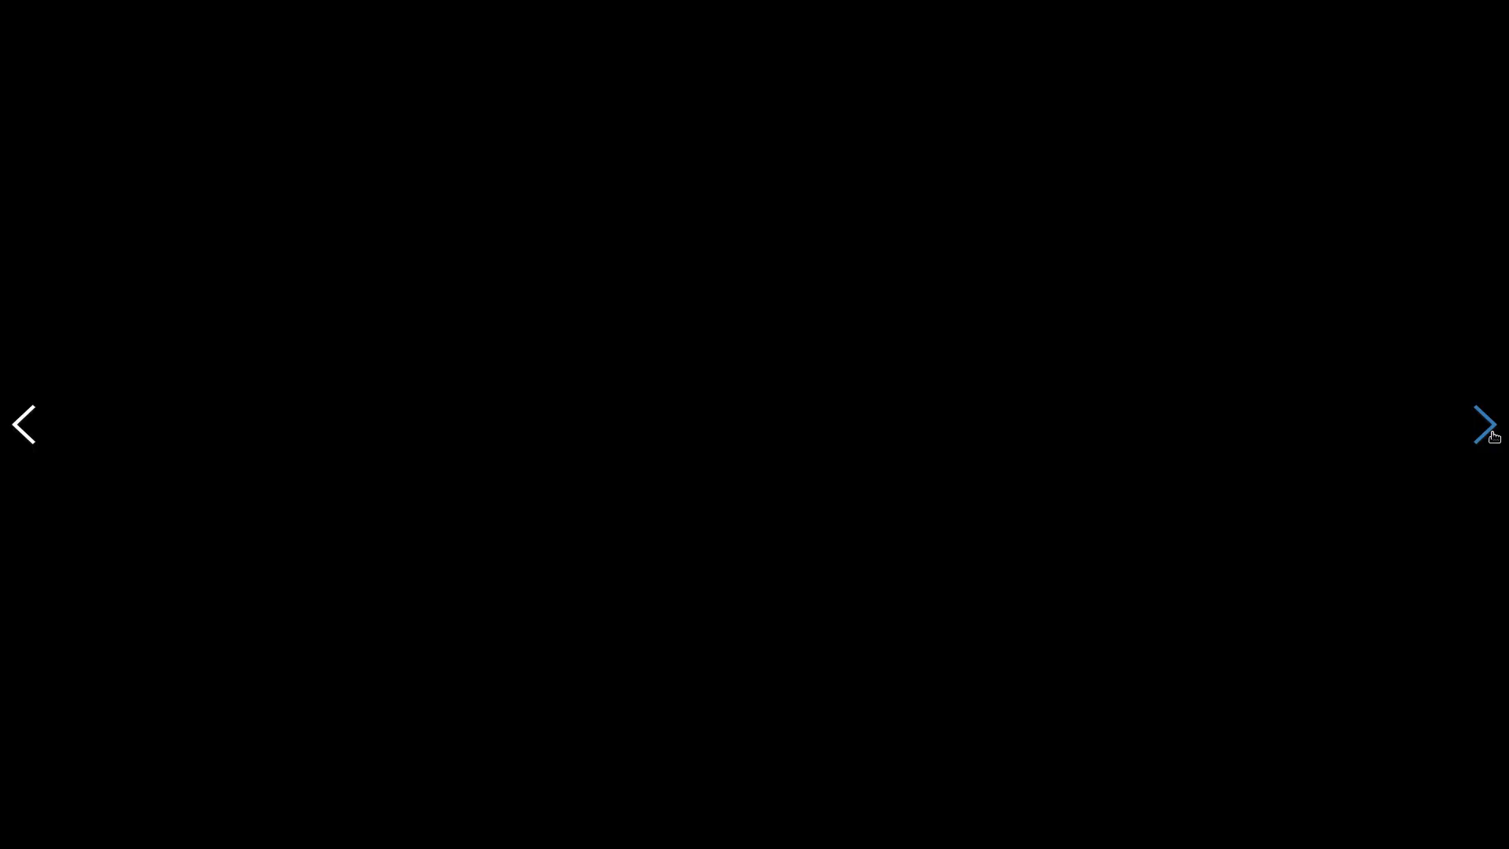
click(1493, 437)
click(1492, 436)
click(1492, 436)
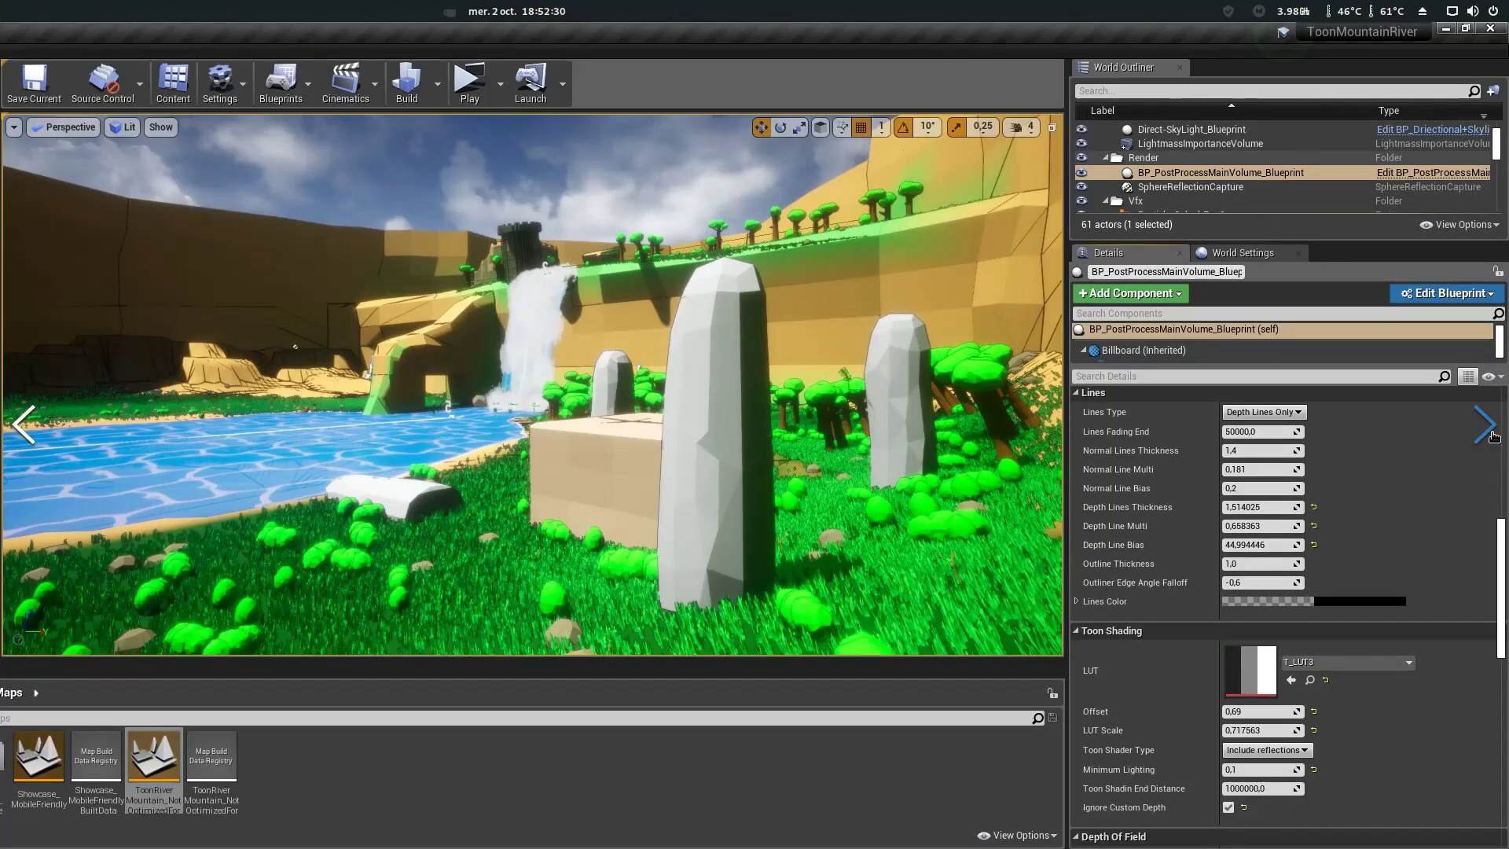
click(1493, 437)
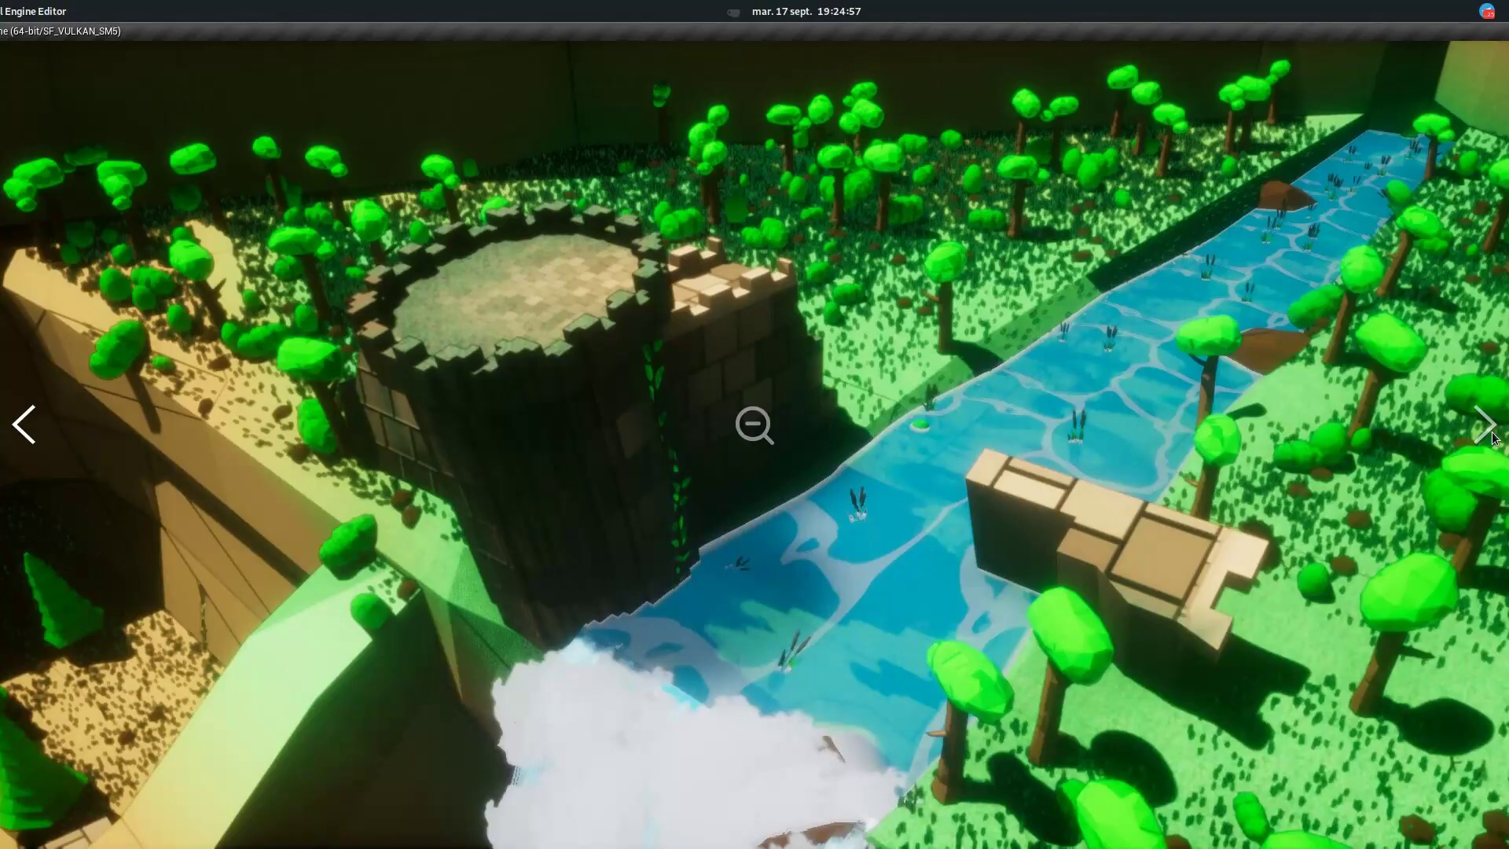